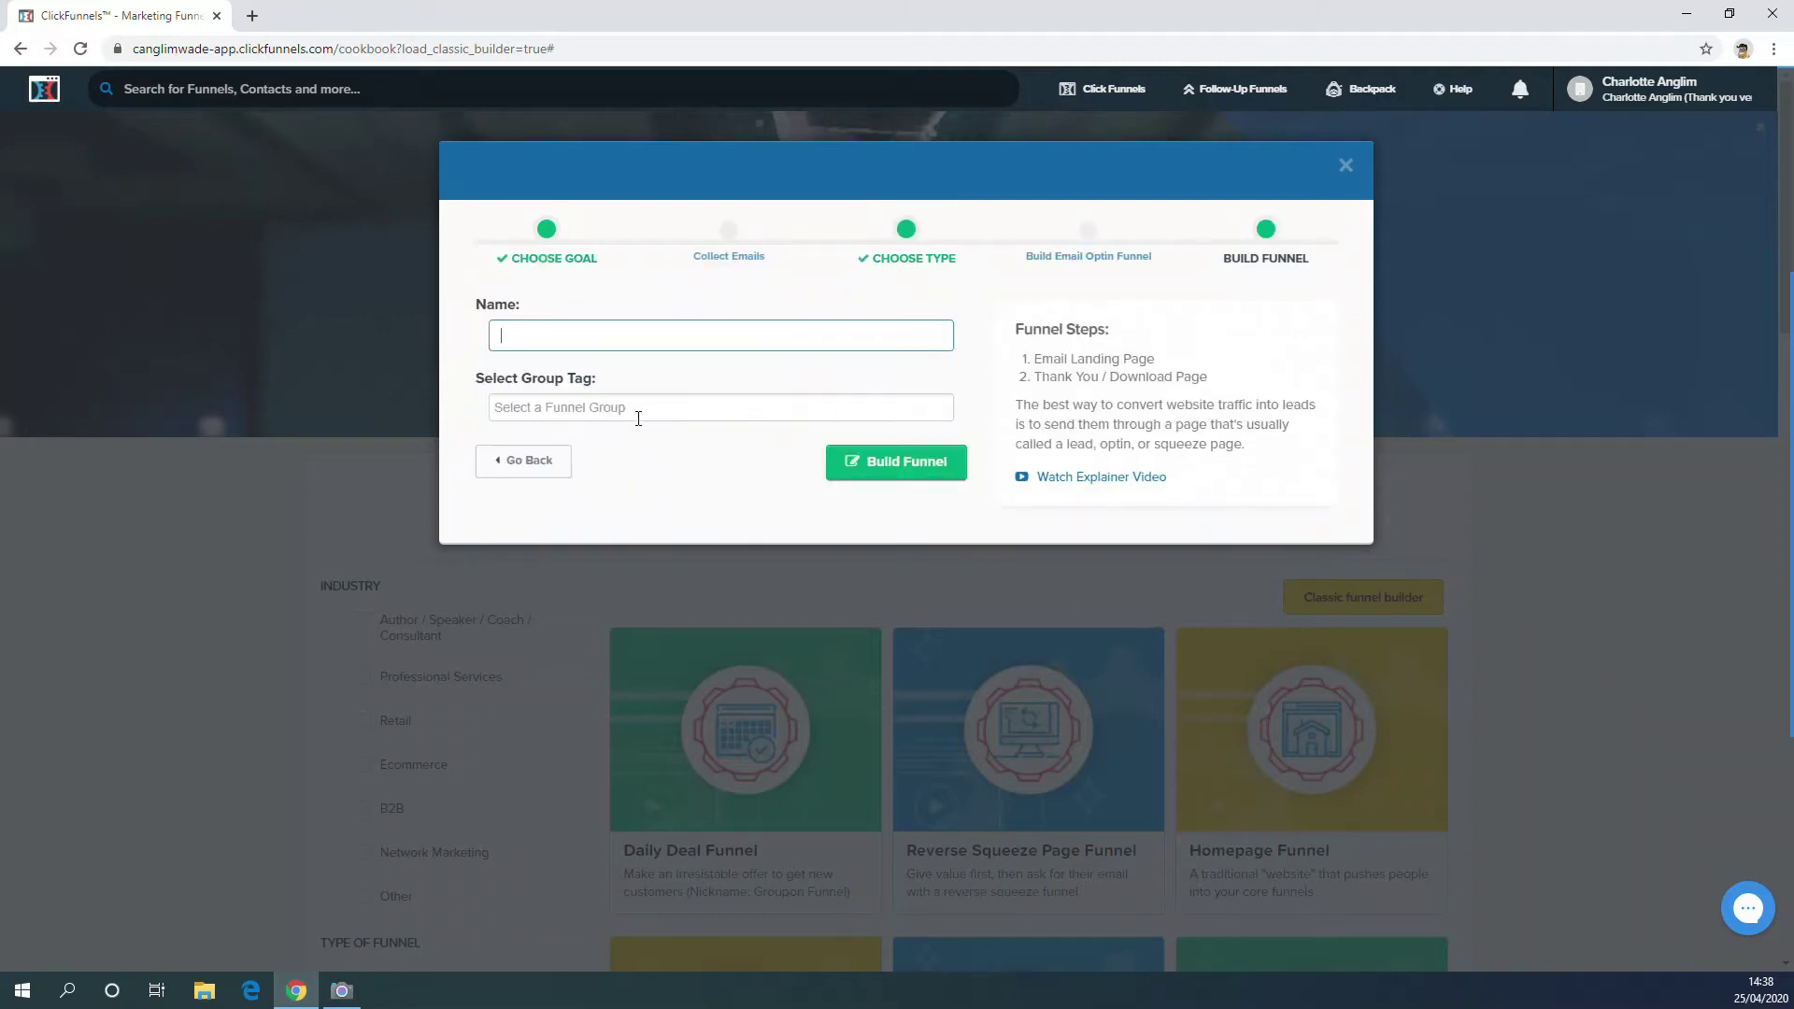
Name the new funnel "Email Optin Free Ebook" and build it without a group tag.
{"action": "type", "text": "Email Opti"}
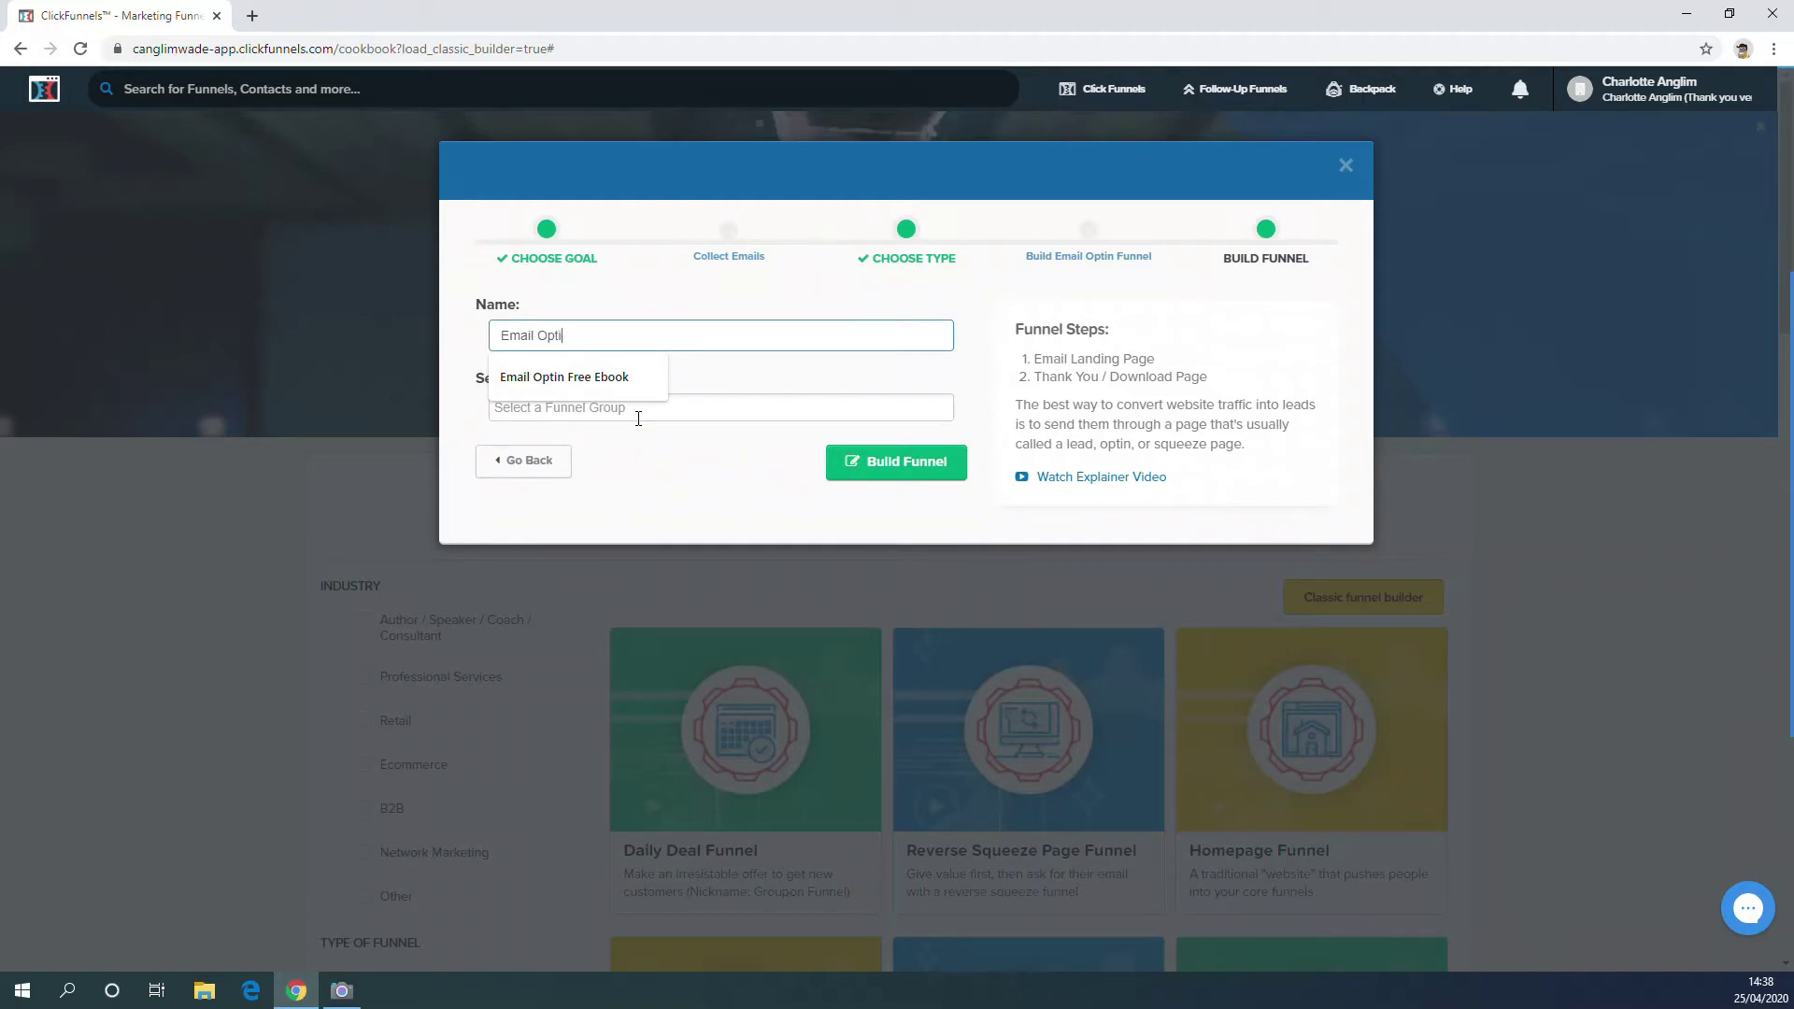
{"action": "type", "text": "n Free Ebook"}
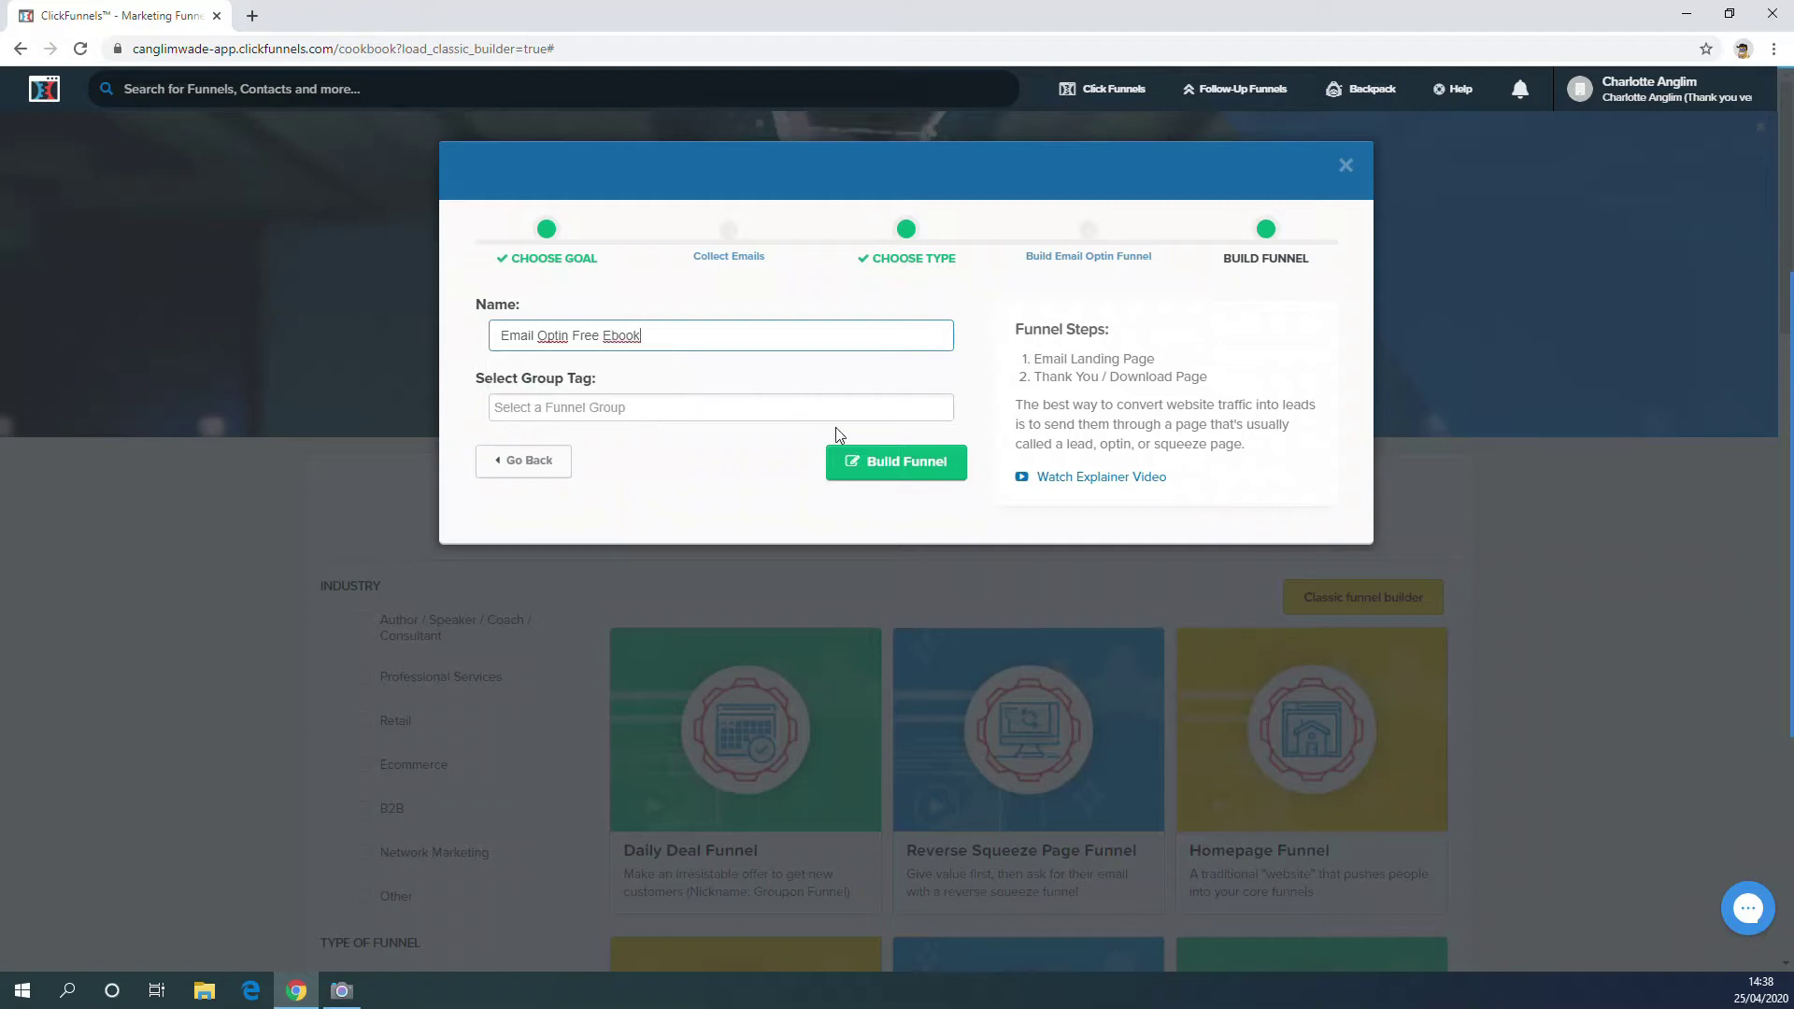
{"action": "left_click", "coordinate": [868, 464]}
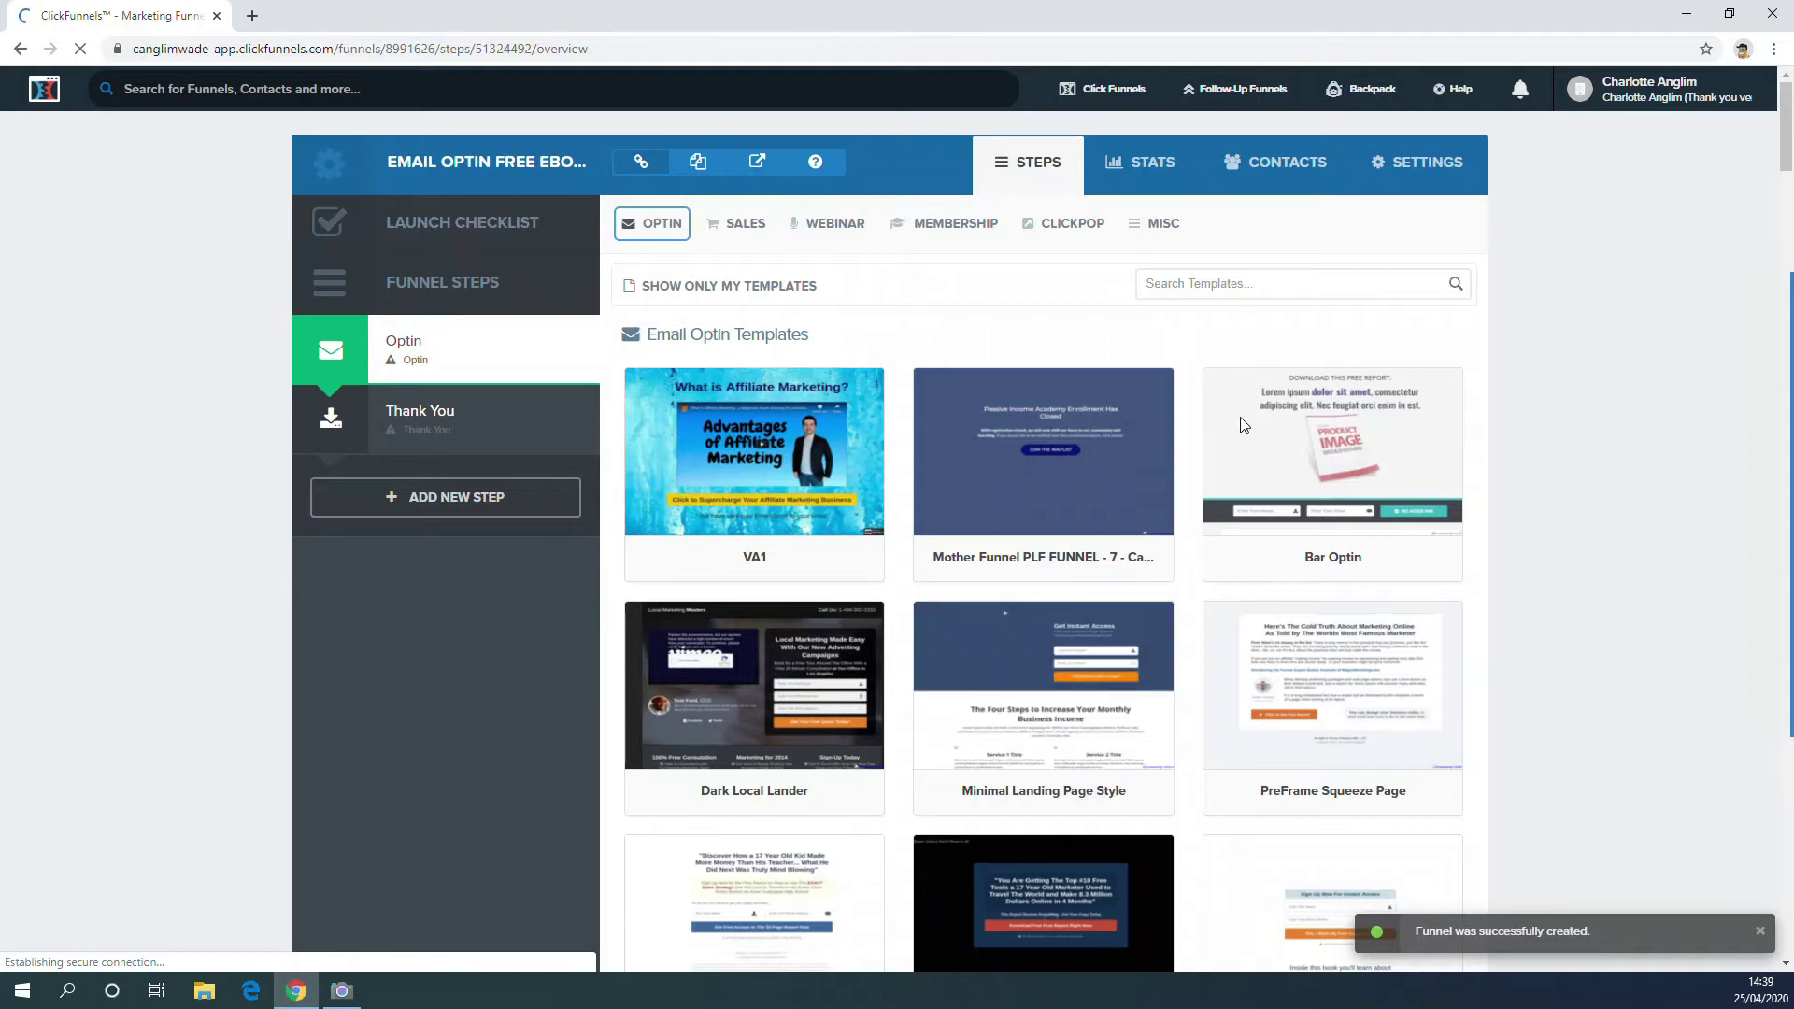
Apply the orange-book template Mother Funnel Squeeze Page - 8 to the Optin step and open the page for editing.
{"action": "mouse_move", "coordinate": [1334, 425]}
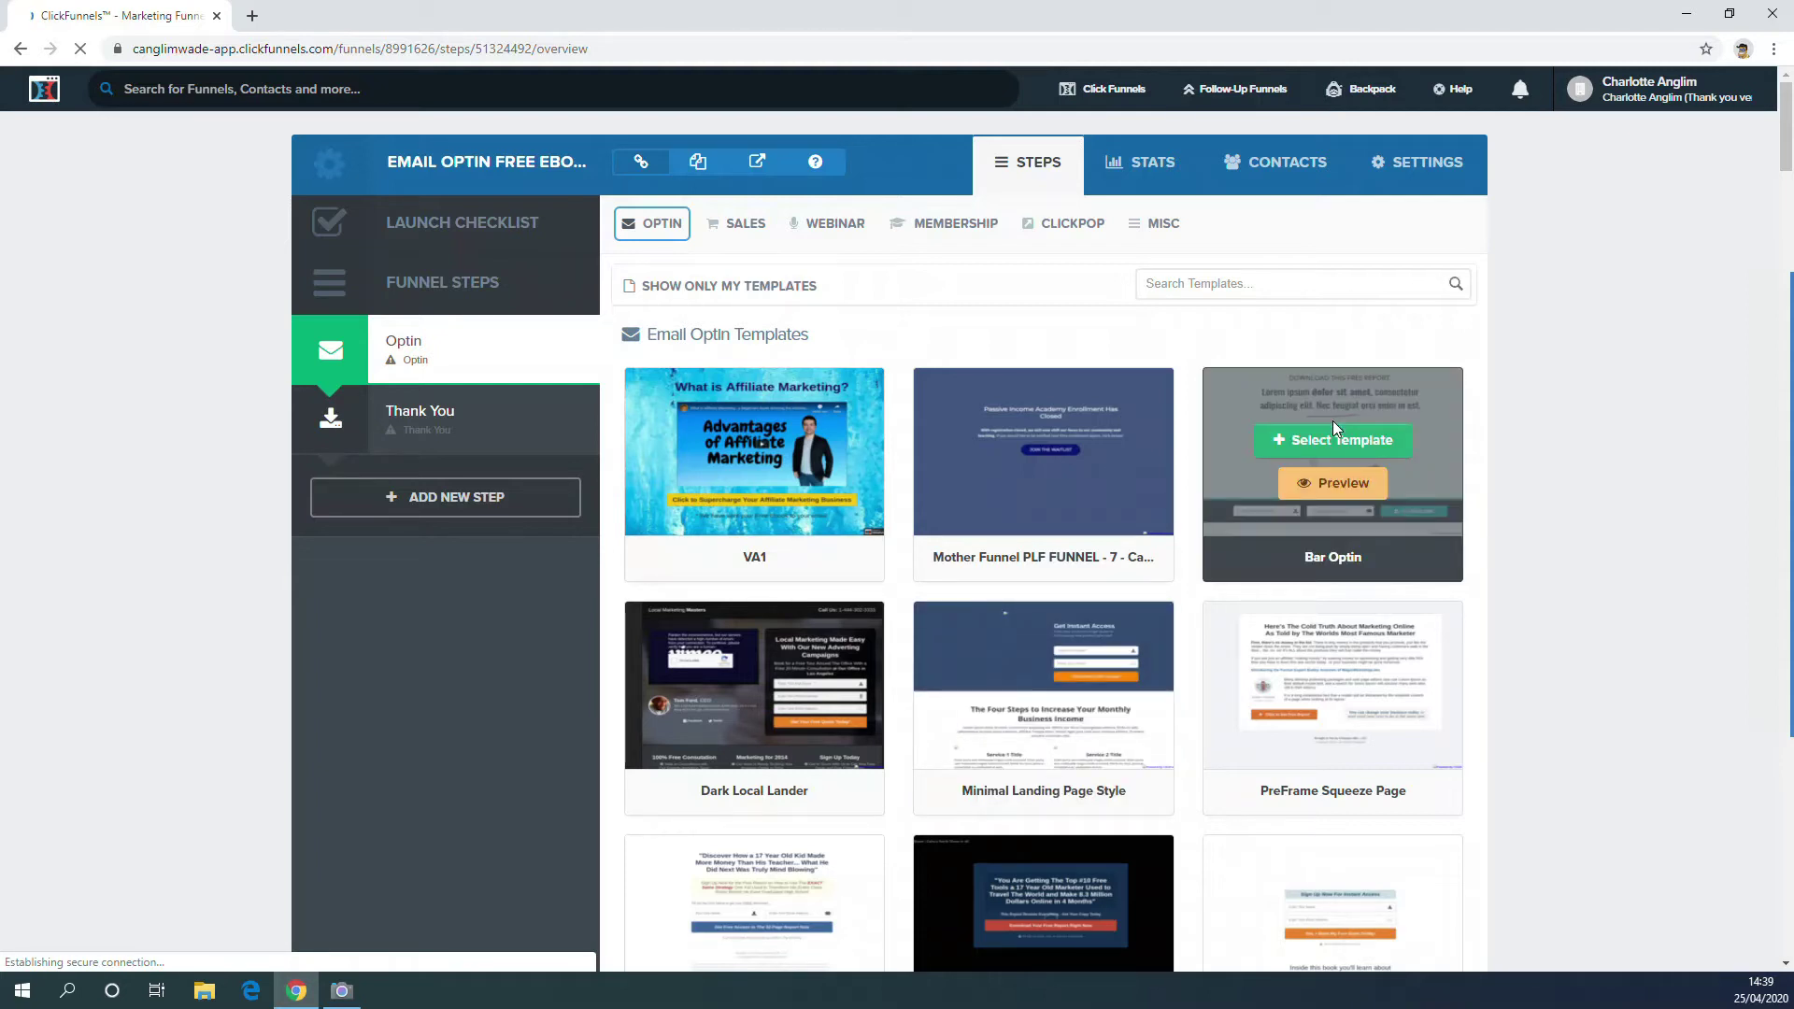
{"action": "left_click", "coordinate": [1308, 447]}
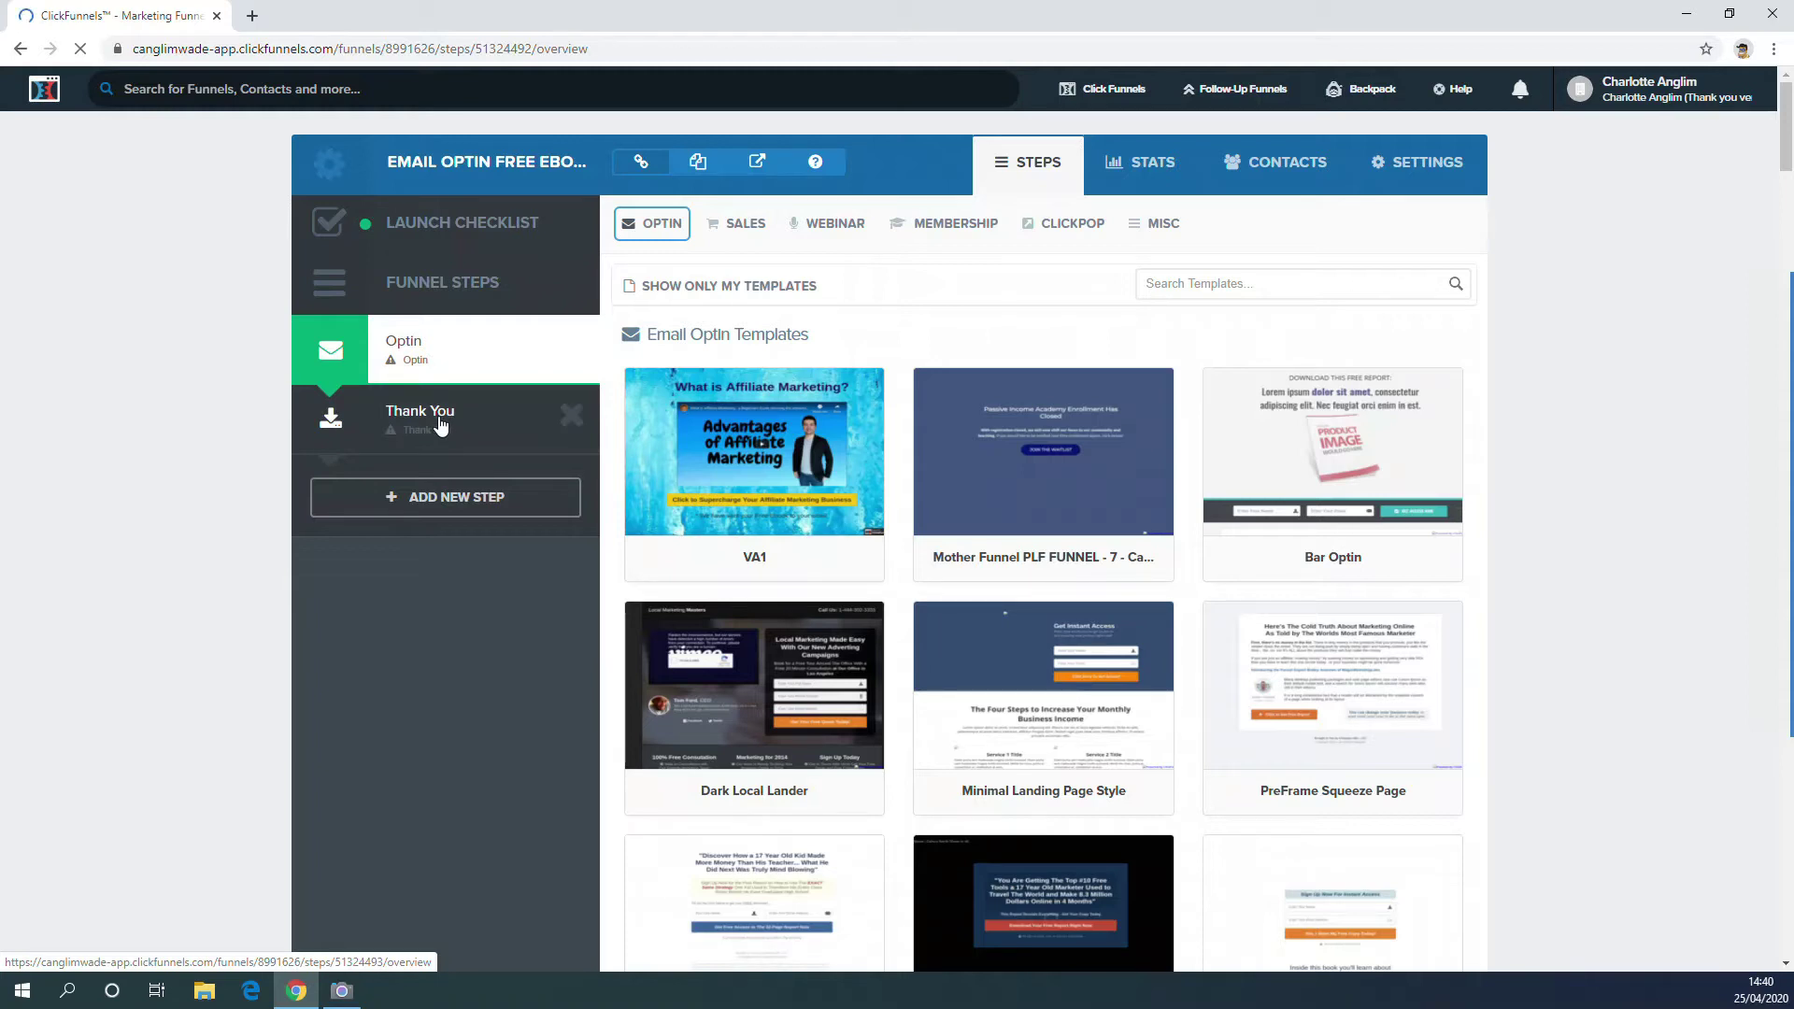
{"action": "scroll", "coordinate": [816, 425], "scroll_direction": "down", "scroll_amount": 3}
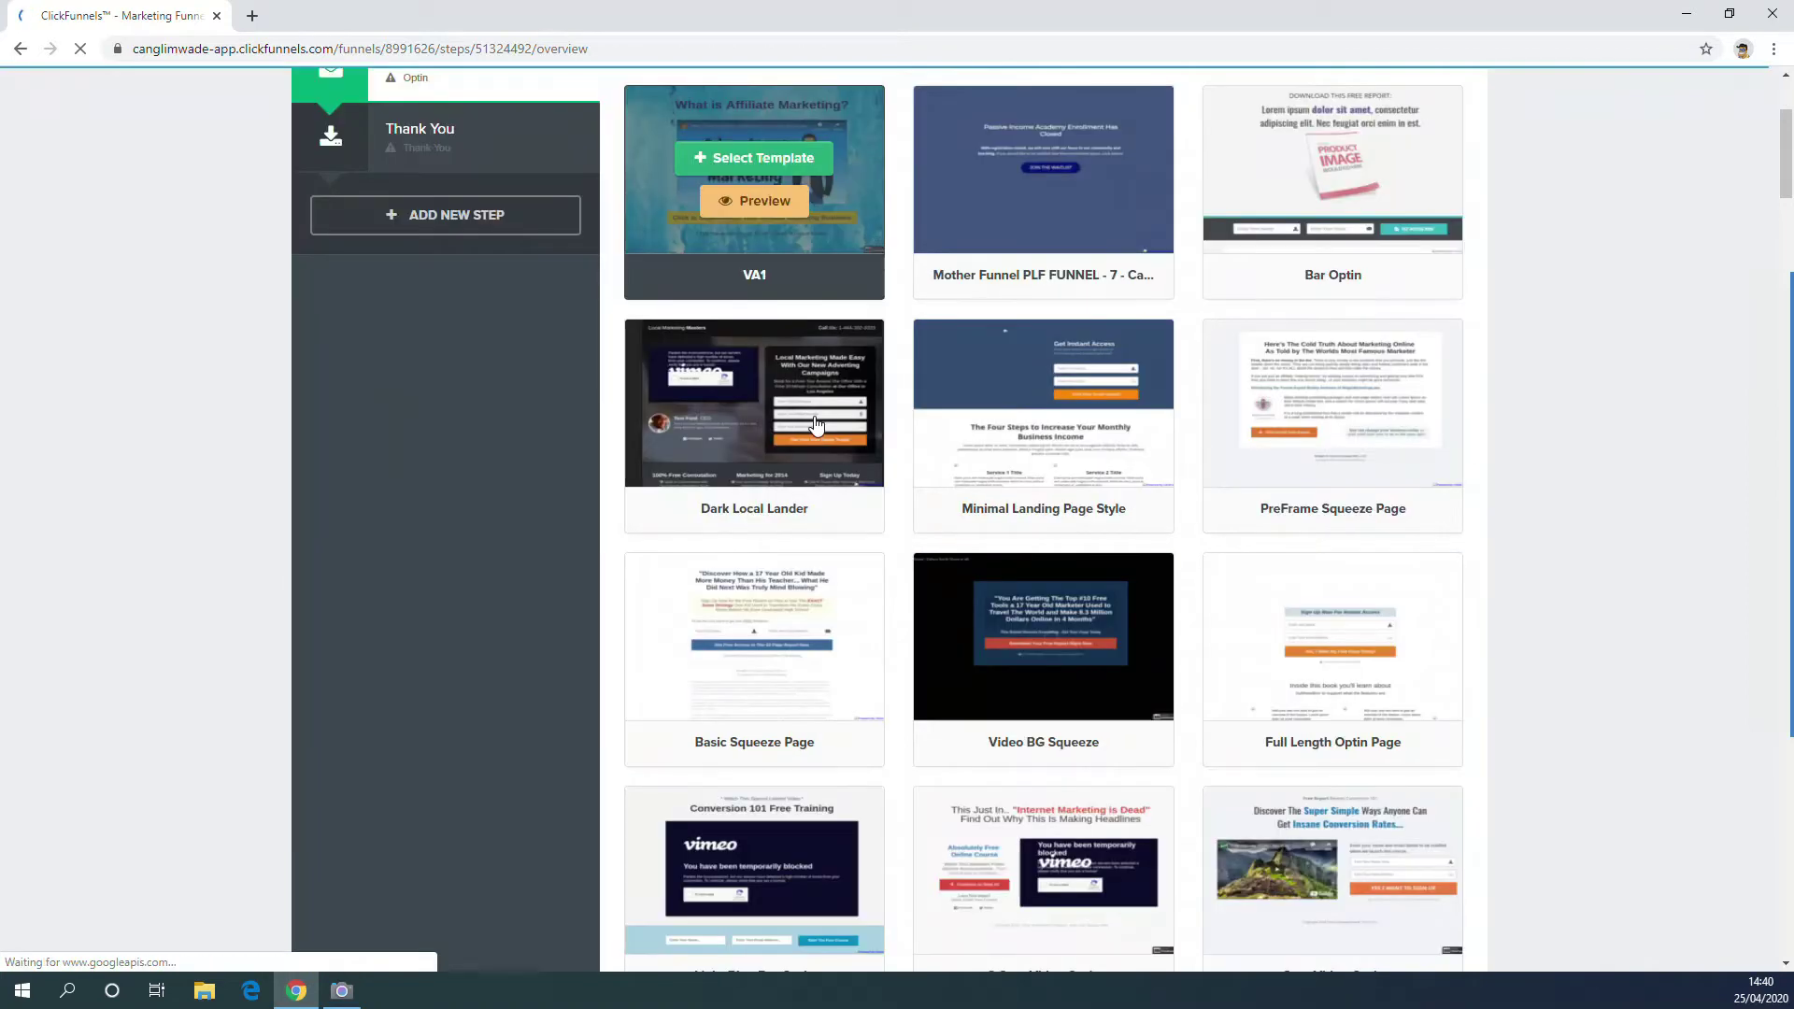
{"action": "scroll", "coordinate": [816, 426], "scroll_direction": "down", "scroll_amount": 1}
{"action": "scroll", "coordinate": [816, 426], "scroll_direction": "down", "scroll_amount": 17}
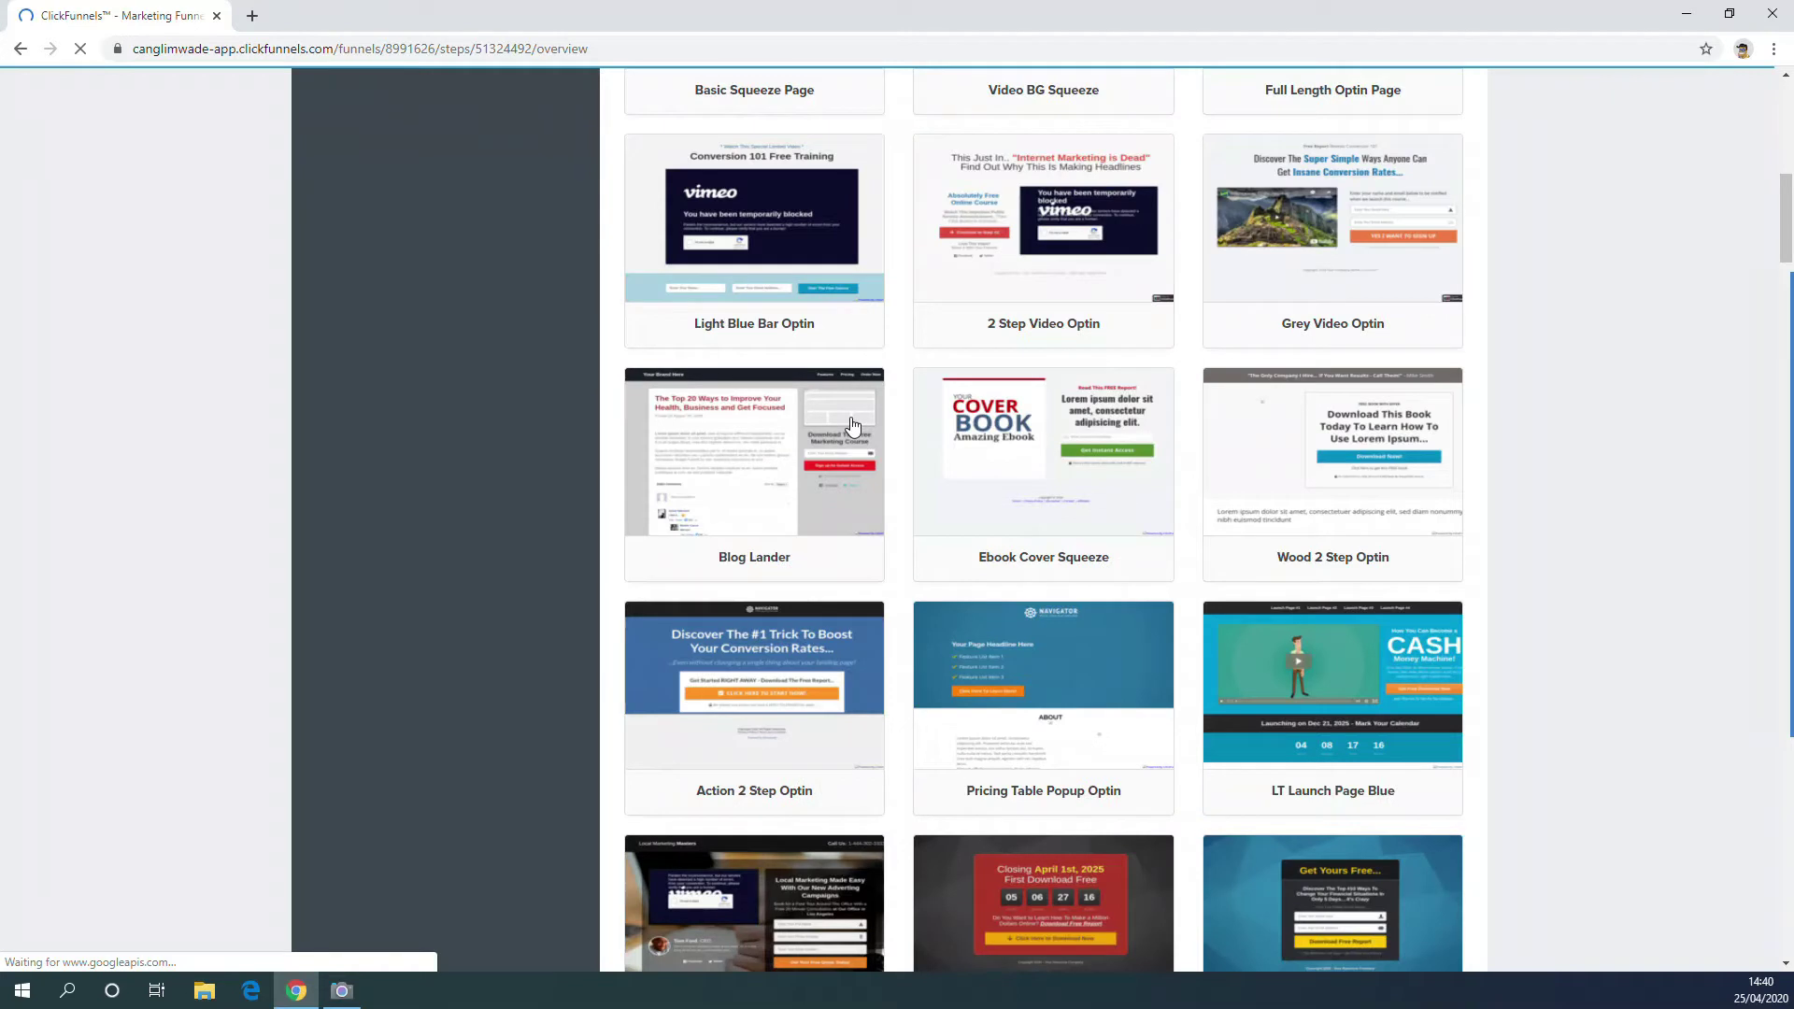
{"action": "scroll", "coordinate": [888, 431], "scroll_direction": "down", "scroll_amount": 7}
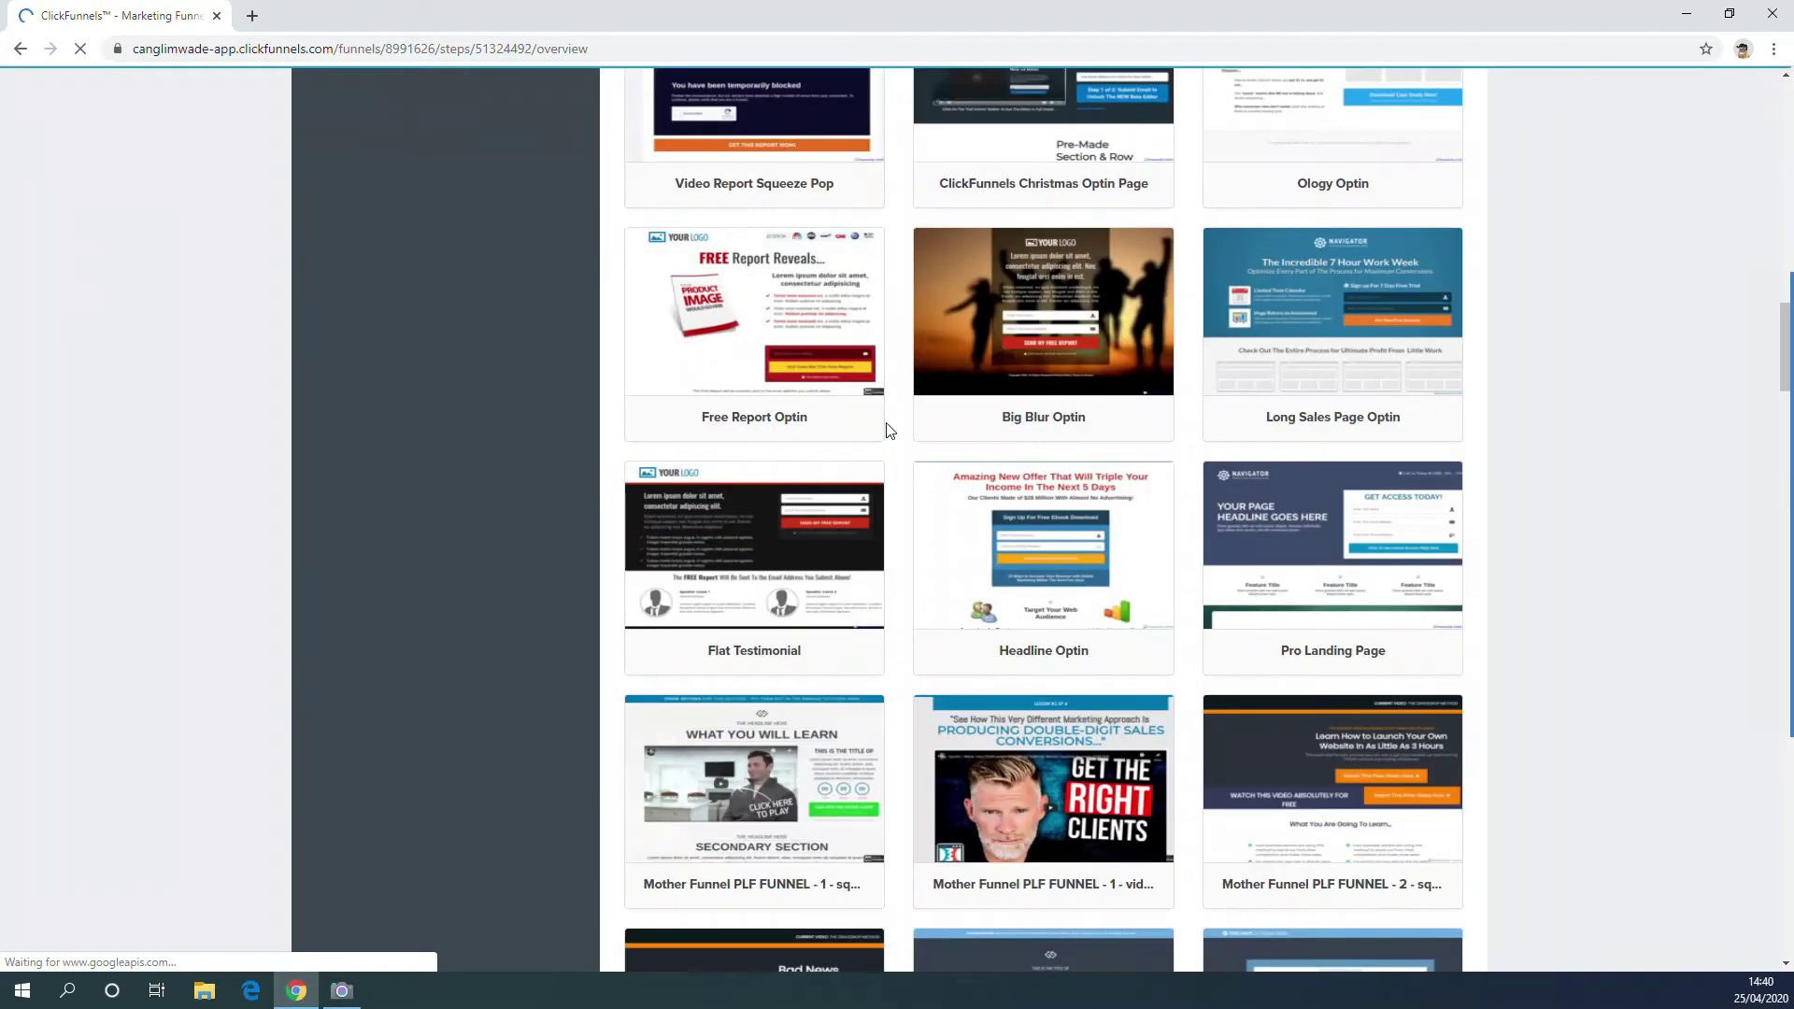
{"action": "scroll", "coordinate": [888, 431], "scroll_direction": "down", "scroll_amount": 4}
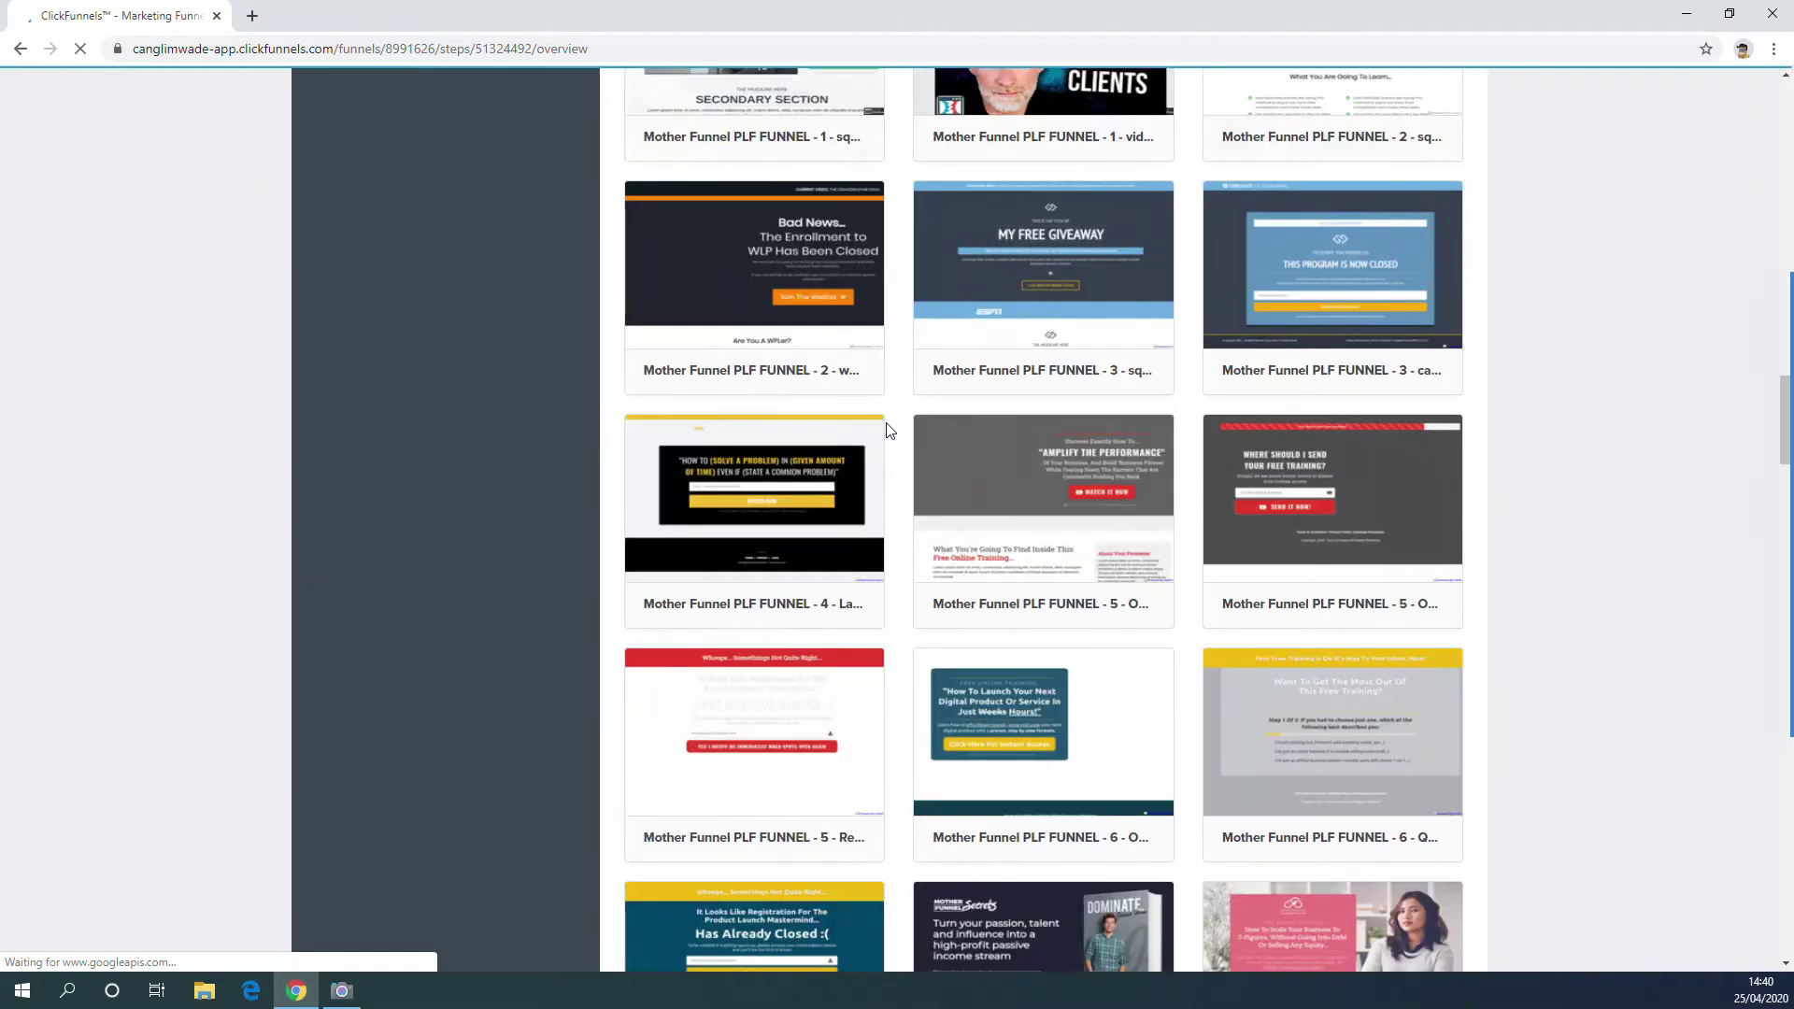
{"action": "scroll", "coordinate": [888, 431], "scroll_direction": "down", "scroll_amount": 5}
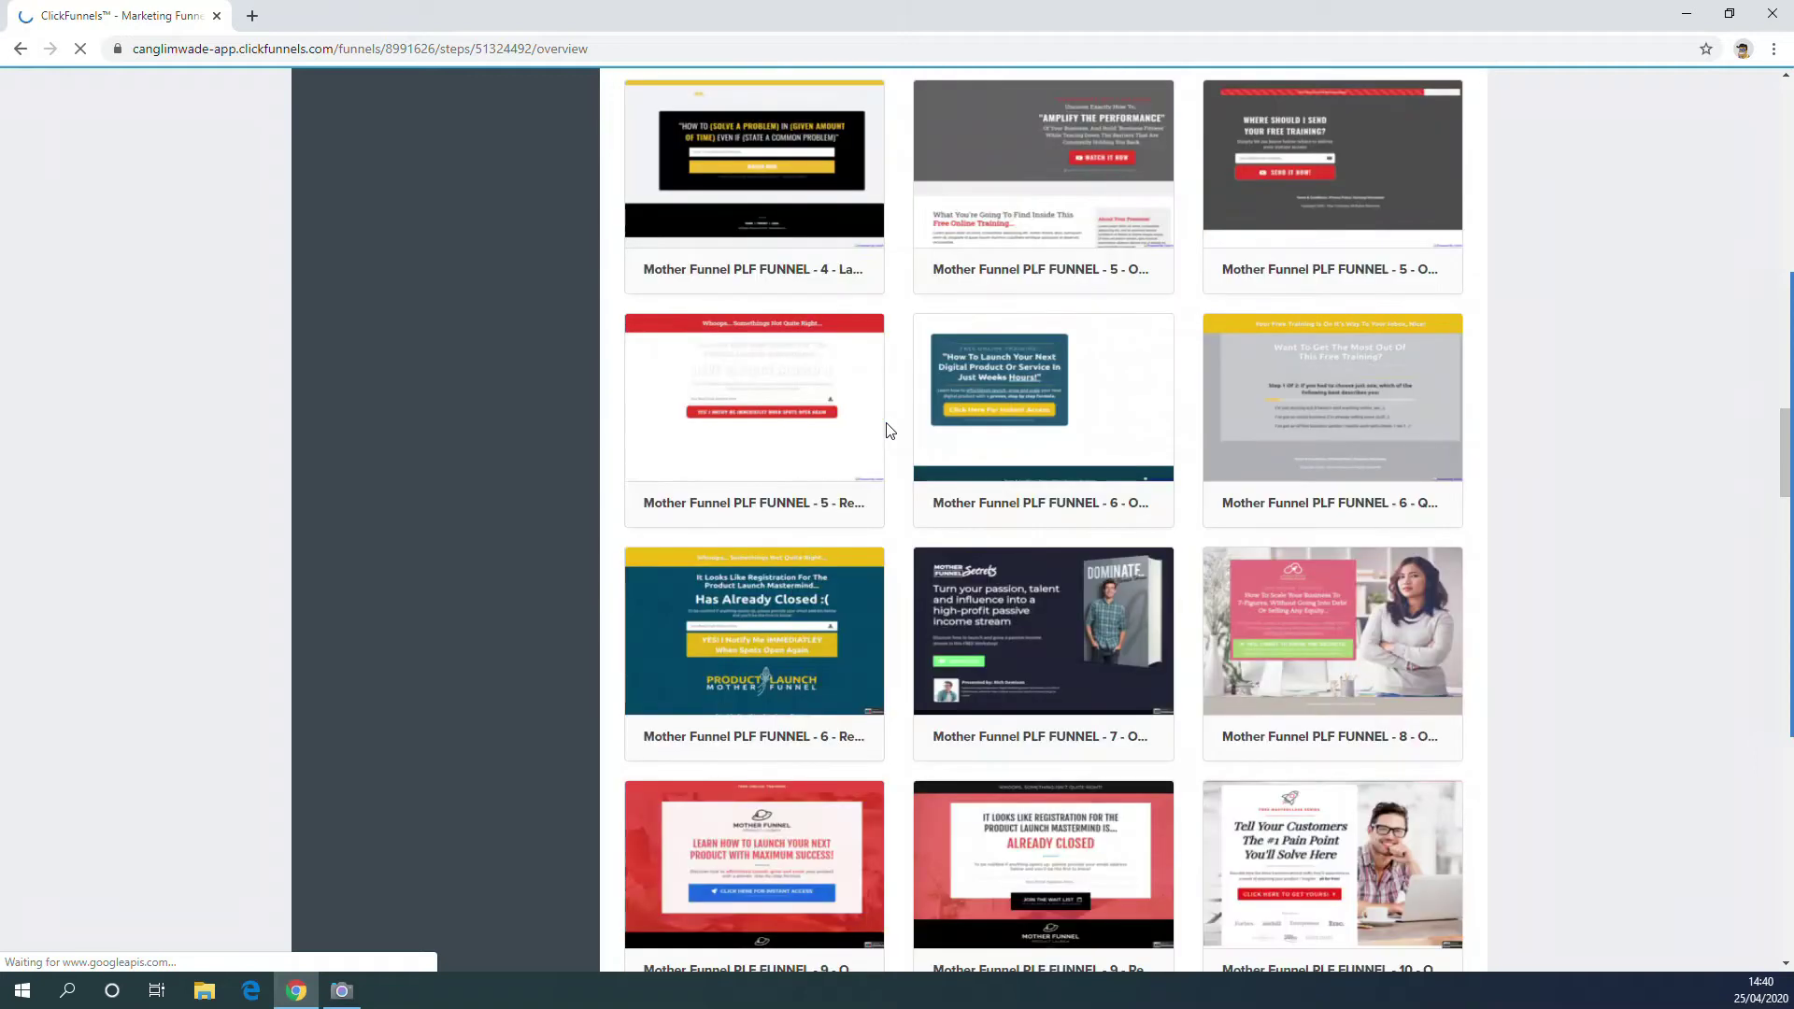
{"action": "scroll", "coordinate": [888, 431], "scroll_direction": "down", "scroll_amount": 10}
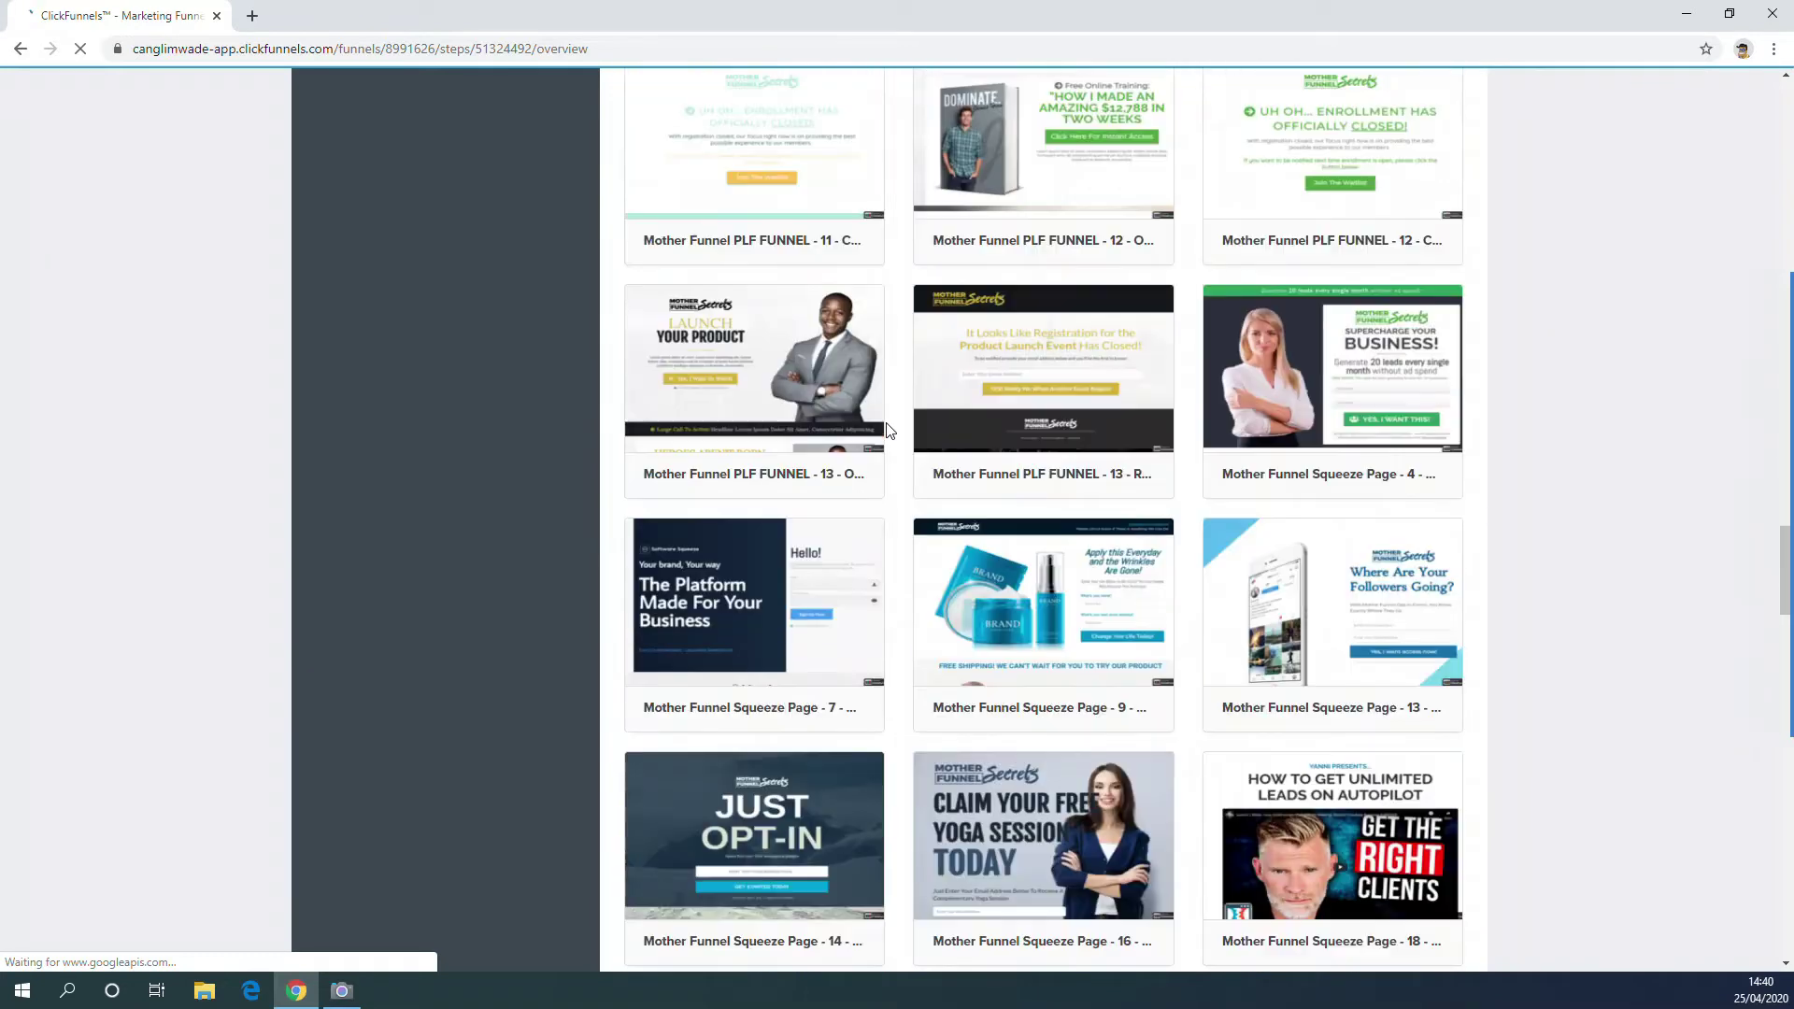
{"action": "scroll", "coordinate": [888, 431], "scroll_direction": "down", "scroll_amount": 6}
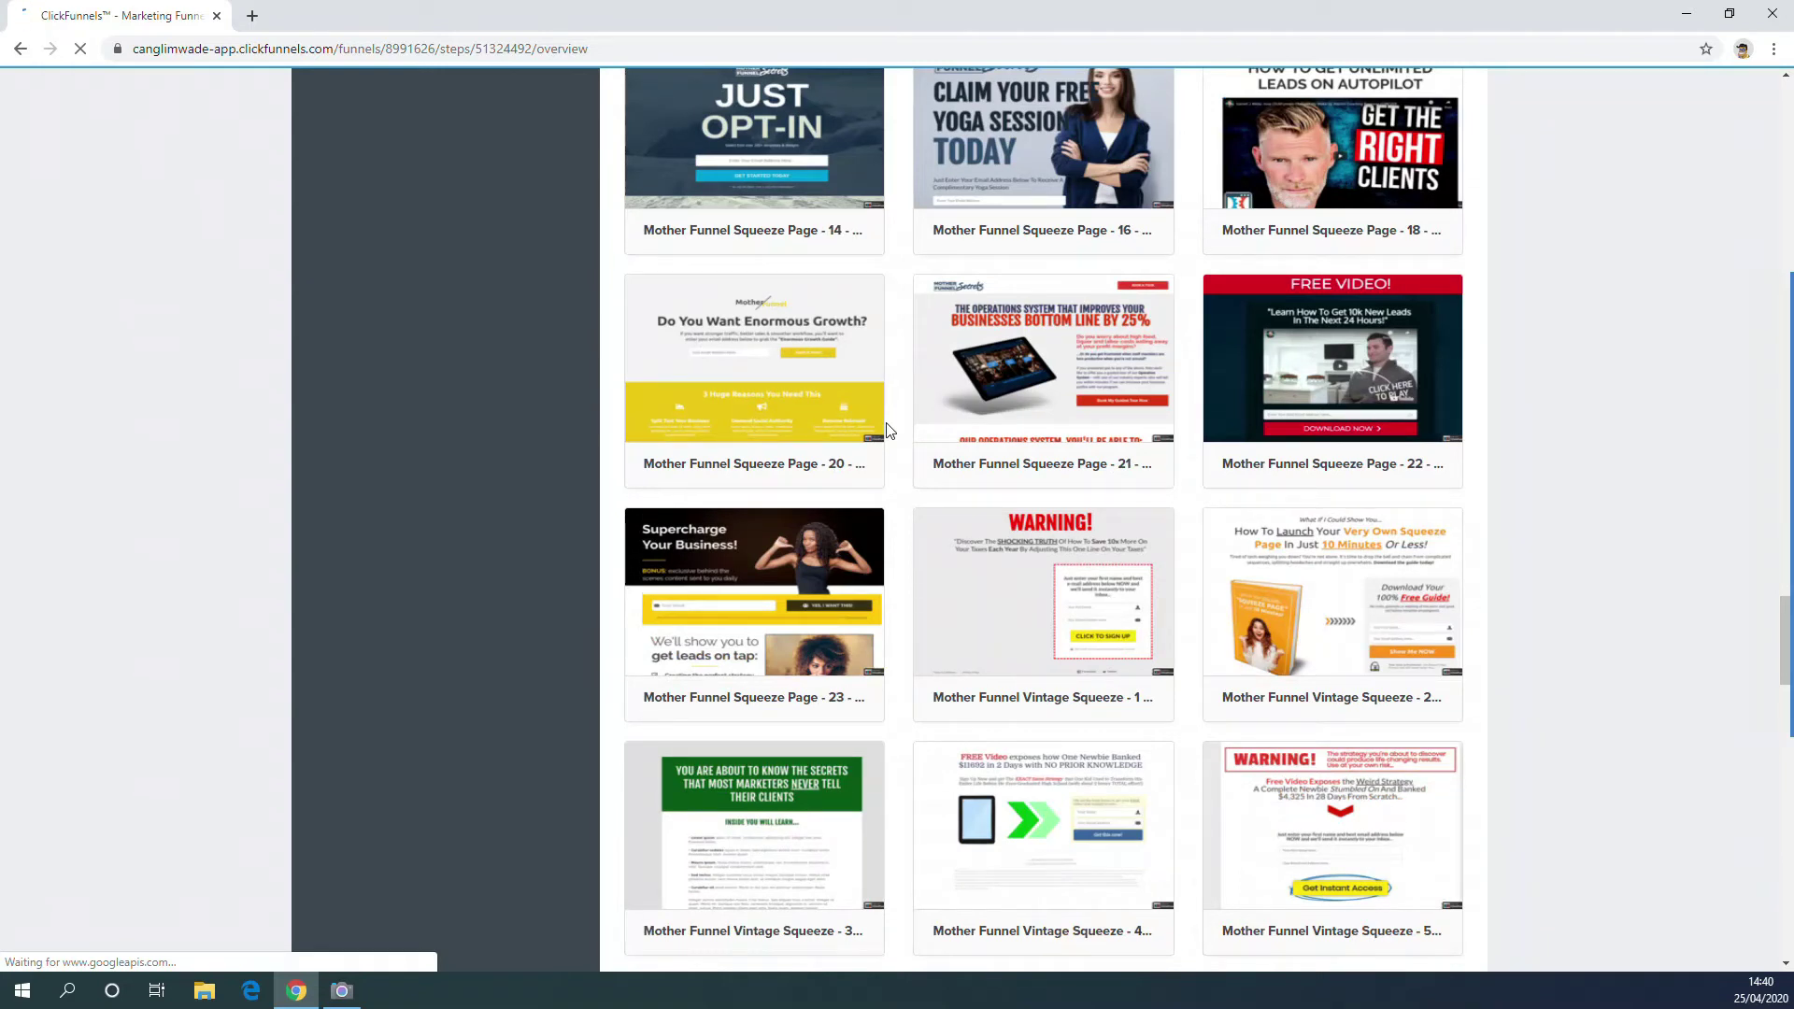
{"action": "scroll", "coordinate": [888, 430], "scroll_direction": "down", "scroll_amount": 5}
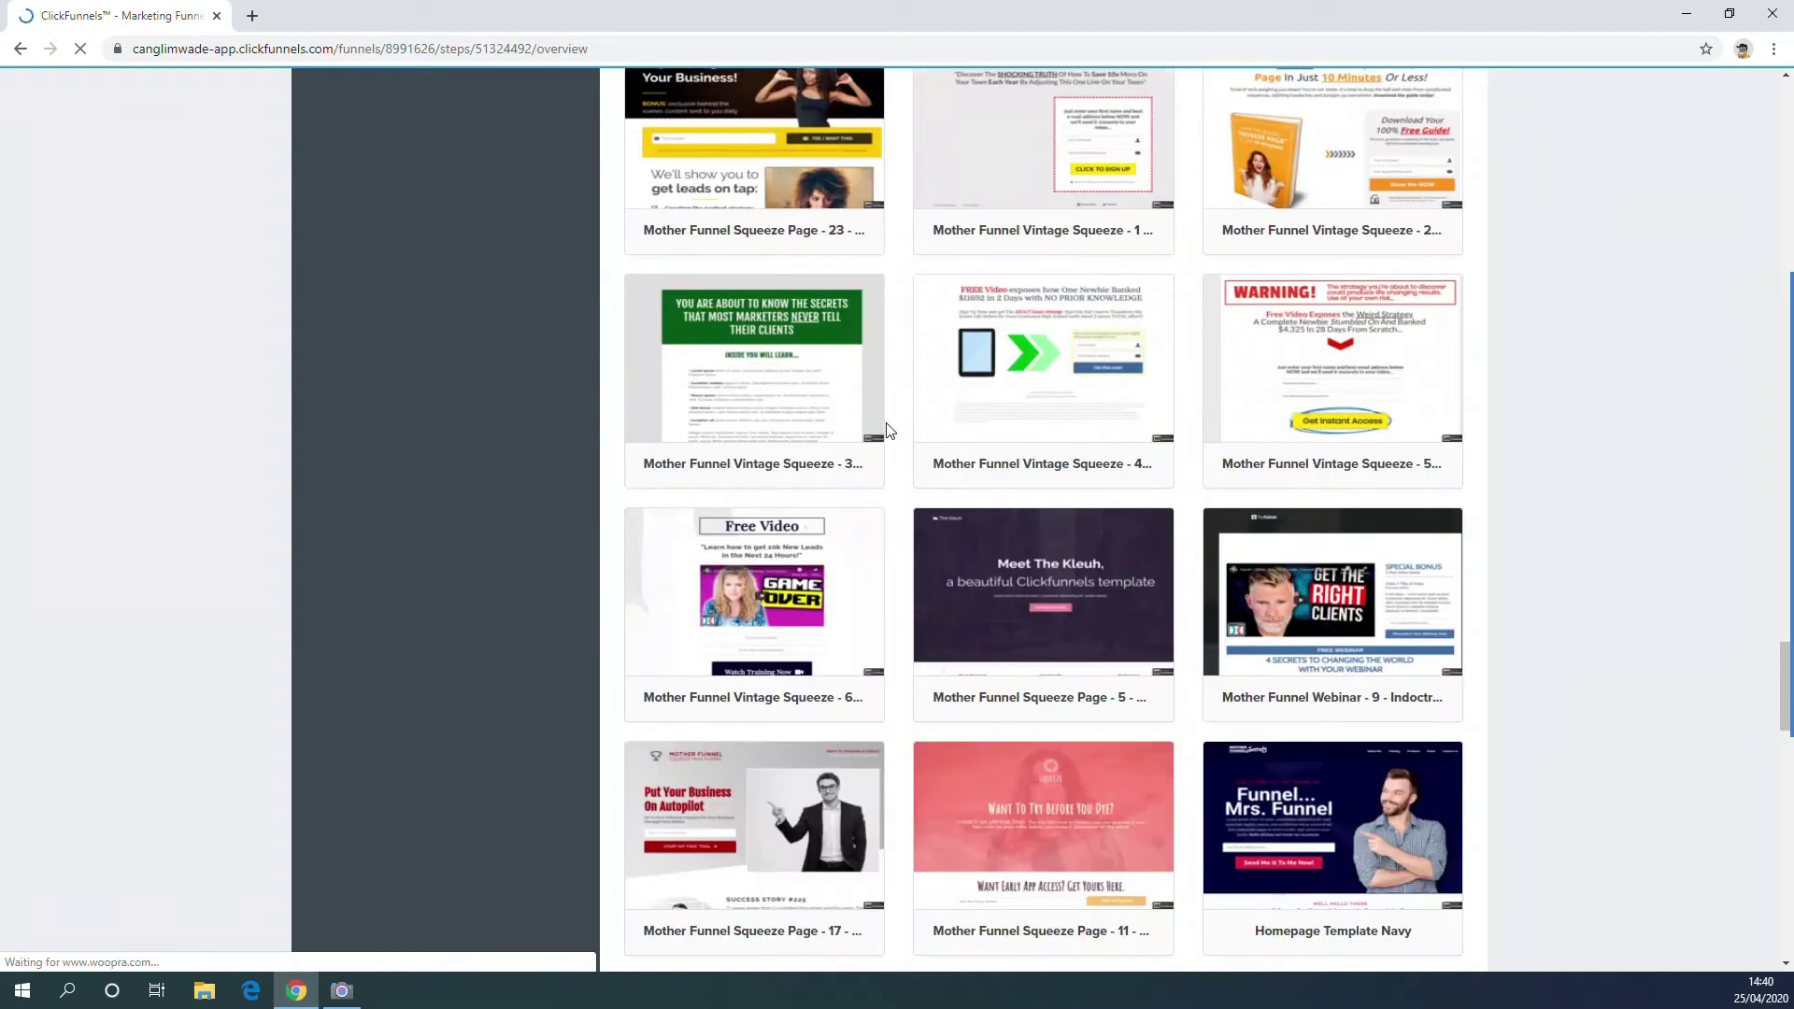
{"action": "scroll", "coordinate": [888, 431], "scroll_direction": "down", "scroll_amount": 7}
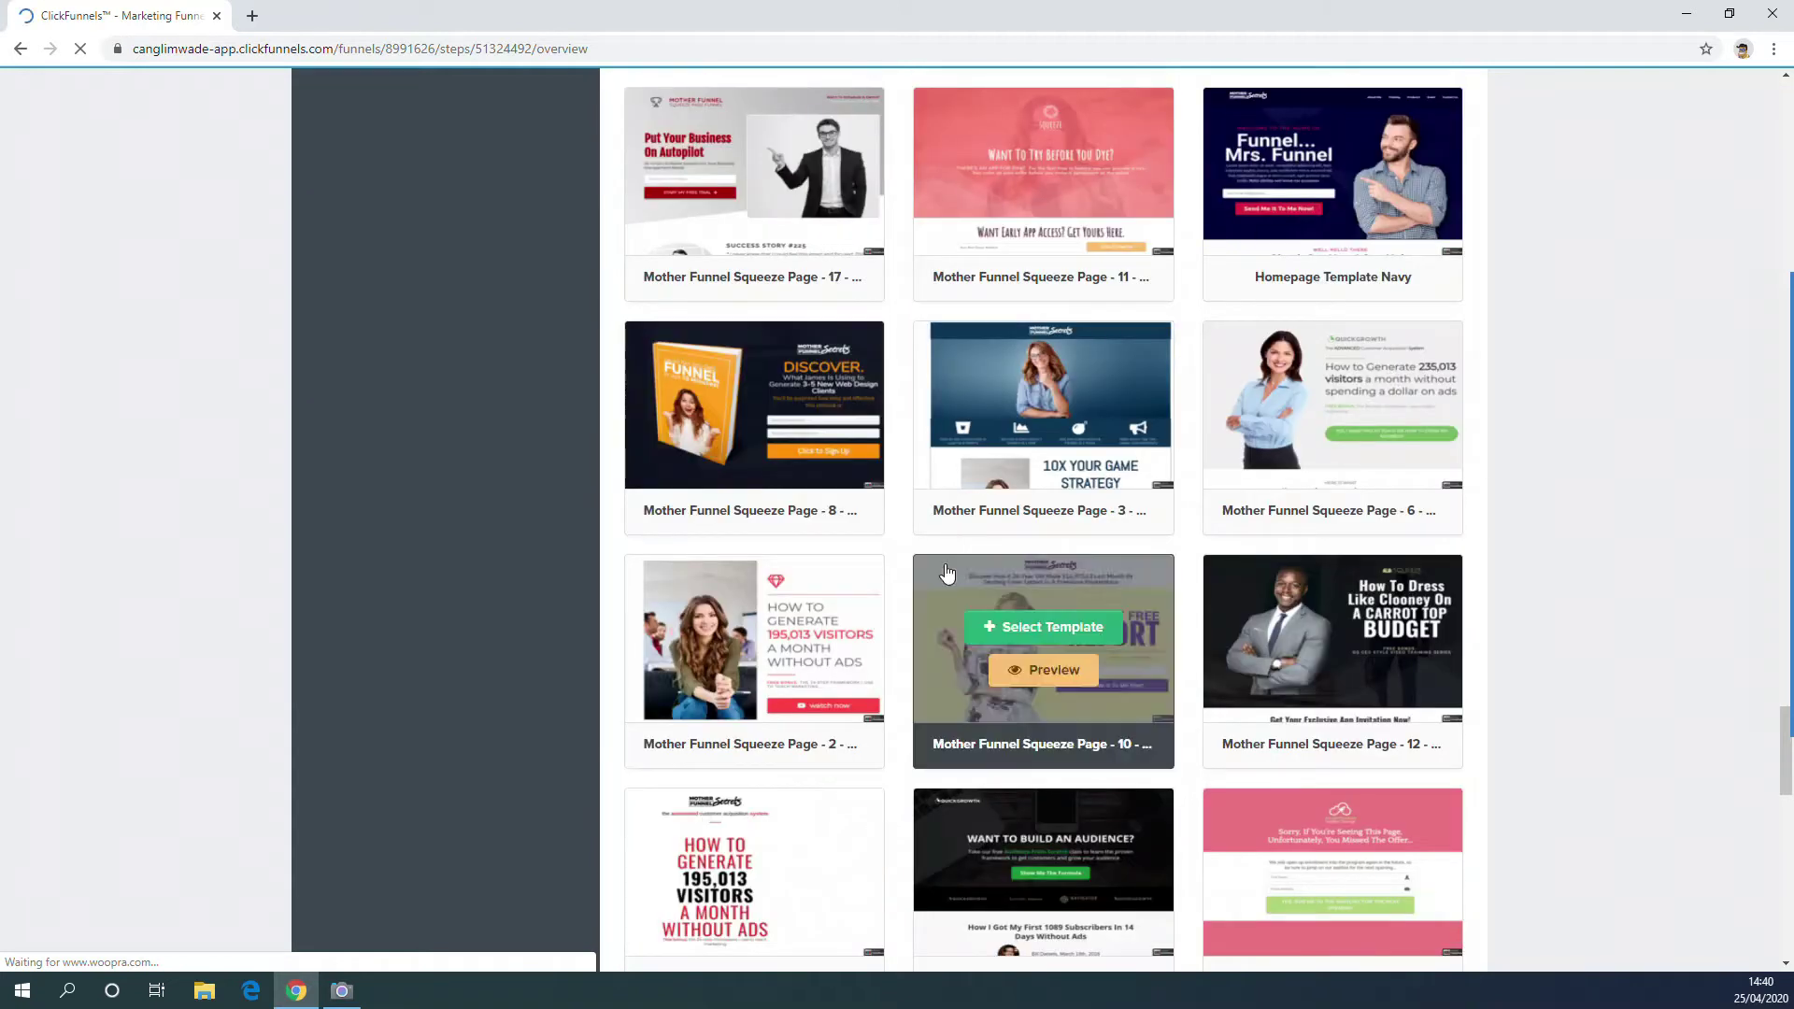
{"action": "mouse_move", "coordinate": [767, 404]}
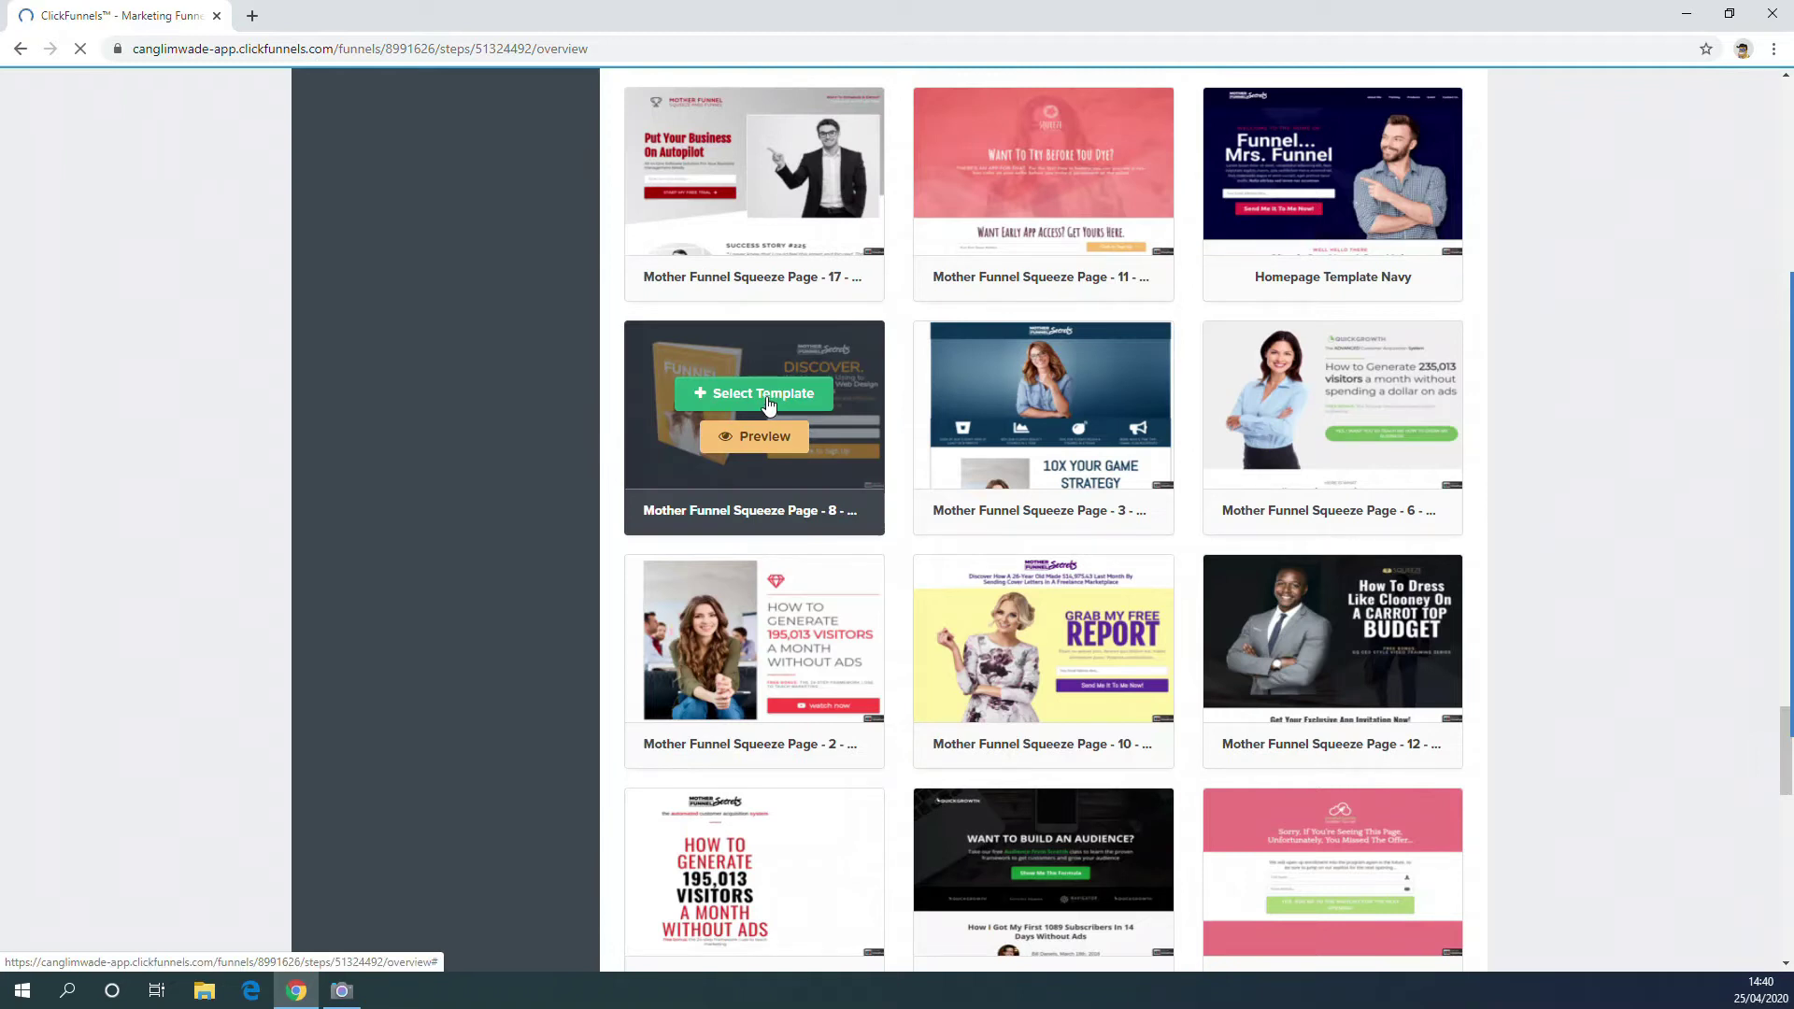
{"action": "left_click", "coordinate": [767, 400]}
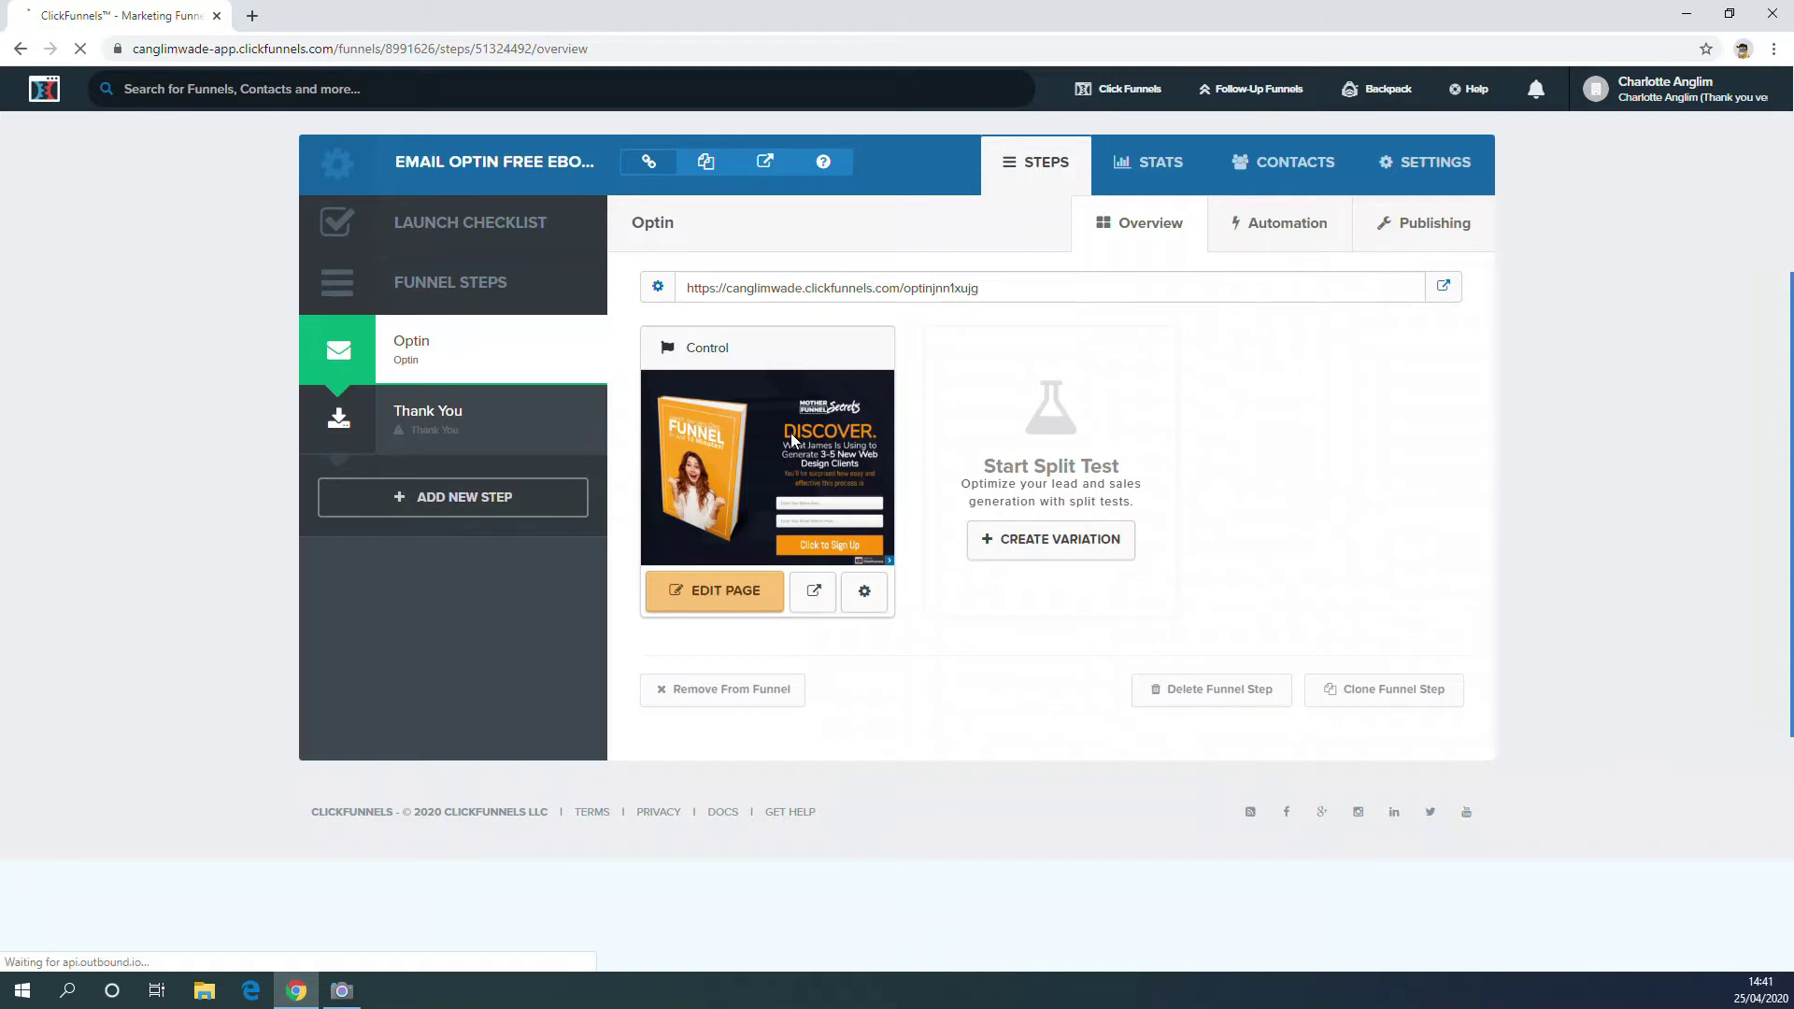
{"action": "left_click", "coordinate": [743, 597]}
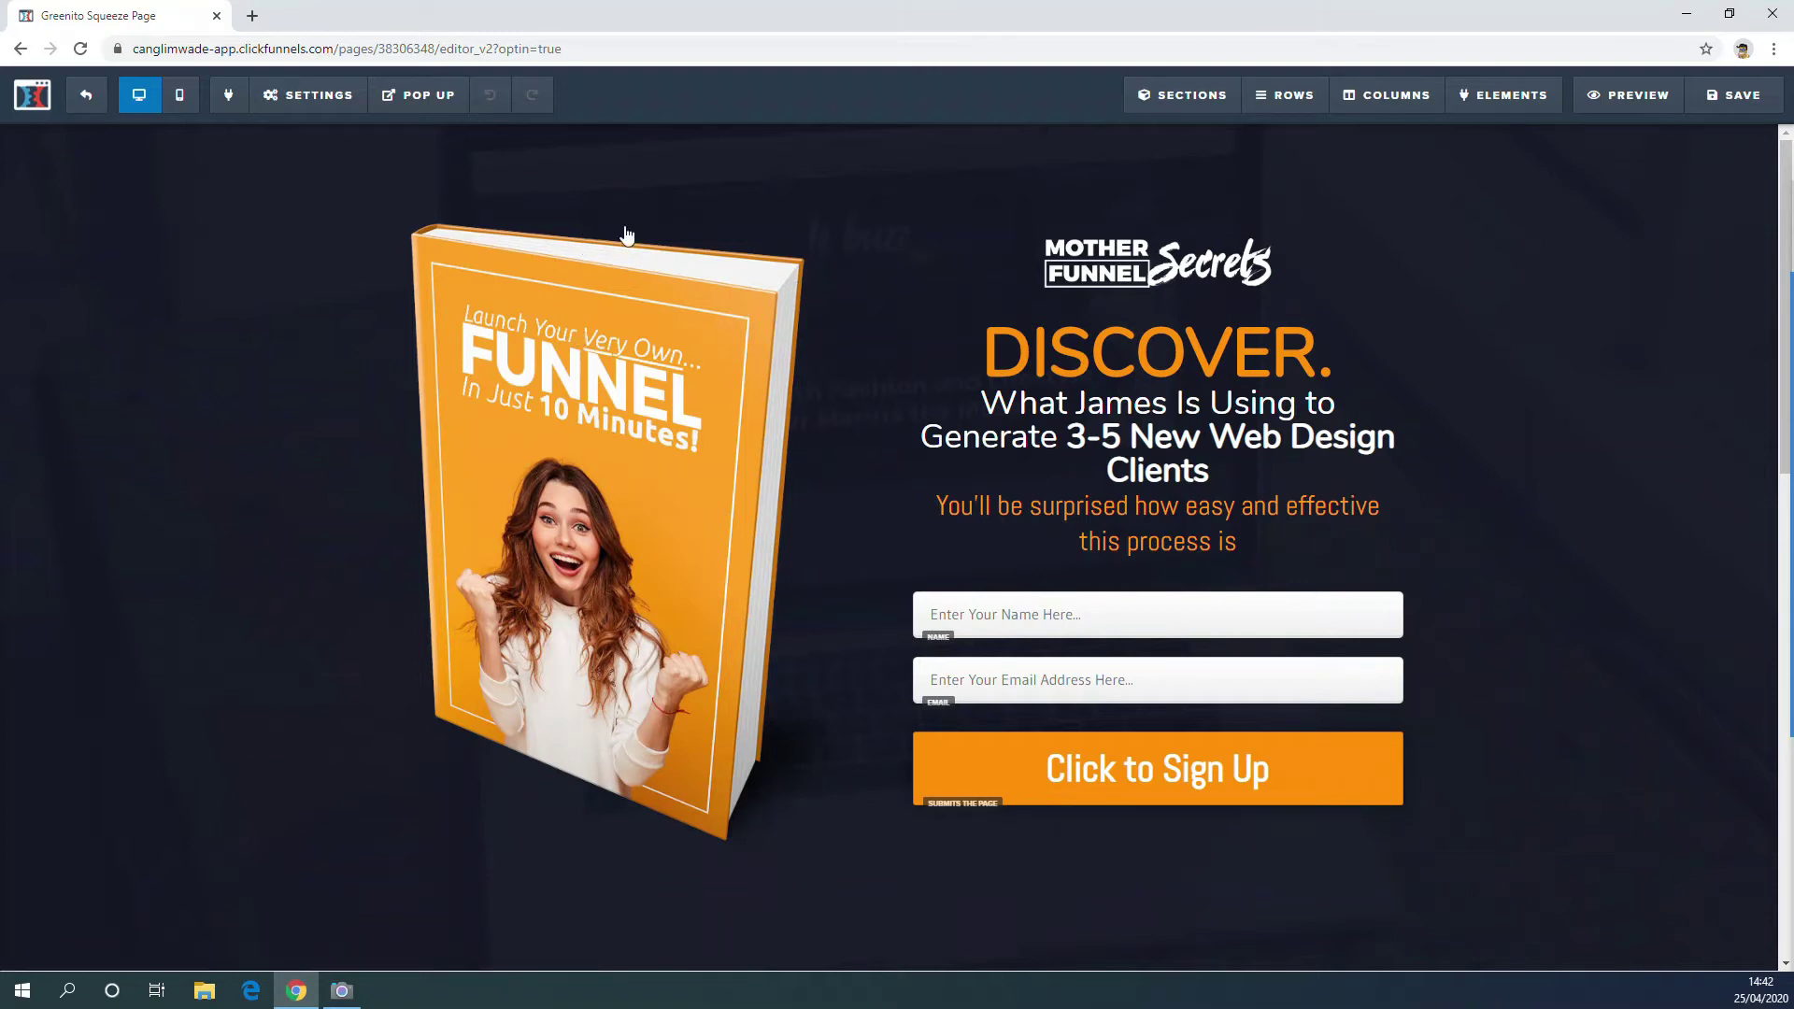
Examine the squeeze page's layout from the ebook sign-up area through the learning points and testimonial to the footer.
{"action": "mouse_move", "coordinate": [718, 432]}
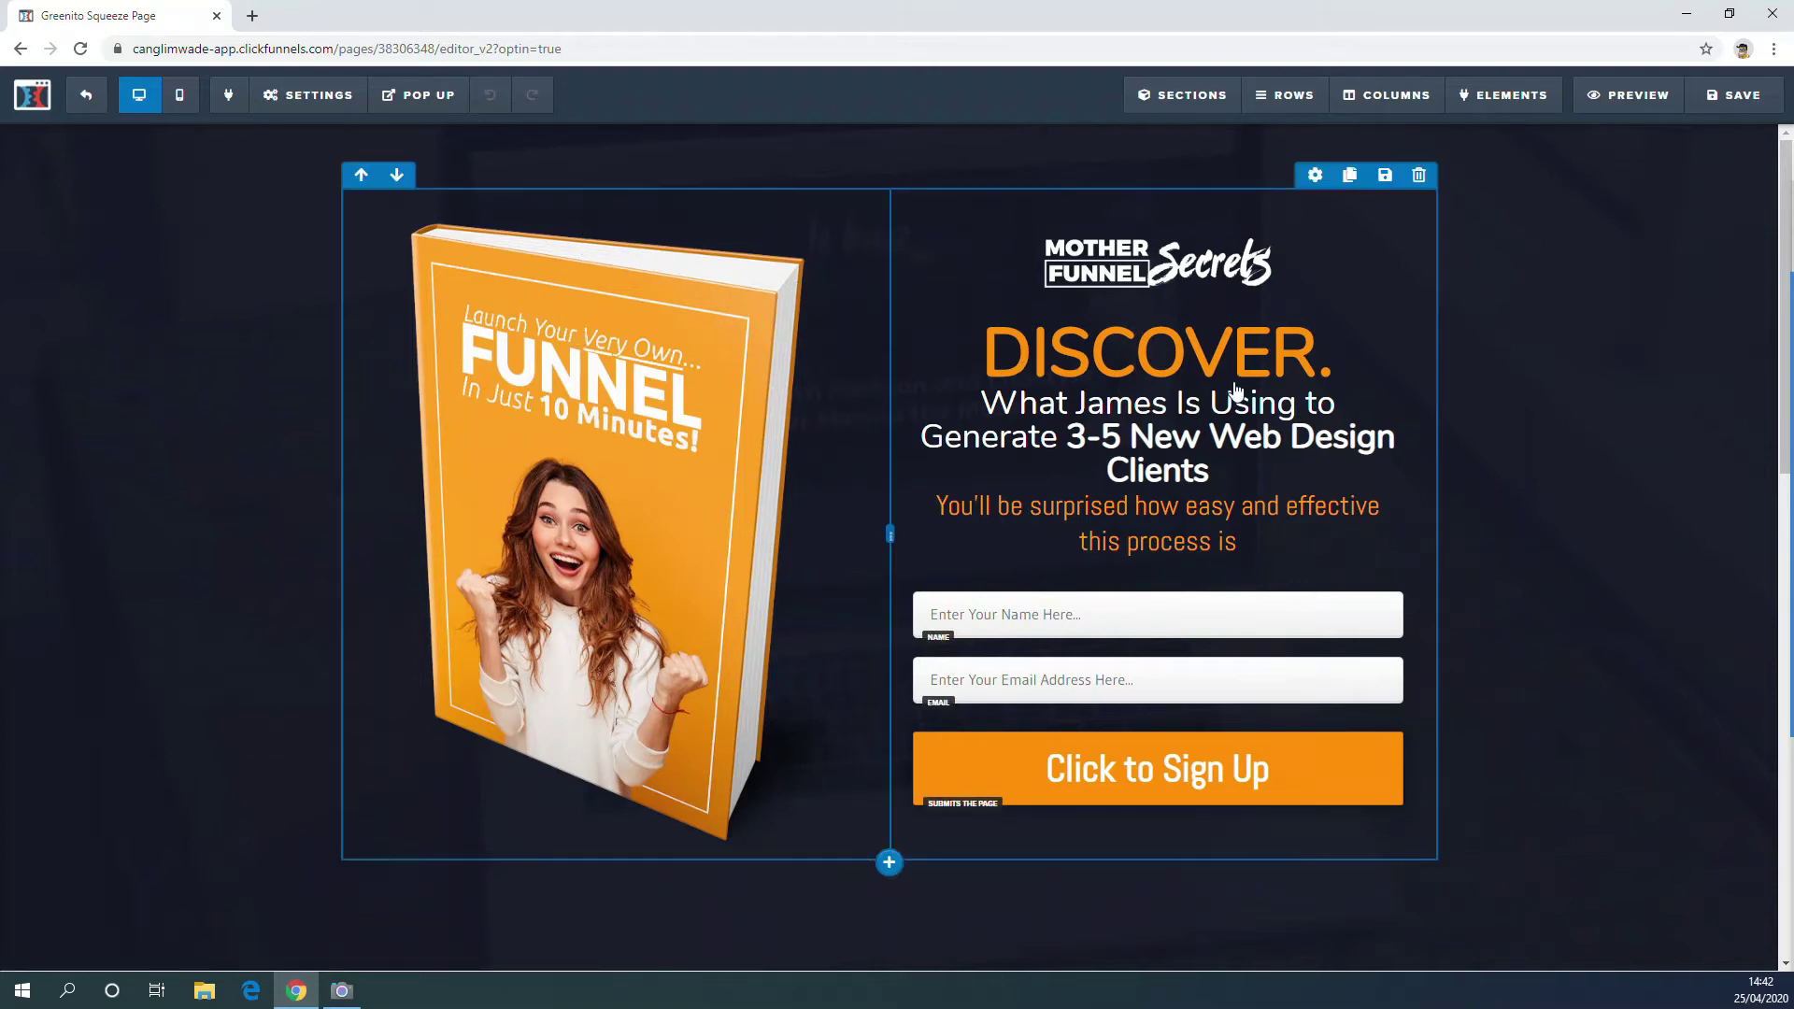
{"action": "scroll", "coordinate": [1236, 374], "scroll_direction": "down", "scroll_amount": 5}
{"action": "scroll", "coordinate": [1242, 355], "scroll_direction": "down", "scroll_amount": 1}
{"action": "scroll", "coordinate": [1242, 353], "scroll_direction": "up", "scroll_amount": 5}
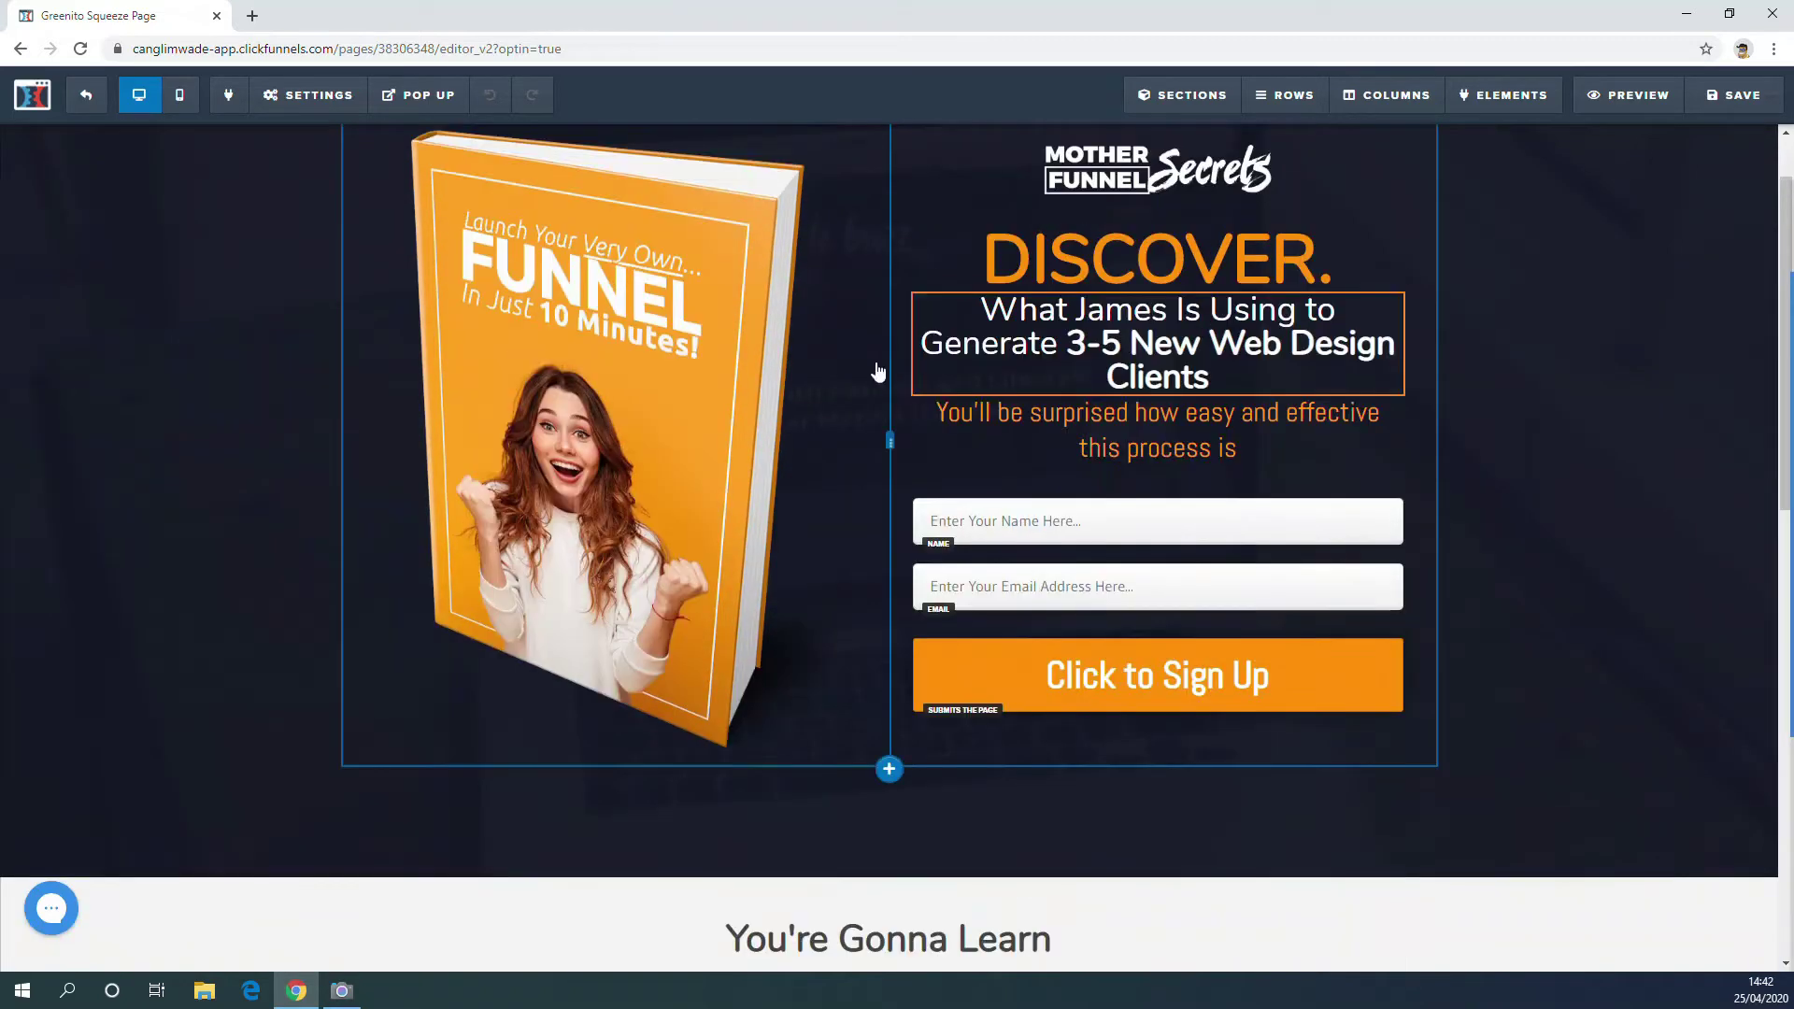
{"action": "scroll", "coordinate": [1075, 261], "scroll_direction": "up", "scroll_amount": 1}
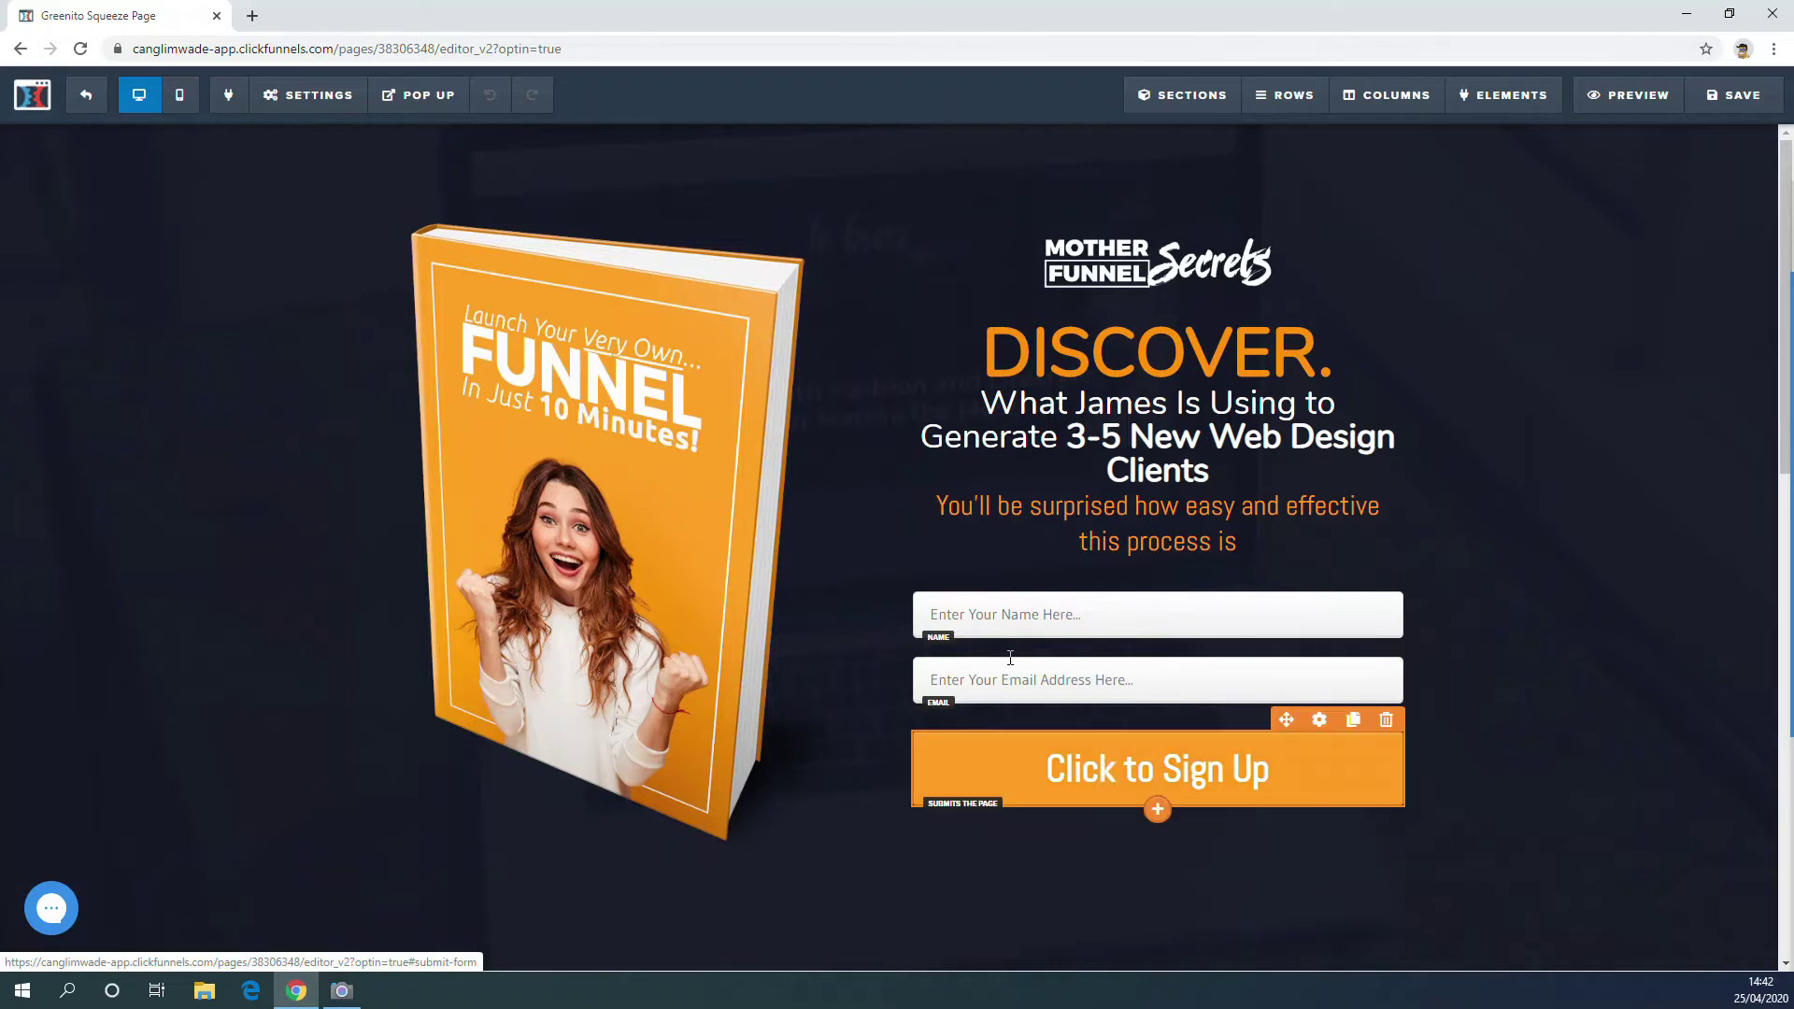
{"action": "scroll", "coordinate": [1009, 665], "scroll_direction": "down", "scroll_amount": 7}
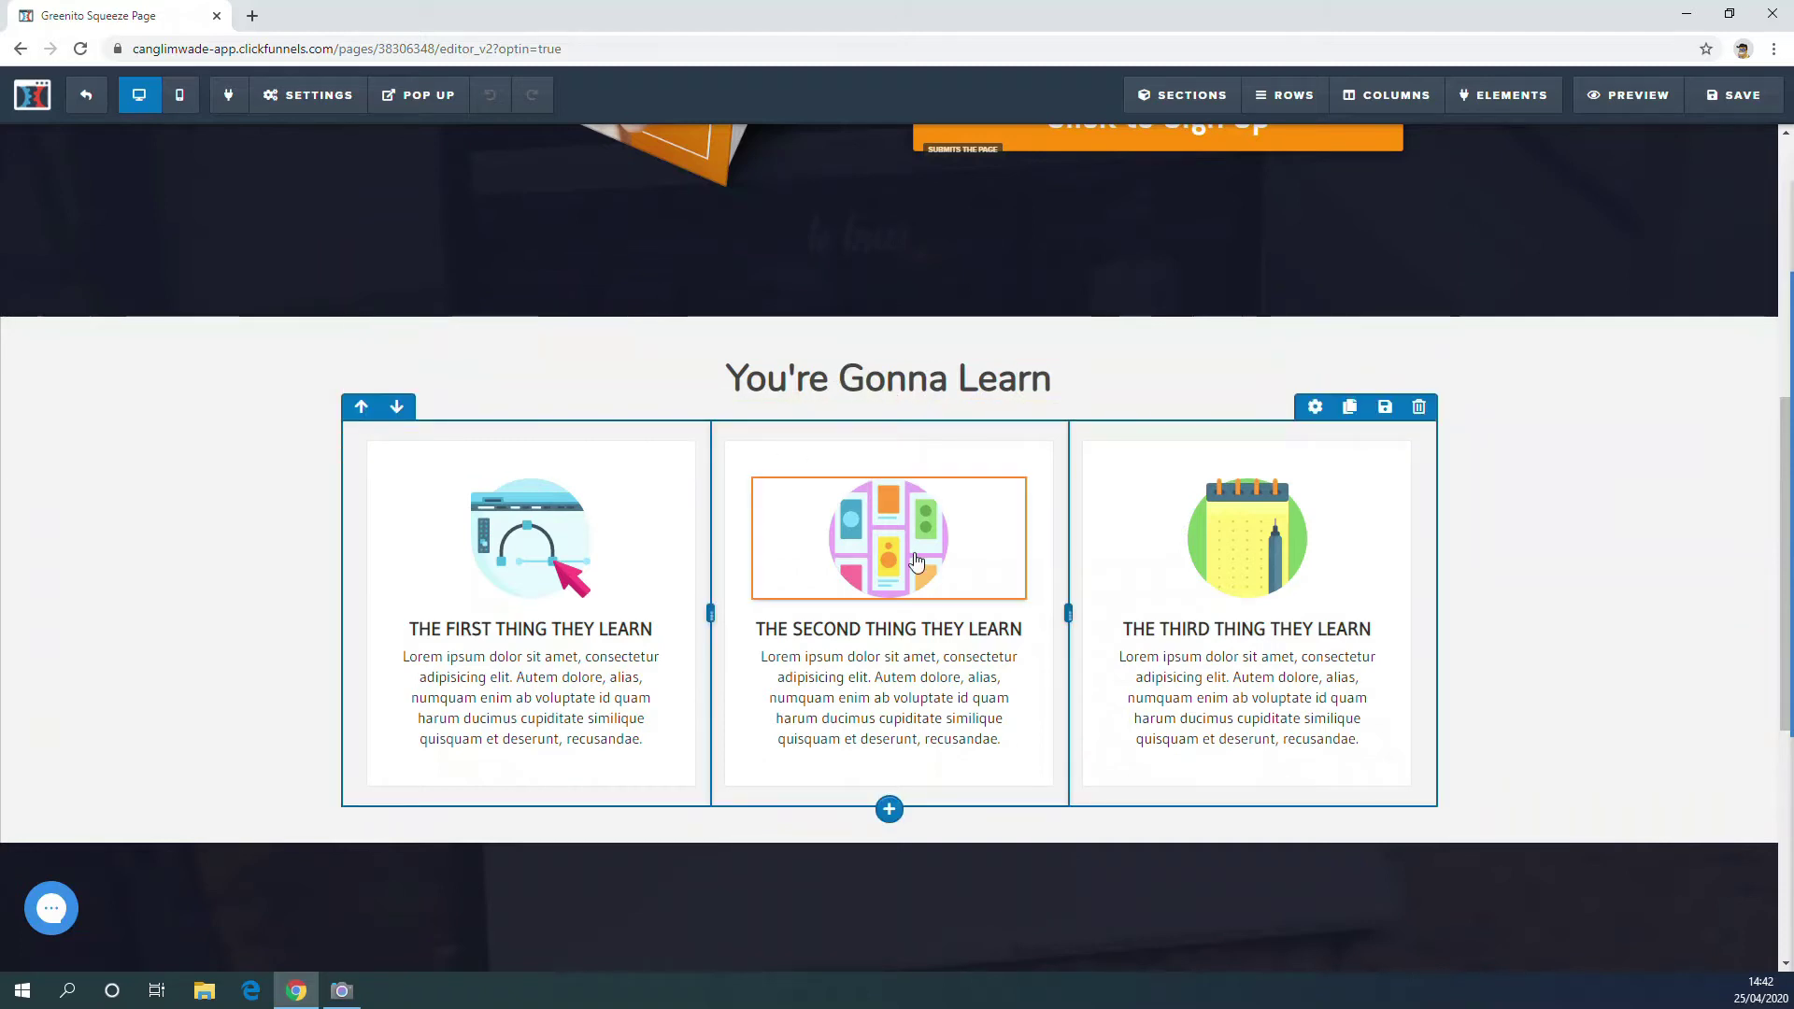
{"action": "scroll", "coordinate": [868, 577], "scroll_direction": "down", "scroll_amount": 2}
{"action": "scroll", "coordinate": [867, 577], "scroll_direction": "down", "scroll_amount": 4}
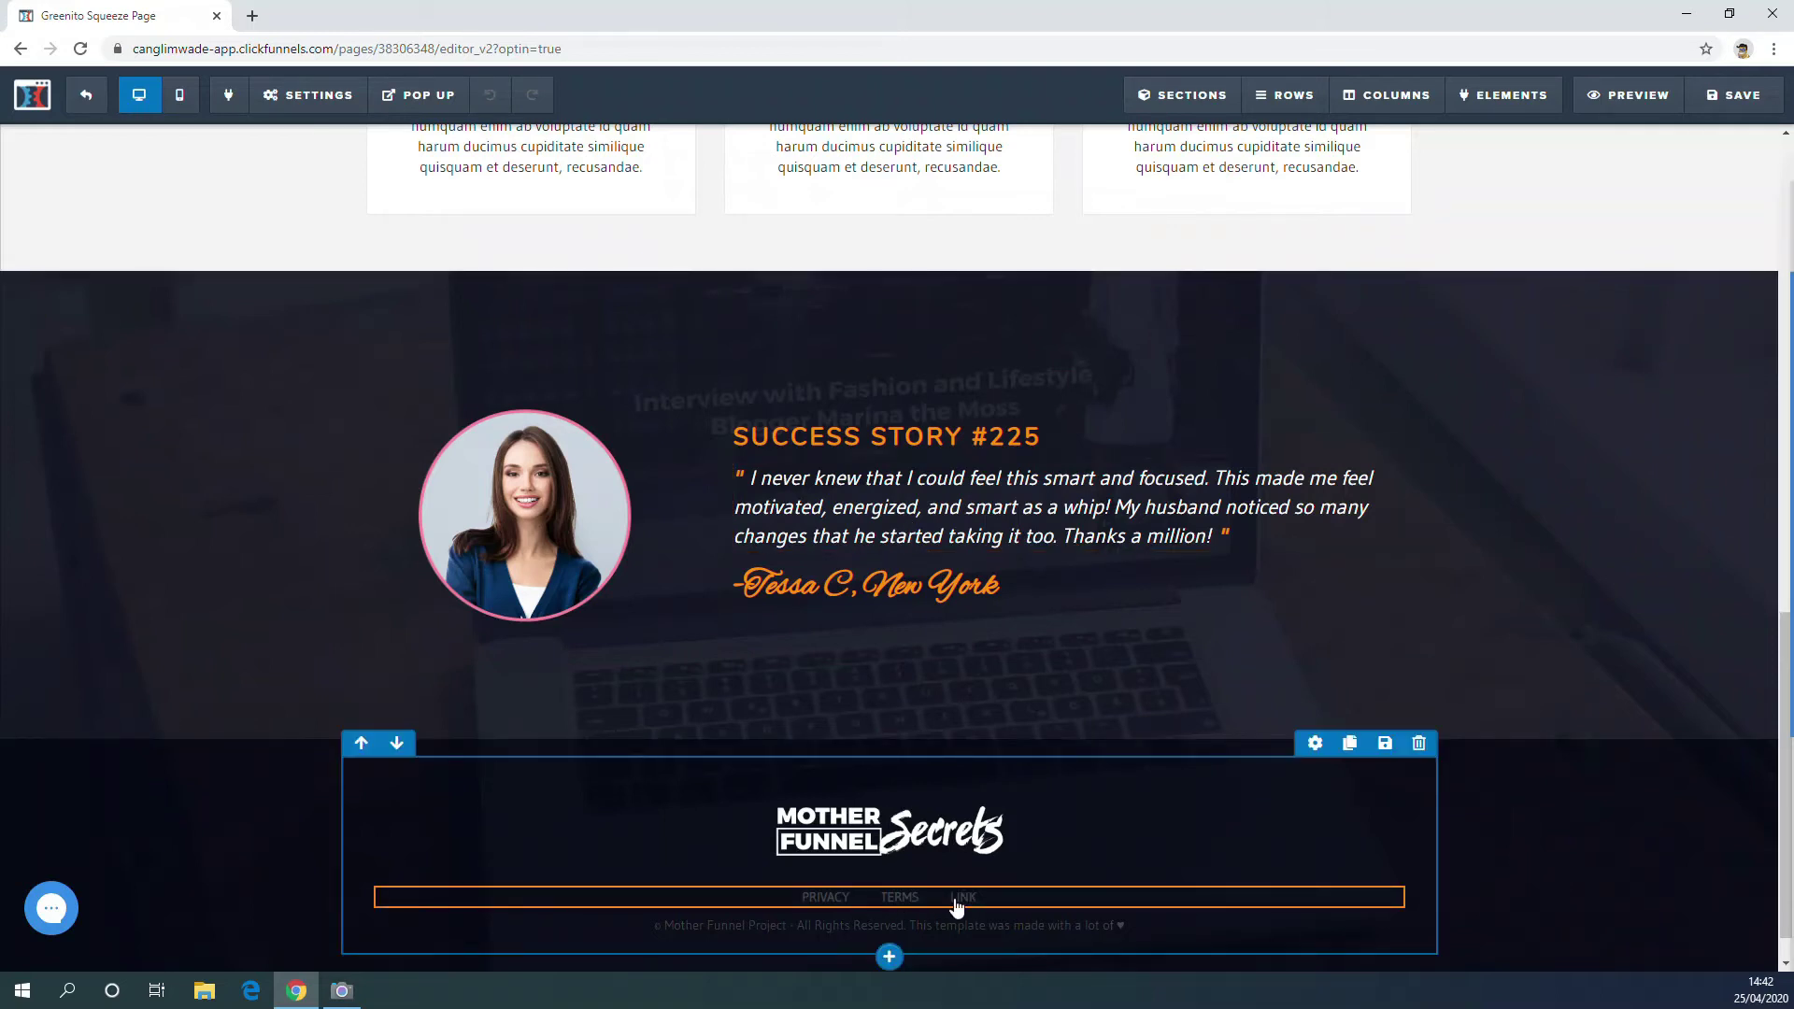
{"action": "scroll", "coordinate": [983, 672], "scroll_direction": "up", "scroll_amount": 20}
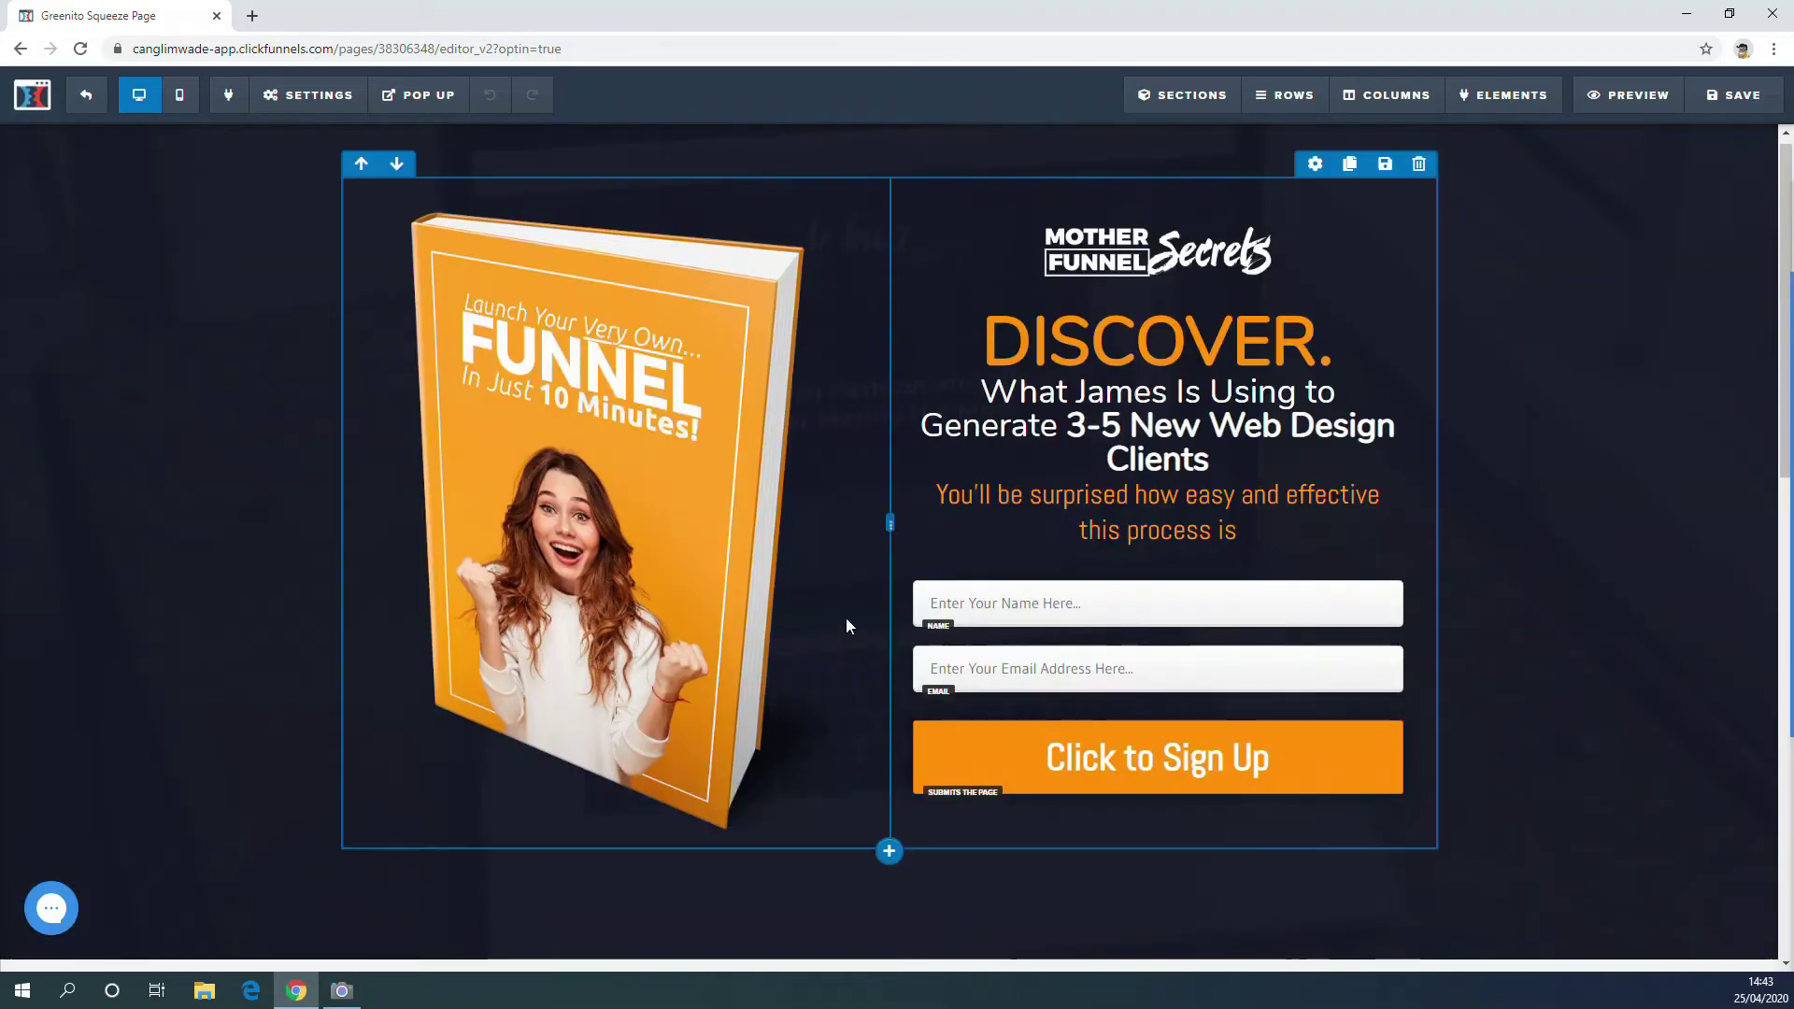
{"action": "scroll", "coordinate": [1336, 474], "scroll_direction": "down", "scroll_amount": 6}
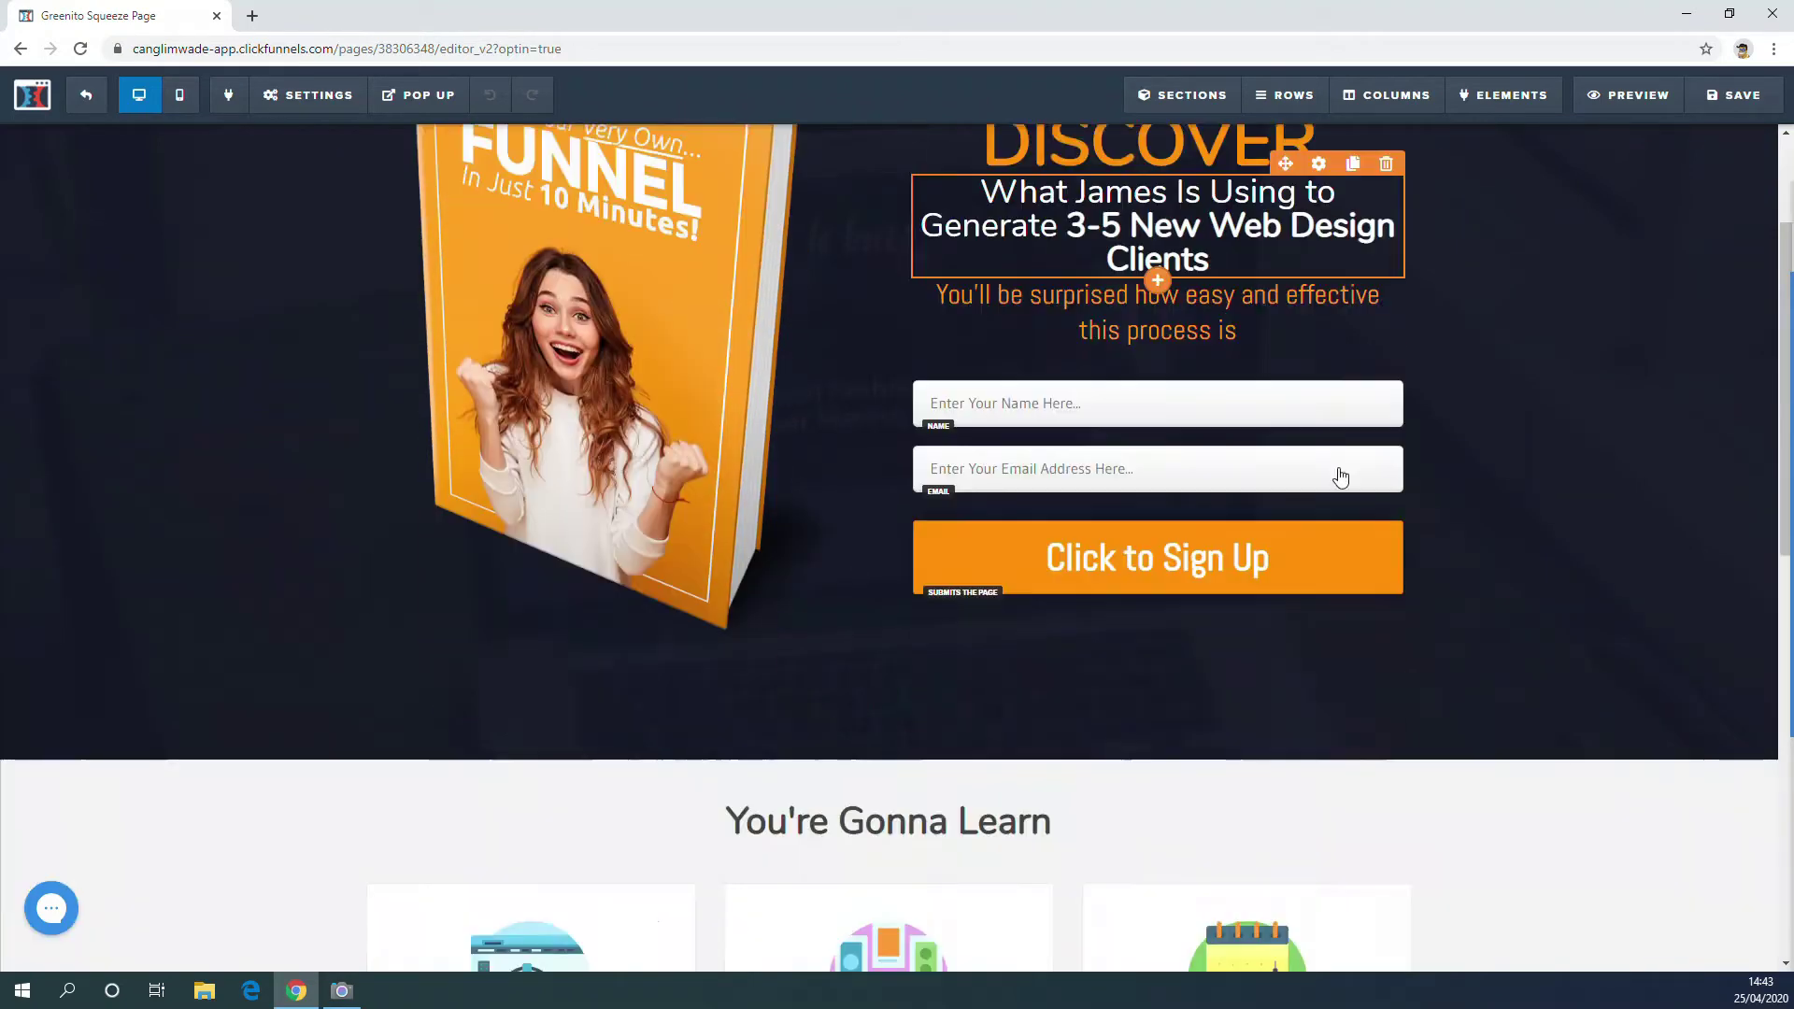
{"action": "scroll", "coordinate": [1327, 477], "scroll_direction": "up", "scroll_amount": 6}
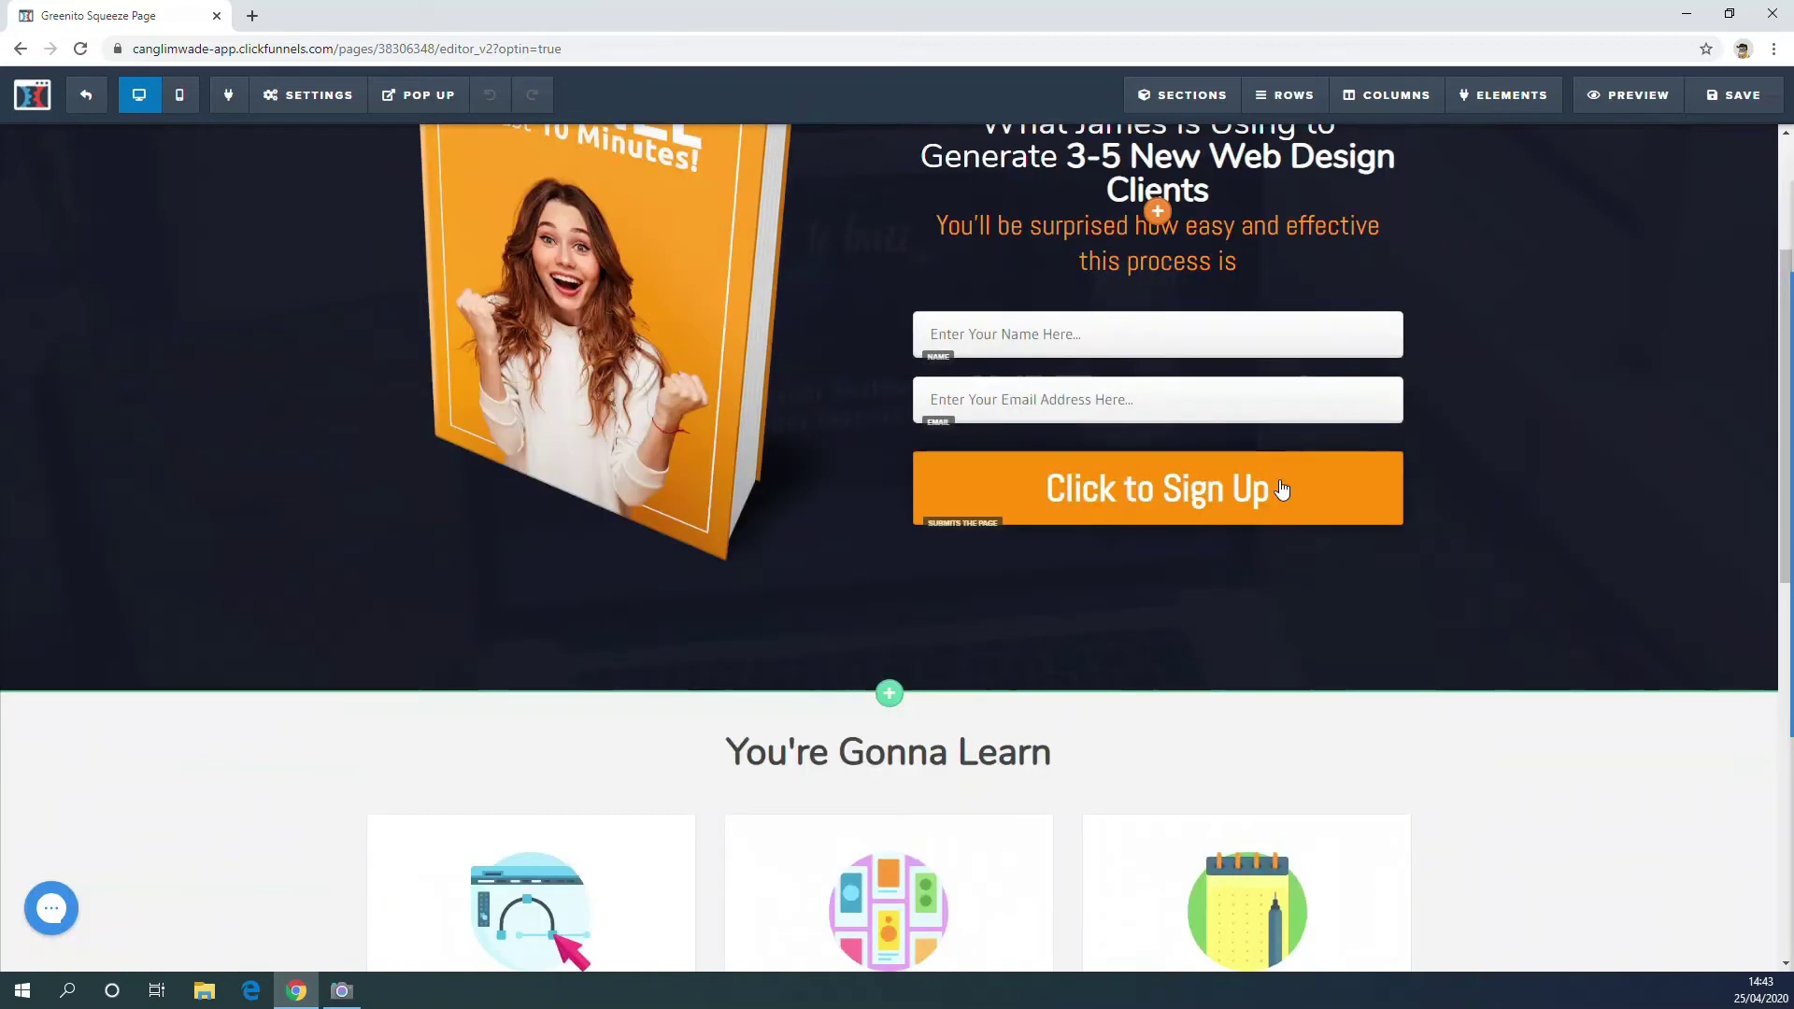
Delete the "You're Gonna Learn" section with its three columns from the page.
{"action": "scroll", "coordinate": [1458, 603], "scroll_direction": "down", "scroll_amount": 6}
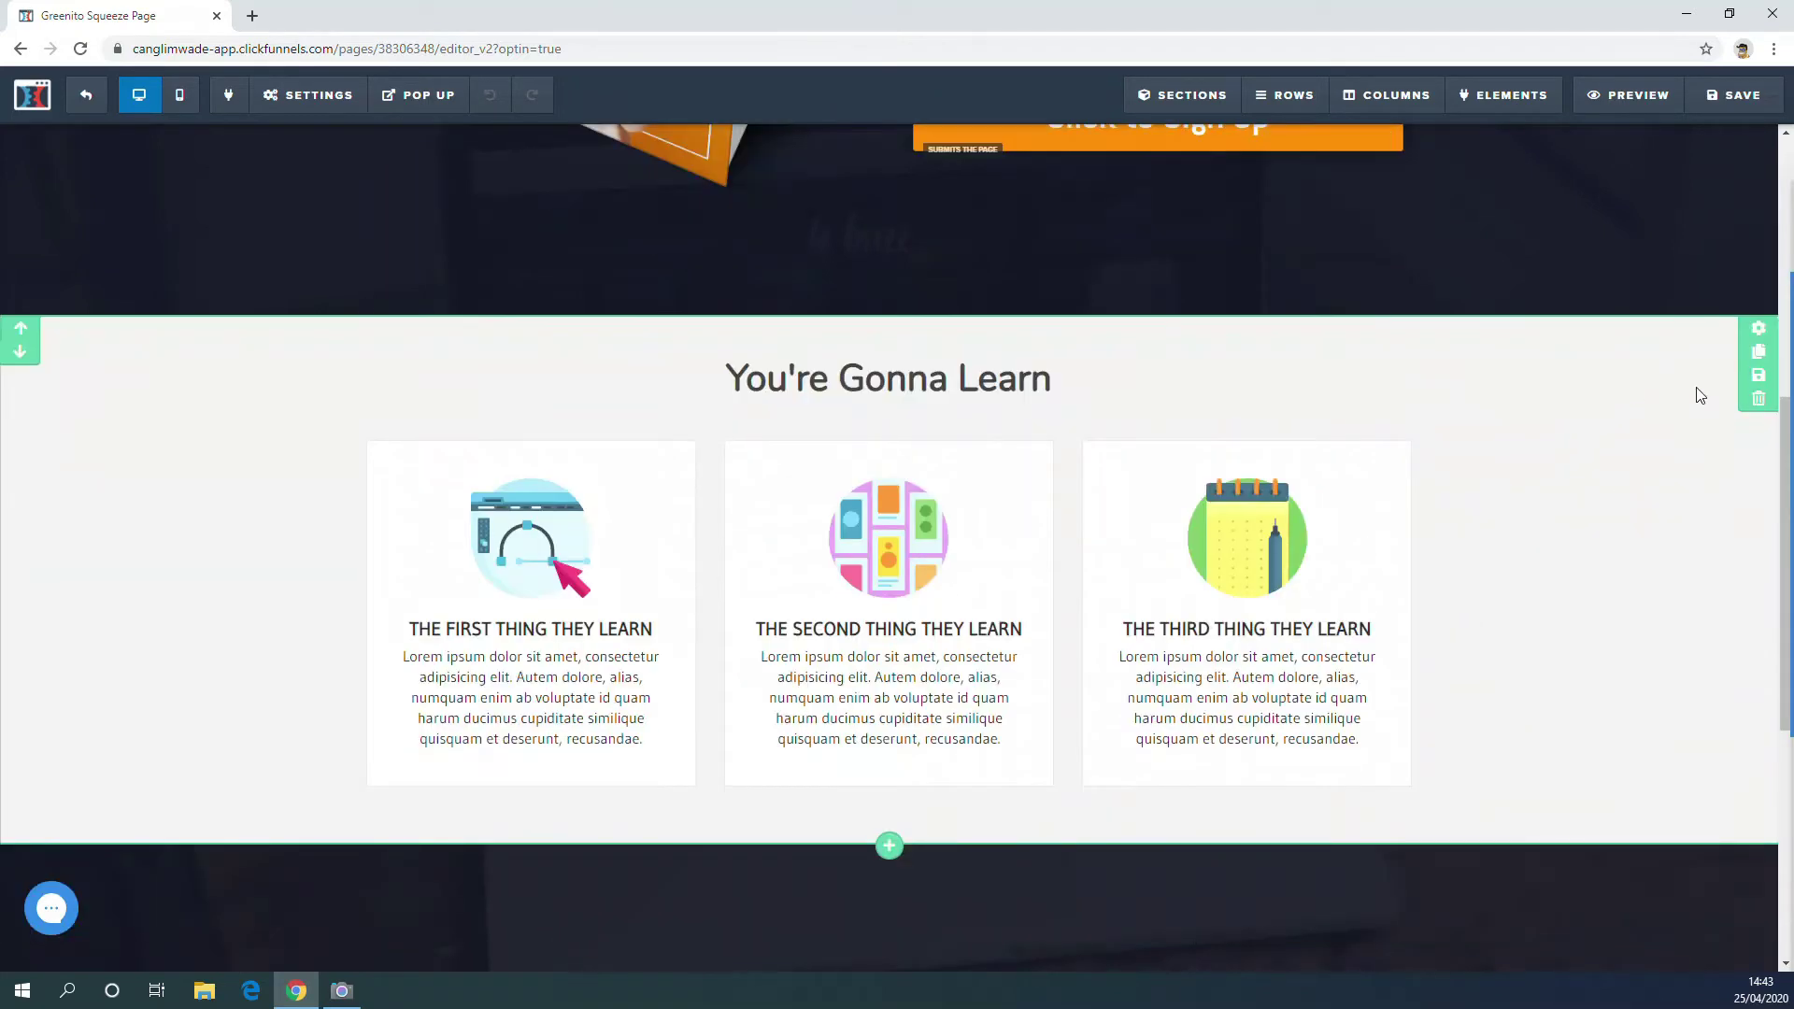
{"action": "left_click", "coordinate": [1755, 408]}
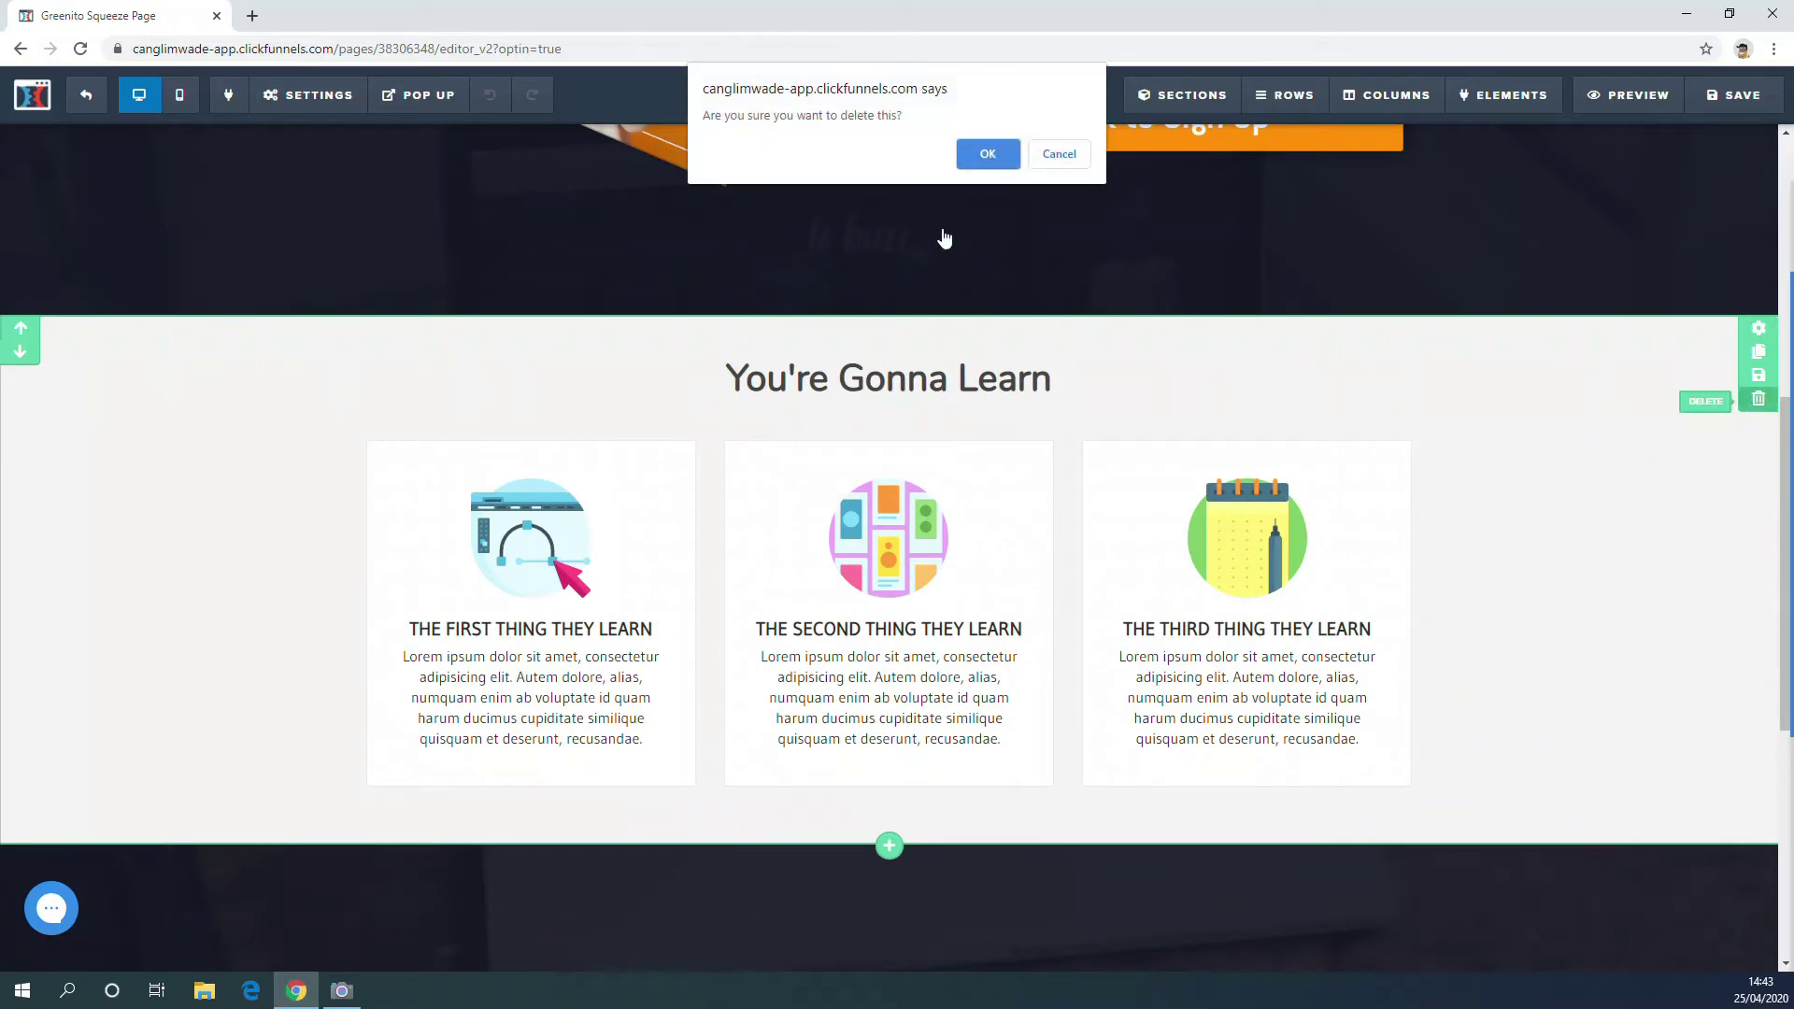
{"action": "left_click", "coordinate": [988, 155]}
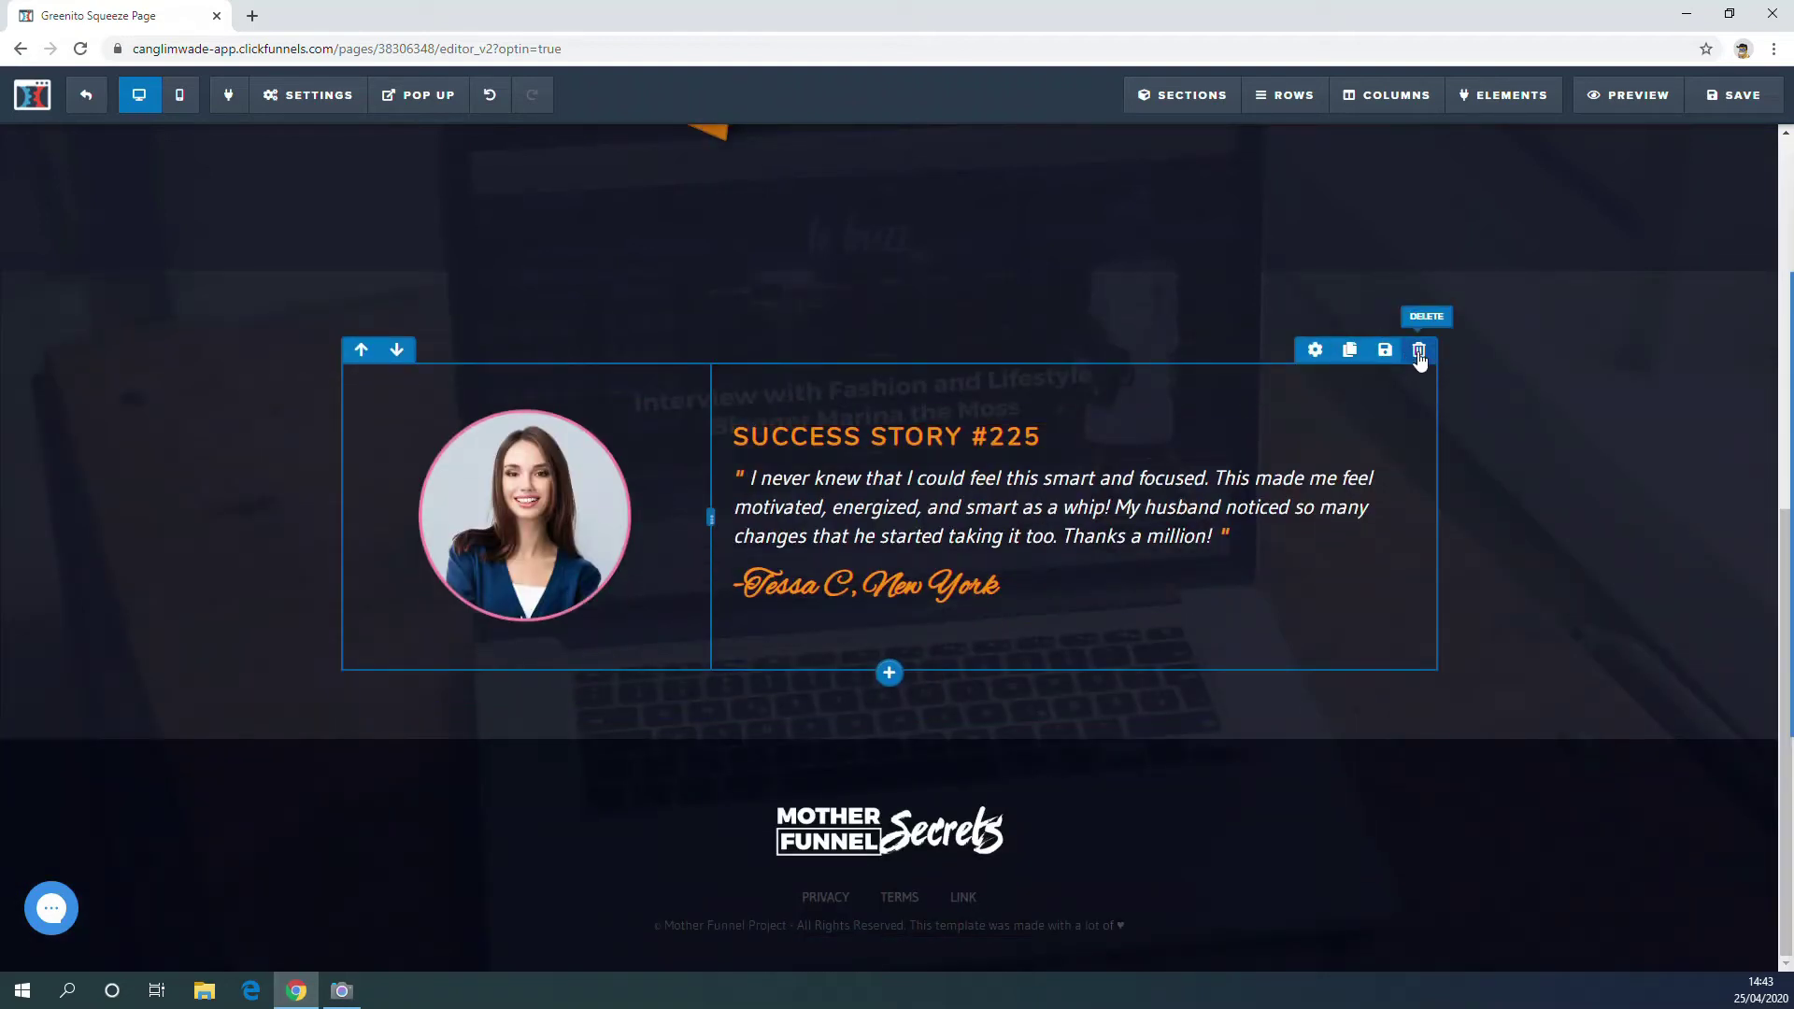
Delete the Success Story #225 testimonial row and the footer row containing the logo and policy links.
{"action": "left_click", "coordinate": [1419, 352]}
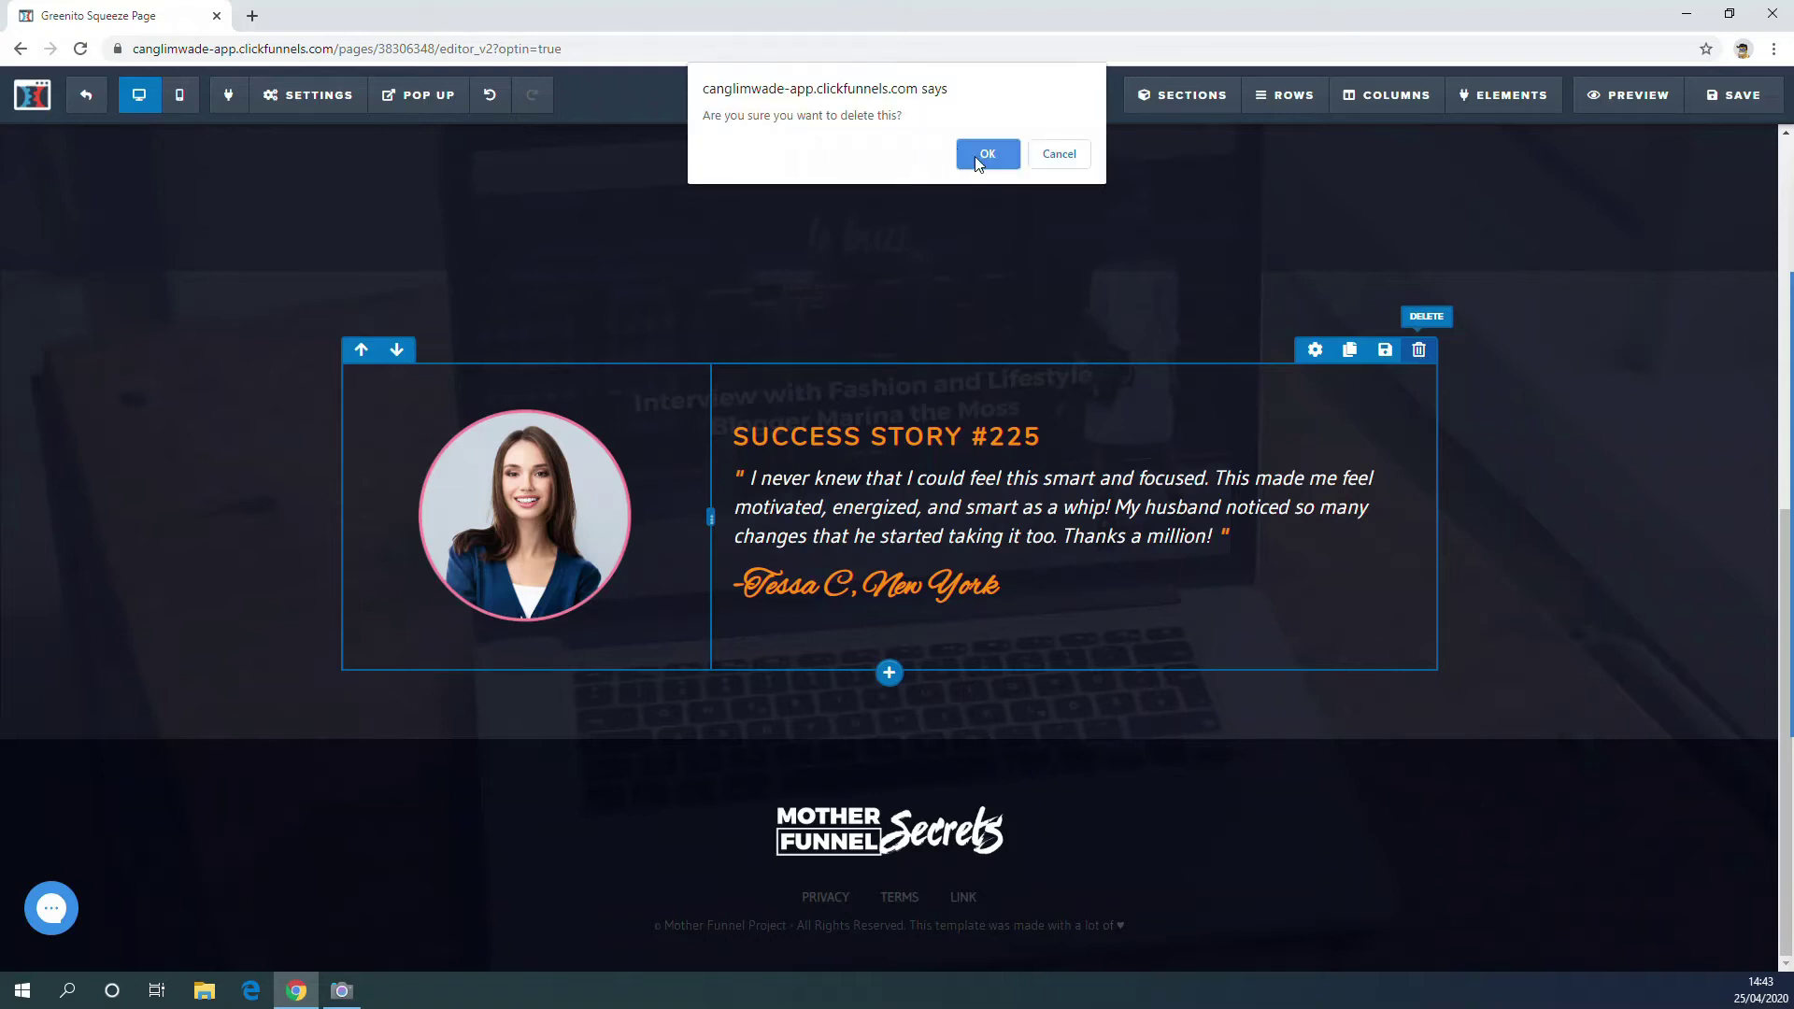
{"action": "left_click", "coordinate": [979, 161]}
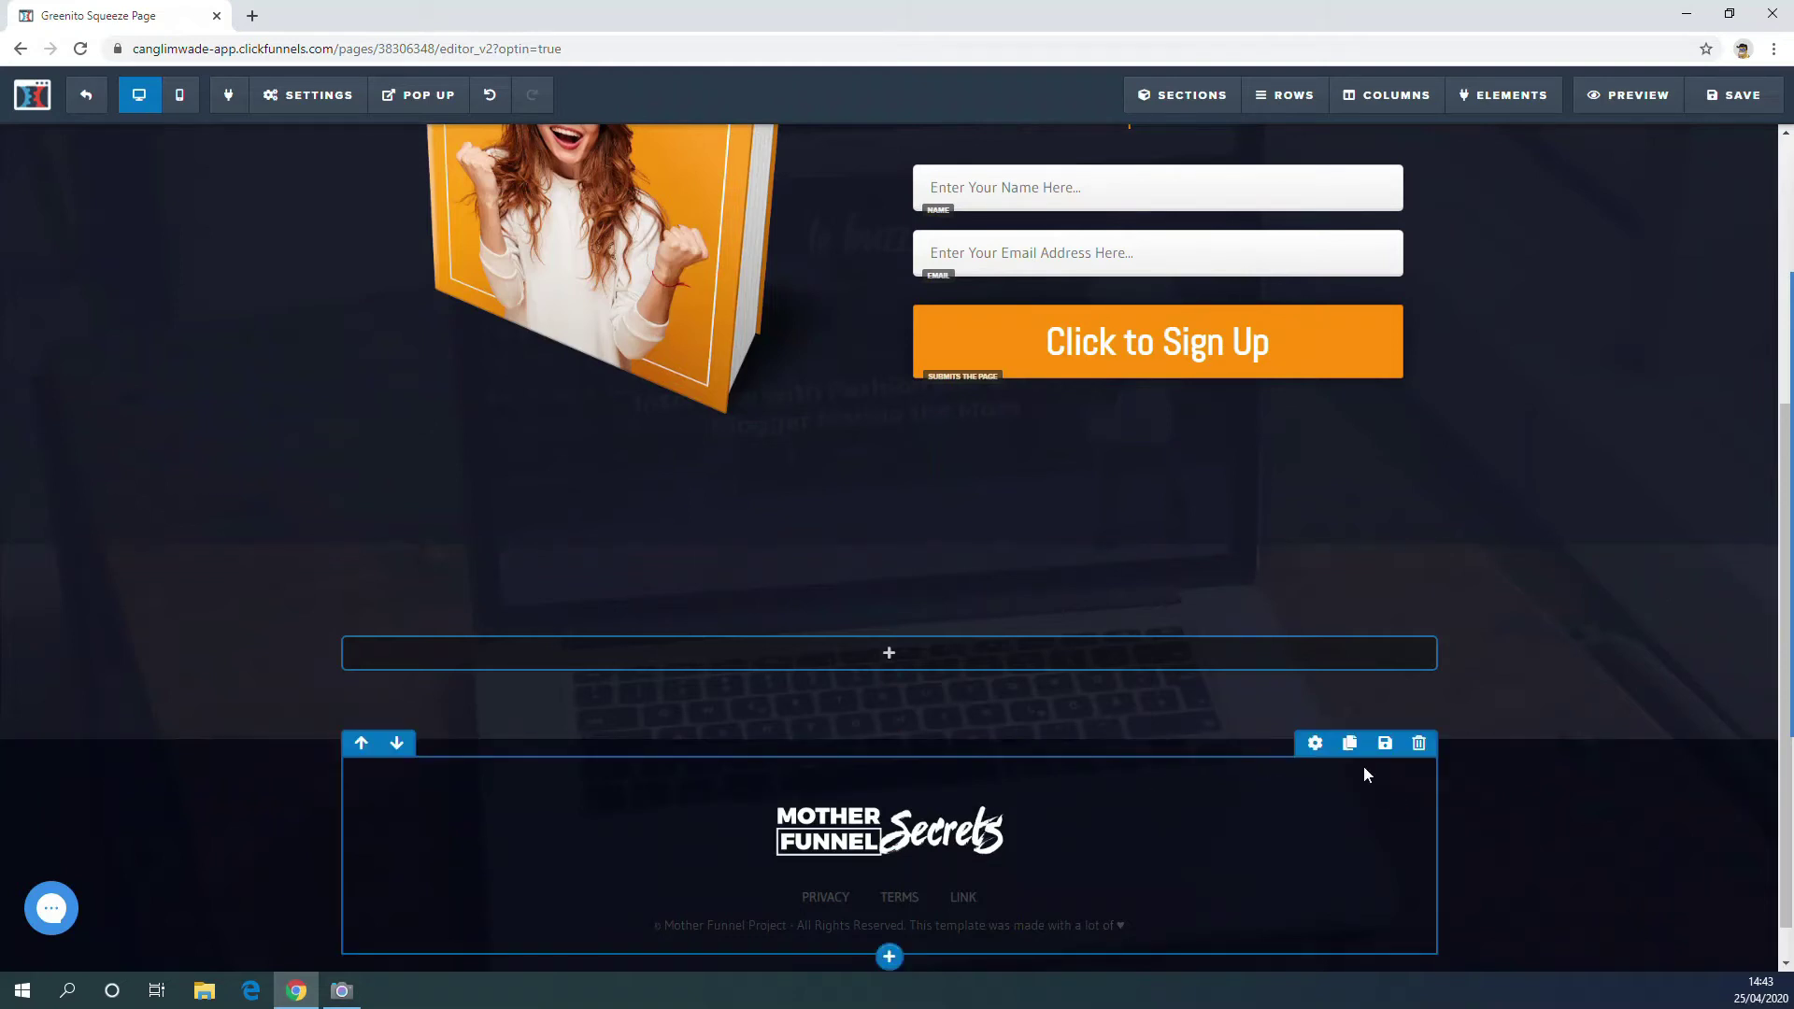
{"action": "left_click", "coordinate": [1420, 744]}
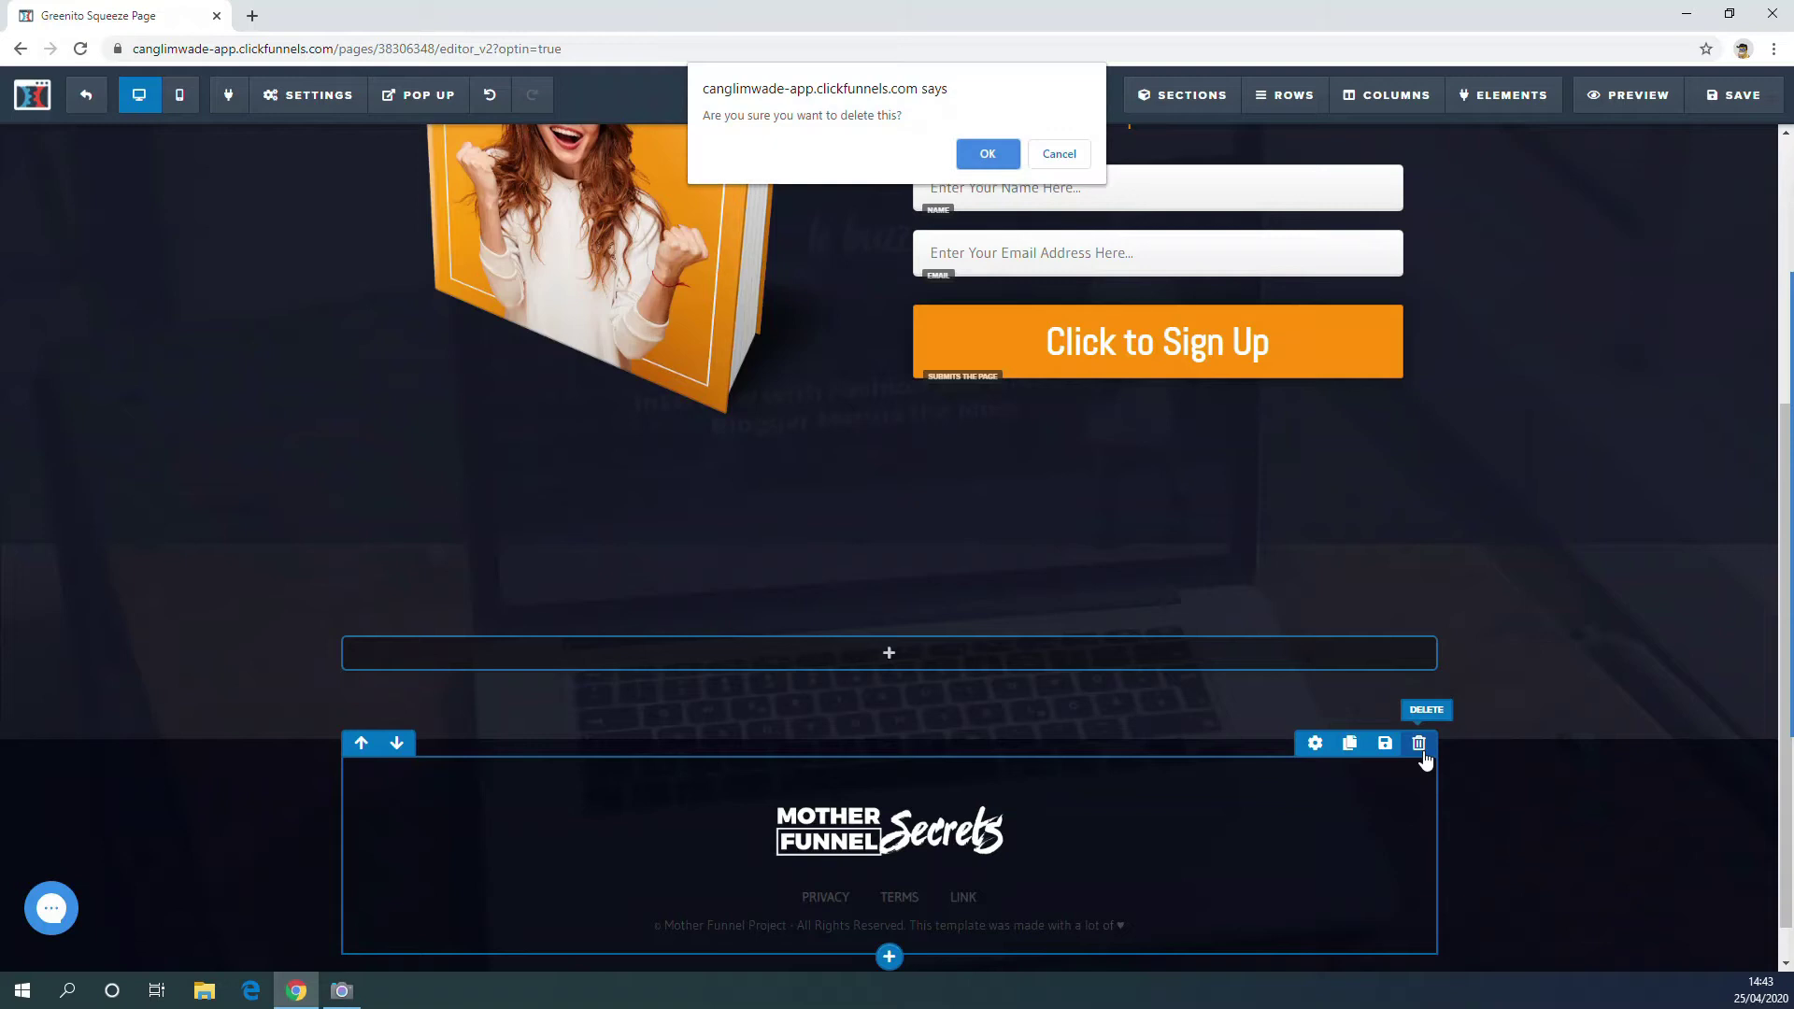
{"action": "left_click", "coordinate": [985, 155]}
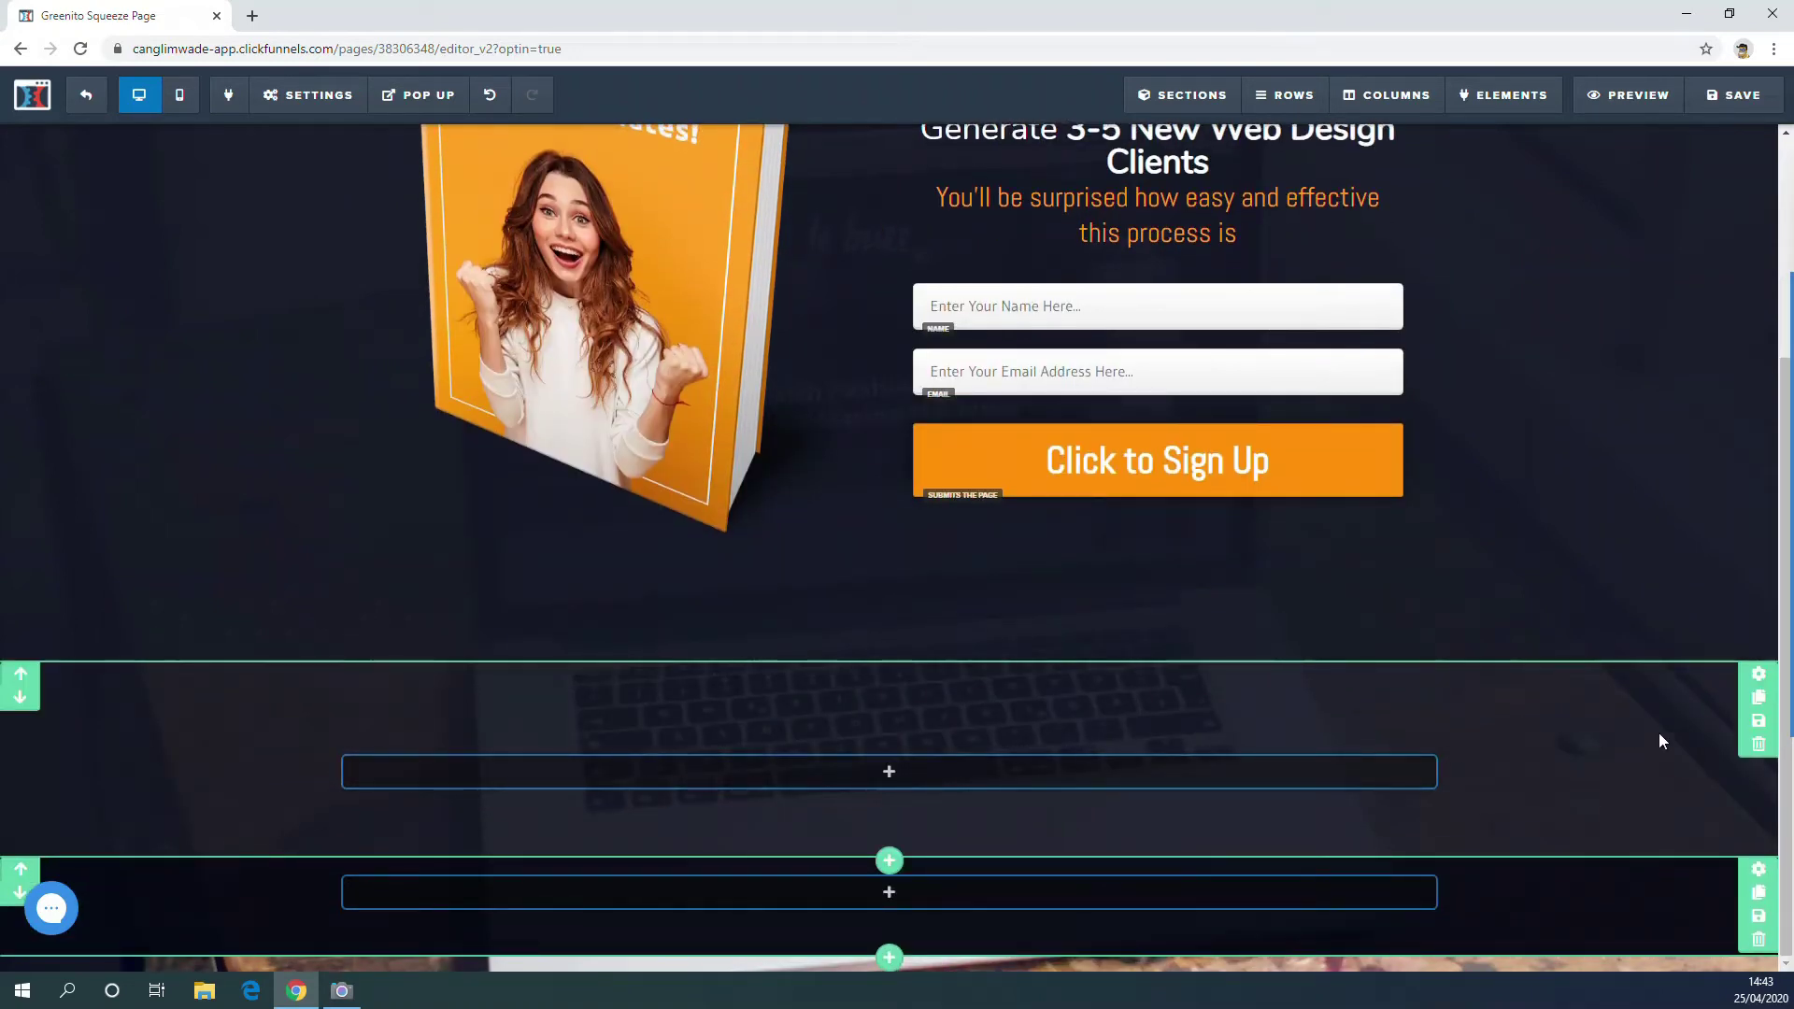
Delete the empty section directly below the ebook sign-up section.
{"action": "left_click", "coordinate": [1760, 747]}
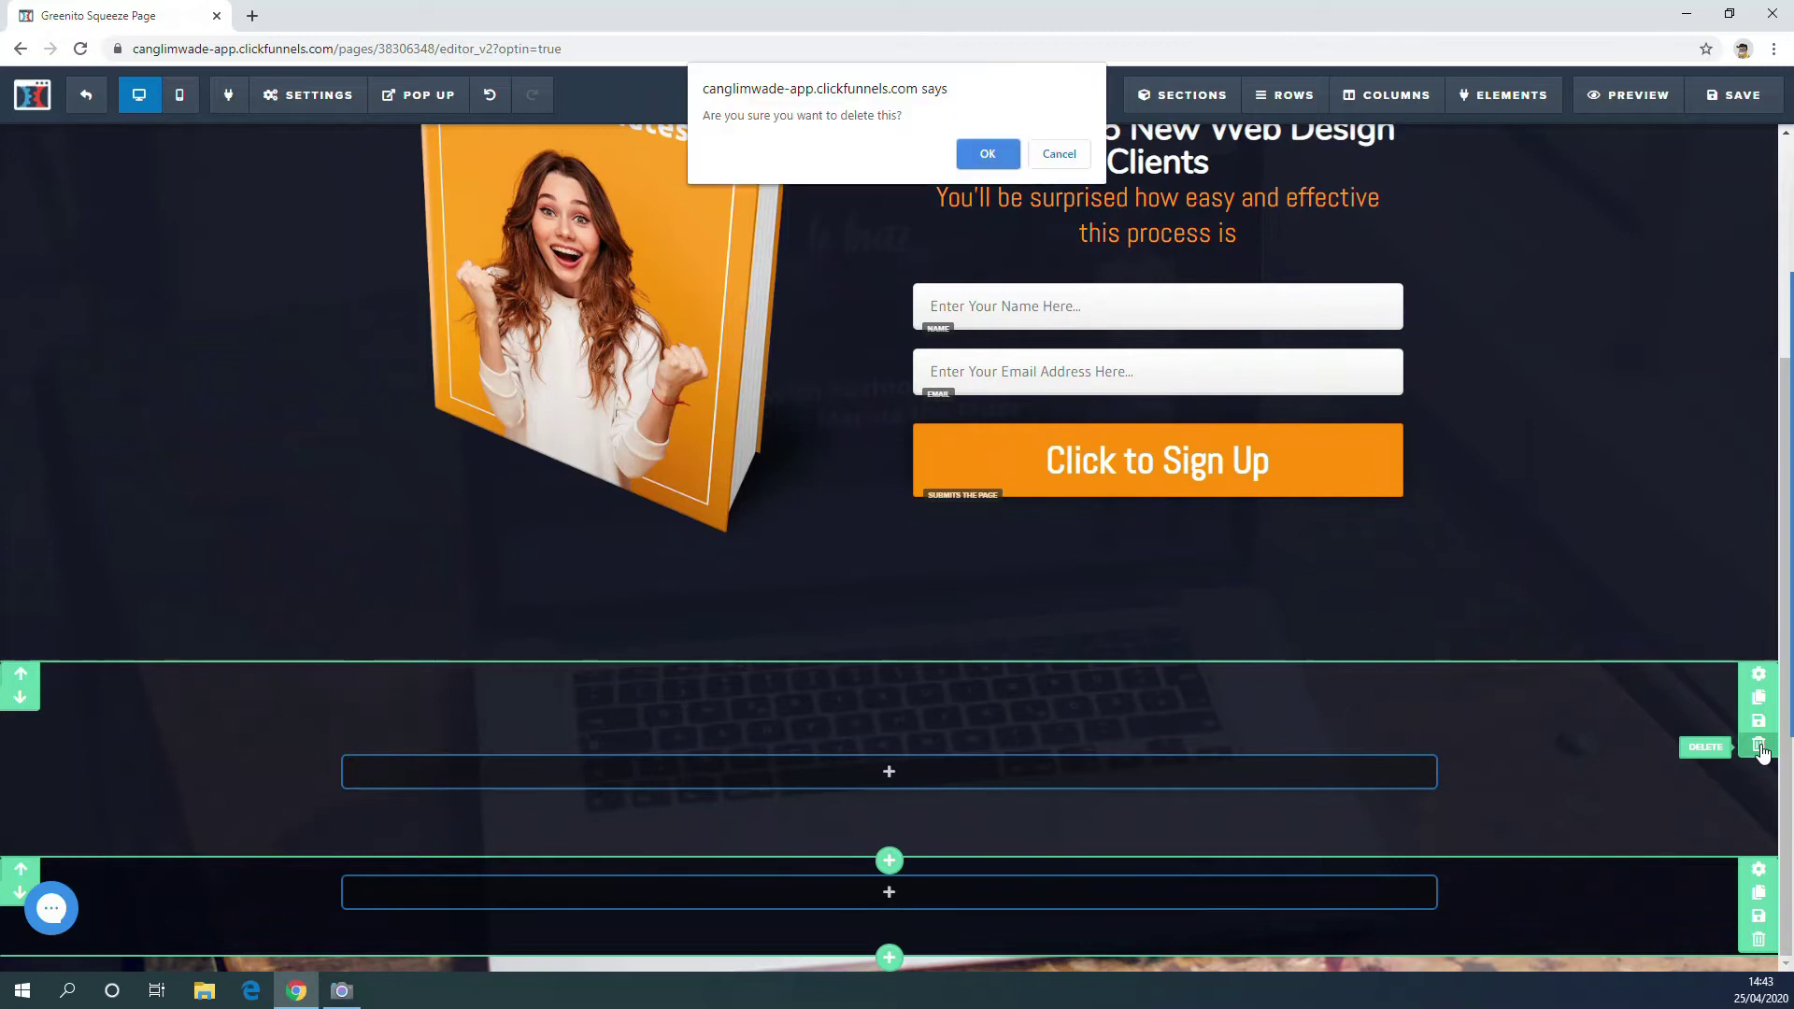
{"action": "left_click", "coordinate": [991, 152]}
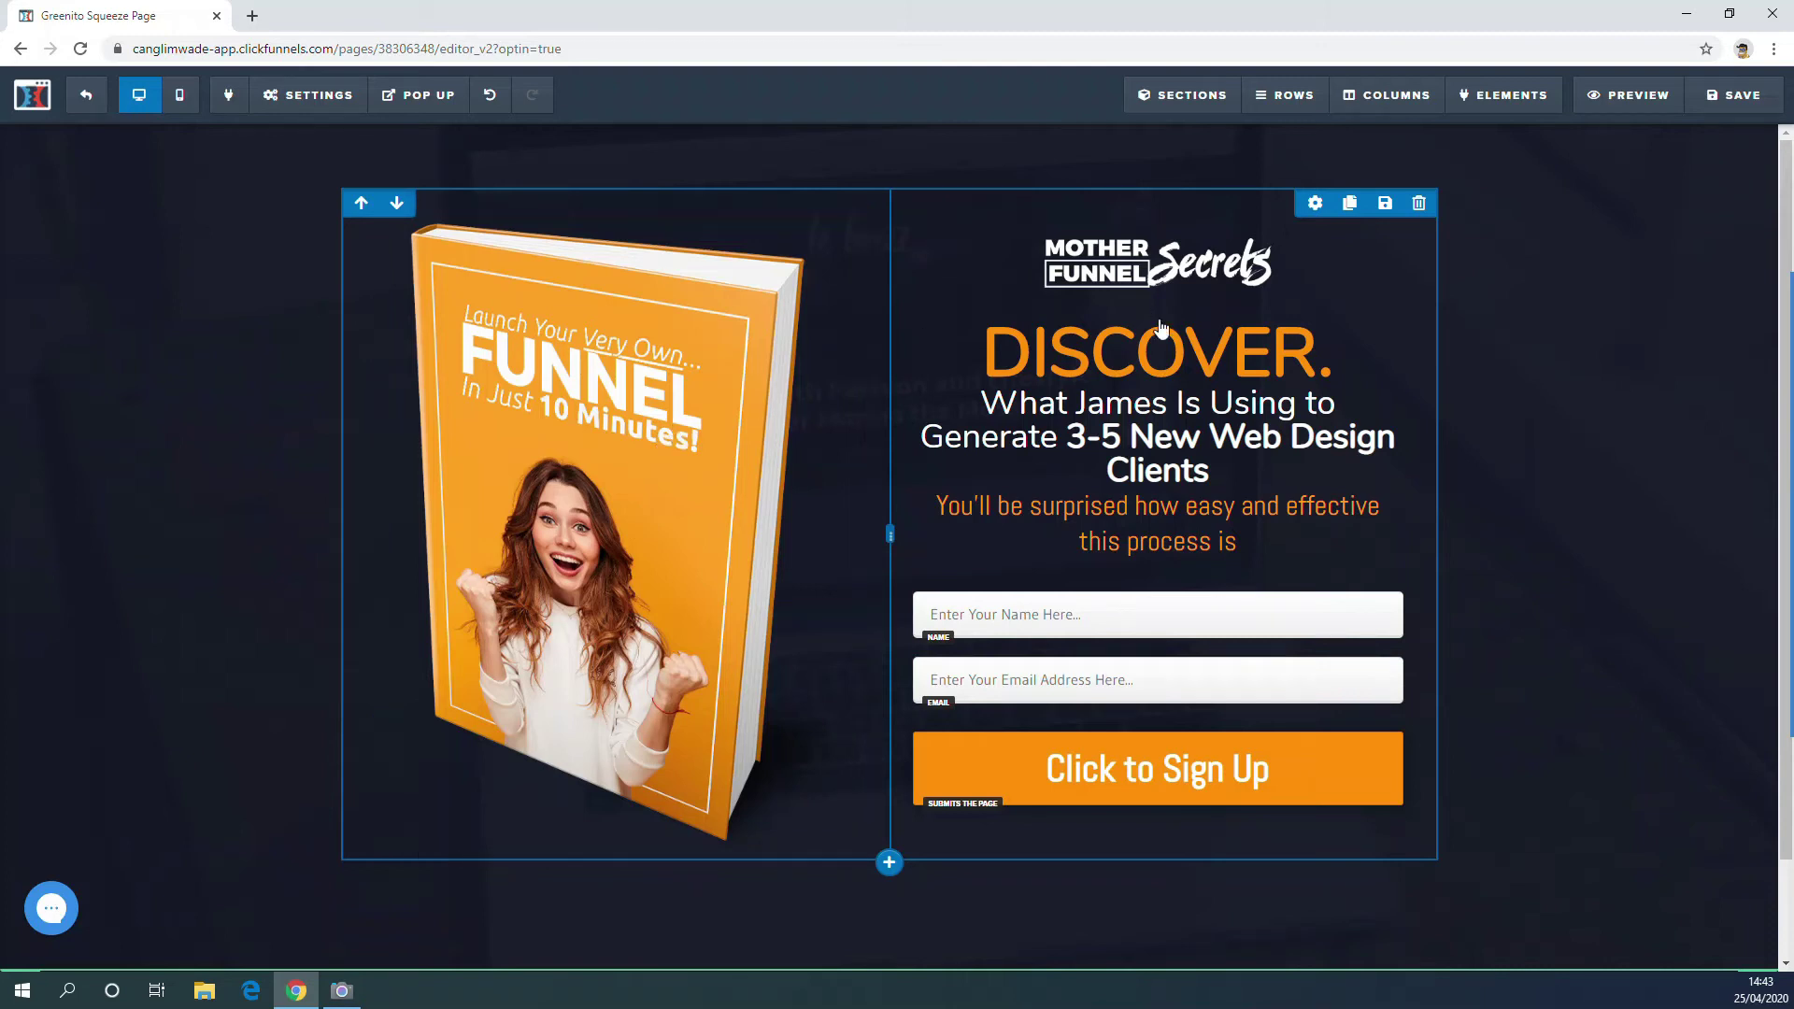
{"action": "mouse_move", "coordinate": [663, 476]}
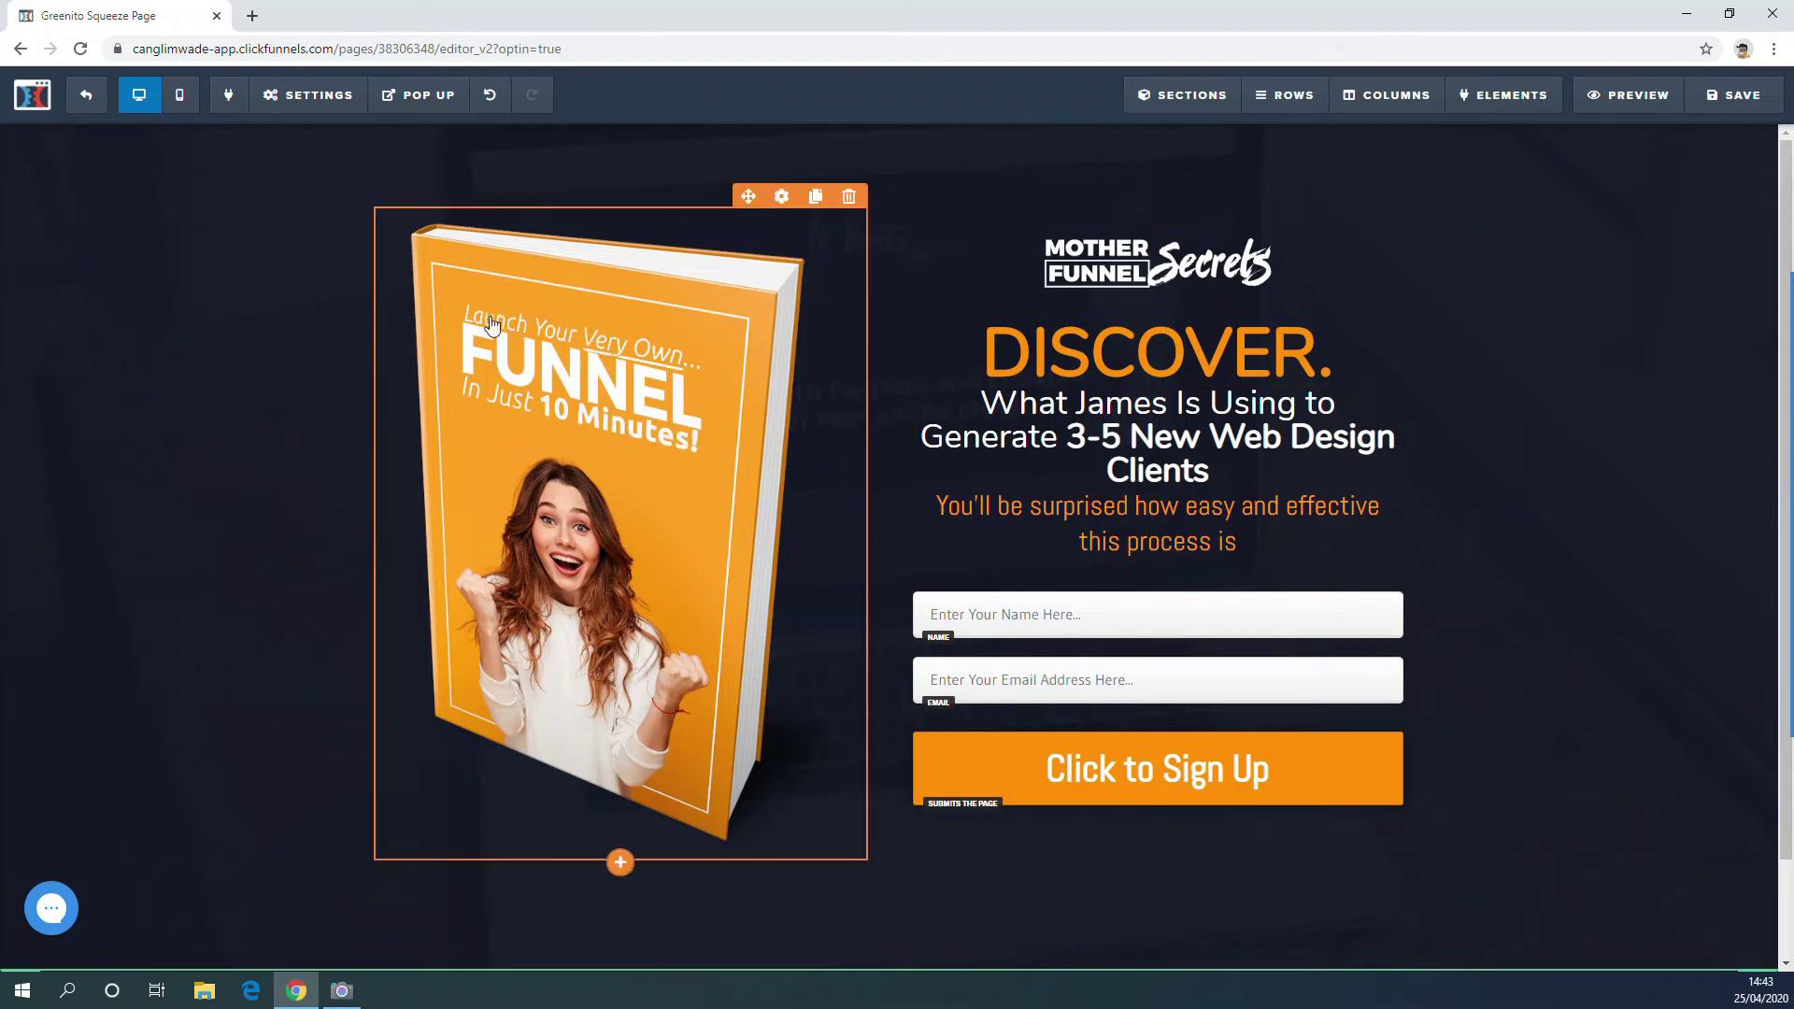
Replace the ebook image with the plain white Affiliate Marketing Action-Plan book cover from the image library and set its top margin to 30.
{"action": "left_click", "coordinate": [781, 198]}
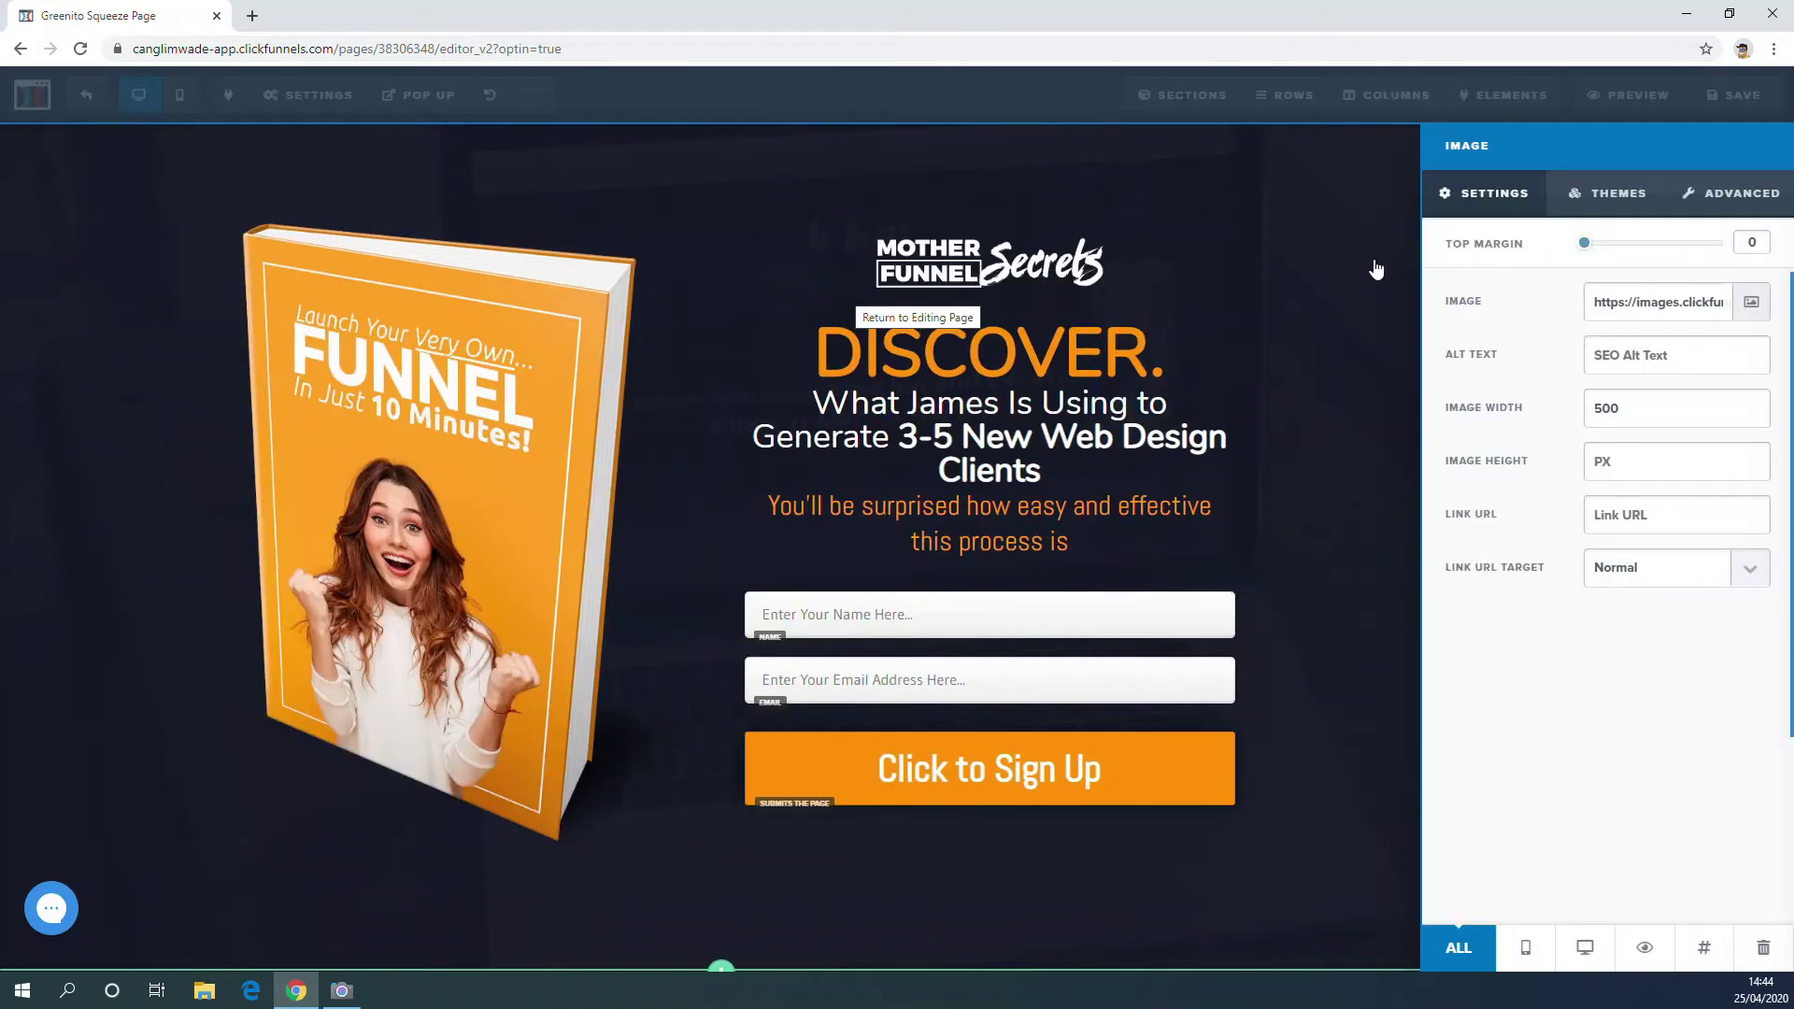
{"action": "left_click", "coordinate": [1741, 310]}
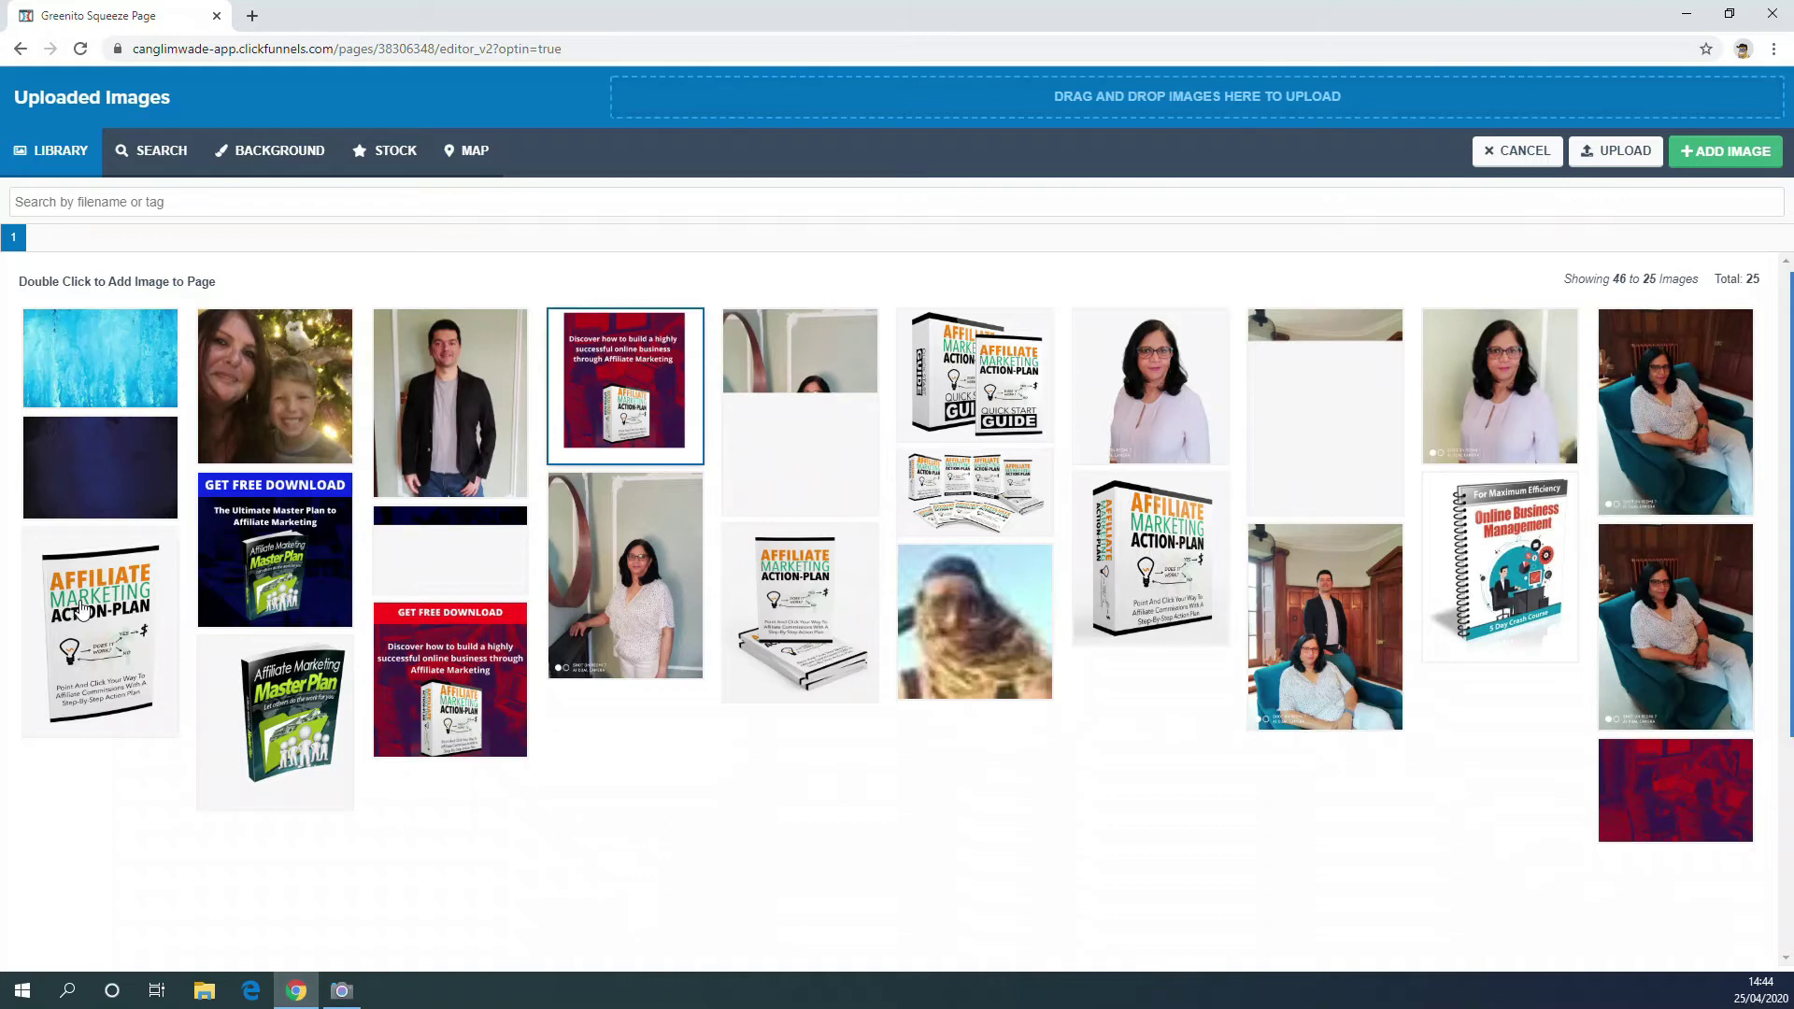
{"action": "double_click", "coordinate": [80, 615]}
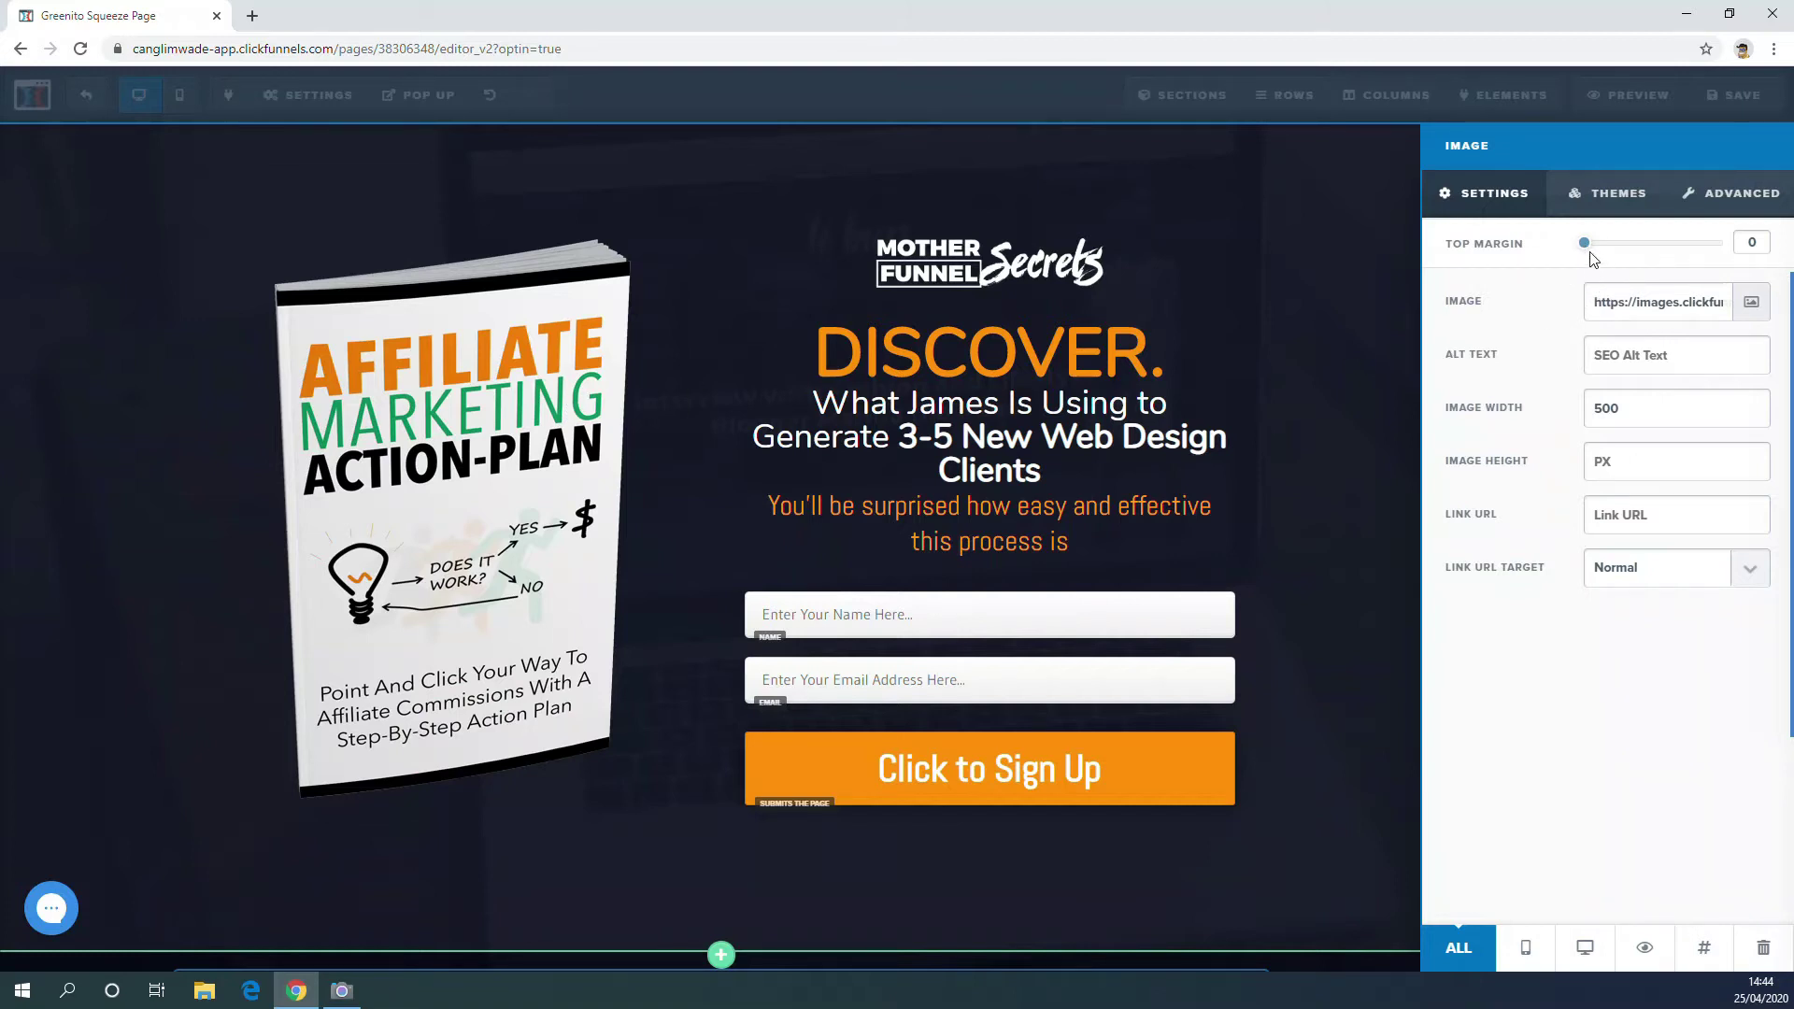
{"action": "mouse_move", "coordinate": [1585, 246]}
{"action": "left_mouse_down"}
{"action": "mouse_move", "coordinate": [1696, 248]}
{"action": "mouse_move", "coordinate": [1573, 257]}
{"action": "mouse_move", "coordinate": [1620, 249]}
{"action": "left_mouse_up"}
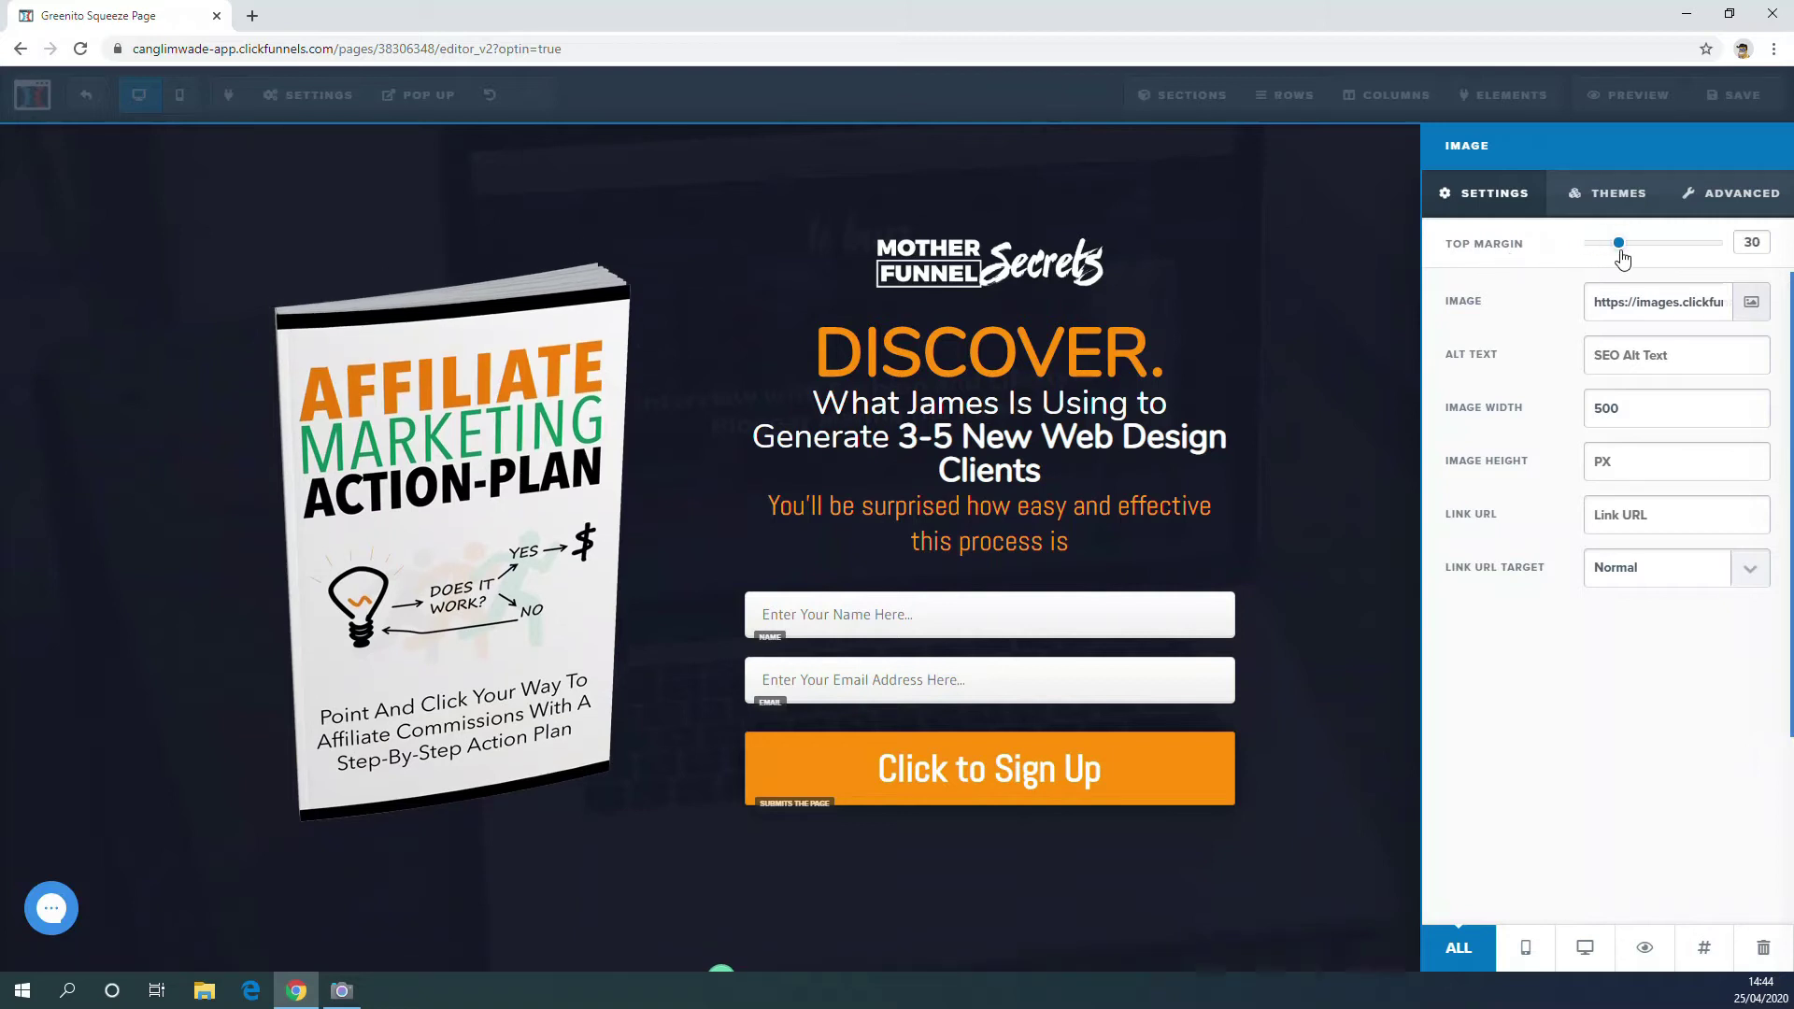
Try image widths of 100 and 1000 on the book cover, and set the width back to 500.
{"action": "double_click", "coordinate": [1630, 411]}
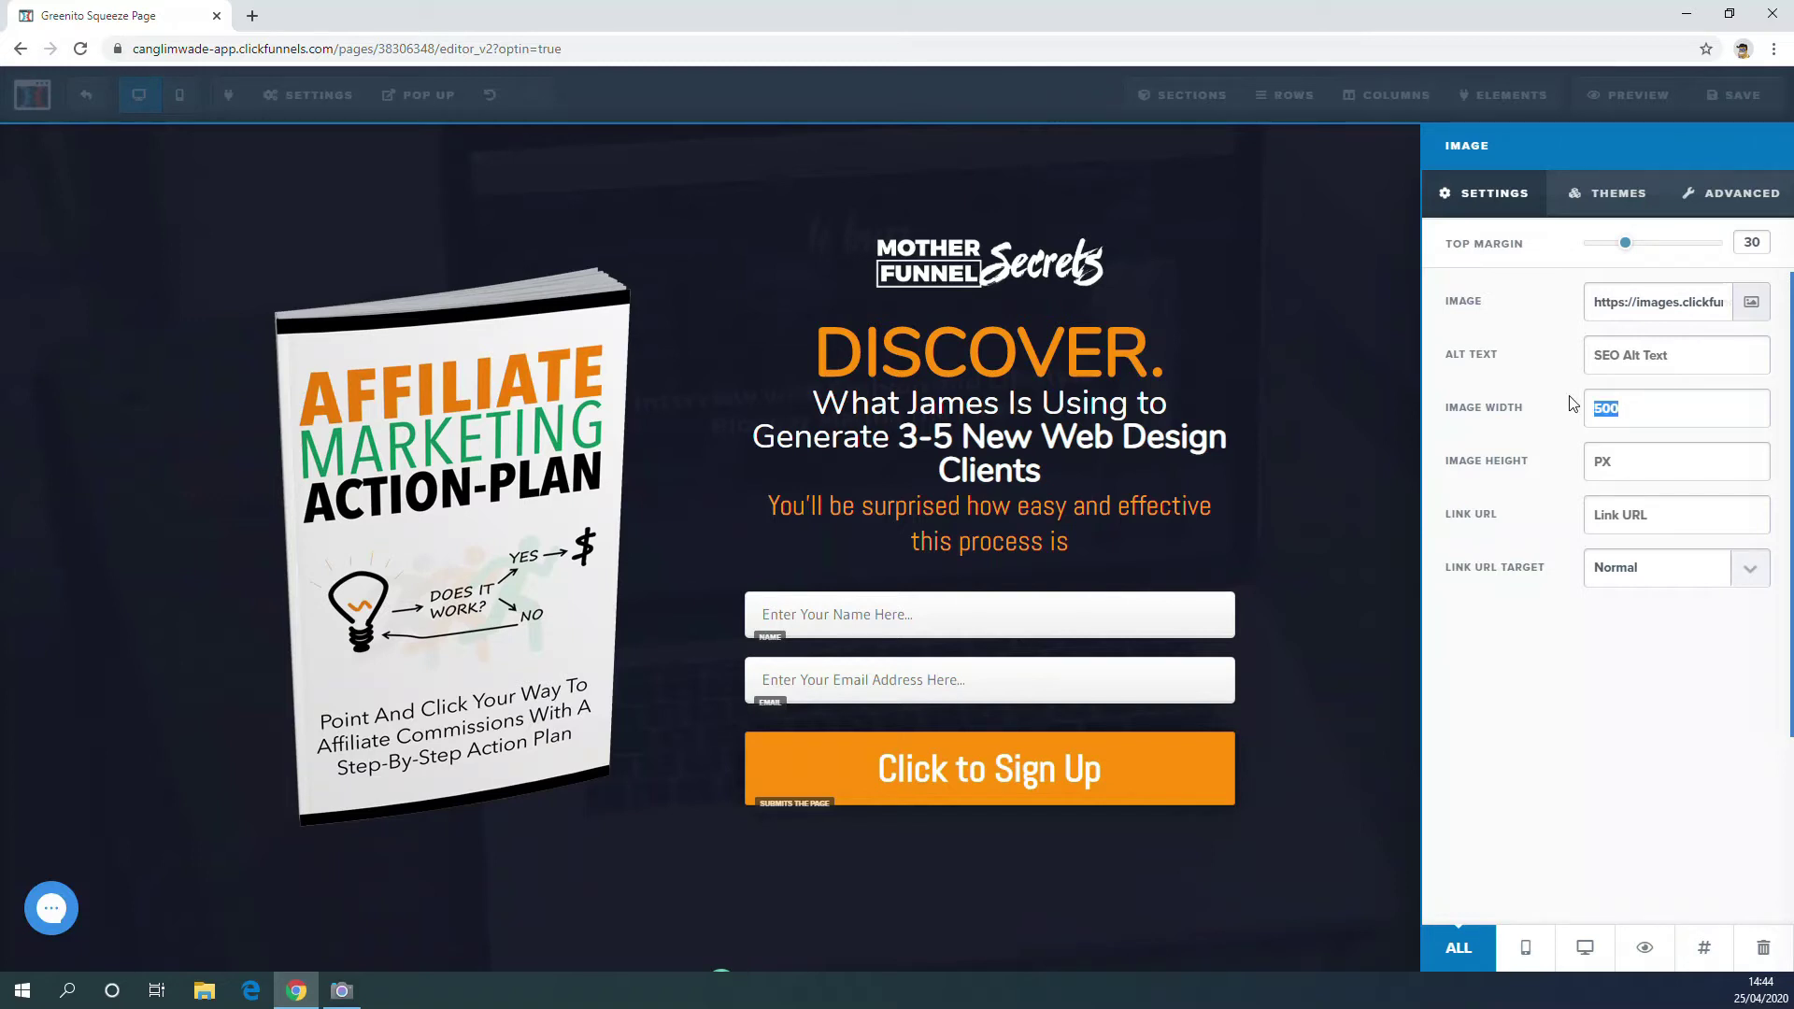
{"action": "type", "text": "100"}
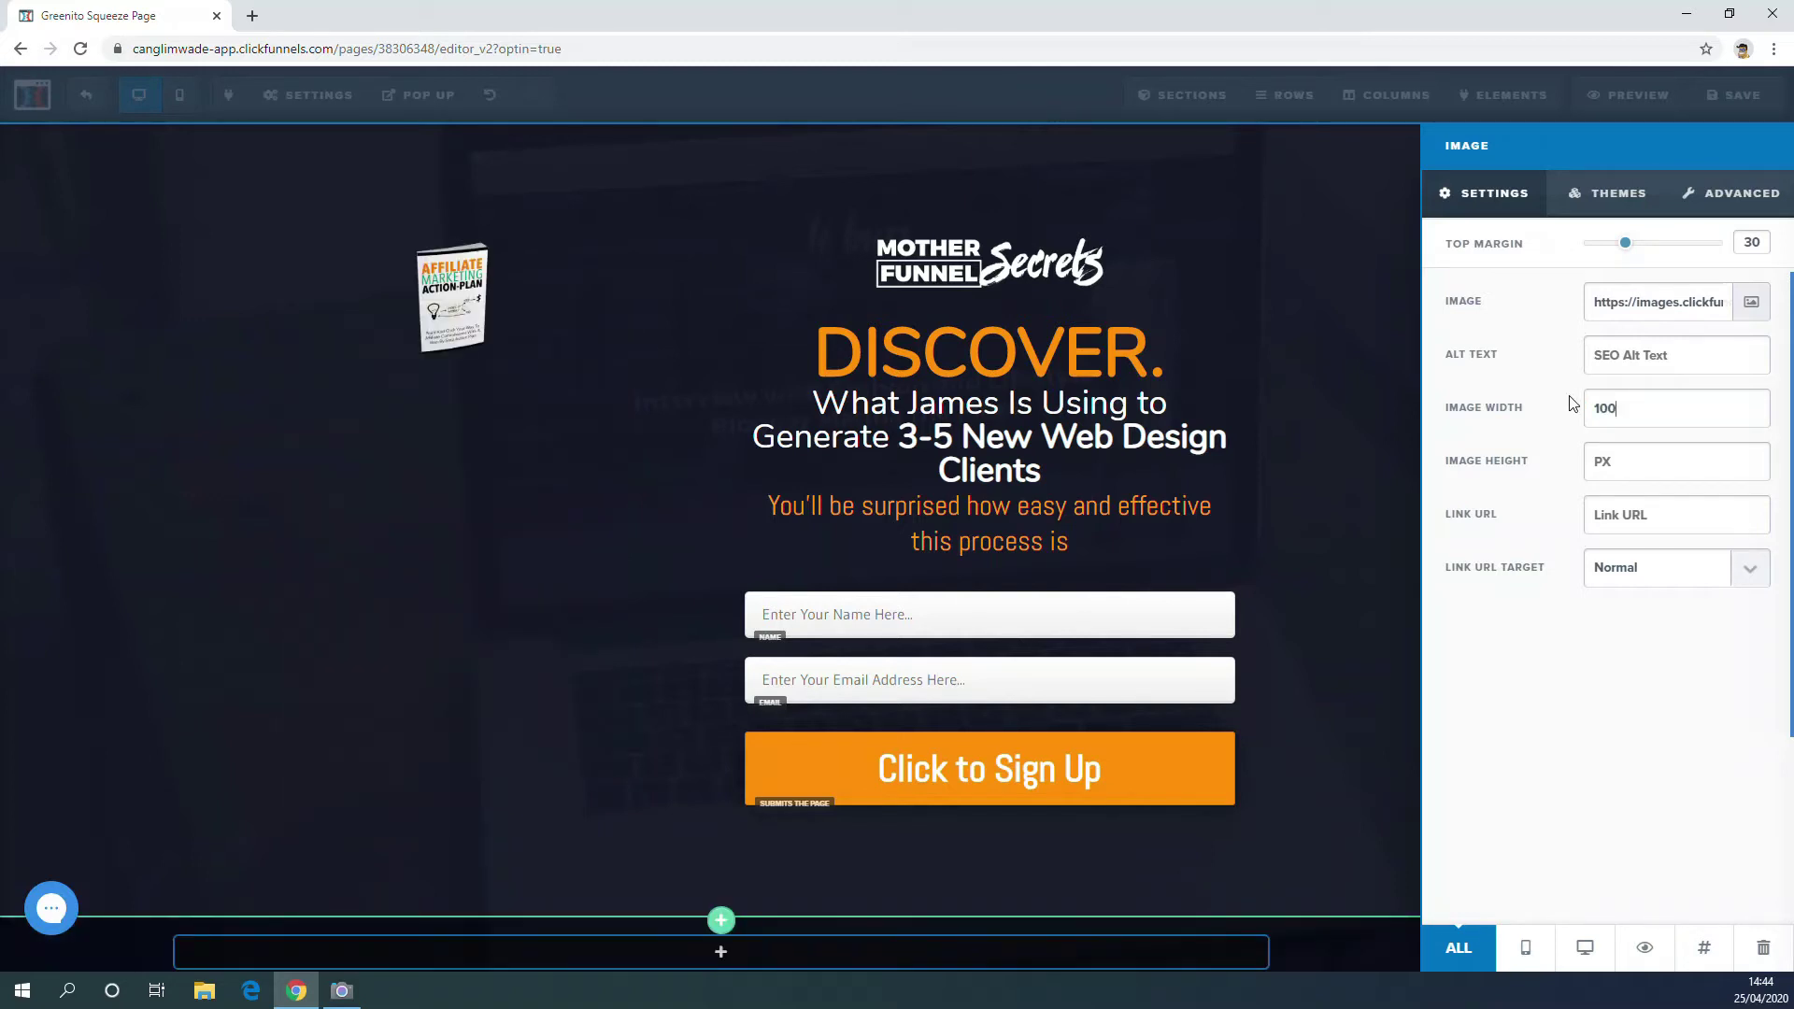
{"action": "key", "text": "BackSpace"}
{"action": "key", "text": "BackSpace"}
{"action": "key", "text": "BackSpace"}
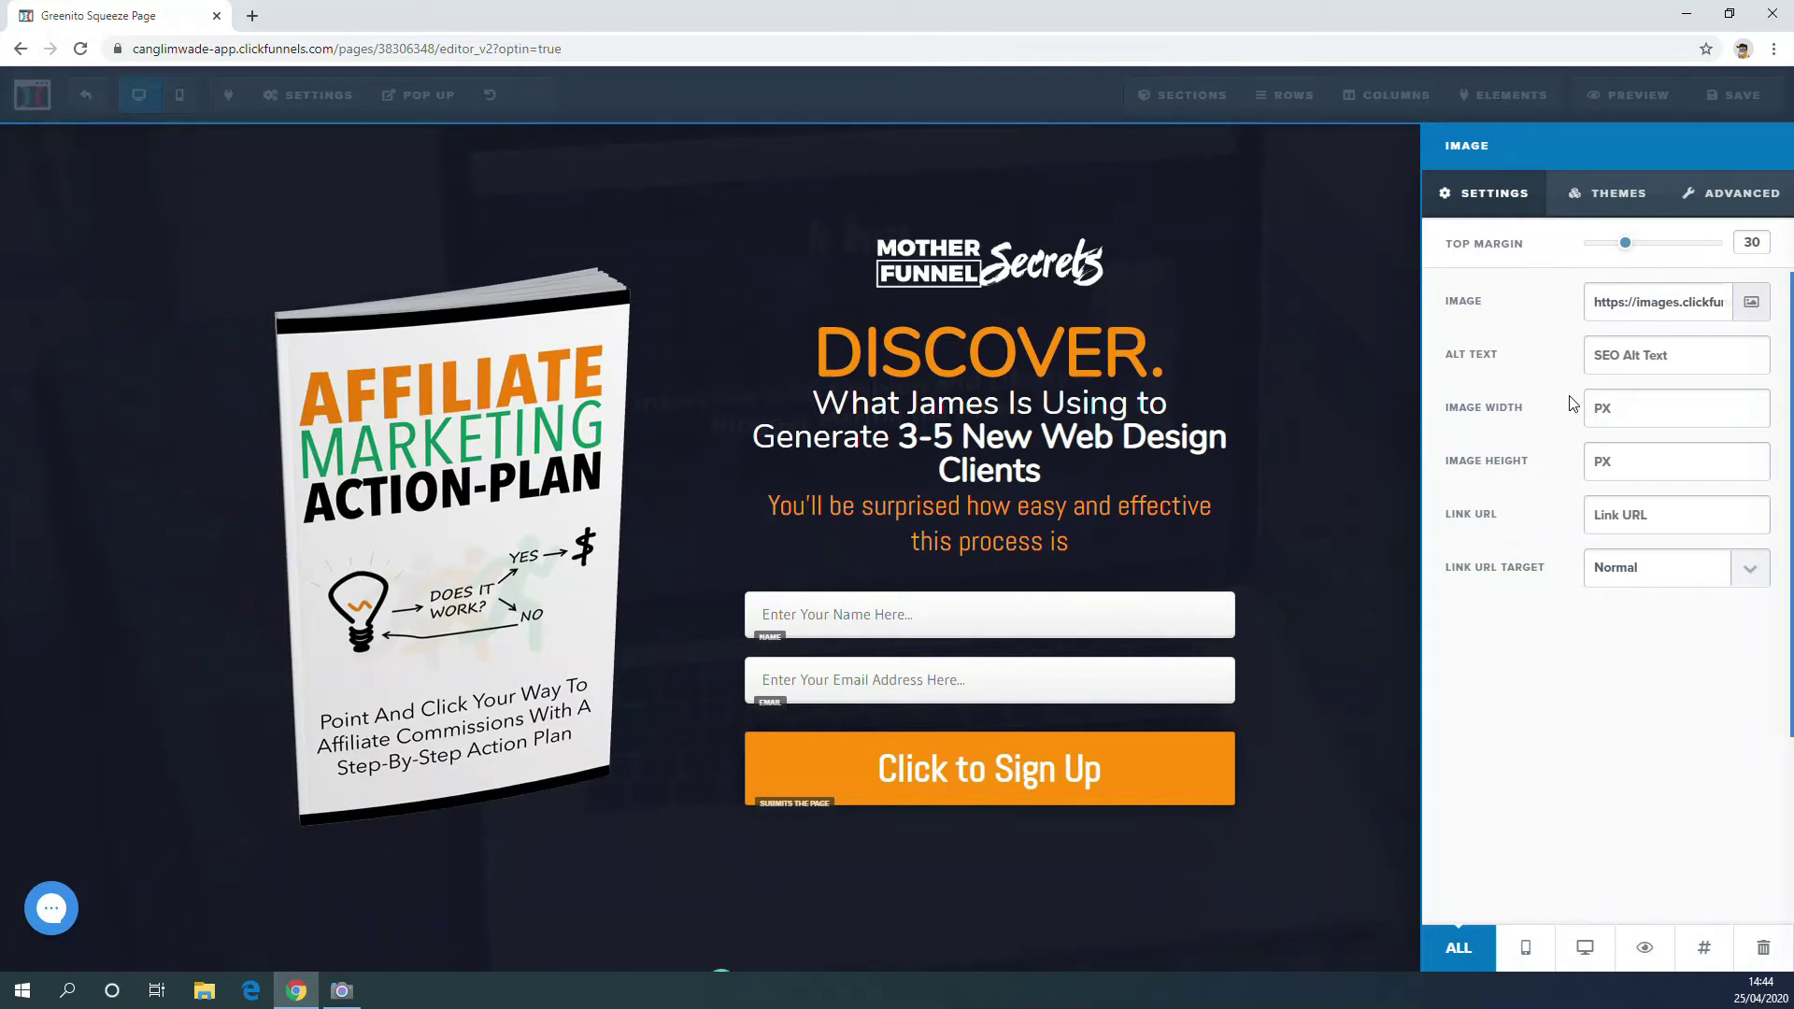
{"action": "type", "text": "1000"}
{"action": "key", "text": "BackSpace"}
{"action": "key", "text": "BackSpace"}
{"action": "key", "text": "BackSpace"}
{"action": "key", "text": "BackSpace"}
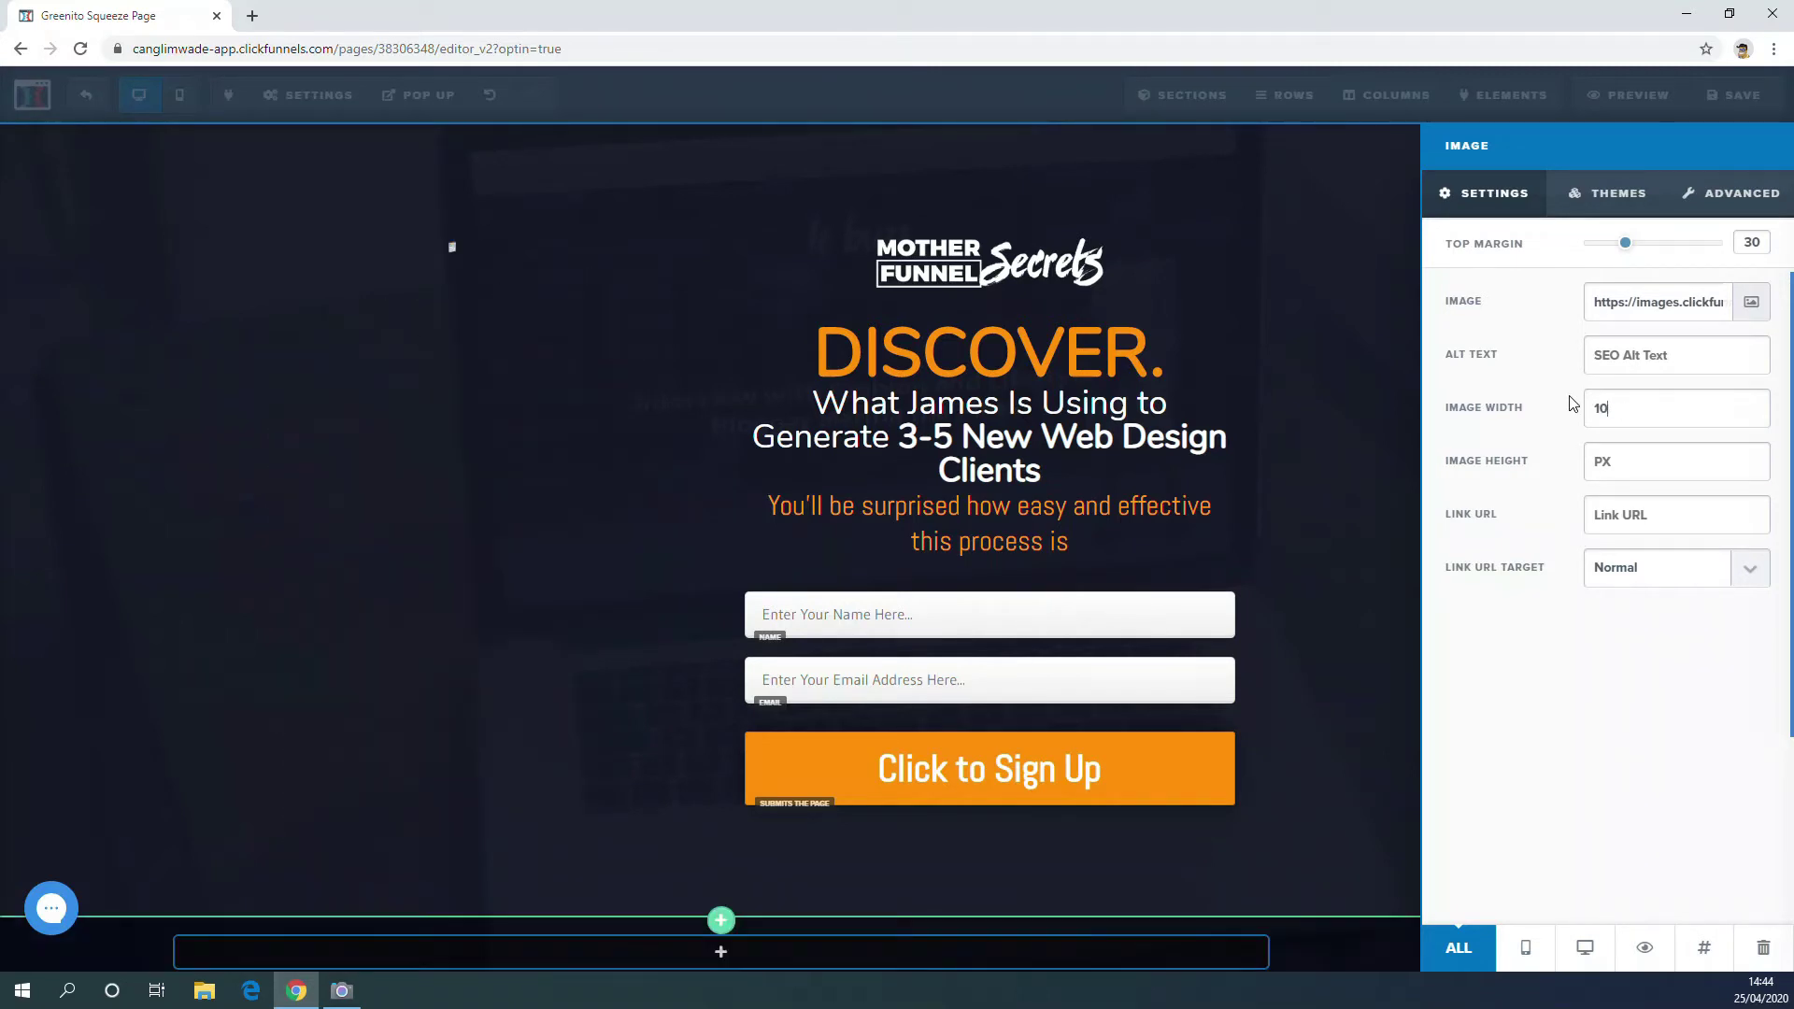
{"action": "type", "text": "500"}
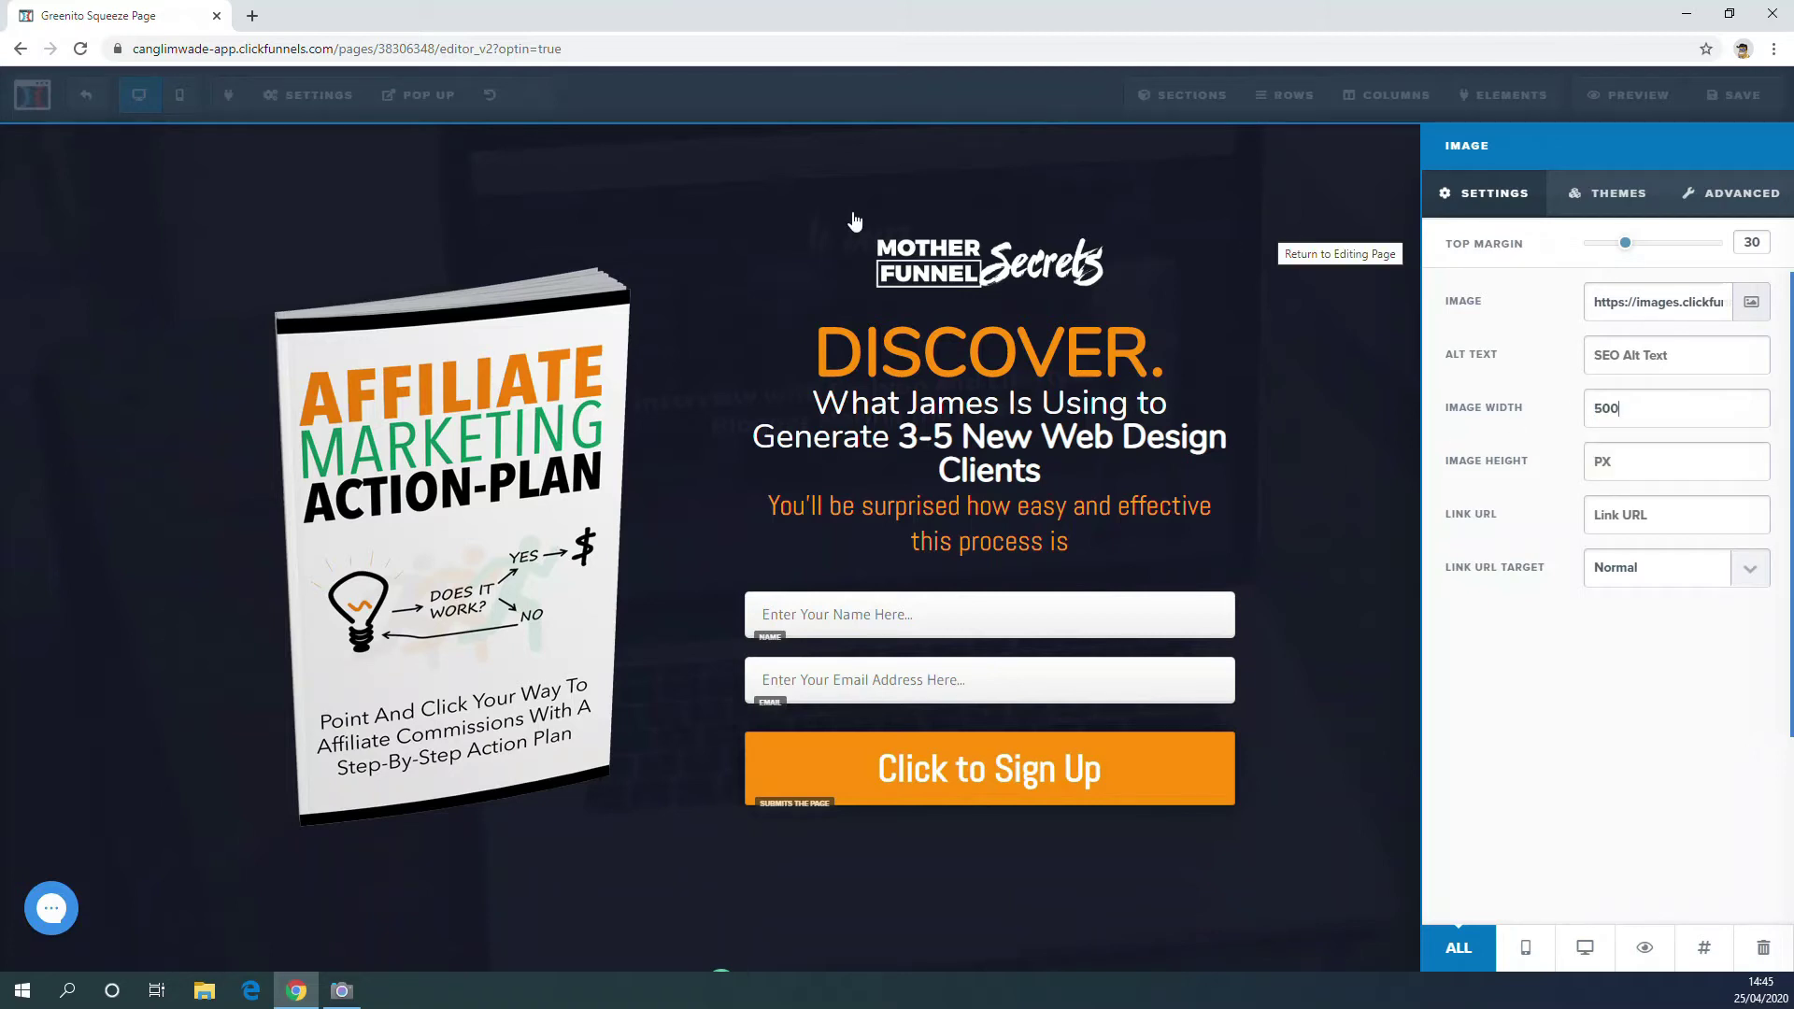
Delete the Mother Funnel Secrets logo above the headline.
{"action": "left_click", "coordinate": [938, 277]}
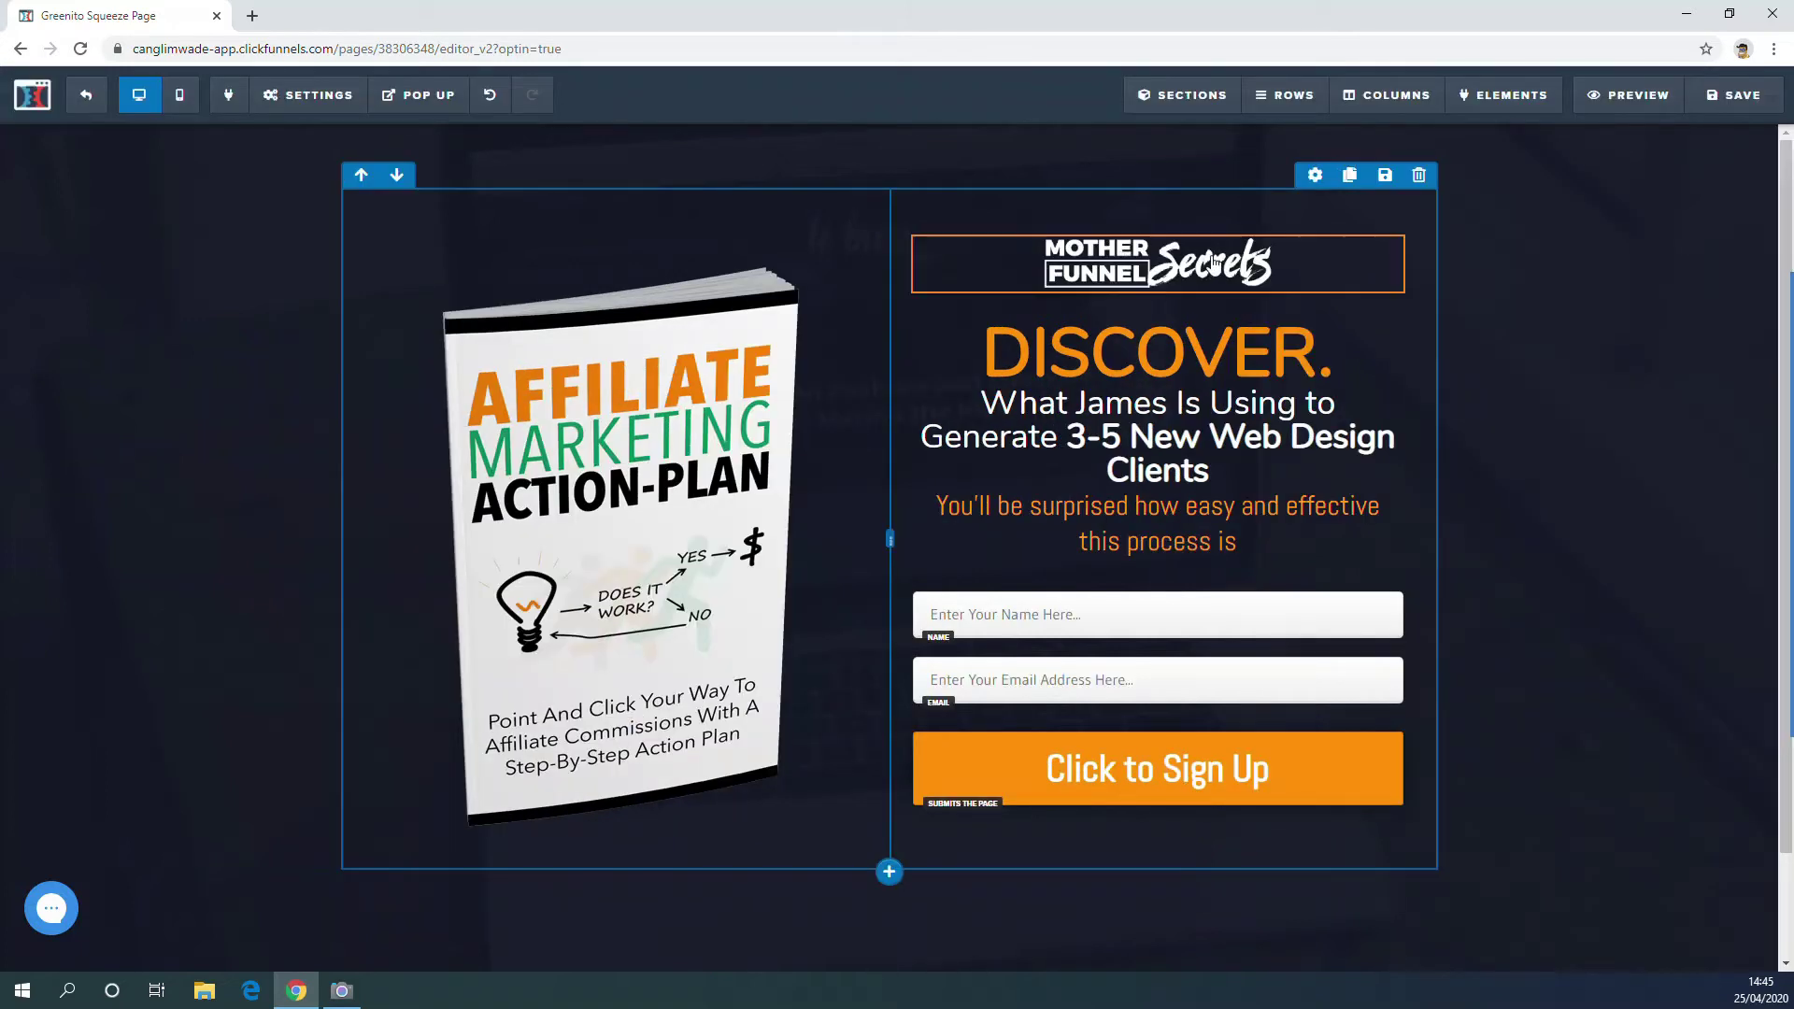
{"action": "mouse_move", "coordinate": [1214, 262]}
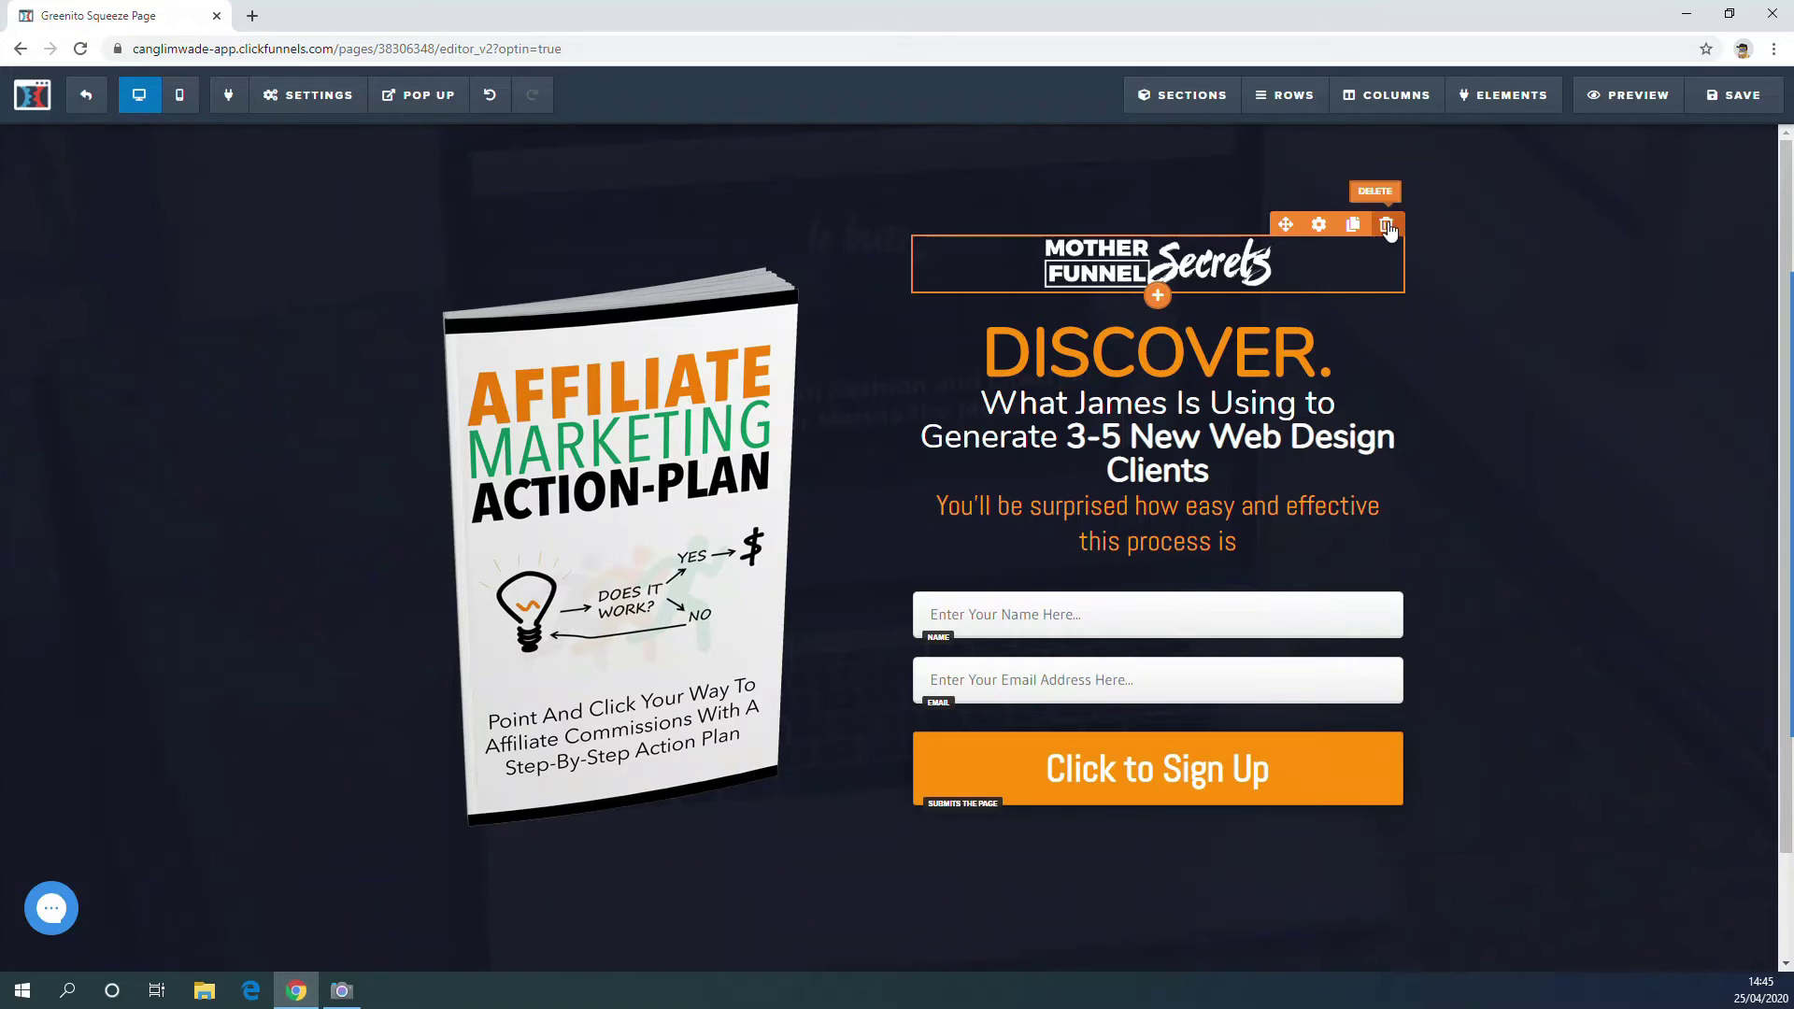
{"action": "left_click", "coordinate": [1389, 229]}
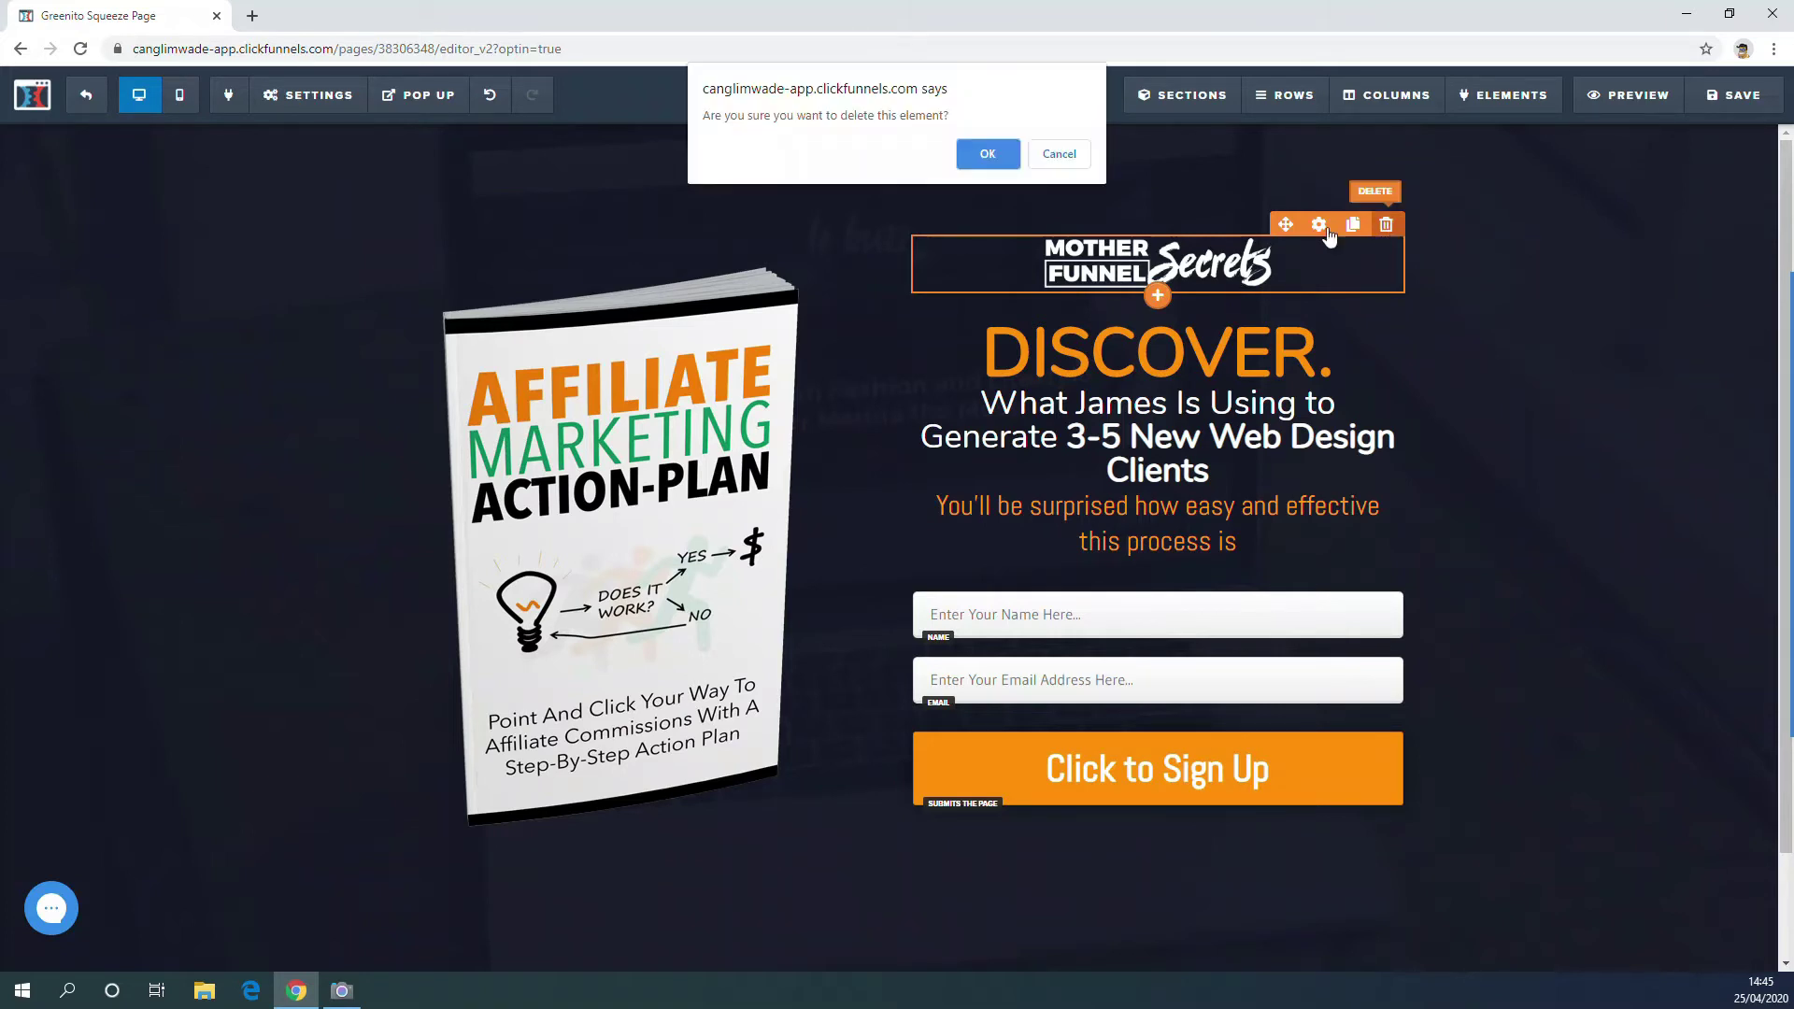
{"action": "left_click", "coordinate": [992, 156]}
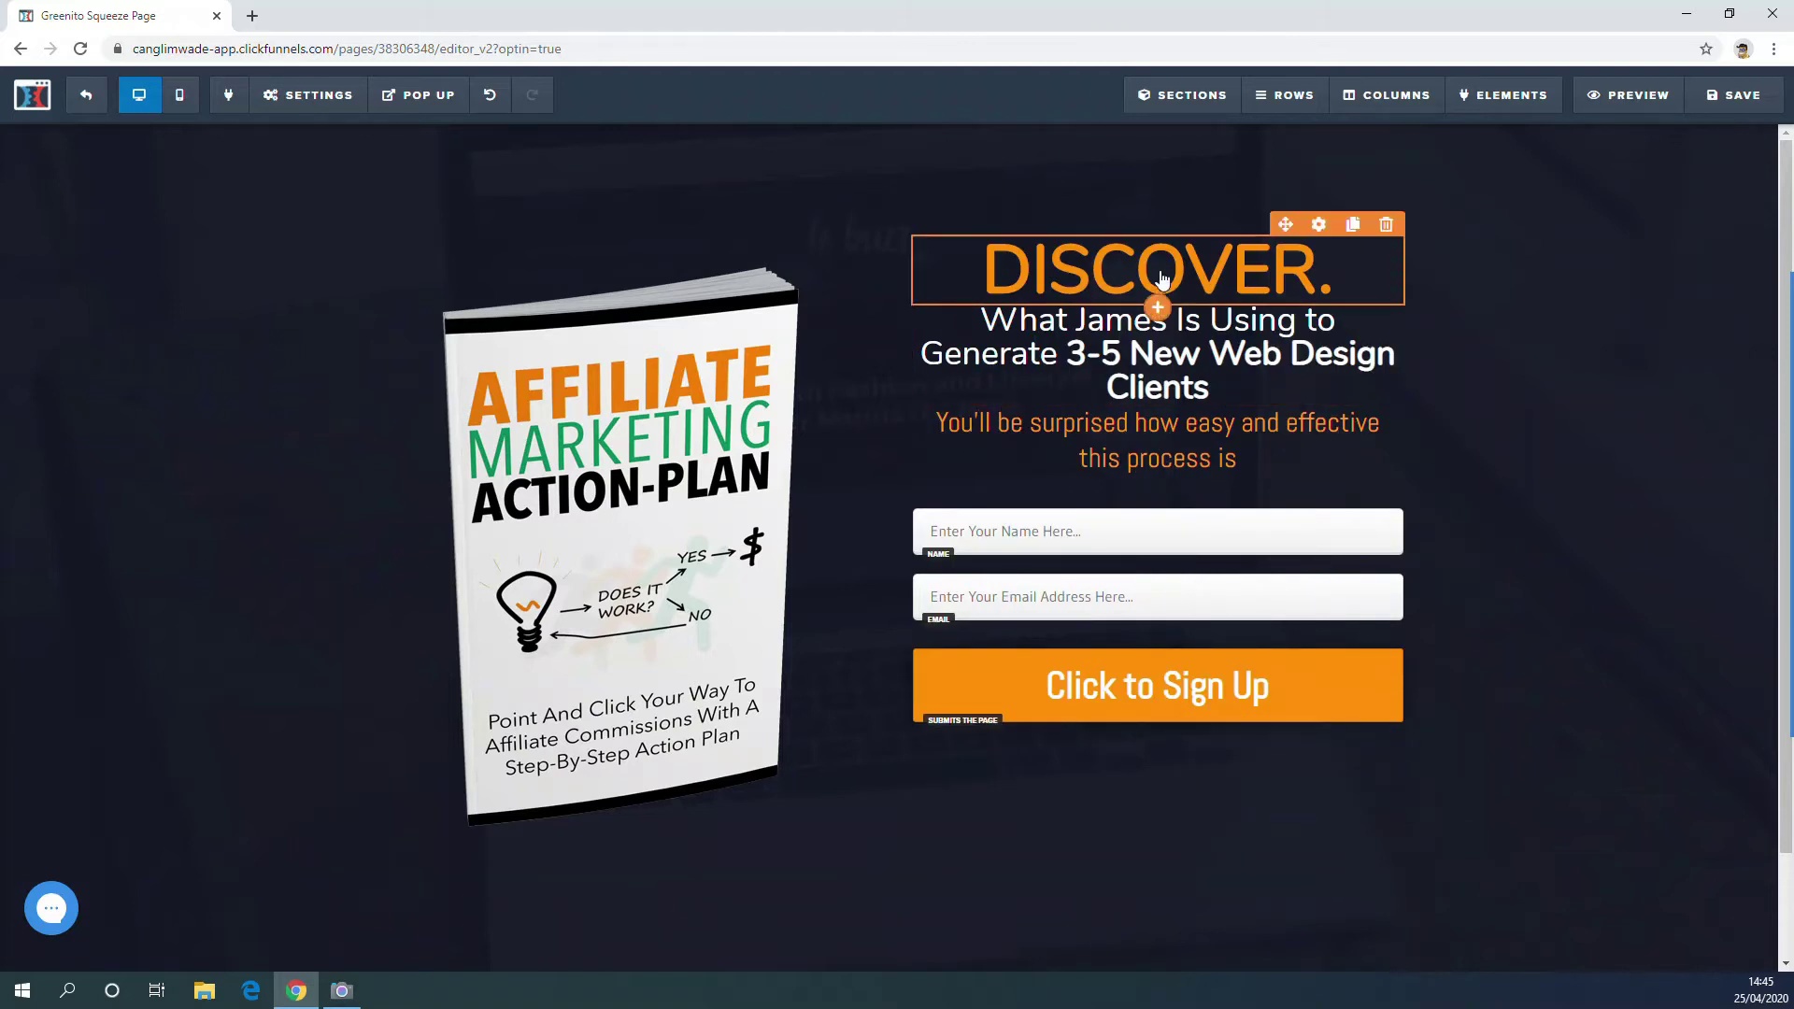
Replace the "DISCOVER." headline text with "Free Ebook" and look over the headline's settings.
{"action": "left_click", "coordinate": [1142, 294]}
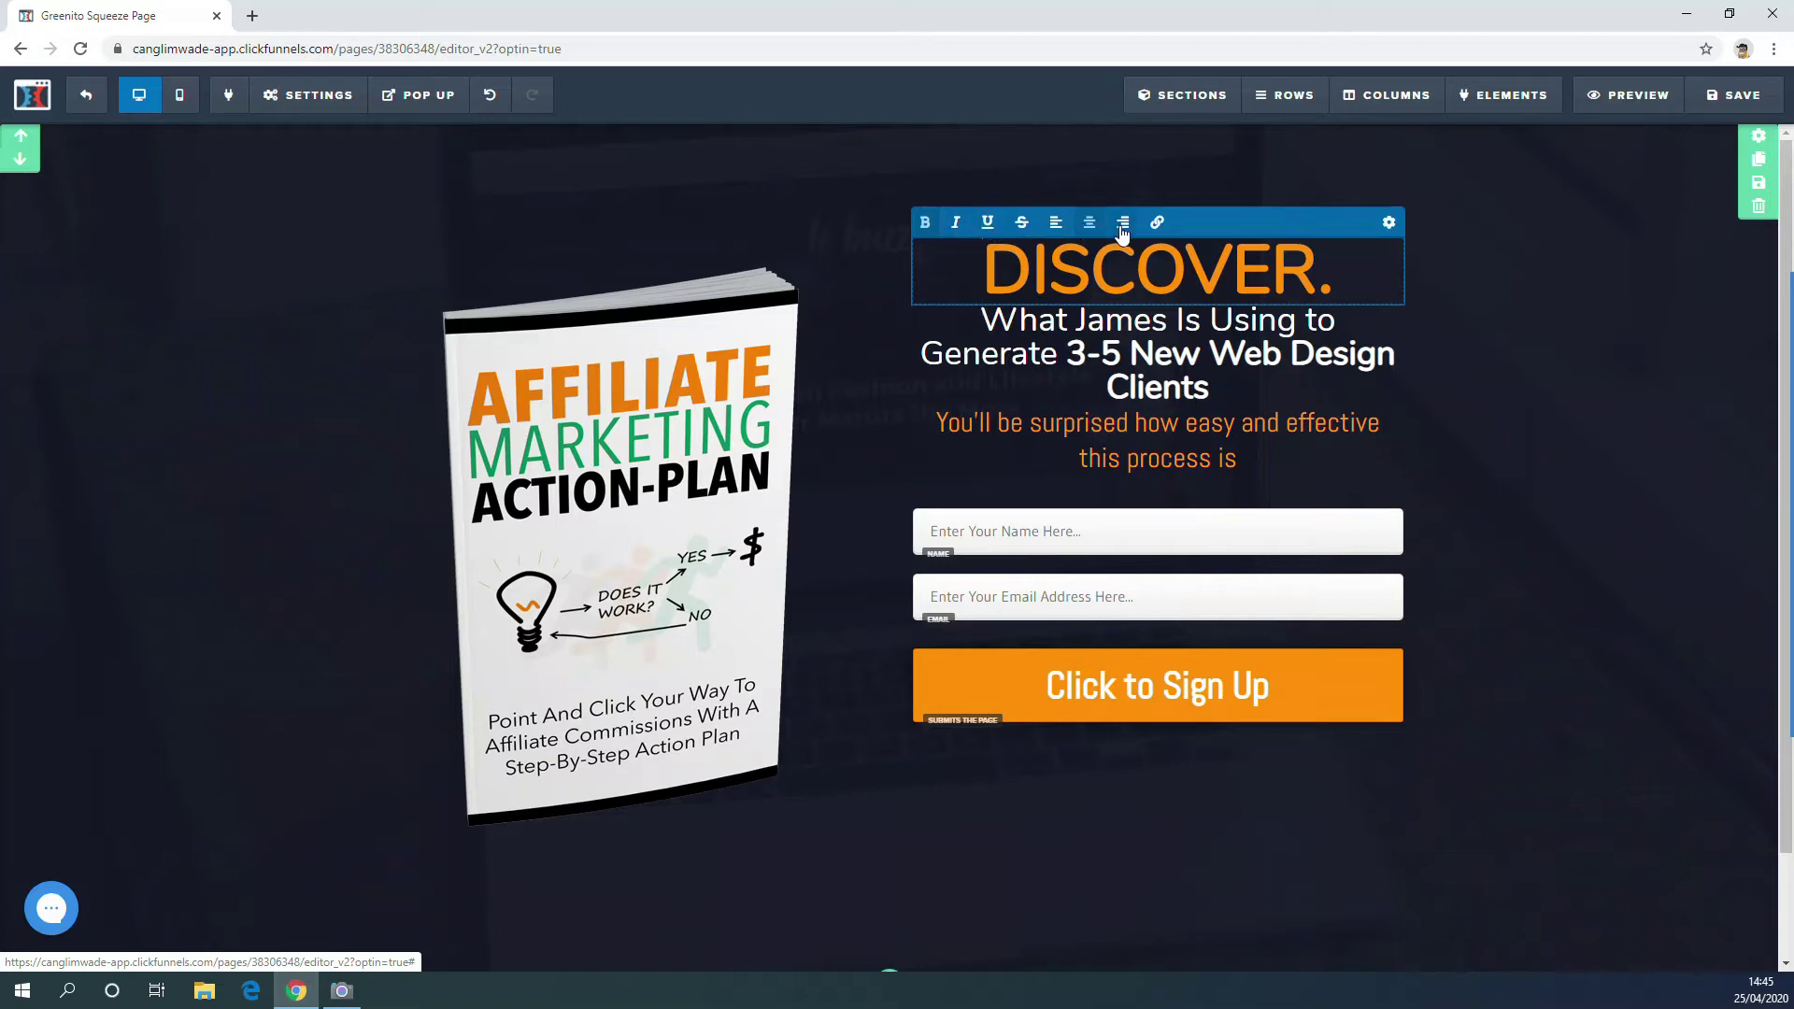
{"action": "left_click", "coordinate": [1007, 271]}
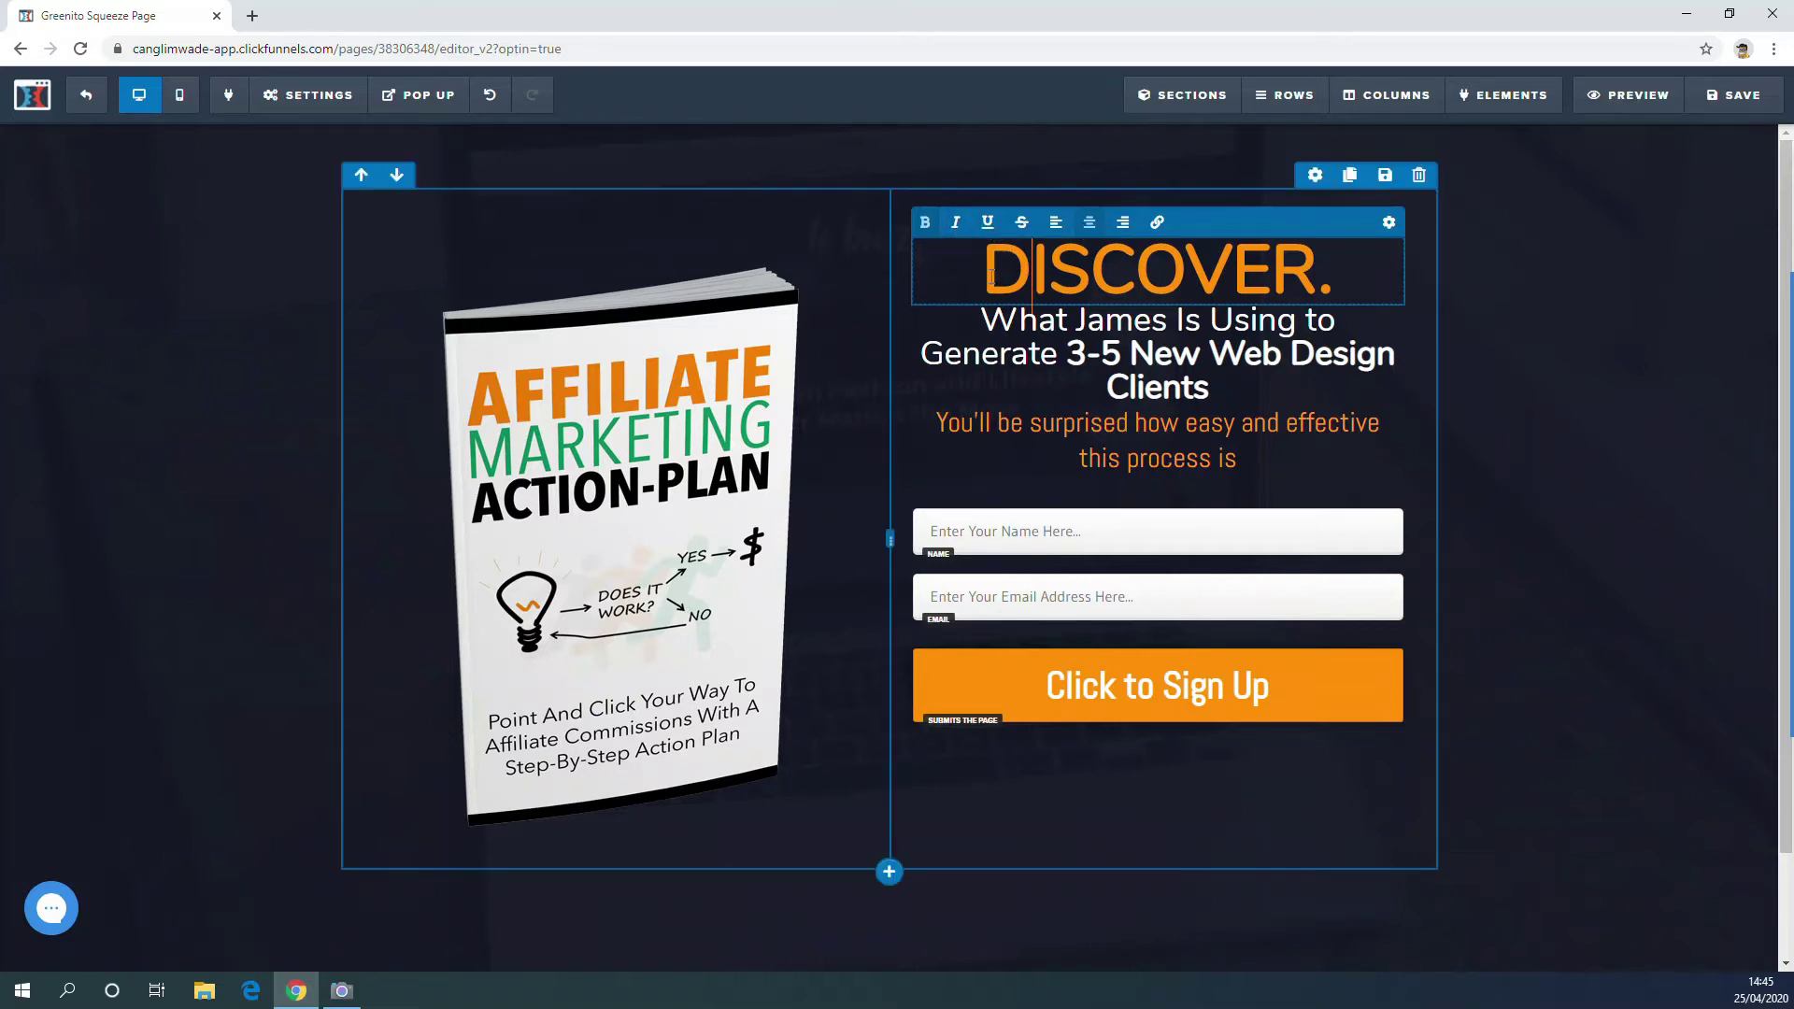
{"action": "double_click", "coordinate": [1092, 280]}
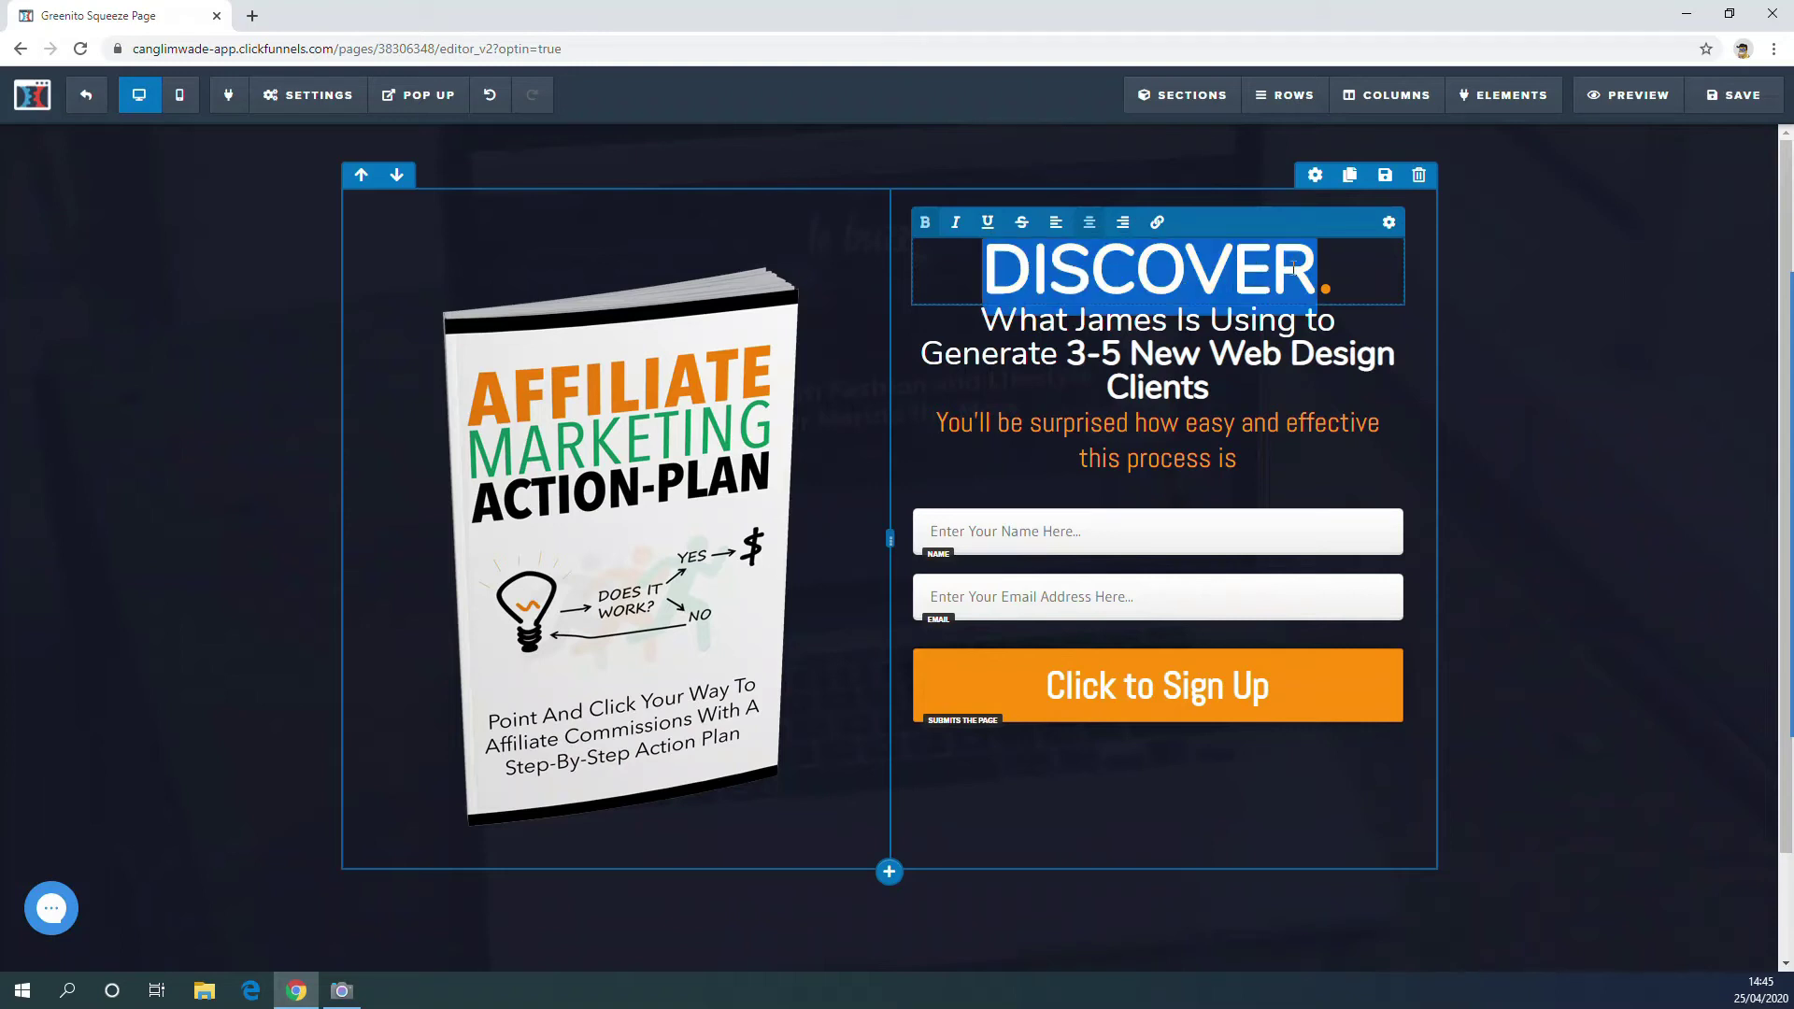
{"action": "left_click", "coordinate": [1293, 269]}
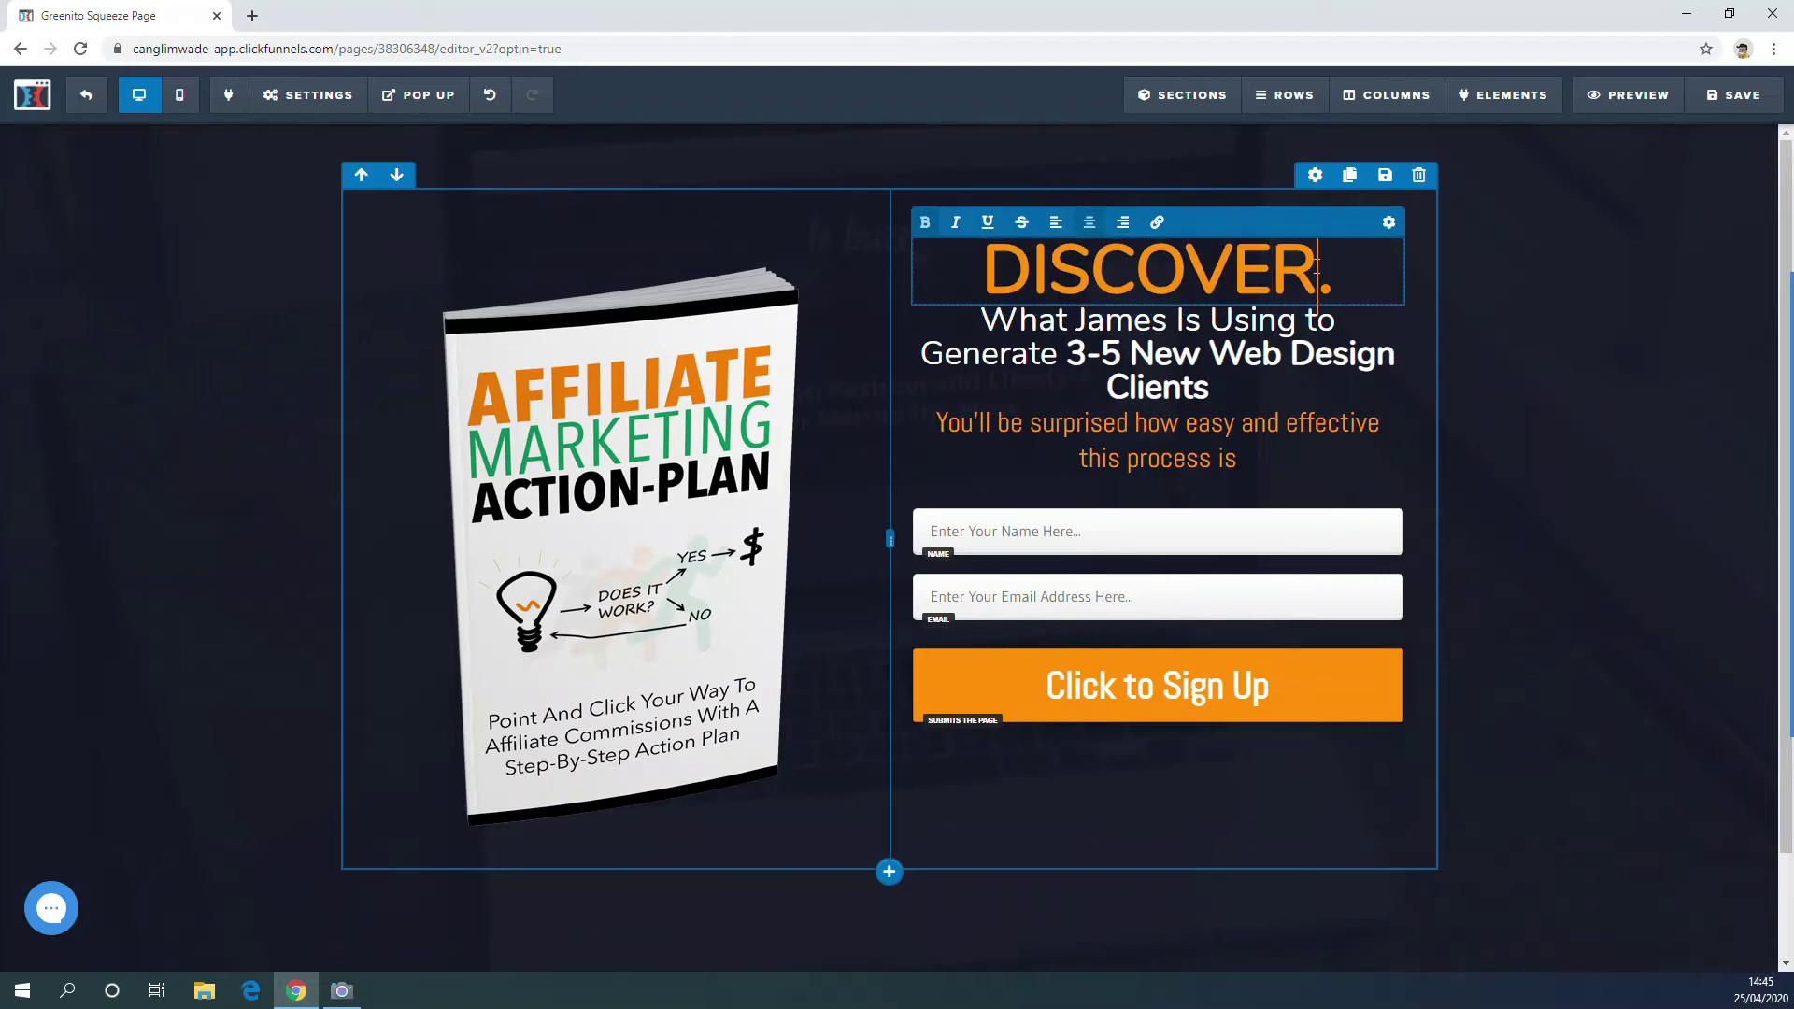
{"action": "left_click", "coordinate": [1334, 272]}
{"action": "key", "text": "BackSpace"}
{"action": "key", "text": "BackSpace"}
{"action": "key", "text": "BackSpace"}
{"action": "key", "text": "BackSpace"}
{"action": "key", "text": "BackSpace"}
{"action": "key", "text": "BackSpace"}
{"action": "key", "text": "BackSpace"}
{"action": "key", "text": "BackSpace"}
{"action": "key", "text": "BackSpace"}
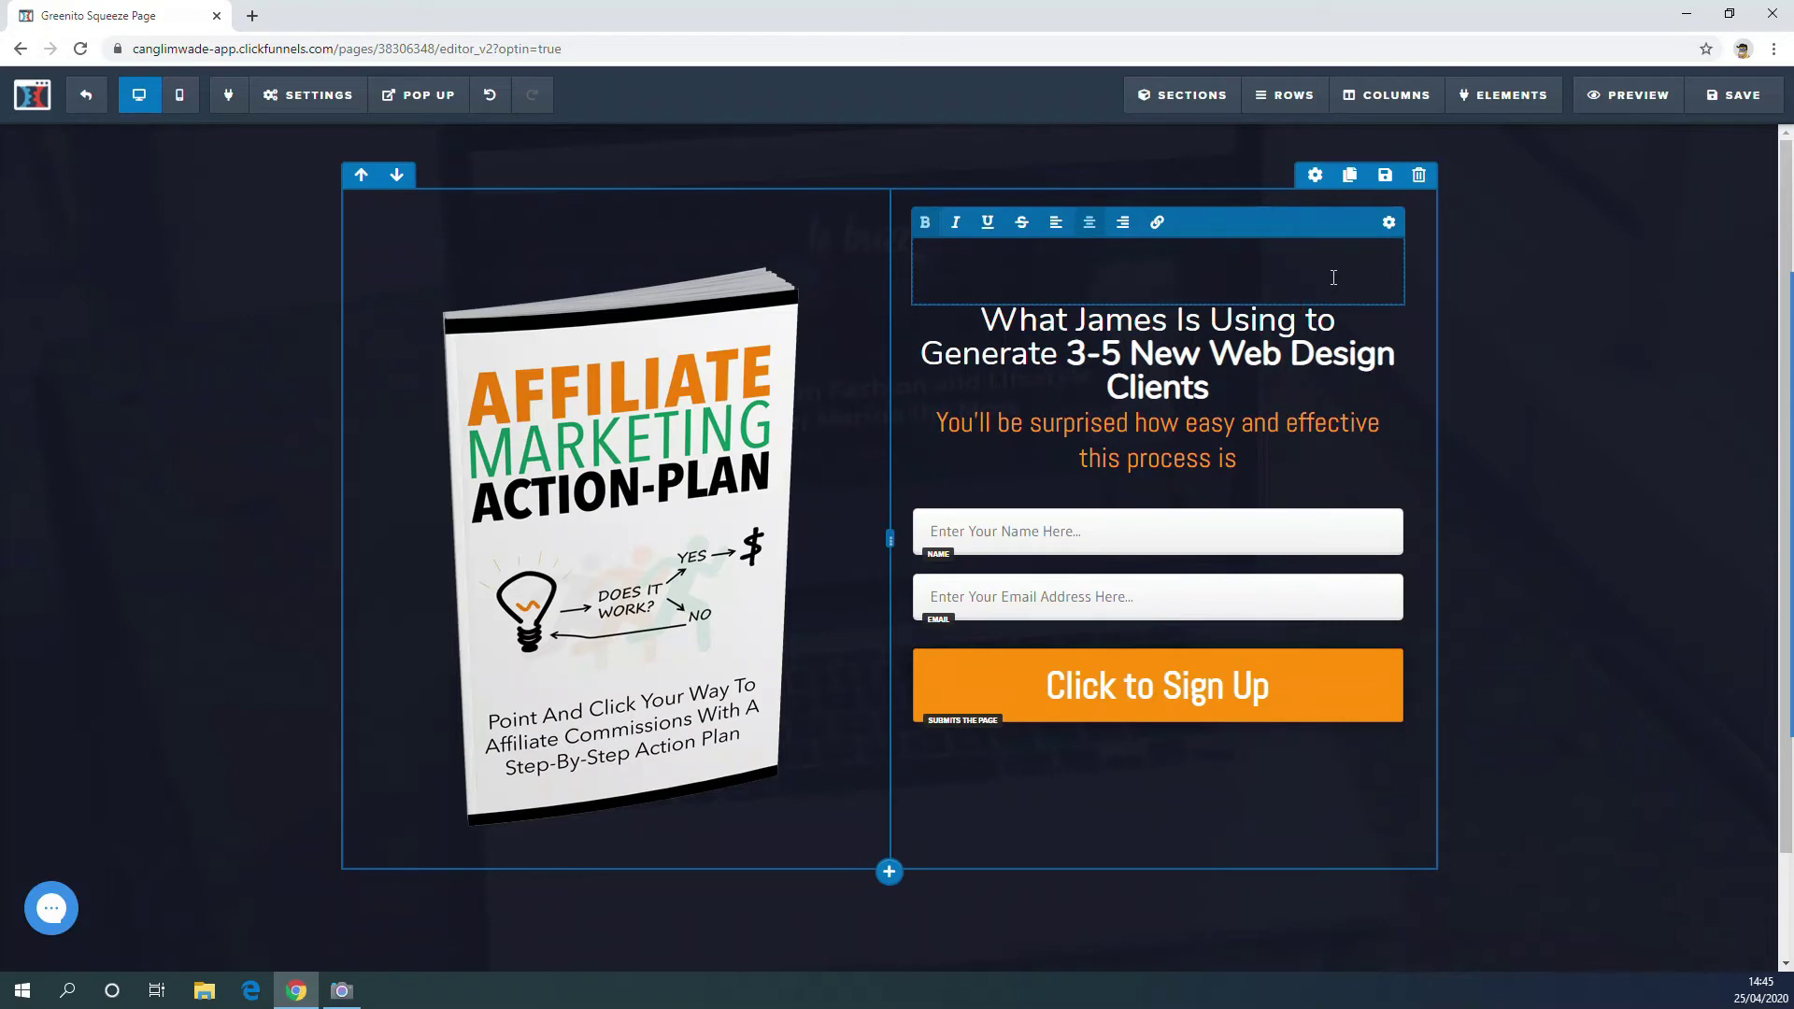
{"action": "type", "text": "Free Ebool"}
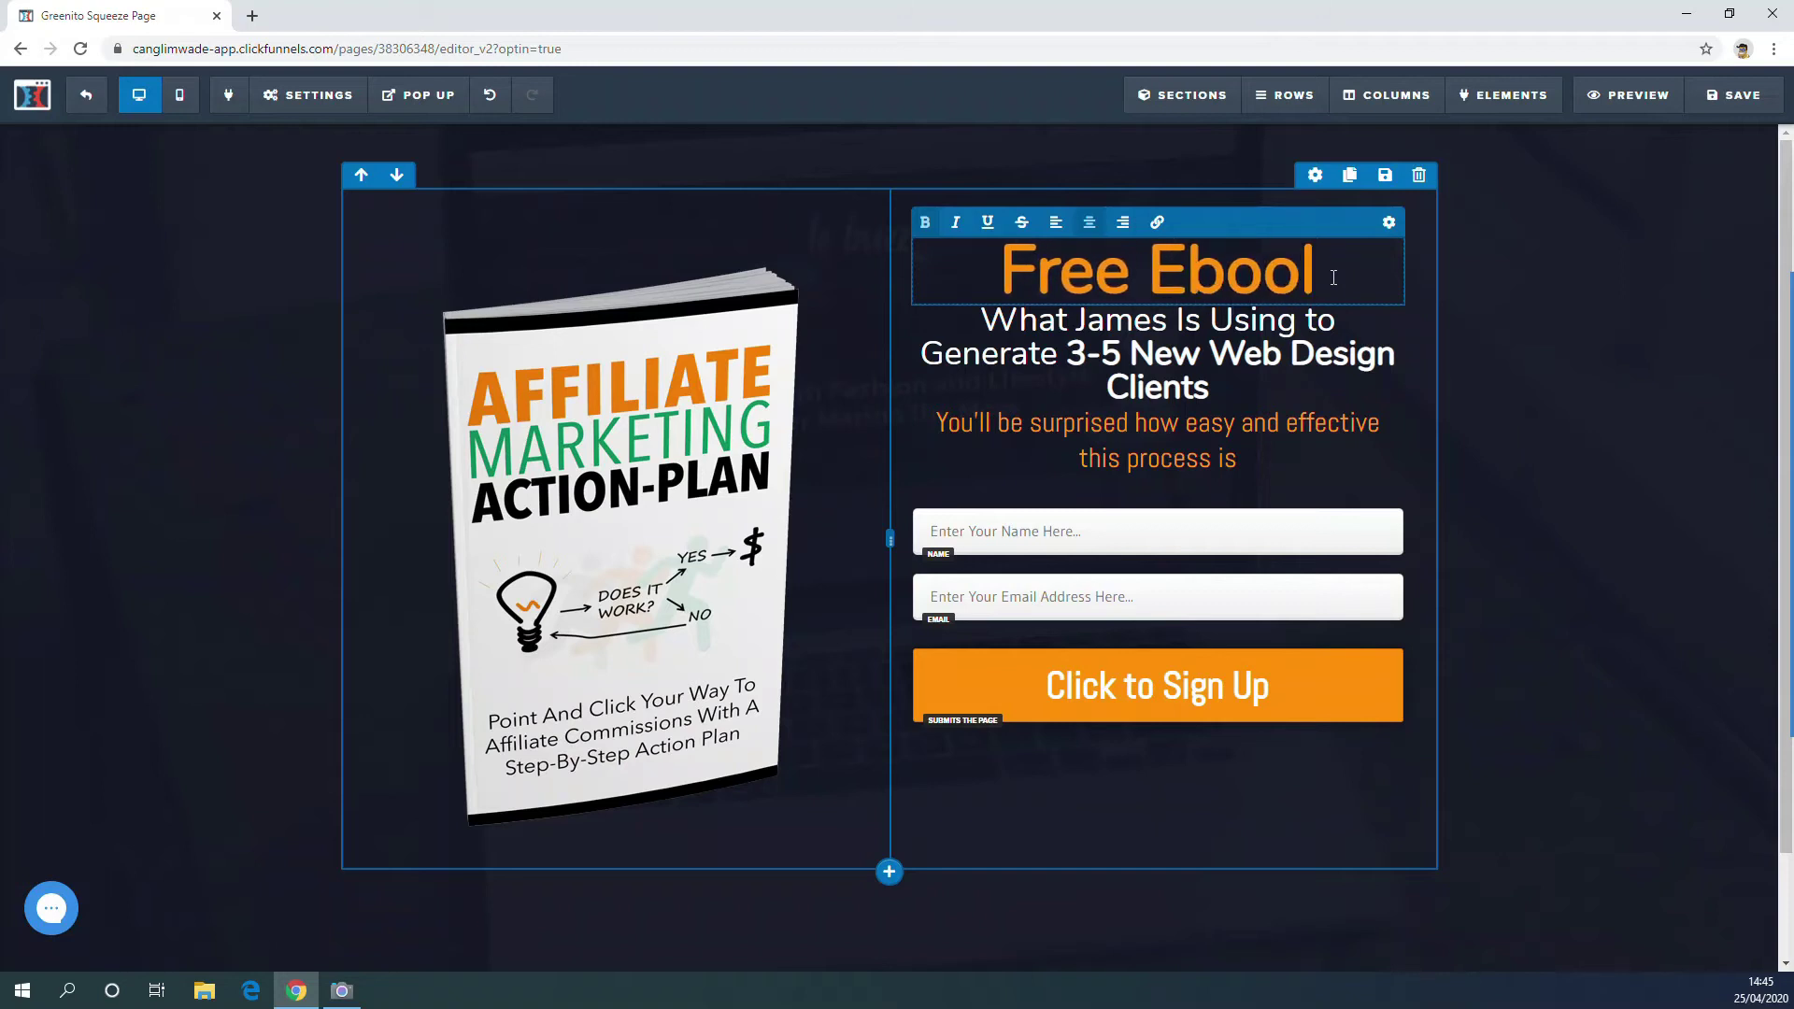
{"action": "key", "text": "BackSpace"}
{"action": "type", "text": "k"}
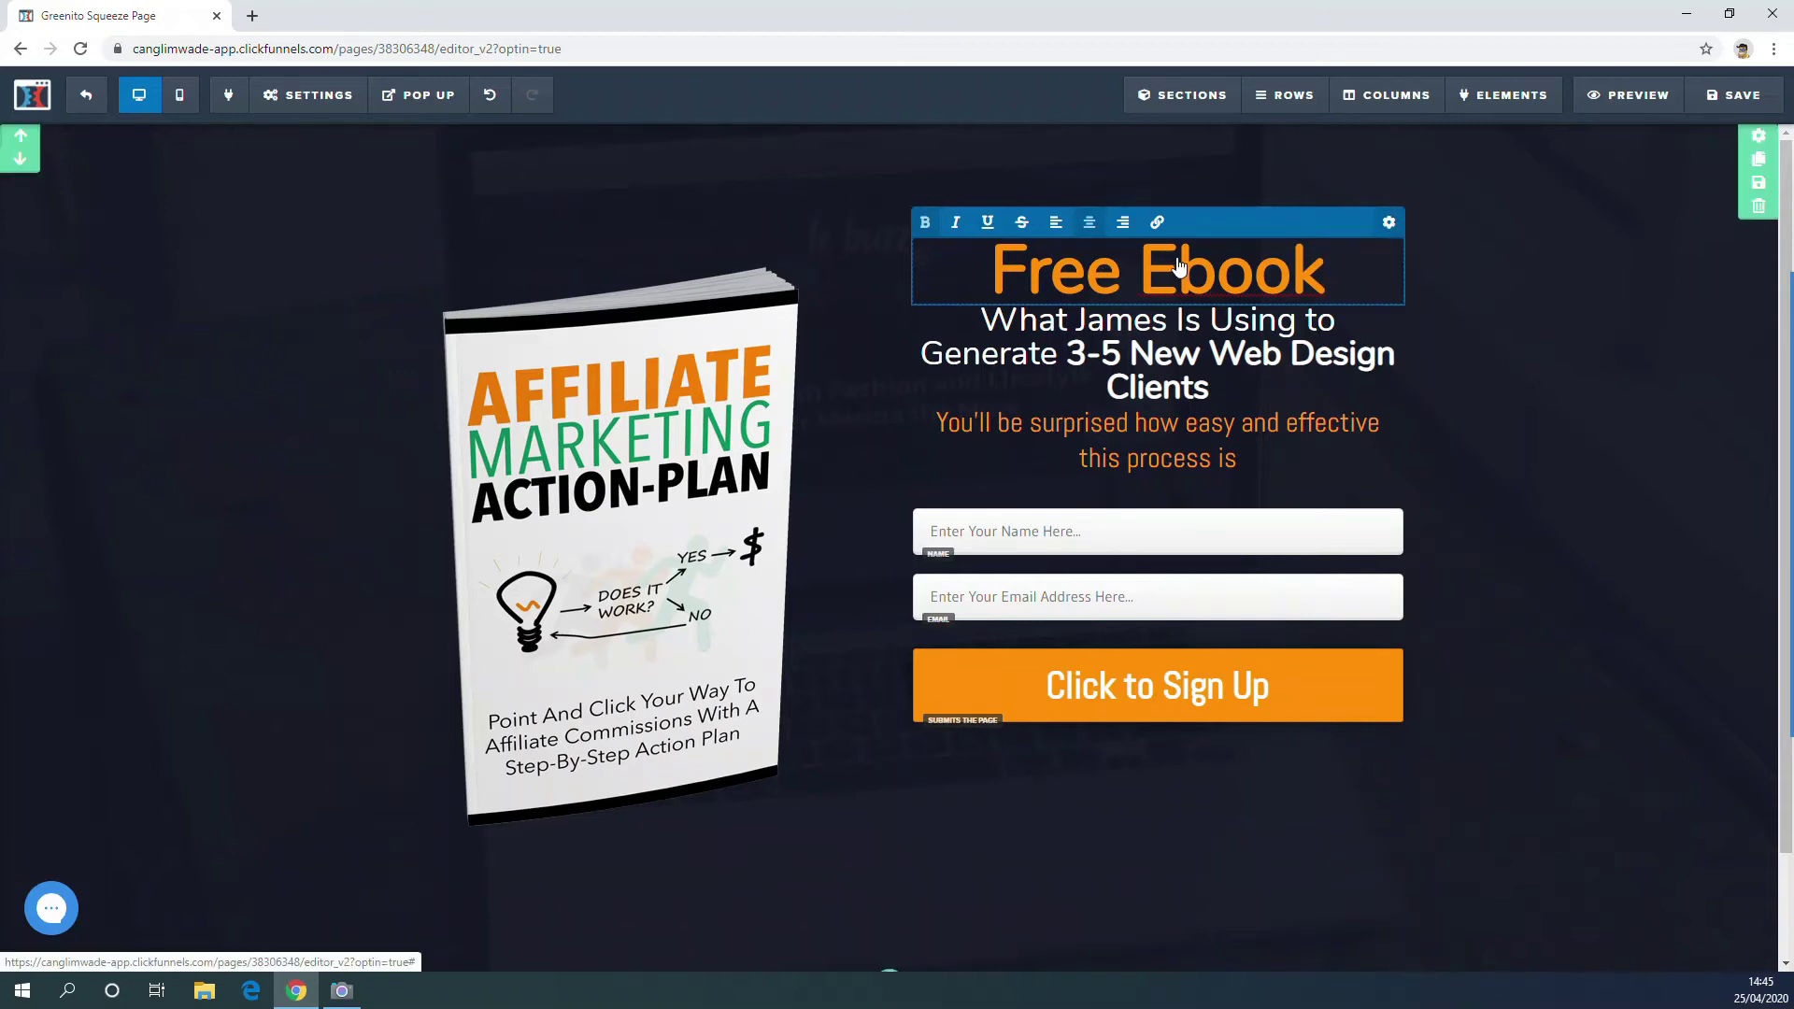
{"action": "left_click", "coordinate": [1288, 235]}
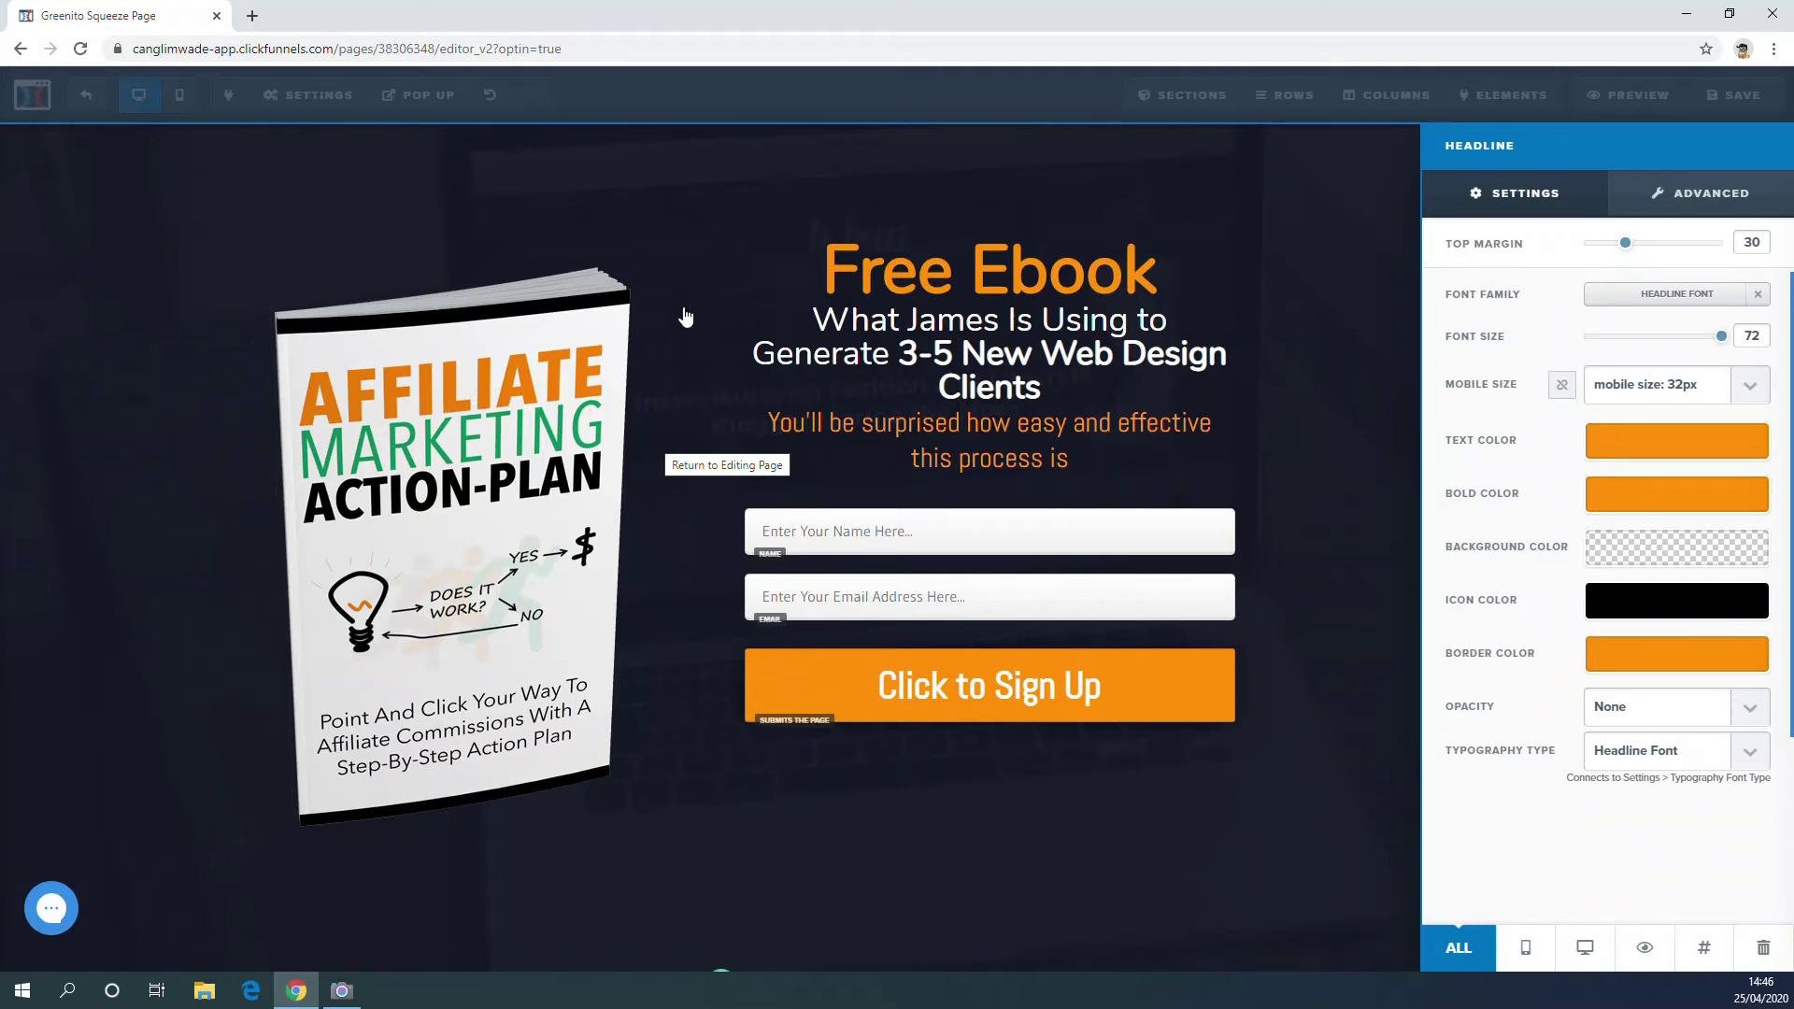
{"action": "left_click", "coordinate": [930, 346]}
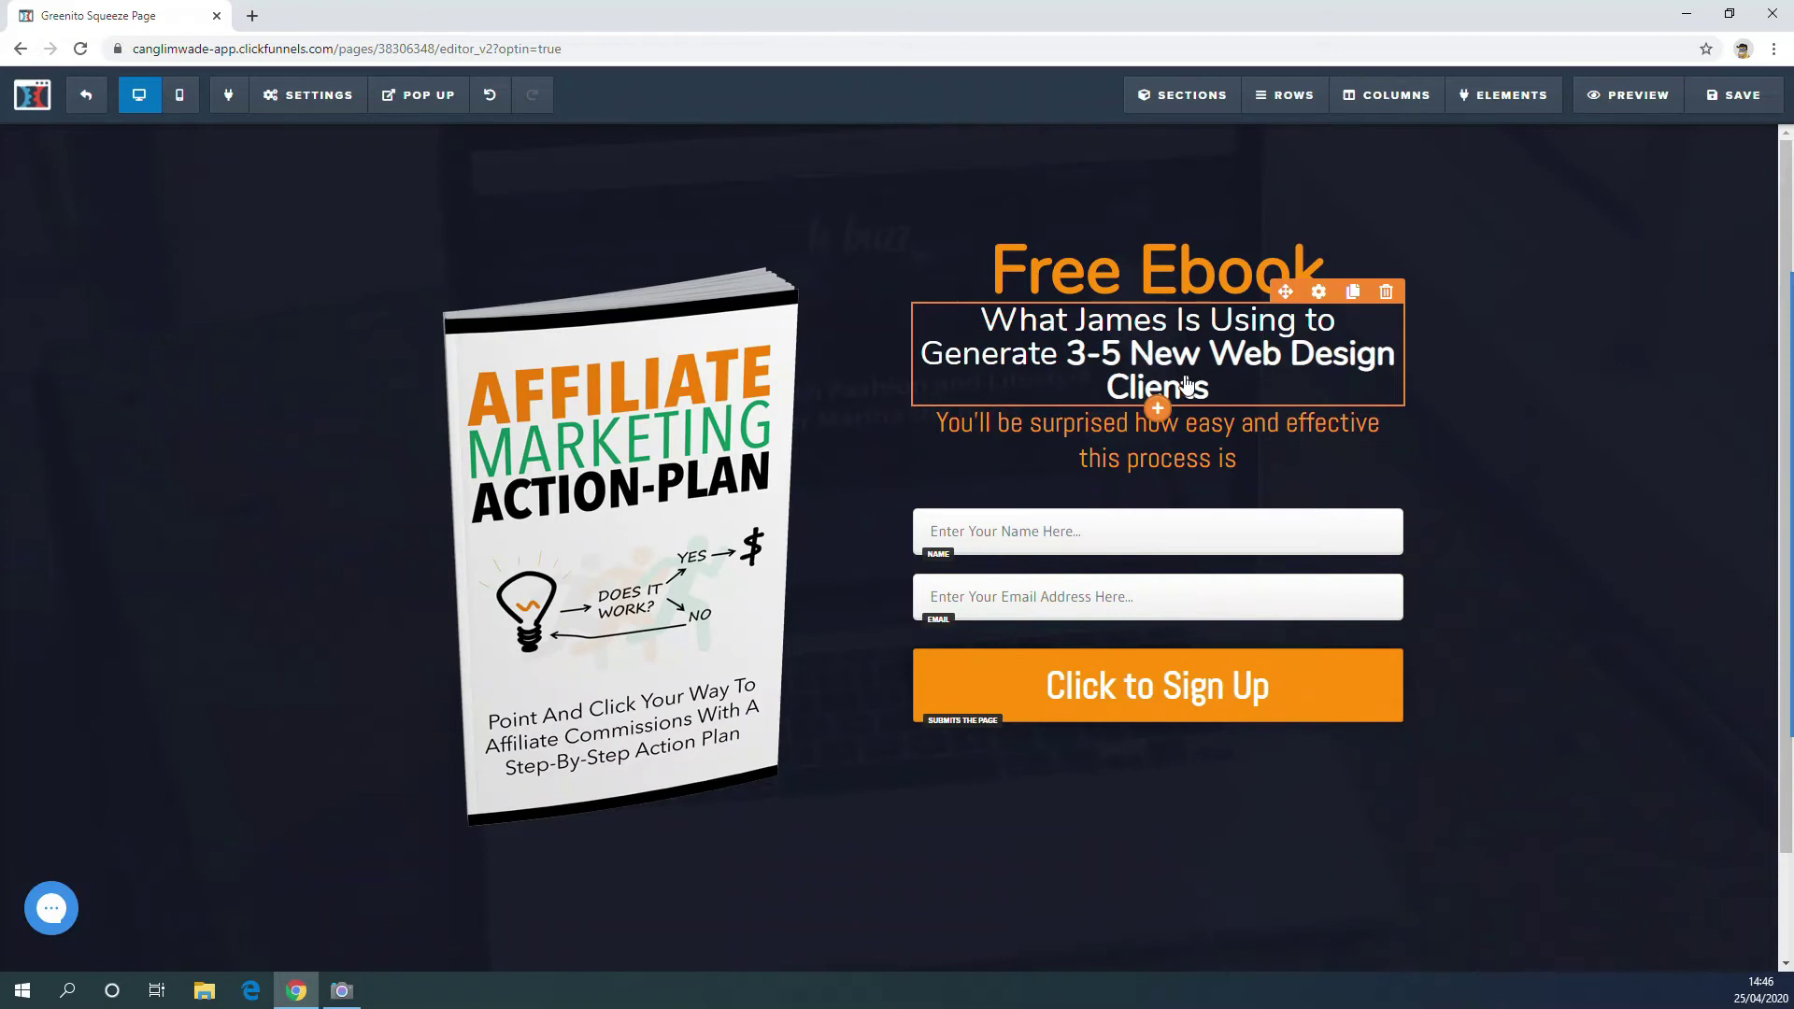
Replace the white subheadline text with "How to start a $10K - $100K Affiliate Marketing business from scratch".
{"action": "left_click", "coordinate": [1205, 393]}
{"action": "left_click_drag", "start_coordinate": [1212, 390], "coordinate": [963, 319]}
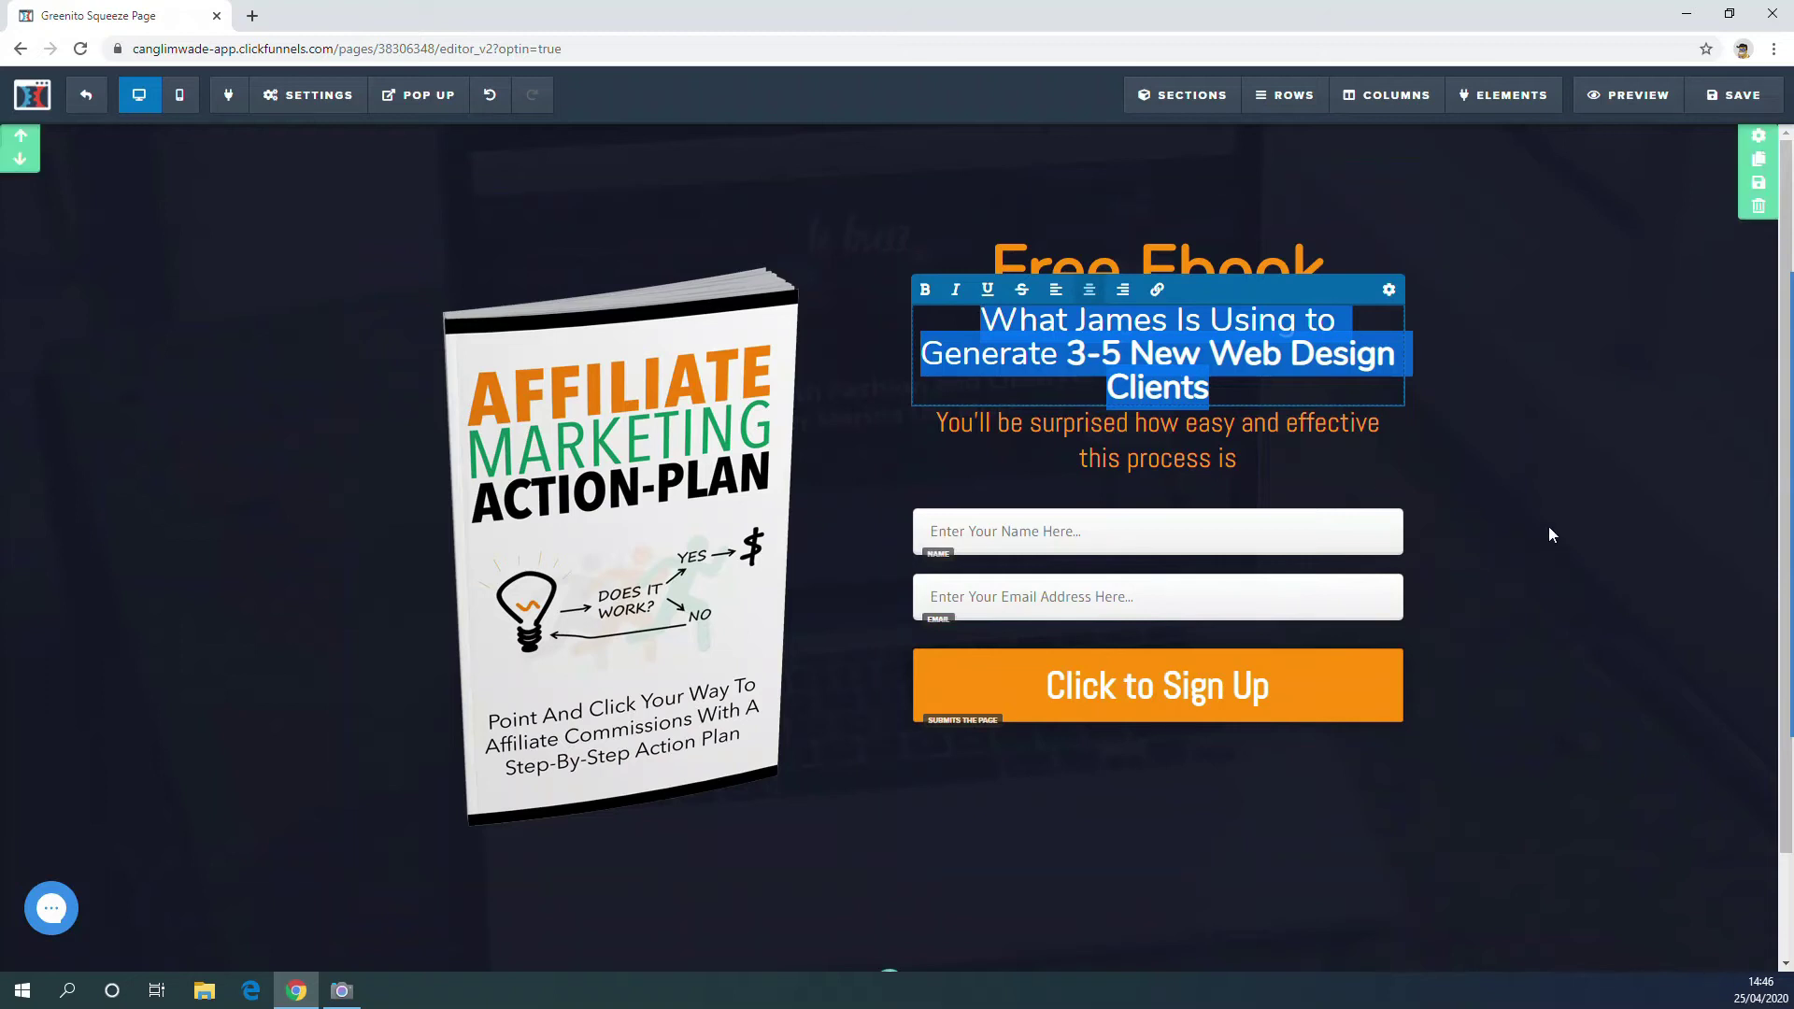
{"action": "type", "text": "How "}
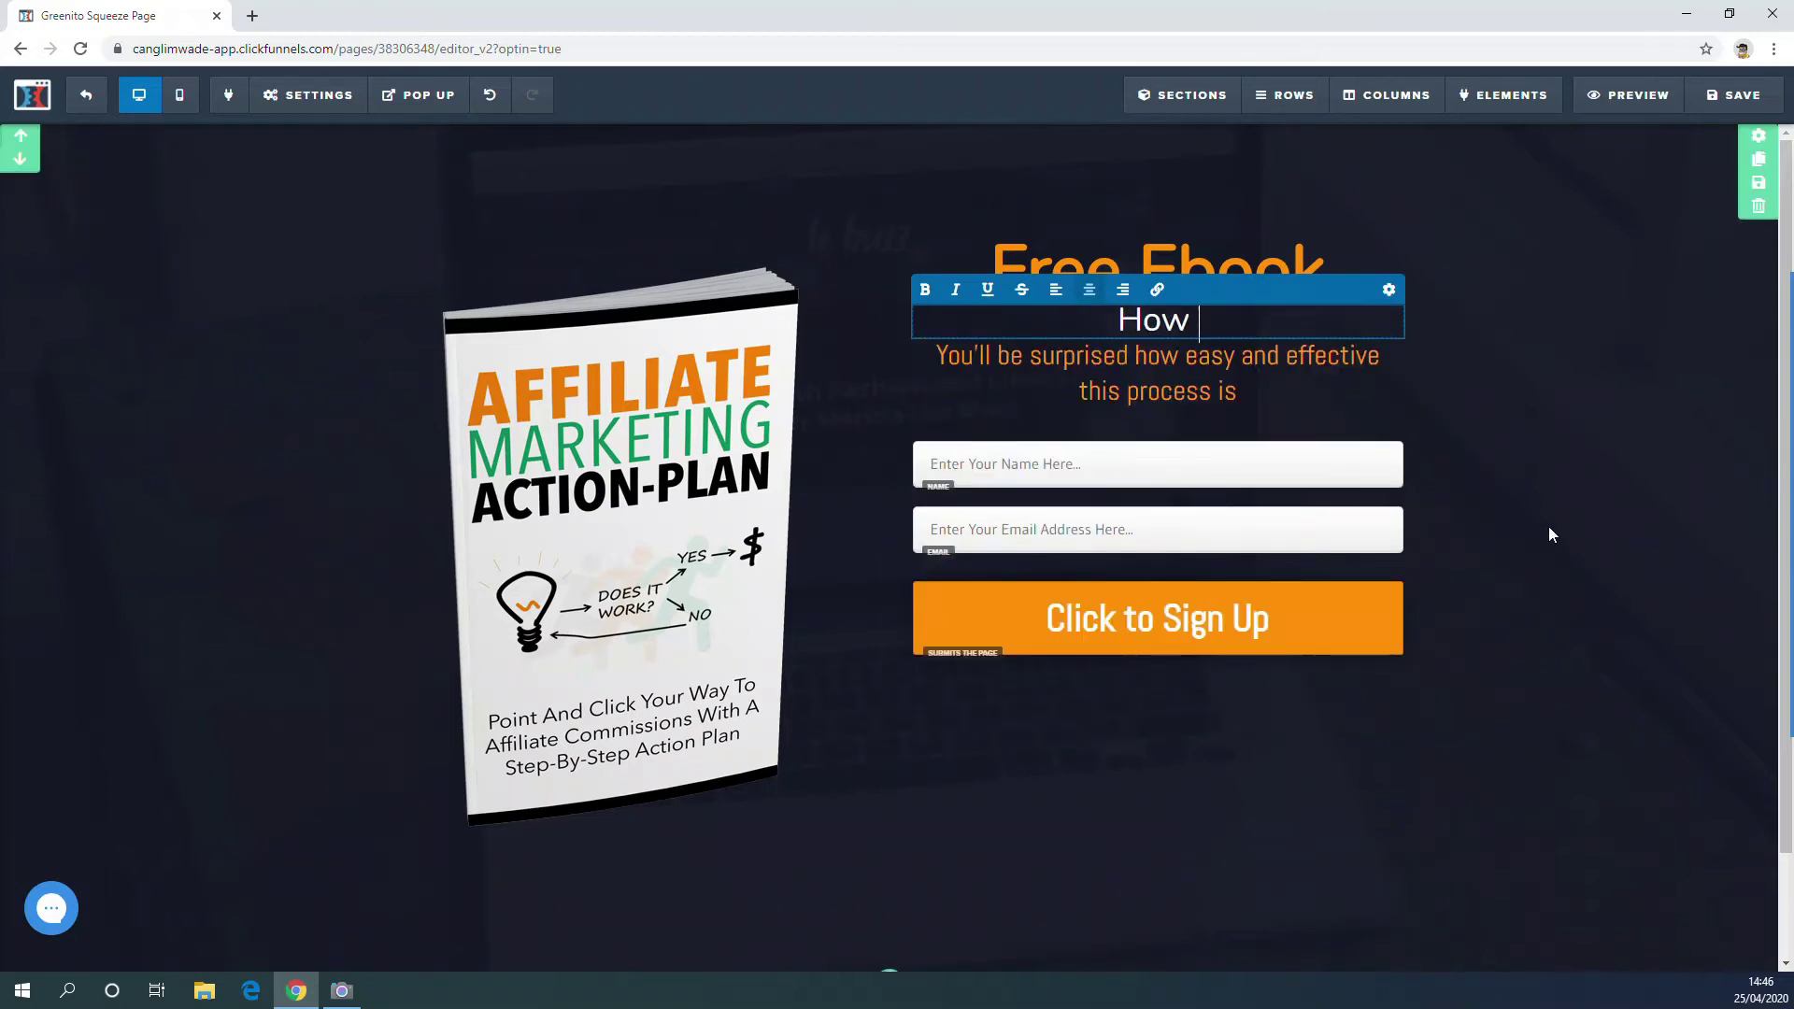
{"action": "type", "text": "to startt"}
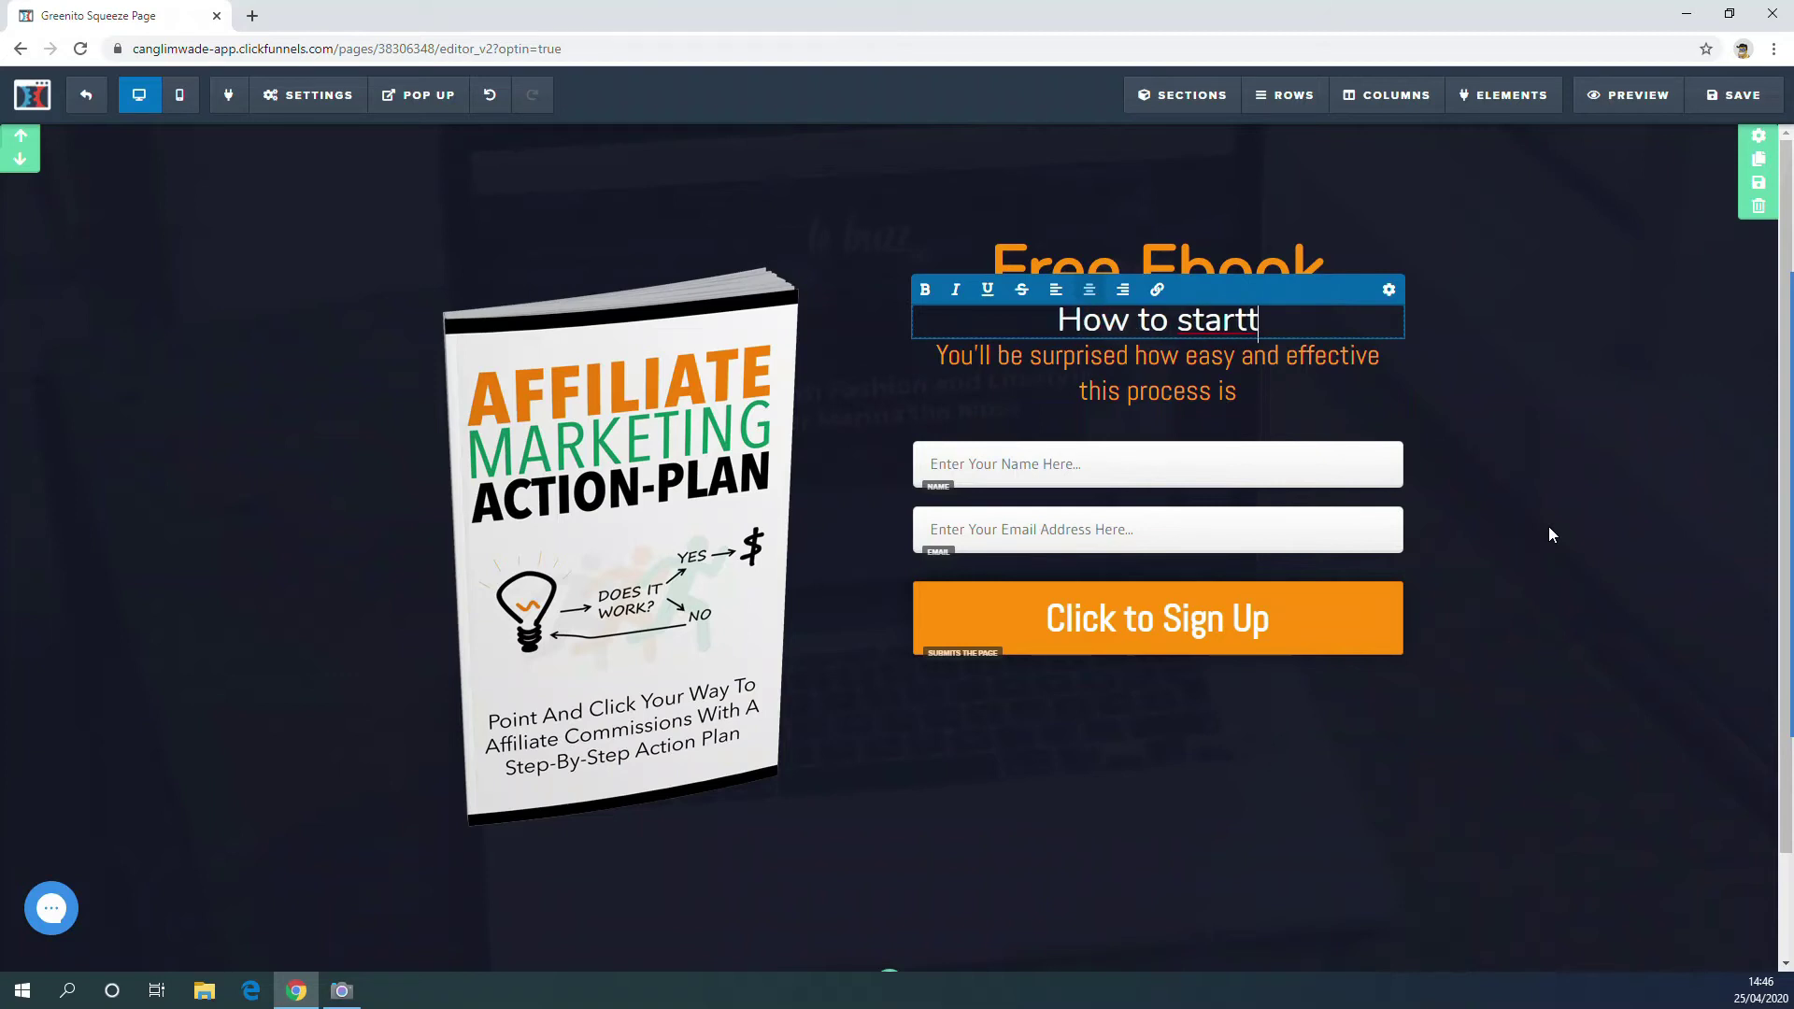
{"action": "key", "text": "BackSpace"}
{"action": "type", "text": "a "}
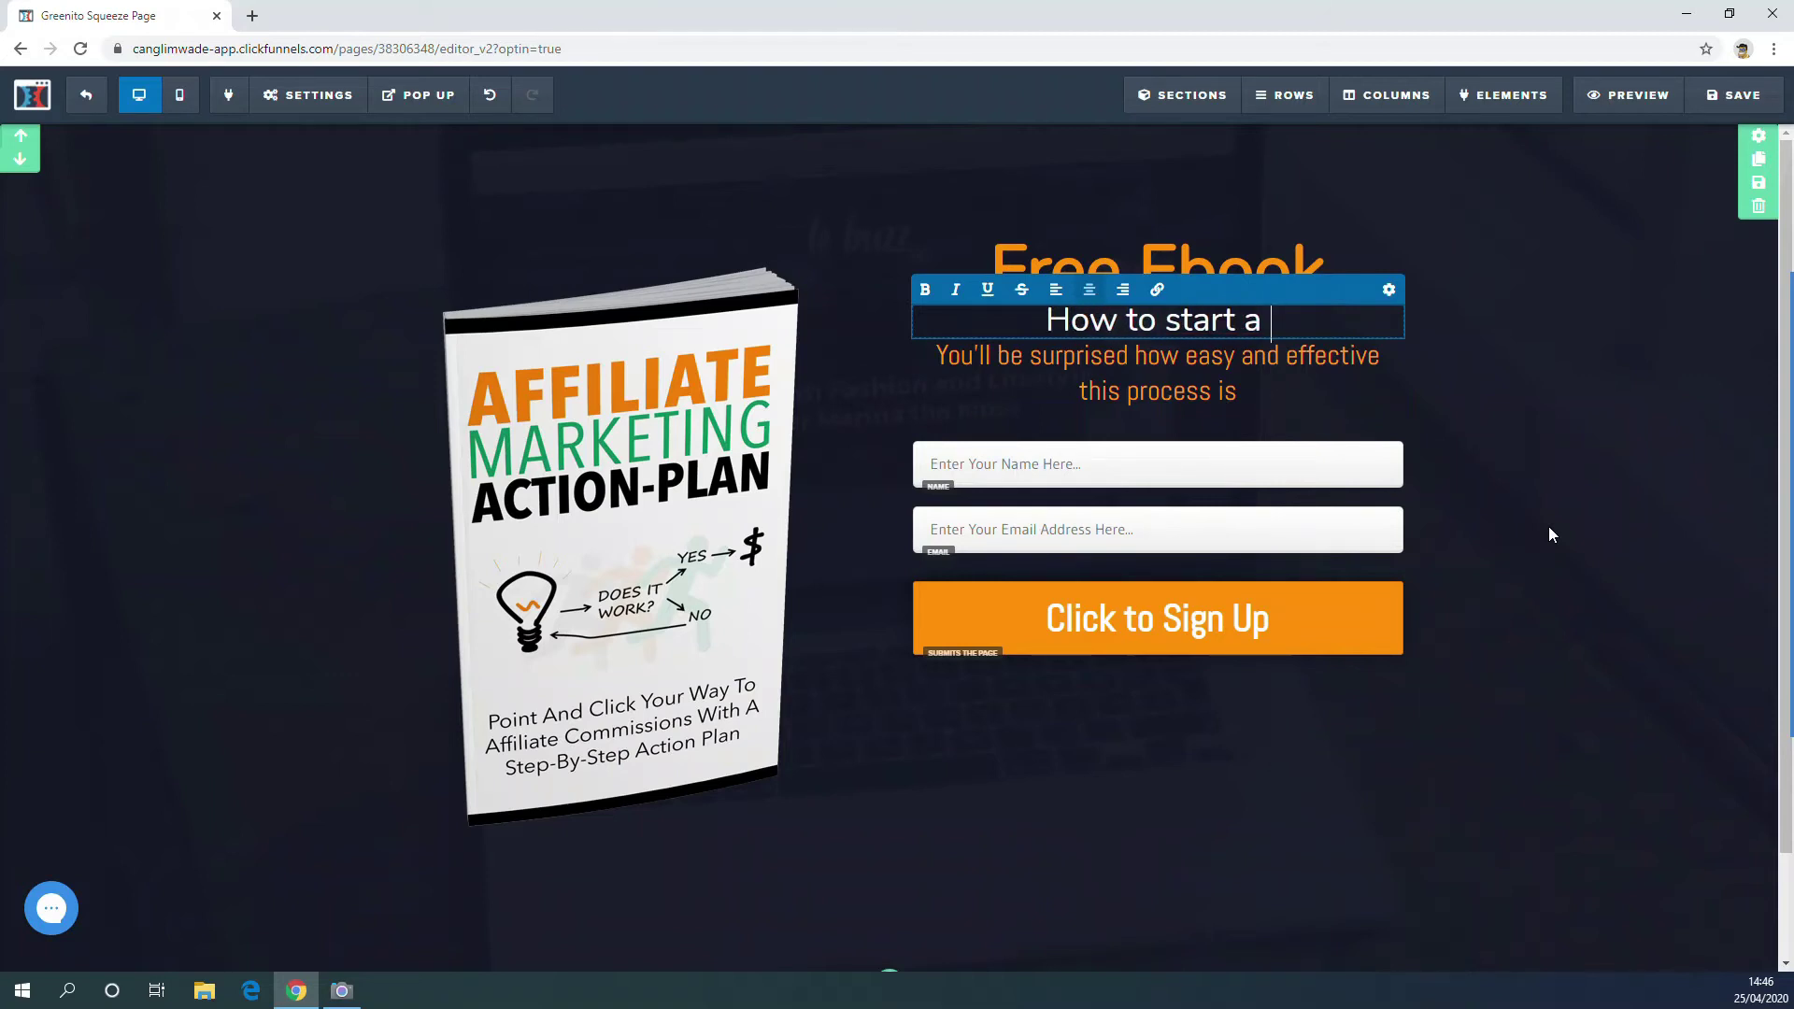
{"action": "type", "text": "$10"}
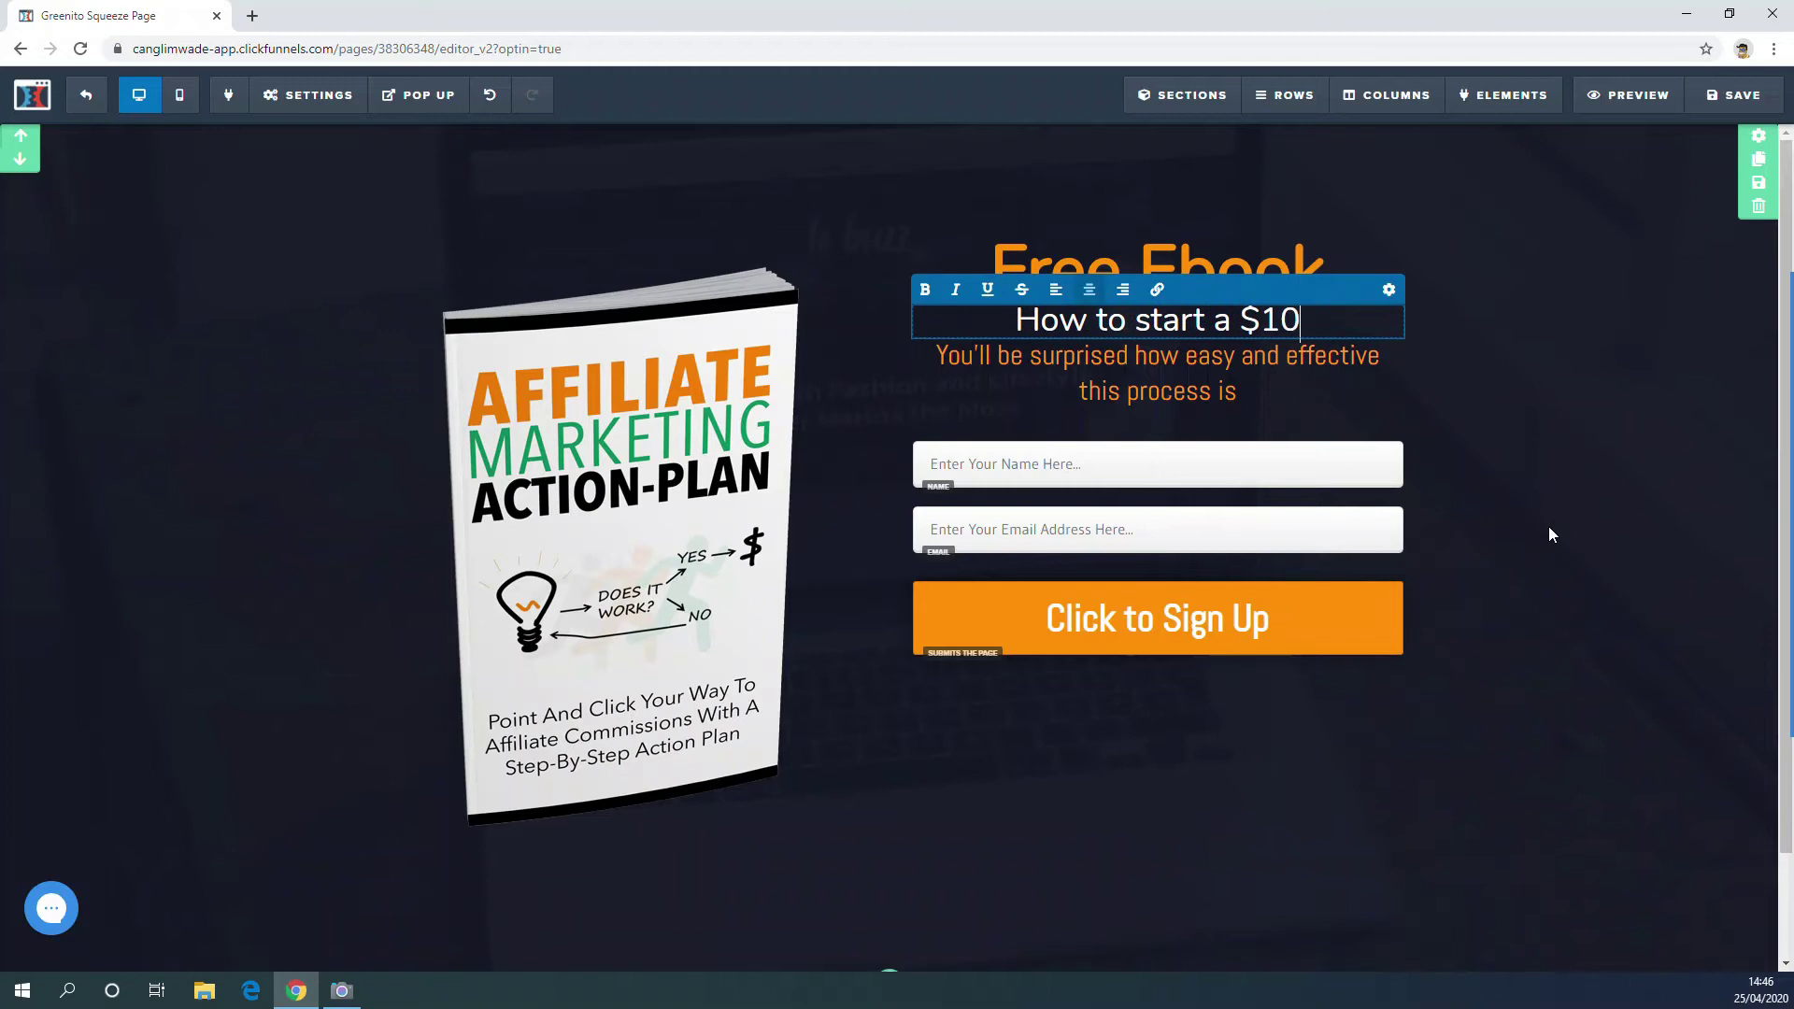
{"action": "type", "text": "K - 100"}
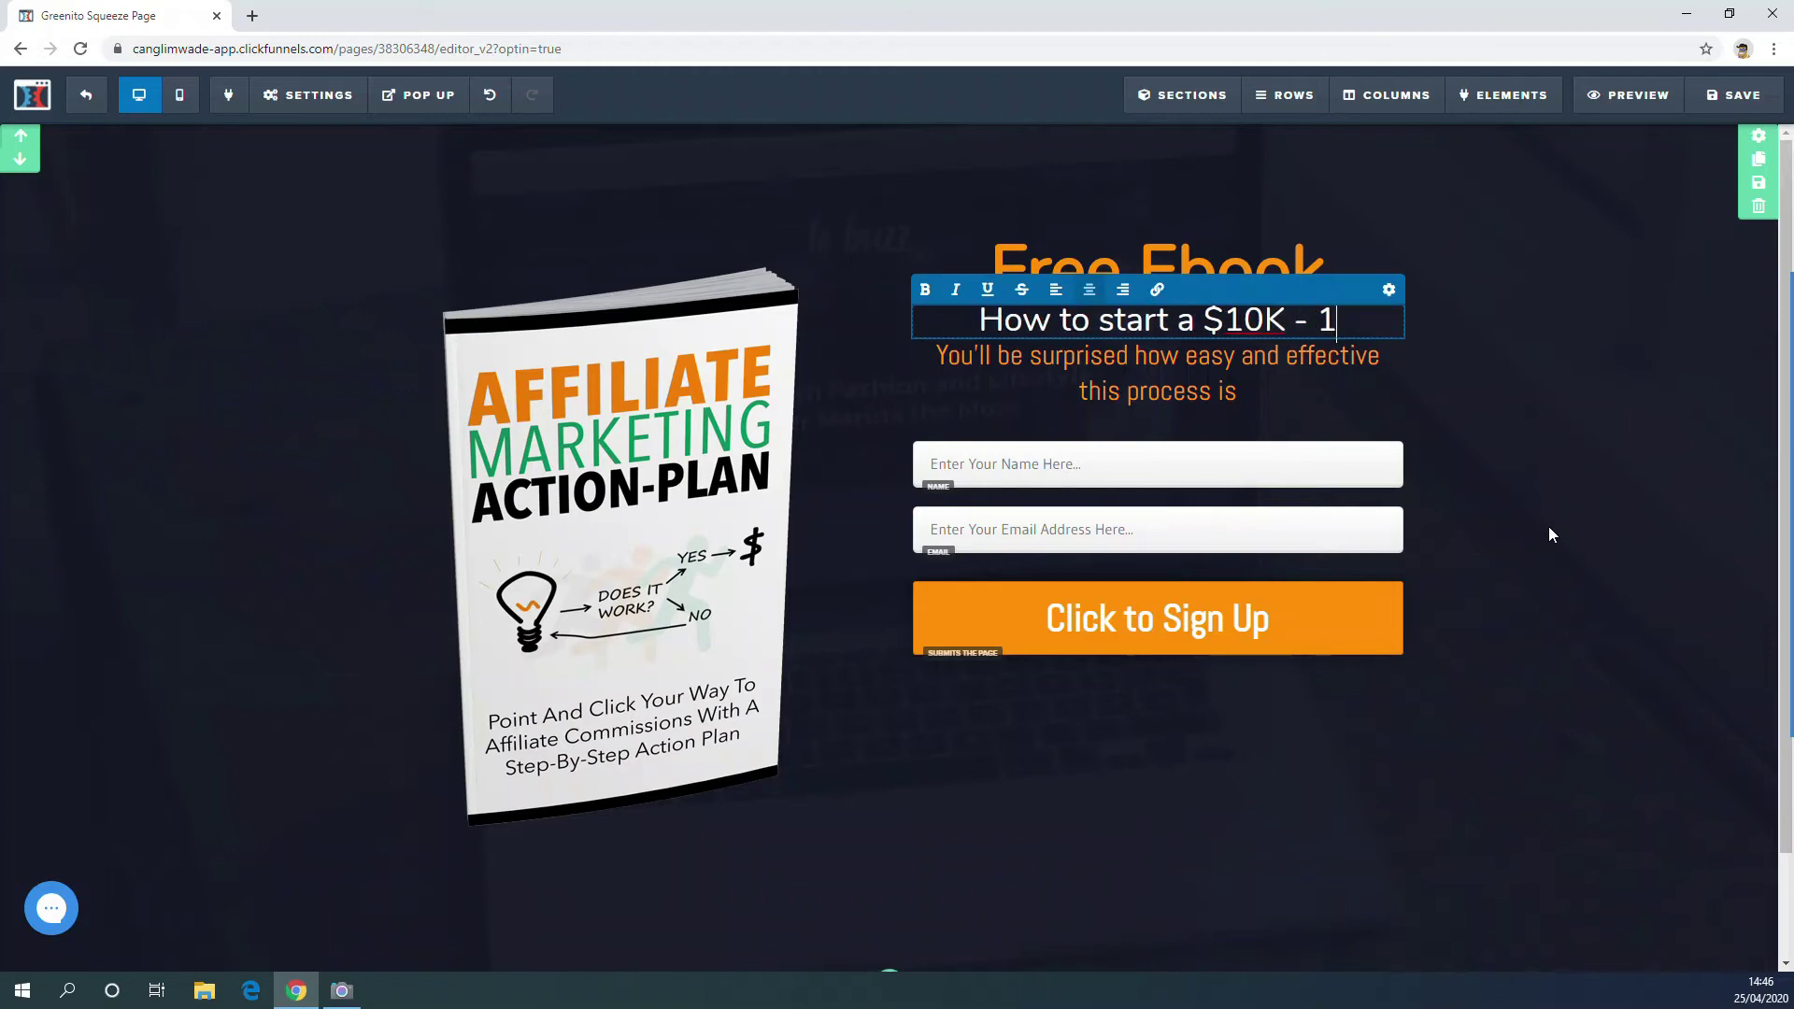
{"action": "key", "text": "BackSpace"}
{"action": "key", "text": "BackSpace"}
{"action": "key", "text": "BackSpace"}
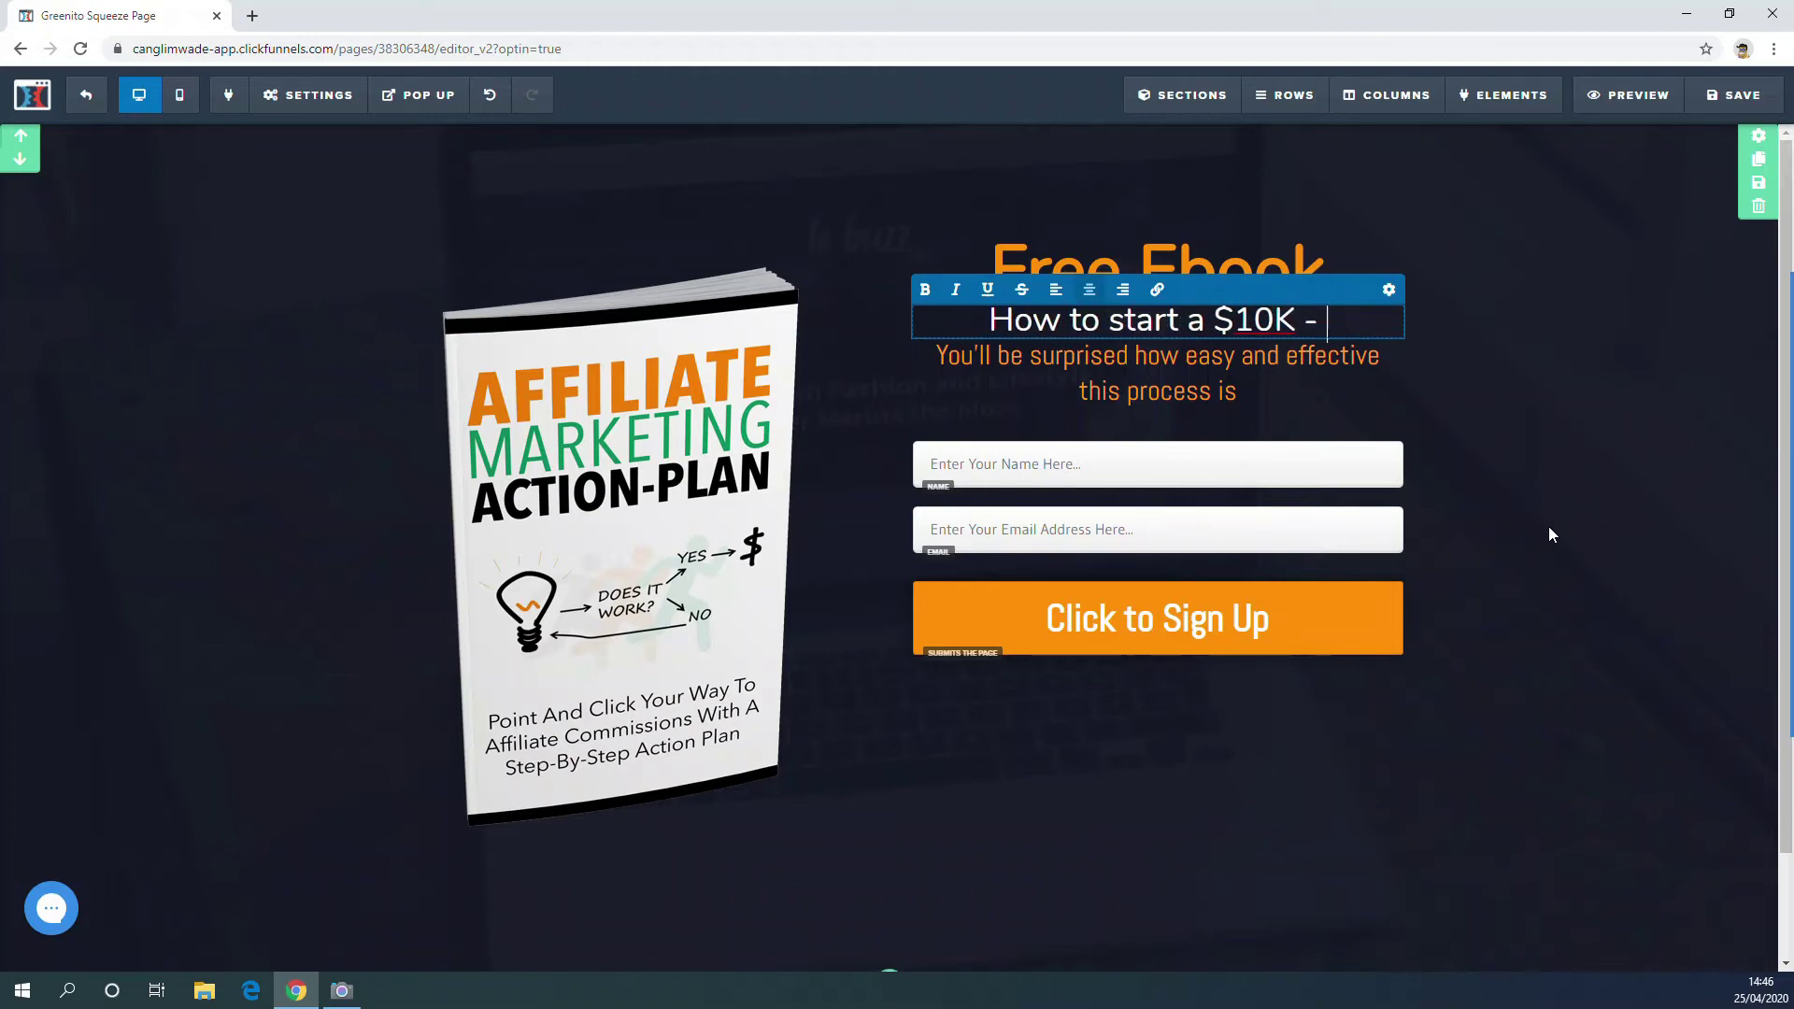
{"action": "type", "text": "$100"}
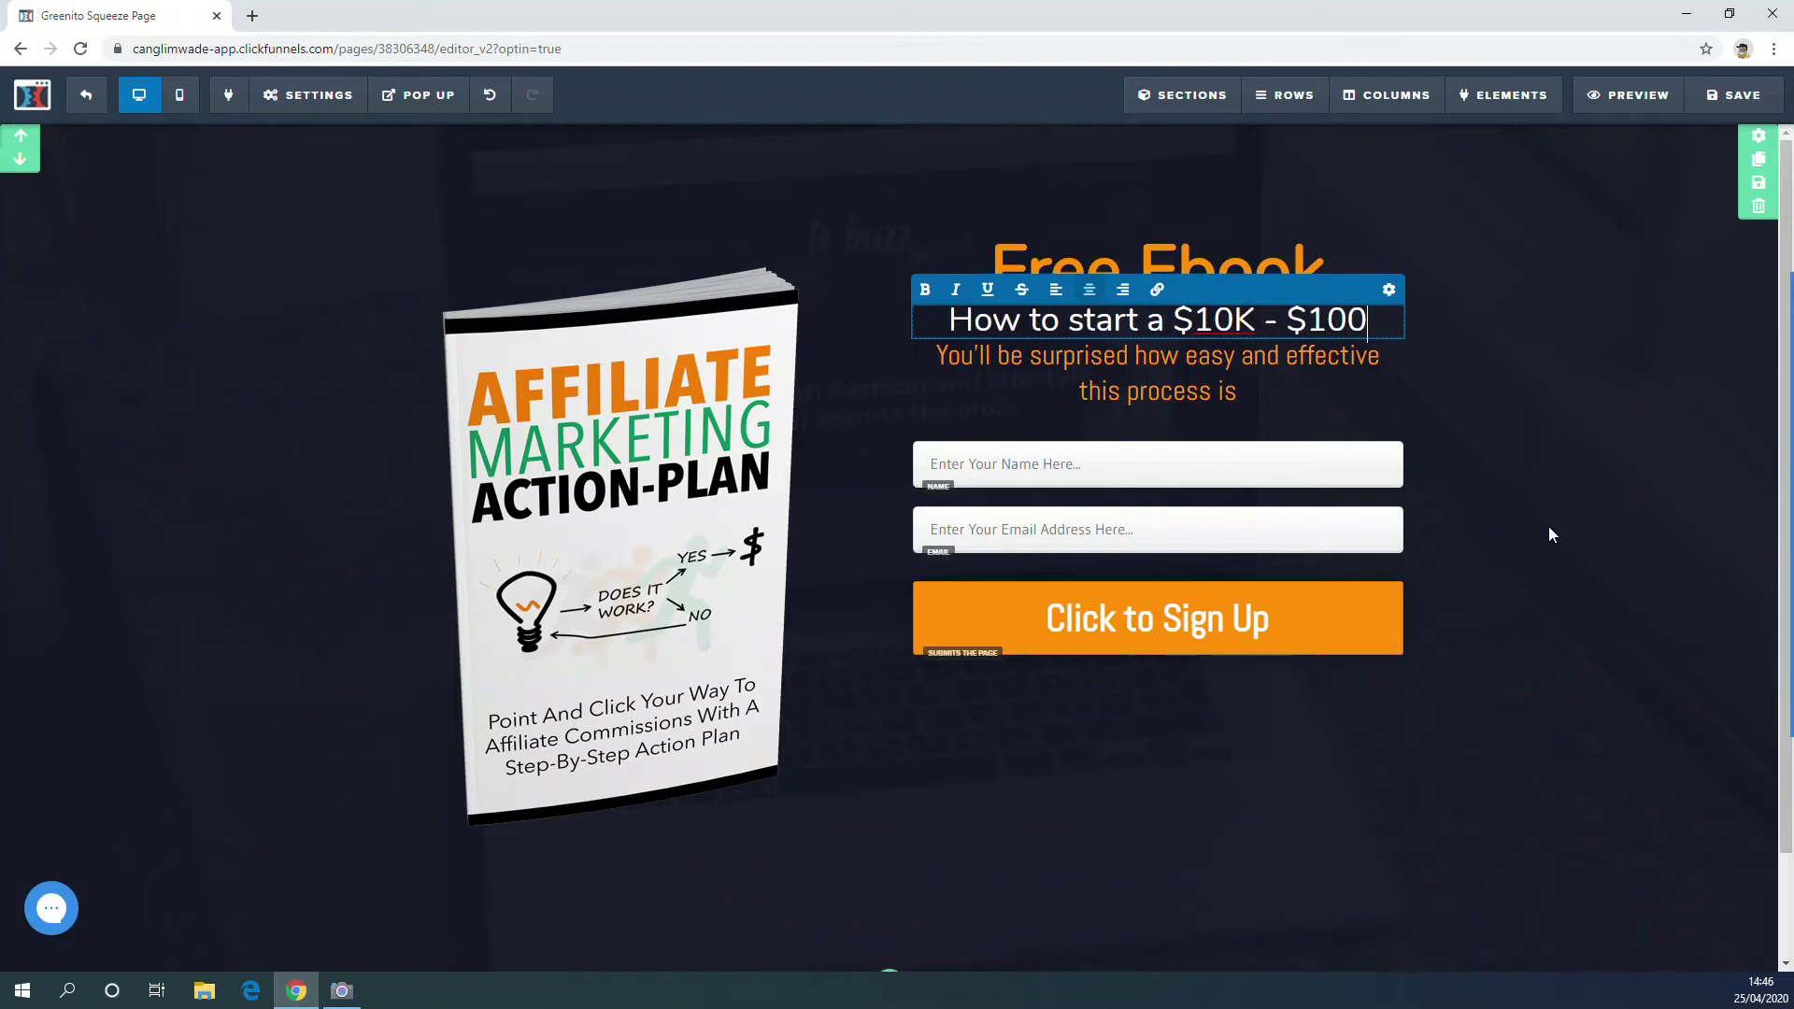
{"action": "type", "text": "K Affi"}
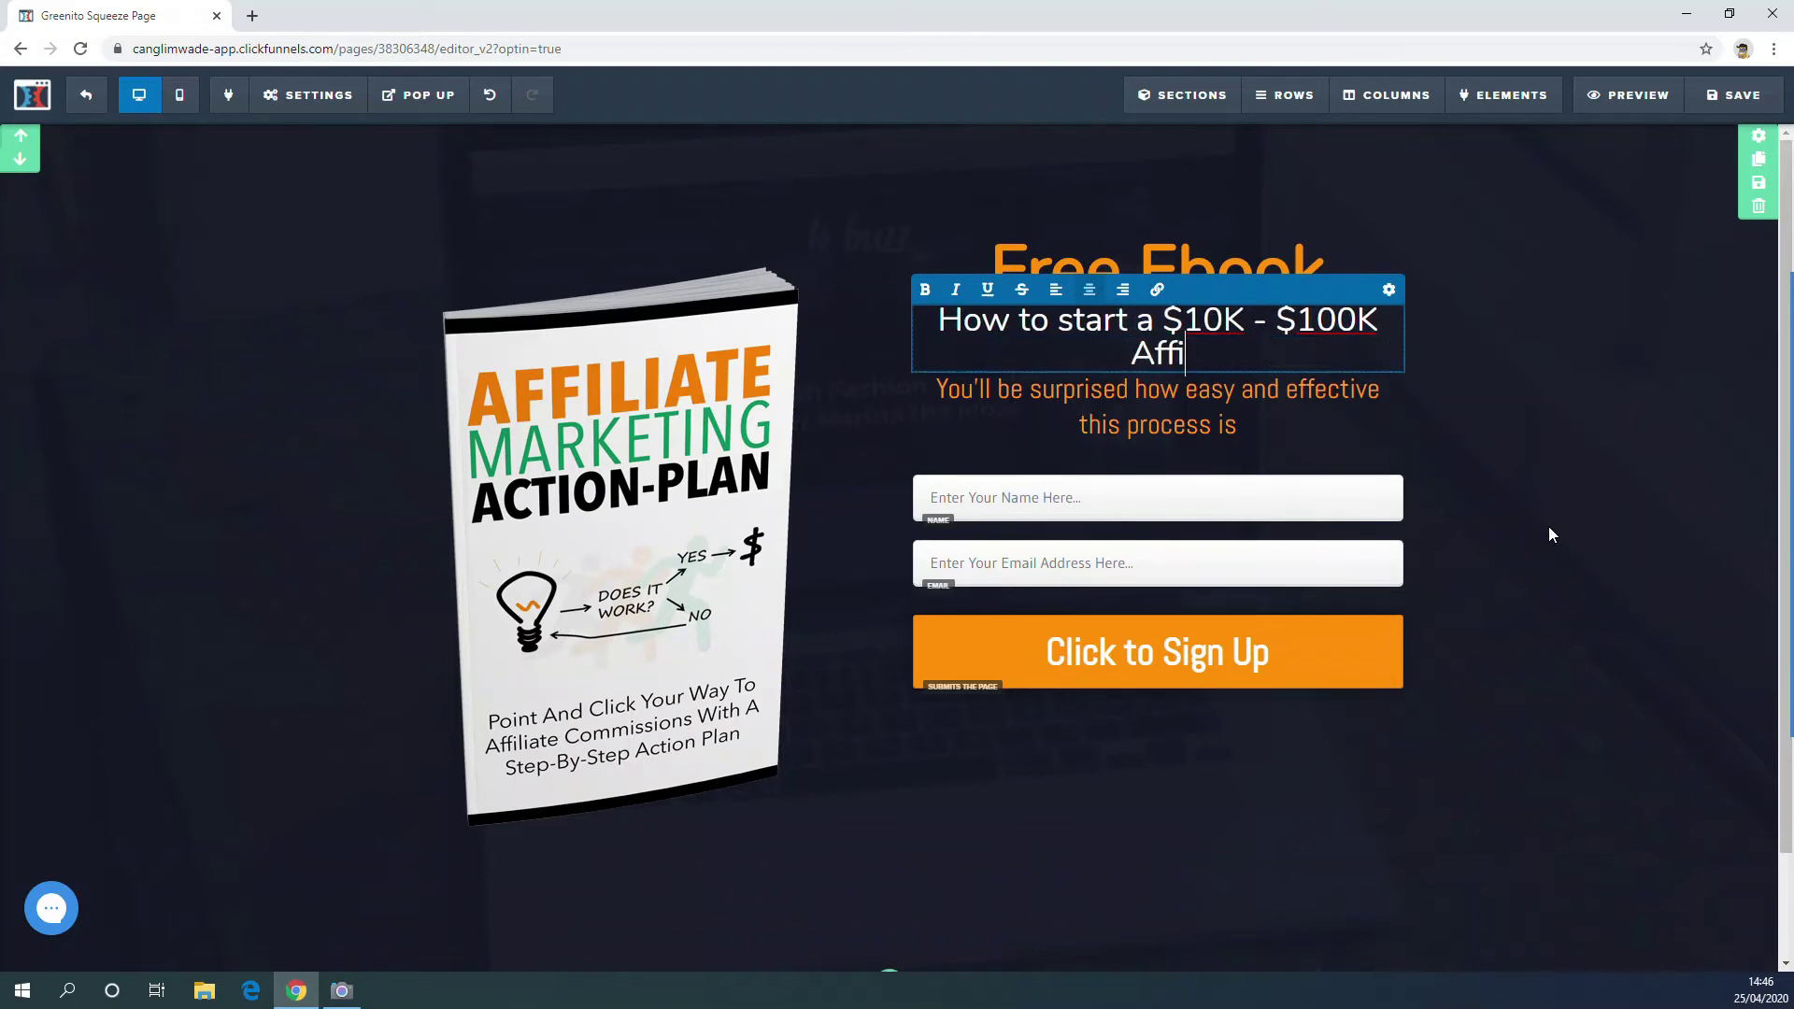
{"action": "type", "text": "liate Ma"}
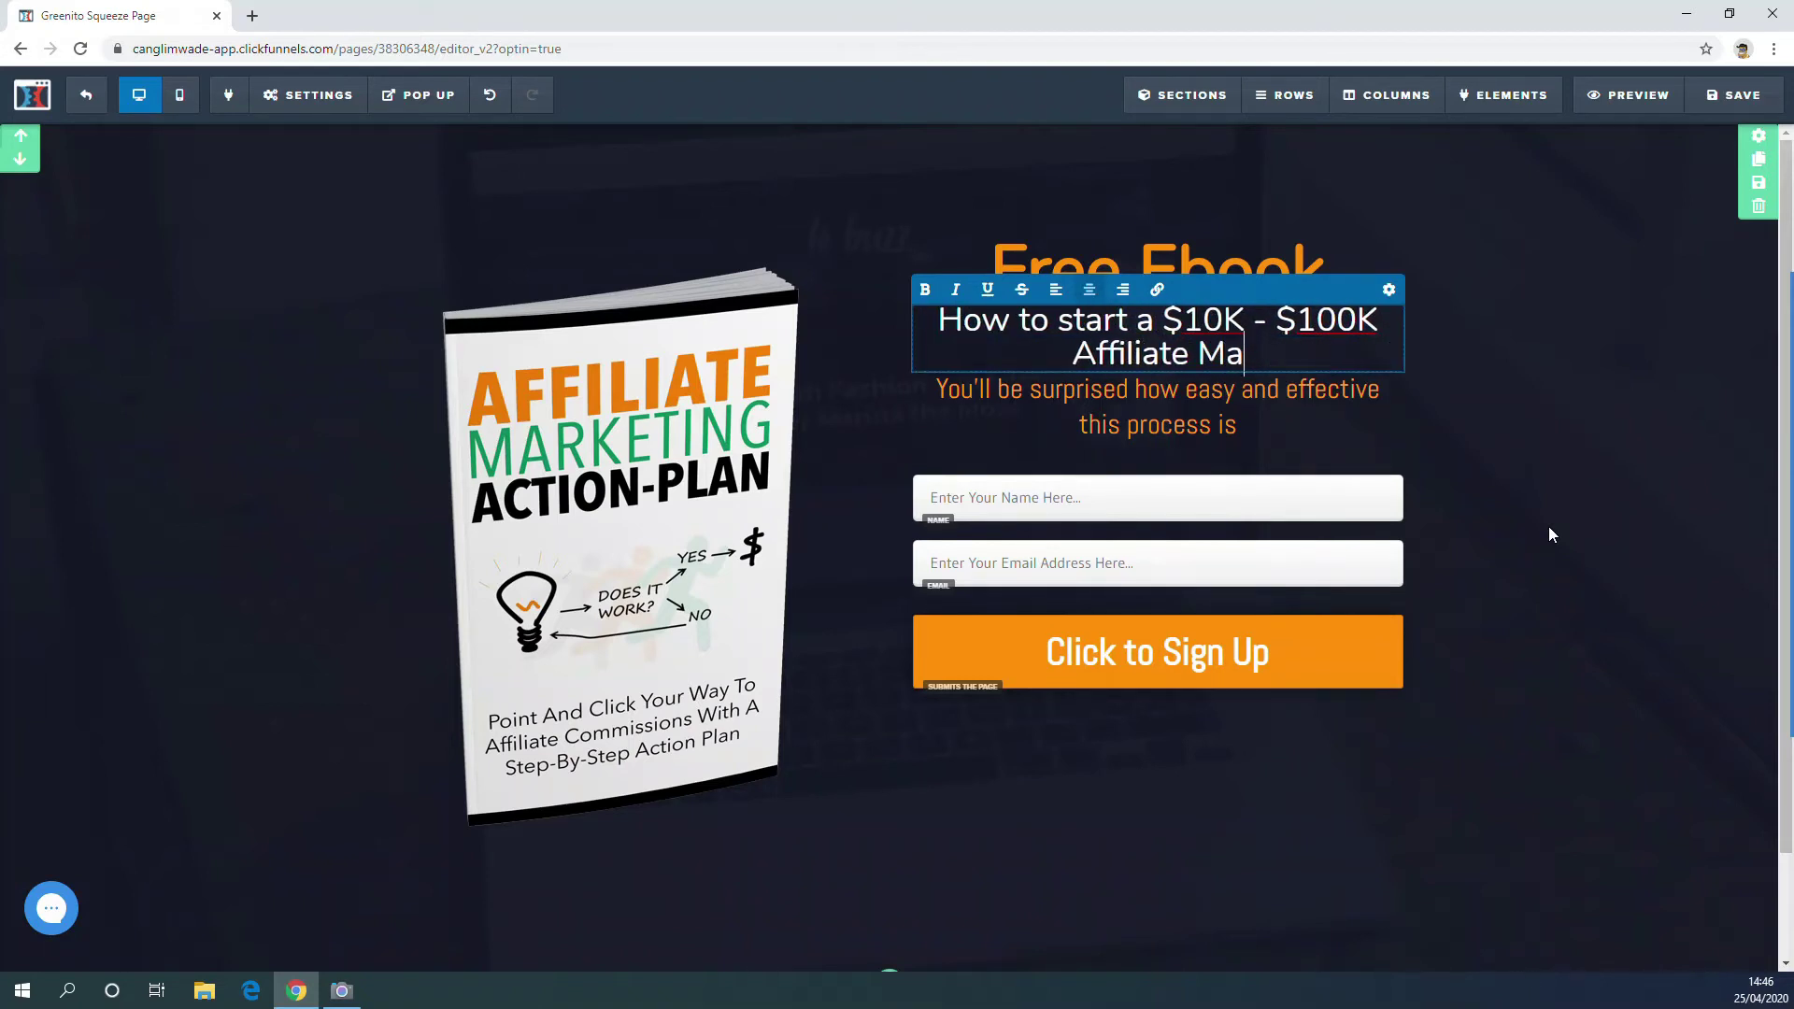
{"action": "type", "text": "rketing busi"}
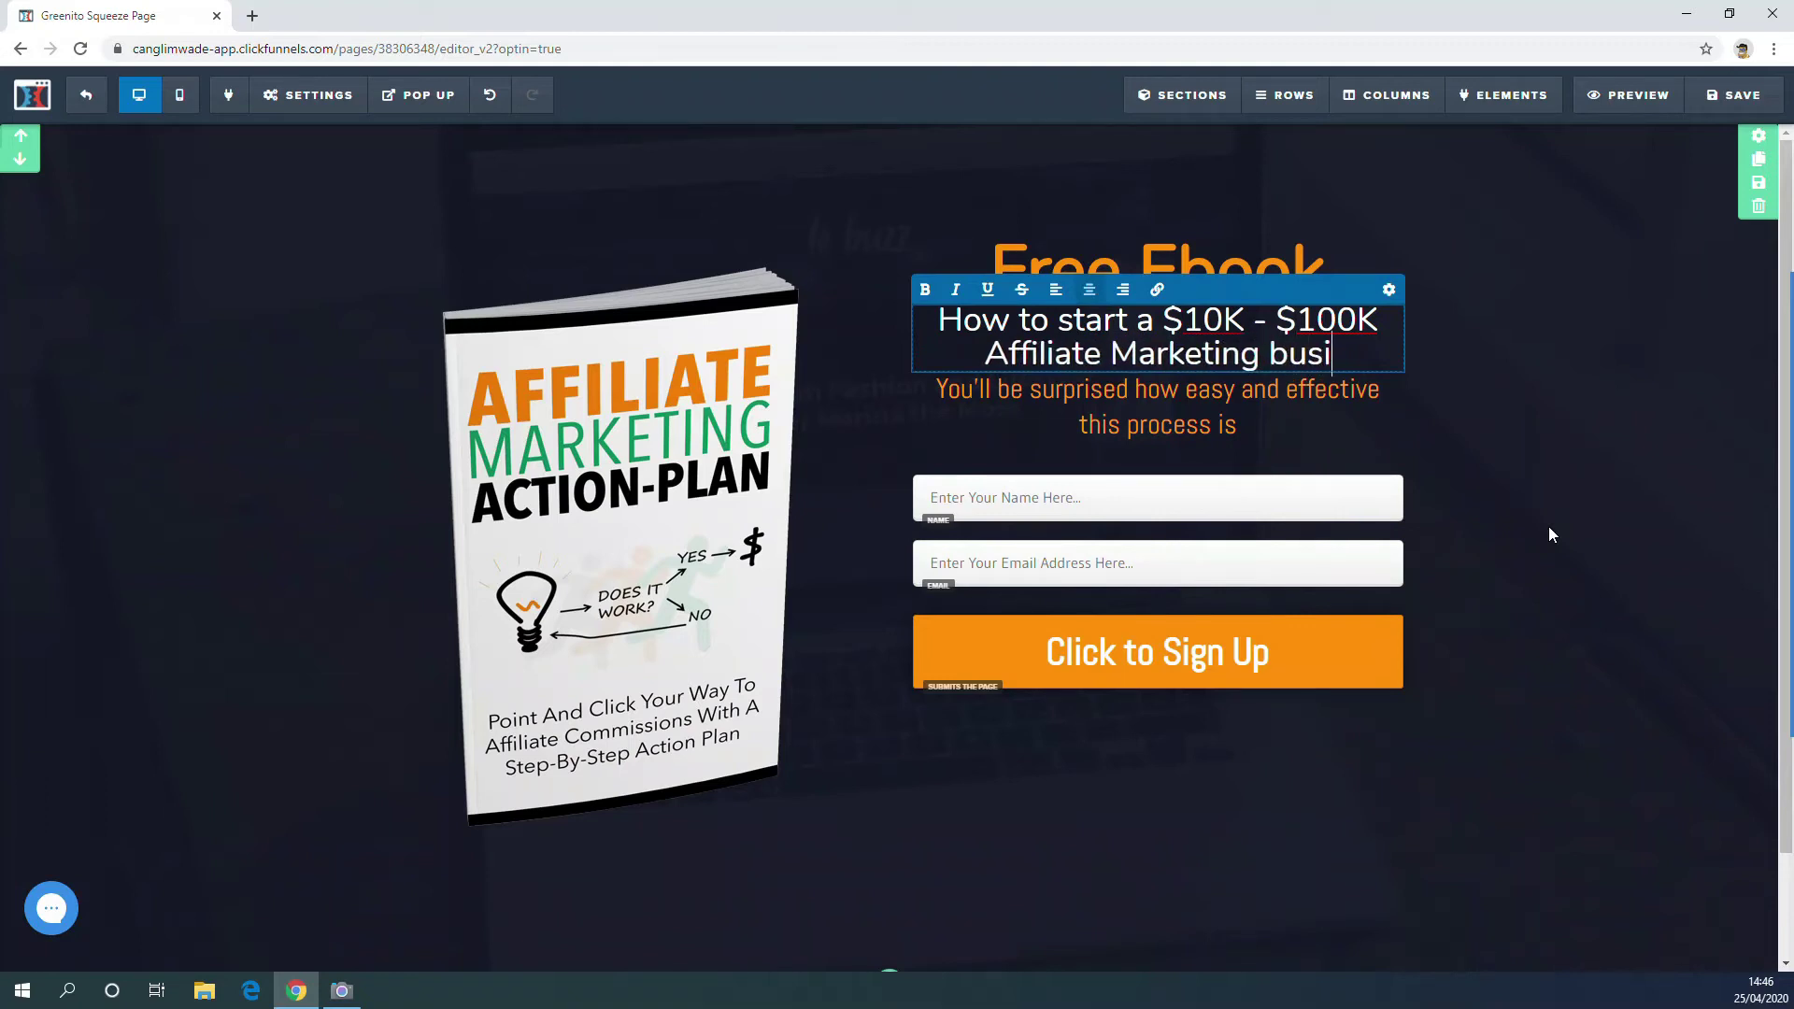
{"action": "type", "text": "ness fro"}
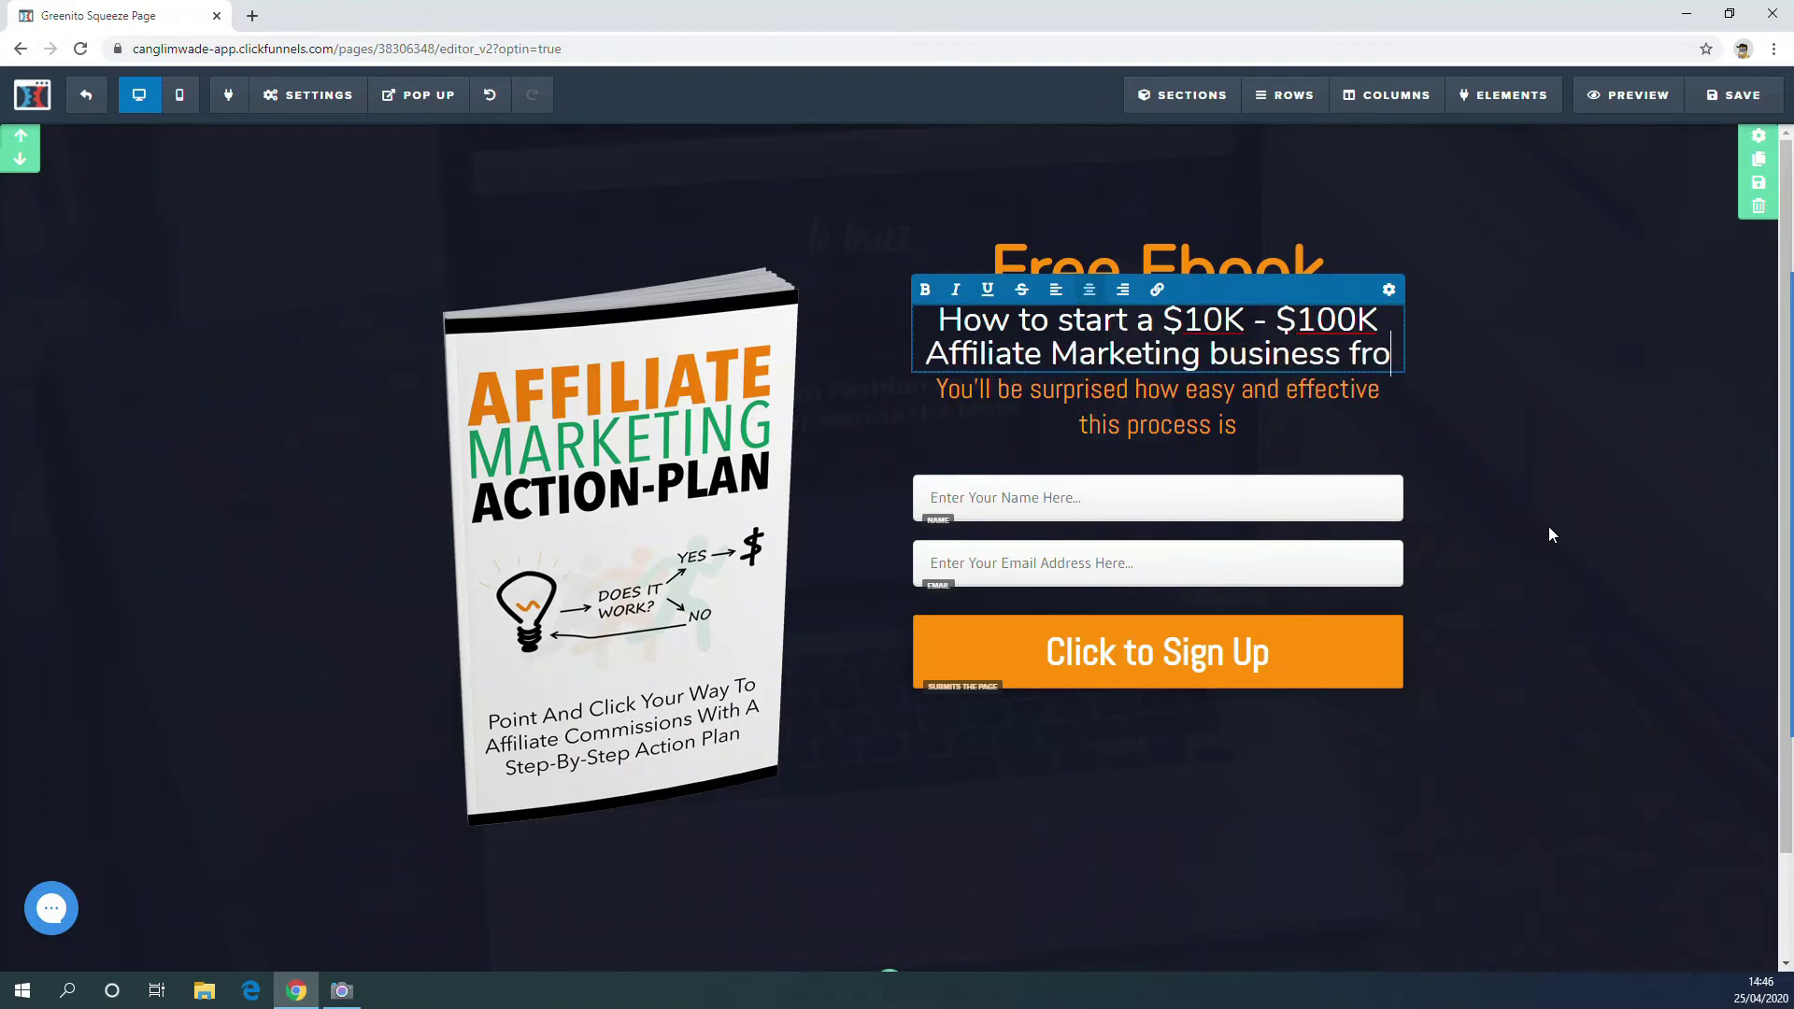
{"action": "type", "text": "m scratch"}
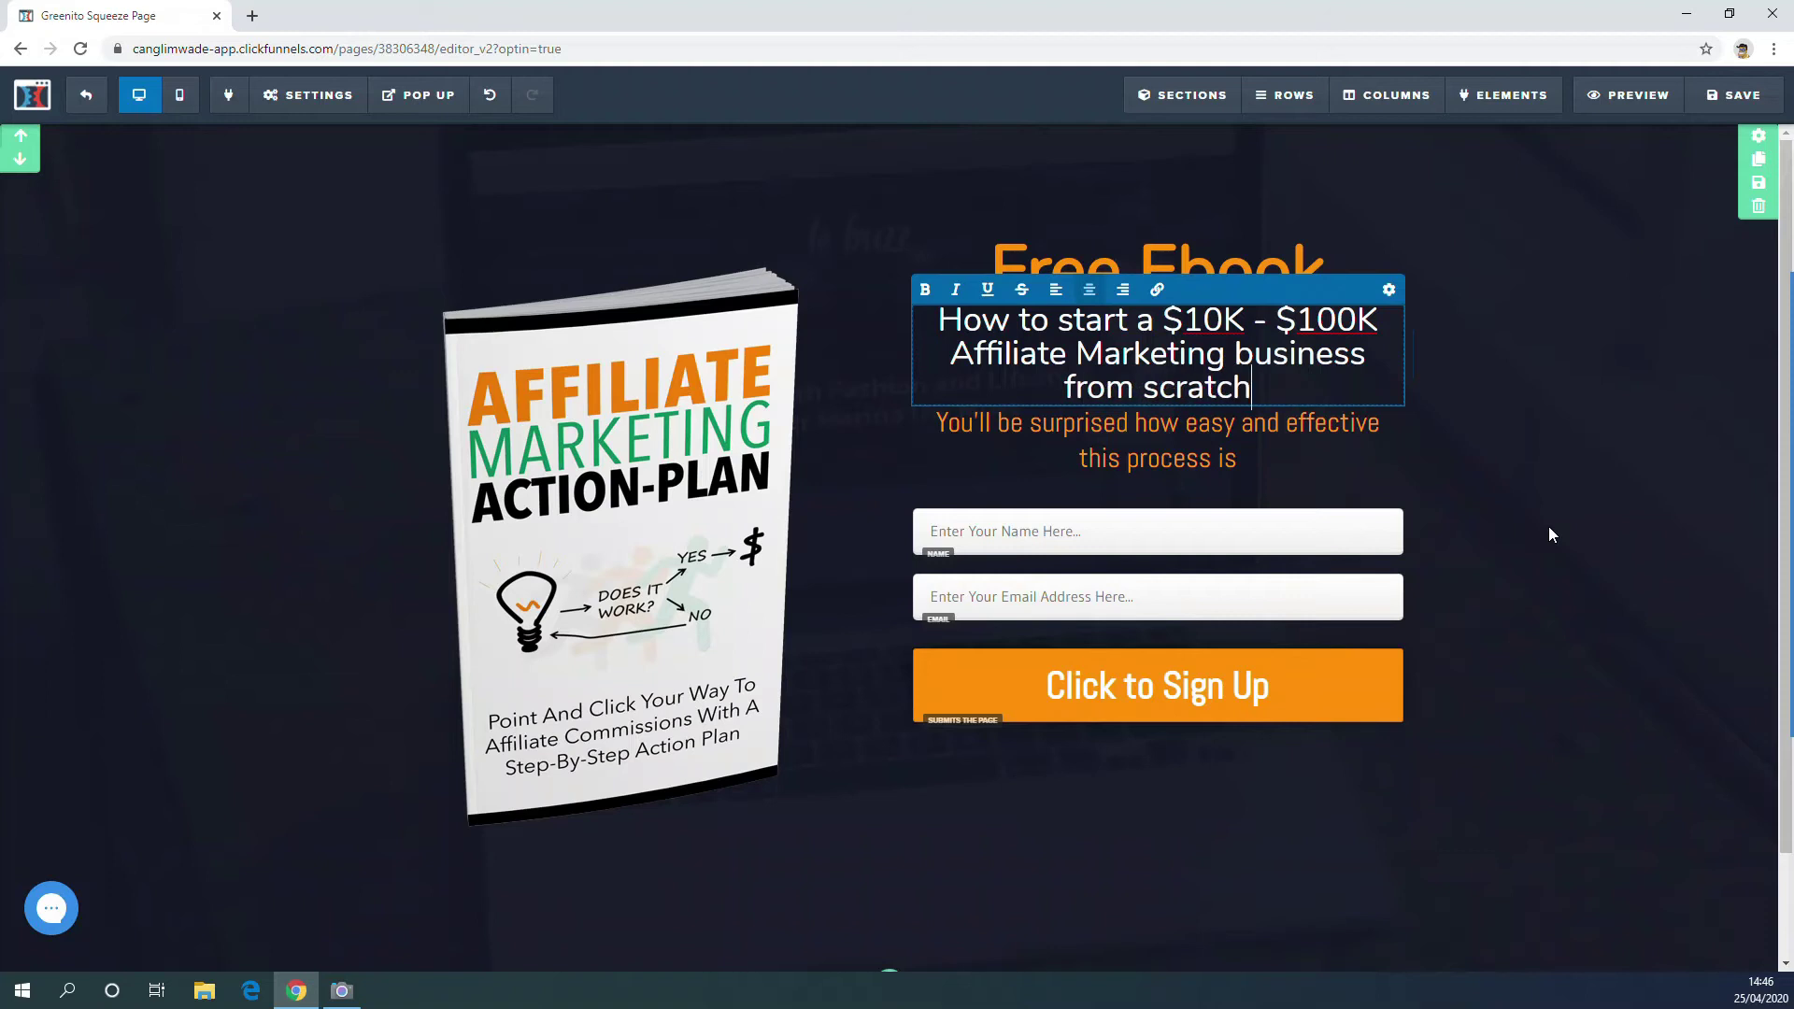
Replace the orange sub-headline text with "Download this ebook and get started TODAY!!".
{"action": "left_click", "coordinate": [1217, 447]}
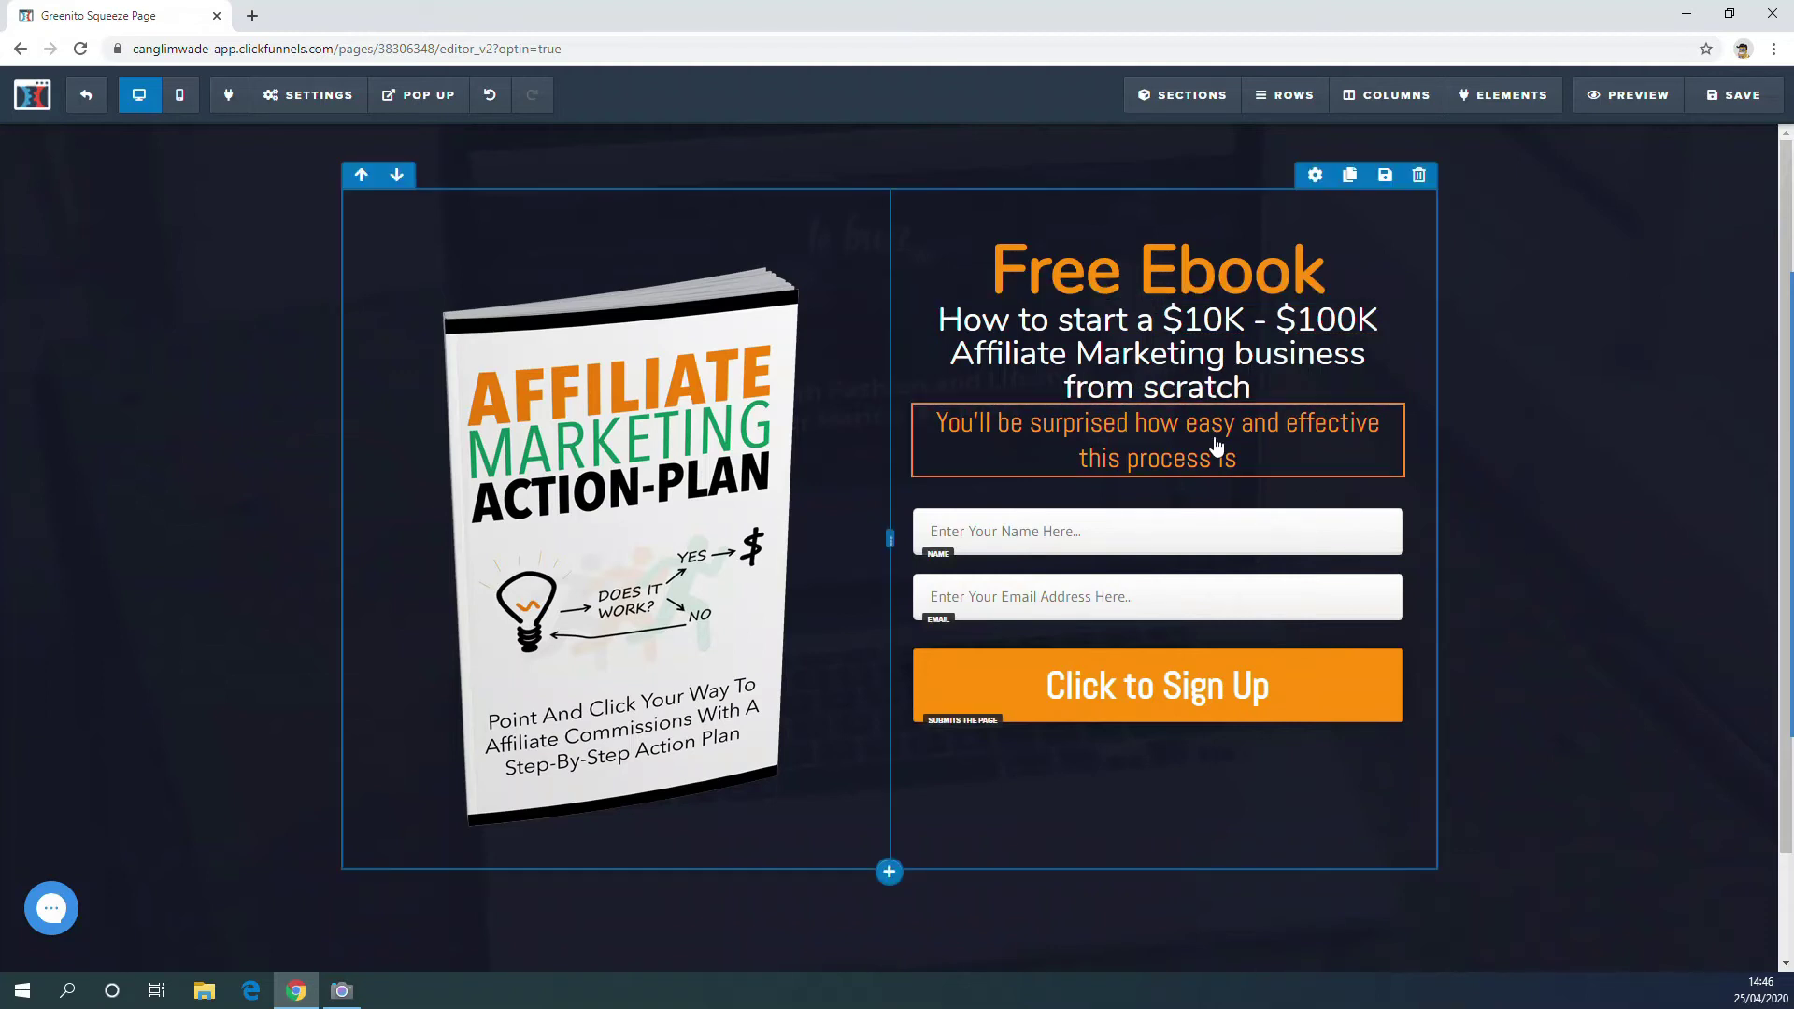
{"action": "left_click", "coordinate": [1070, 432]}
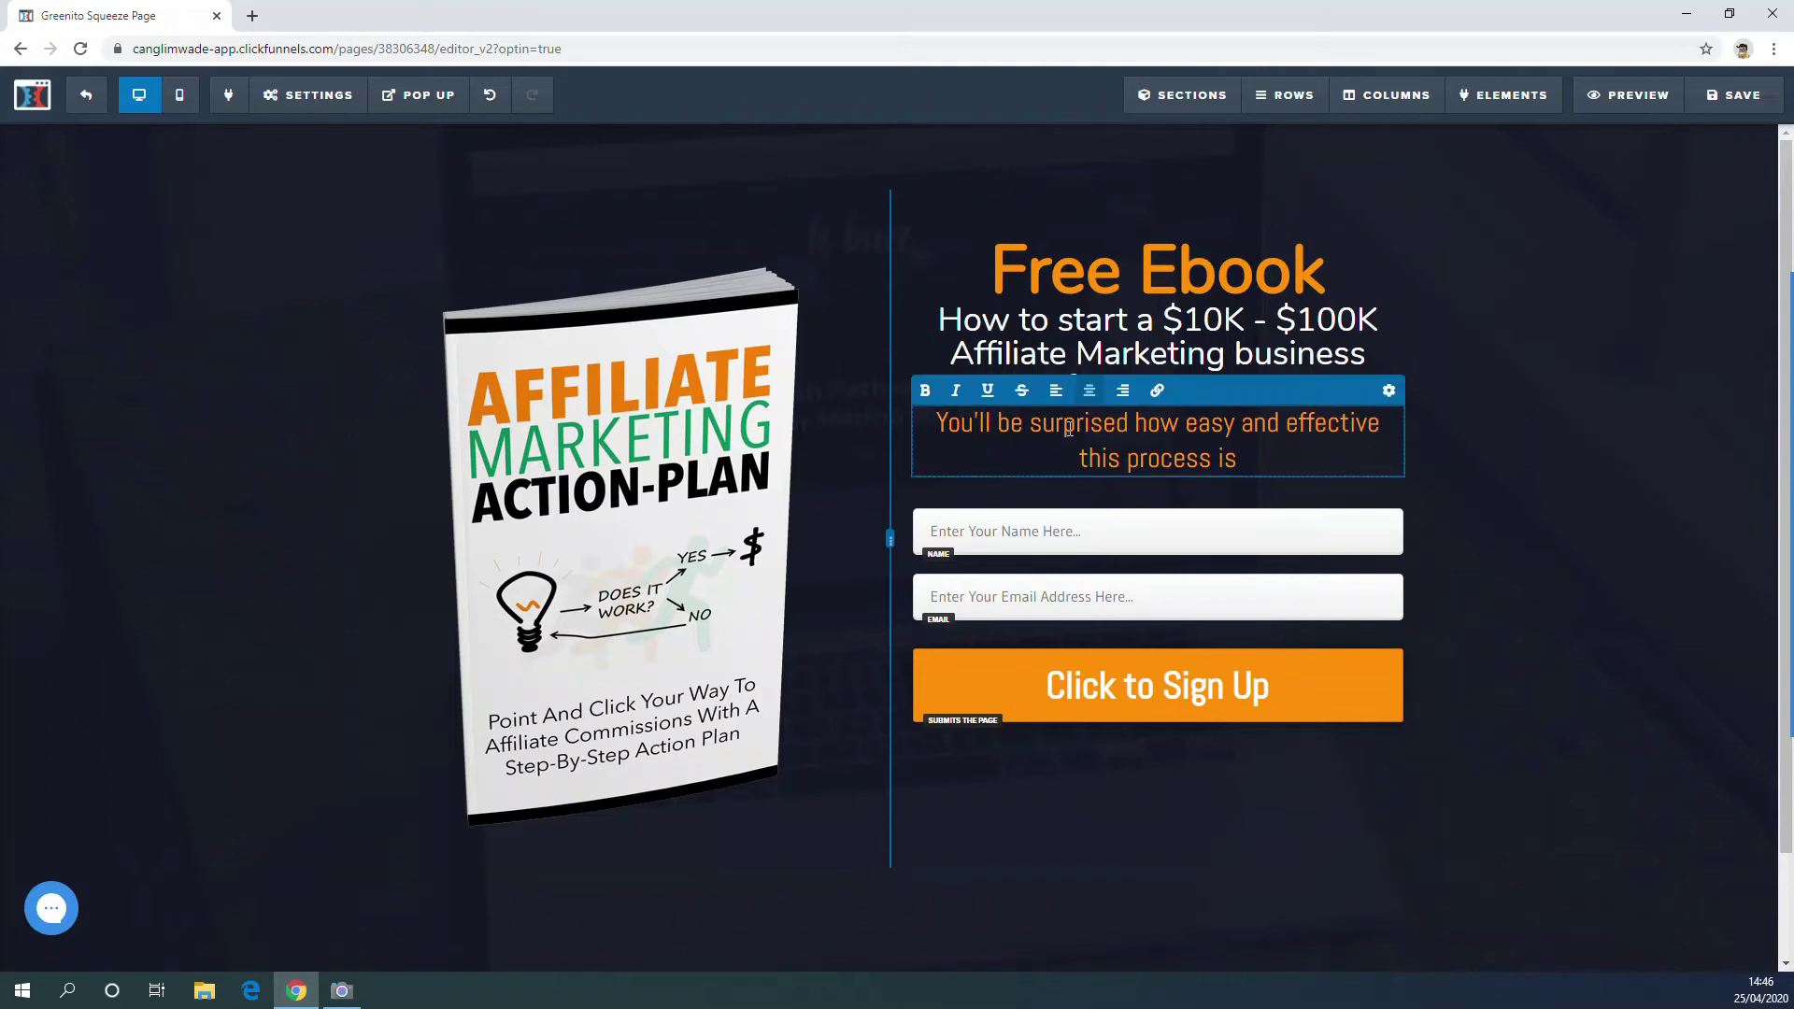
{"action": "key", "text": "BackSpace"}
{"action": "key", "text": "BackSpace"}
{"action": "key", "text": "BackSpace"}
{"action": "key", "text": "BackSpace"}
{"action": "key", "text": "BackSpace"}
{"action": "key", "text": "BackSpace"}
{"action": "key", "text": "BackSpace"}
{"action": "key", "text": "BackSpace"}
{"action": "key", "text": "BackSpace"}
{"action": "key", "text": "BackSpace"}
{"action": "key", "text": "BackSpace"}
{"action": "key", "text": "BackSpace"}
{"action": "key", "text": "BackSpace"}
{"action": "key", "text": "BackSpace"}
{"action": "key", "text": "BackSpace"}
{"action": "key", "text": "BackSpace"}
{"action": "key", "text": "BackSpace"}
{"action": "key", "text": "BackSpace"}
{"action": "key", "text": "BackSpace"}
{"action": "key", "text": "BackSpace"}
{"action": "key", "text": "BackSpace"}
{"action": "key", "text": "BackSpace"}
{"action": "key", "text": "BackSpace"}
{"action": "key", "text": "BackSpace"}
{"action": "key", "text": "BackSpace"}
{"action": "key", "text": "BackSpace"}
{"action": "key", "text": "BackSpace"}
{"action": "key", "text": "BackSpace"}
{"action": "key", "text": "BackSpace"}
{"action": "key", "text": "BackSpace"}
{"action": "key", "text": "BackSpace"}
{"action": "key", "text": "BackSpace"}
{"action": "key", "text": "BackSpace"}
{"action": "key", "text": "BackSpace"}
{"action": "key", "text": "BackSpace"}
{"action": "key", "text": "BackSpace"}
{"action": "key", "text": "BackSpace"}
{"action": "key", "text": "BackSpace"}
{"action": "key", "text": "BackSpace"}
{"action": "key", "text": "BackSpace"}
{"action": "key", "text": "BackSpace"}
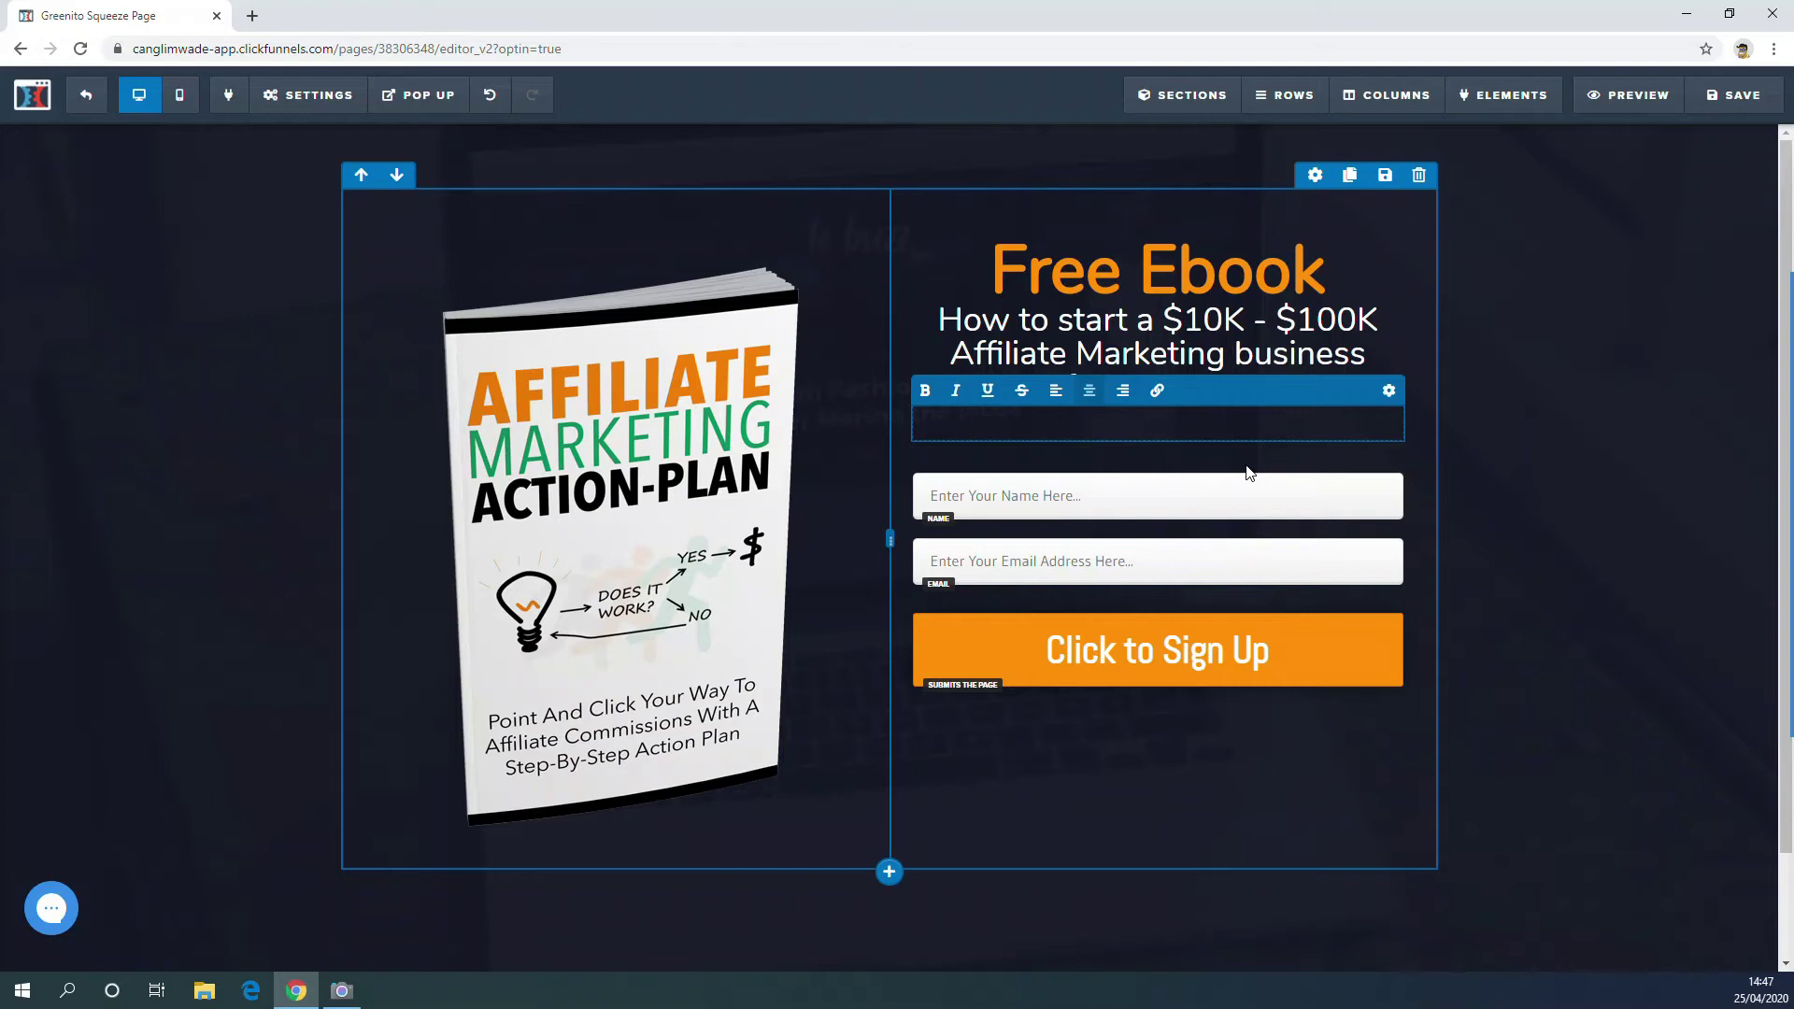
{"action": "type", "text": "Download this eboo"}
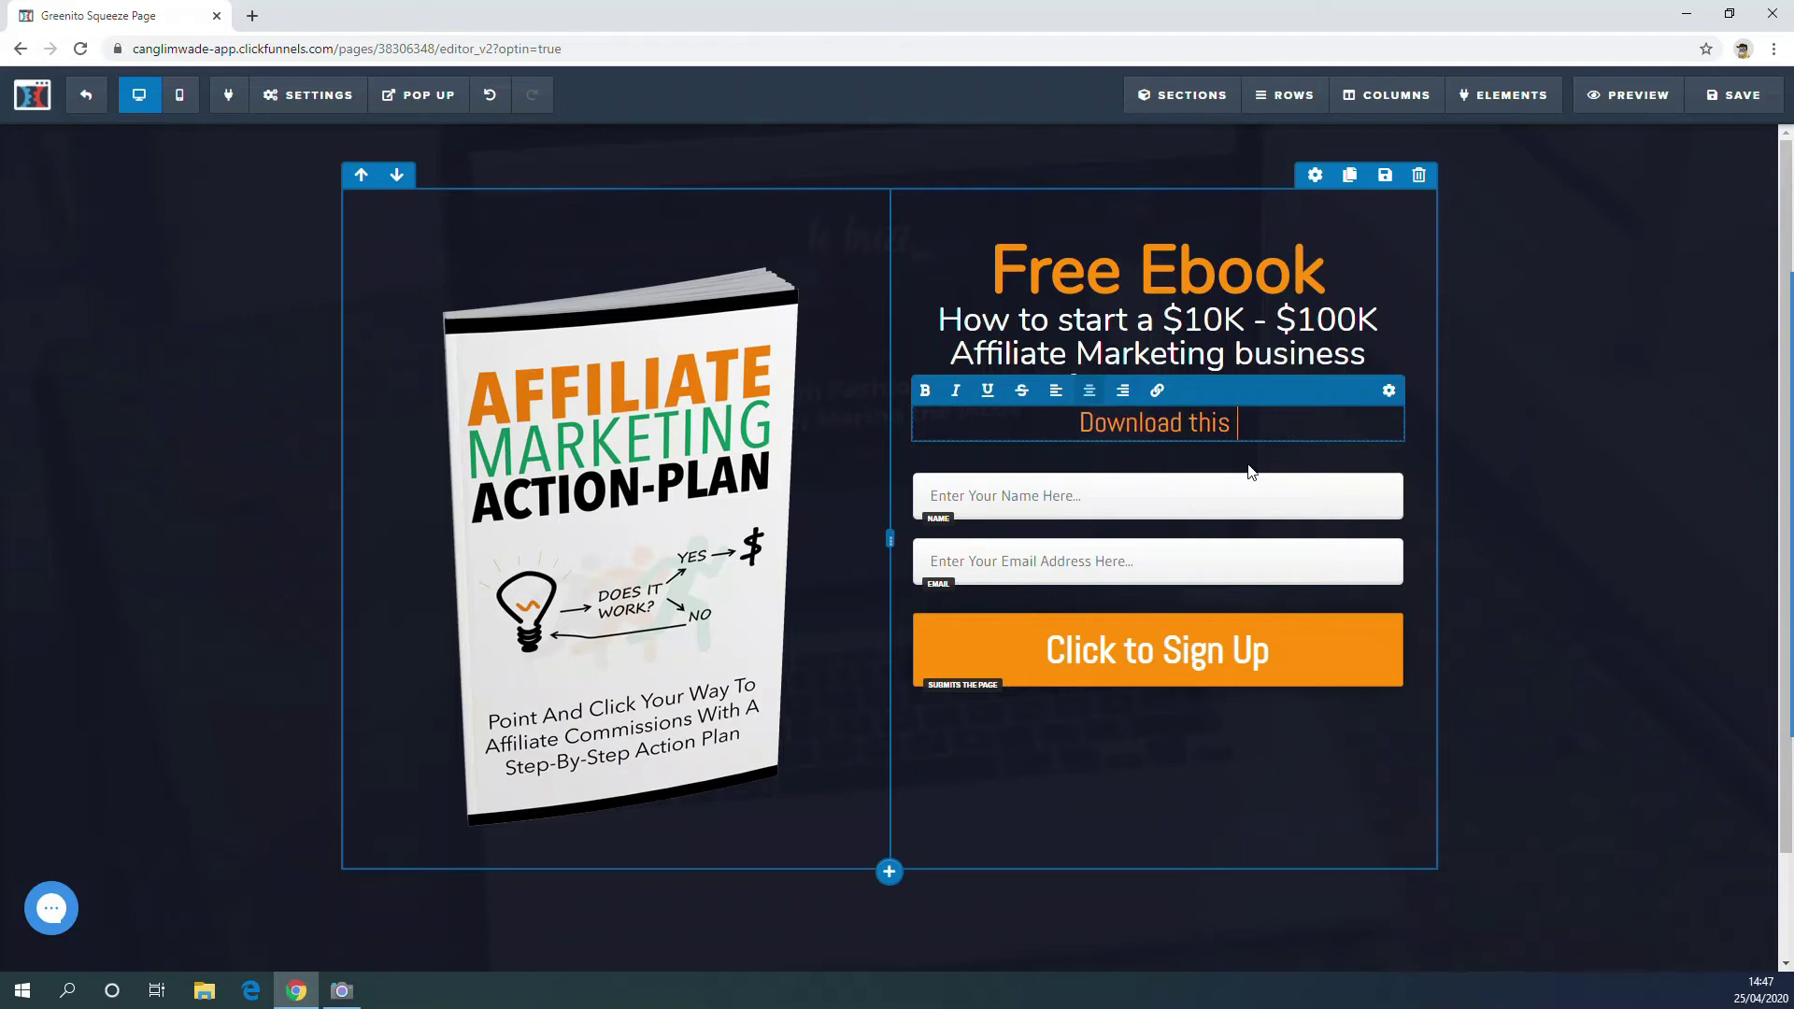
{"action": "type", "text": "and "}
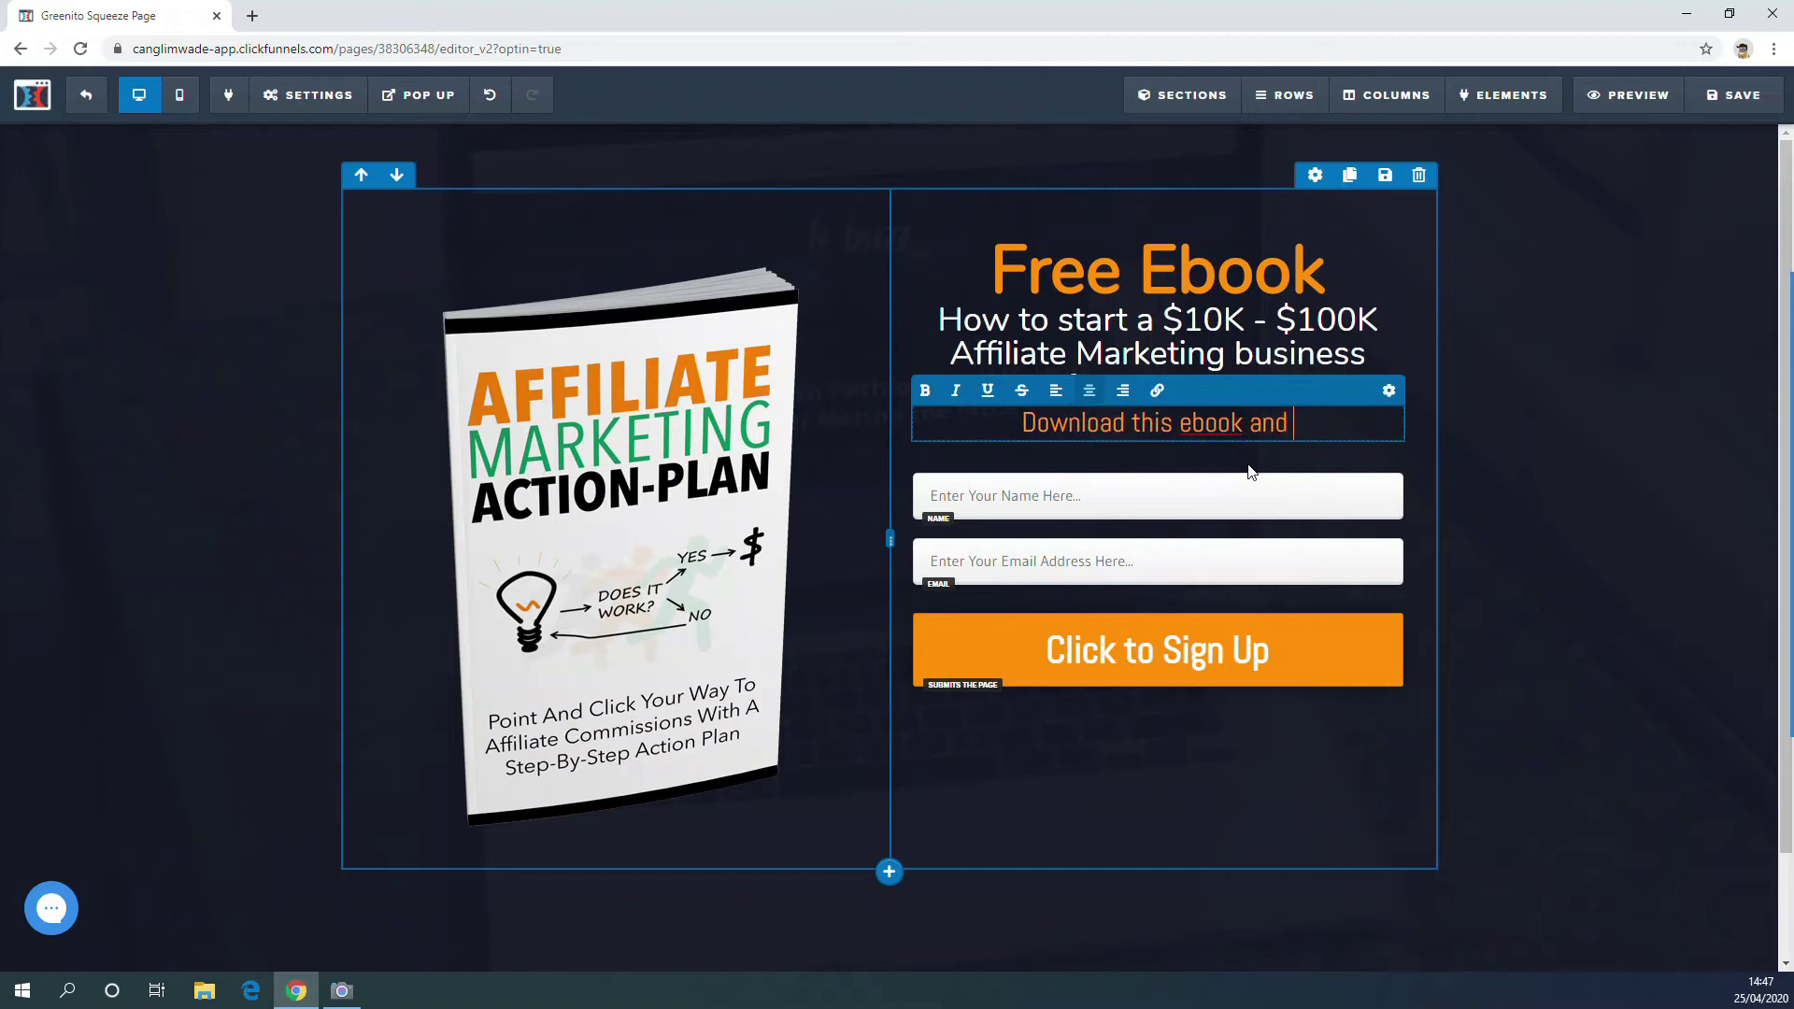
{"action": "type", "text": "get started "}
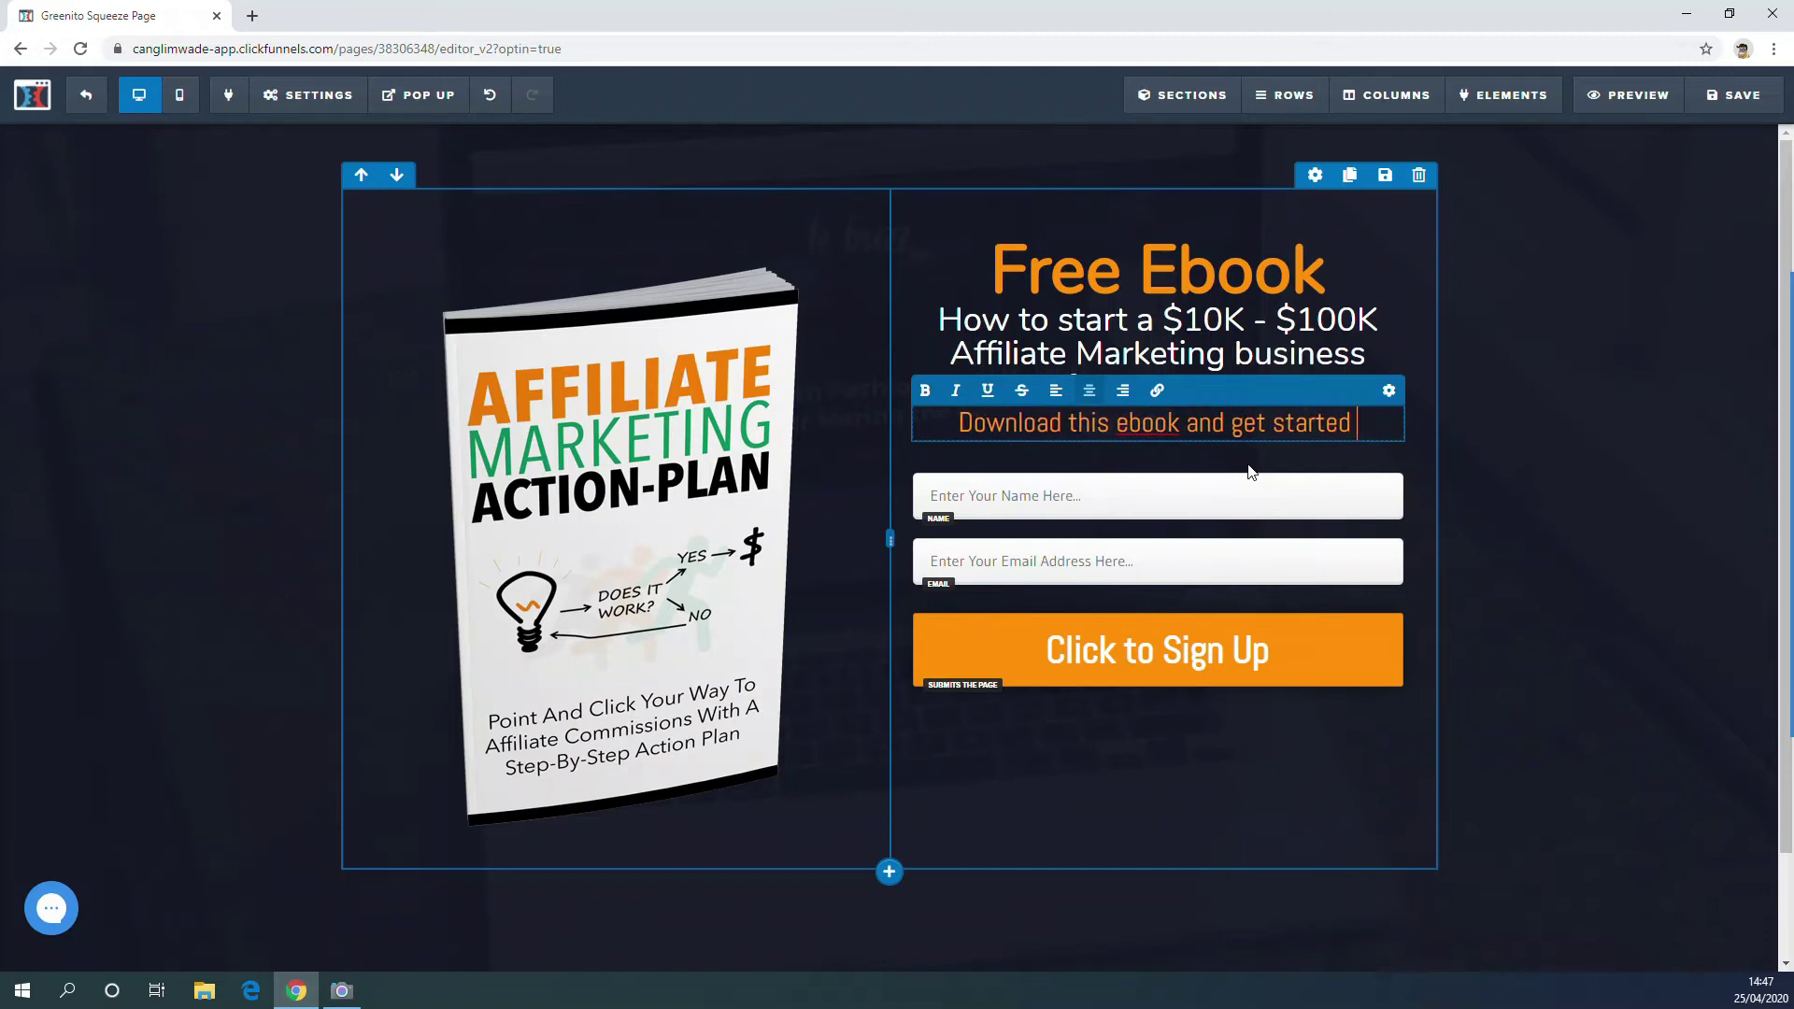
{"action": "type", "text": "TODAY!!"}
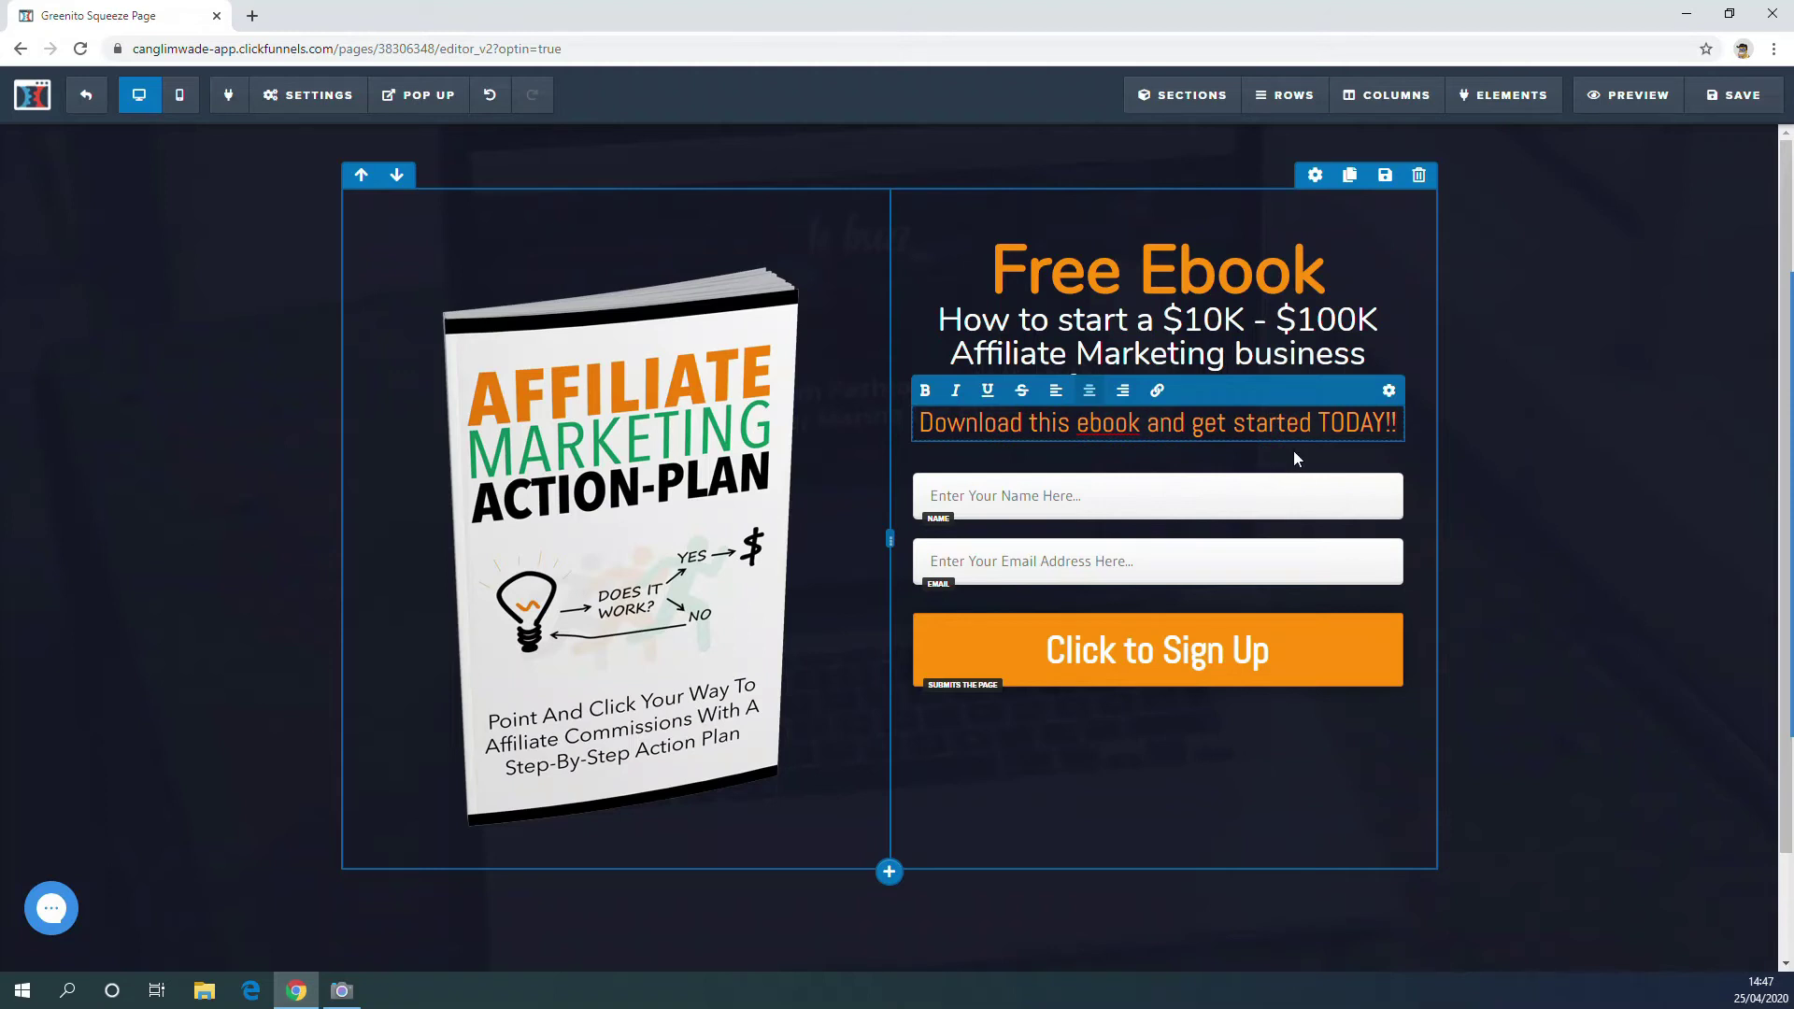
{"action": "left_click", "coordinate": [1294, 453]}
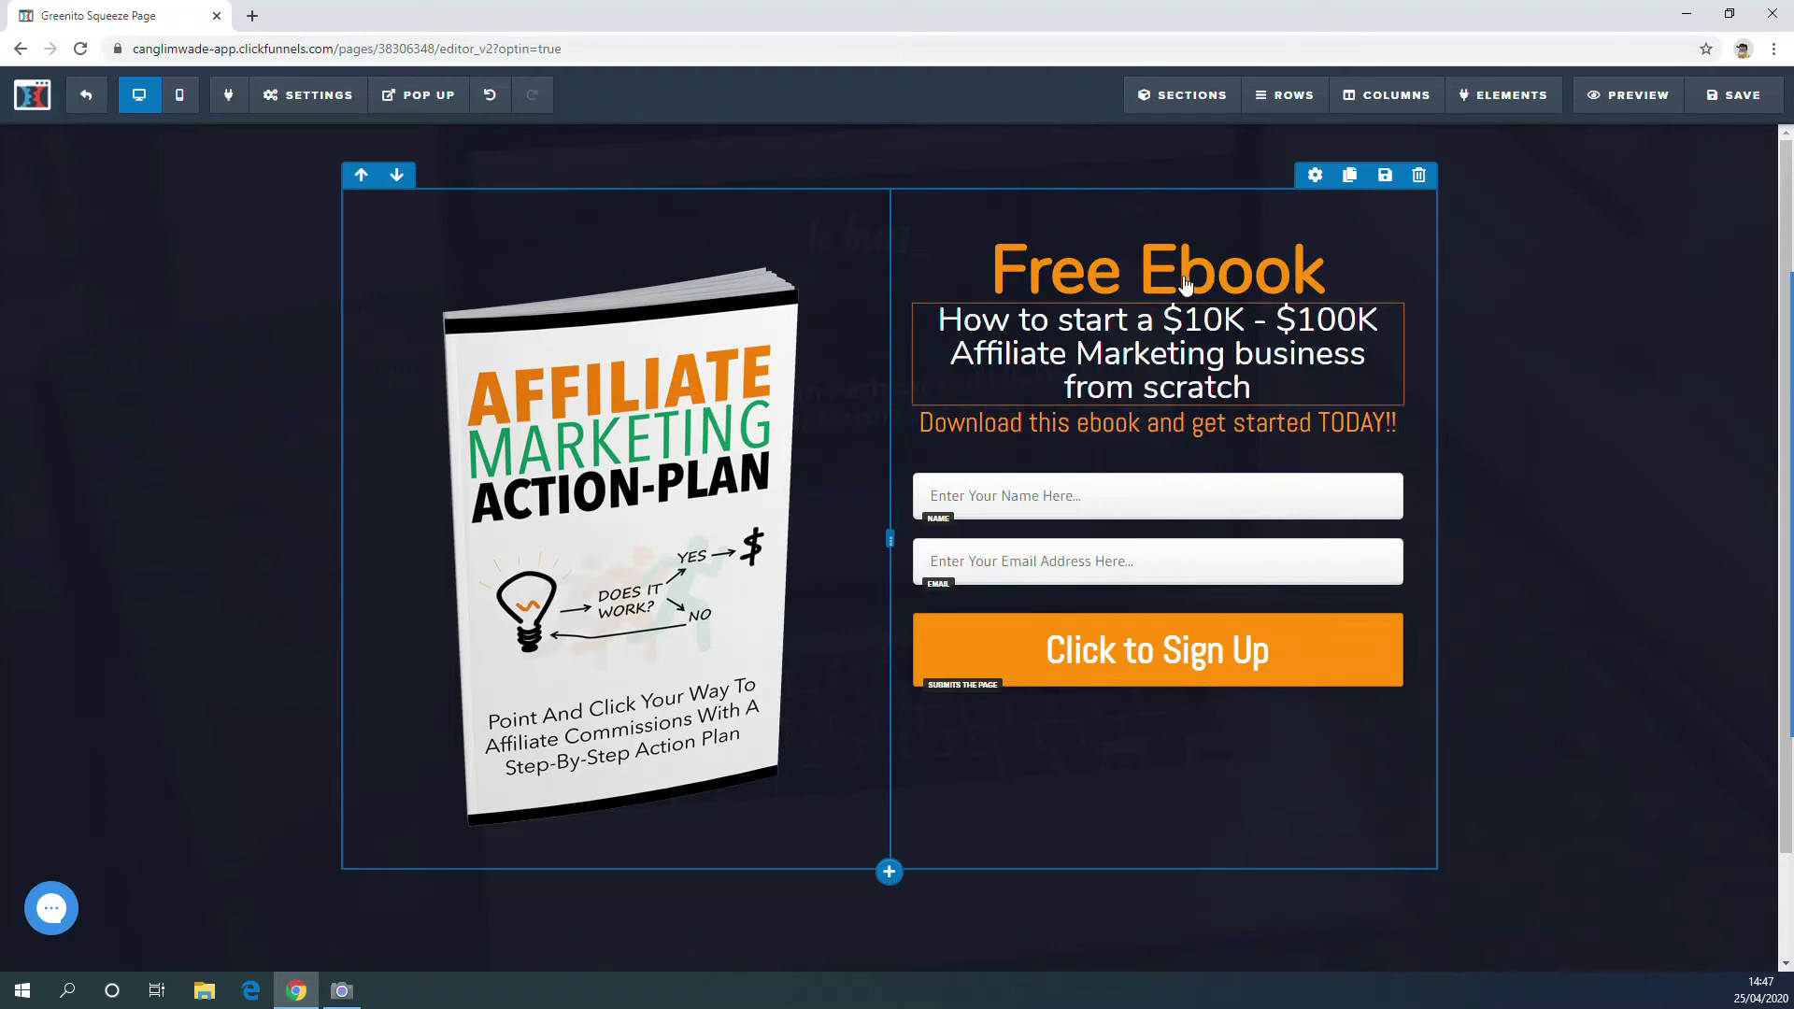
Set the top margin of the white "How to start" headline to 40.
{"action": "left_click", "coordinate": [1193, 346]}
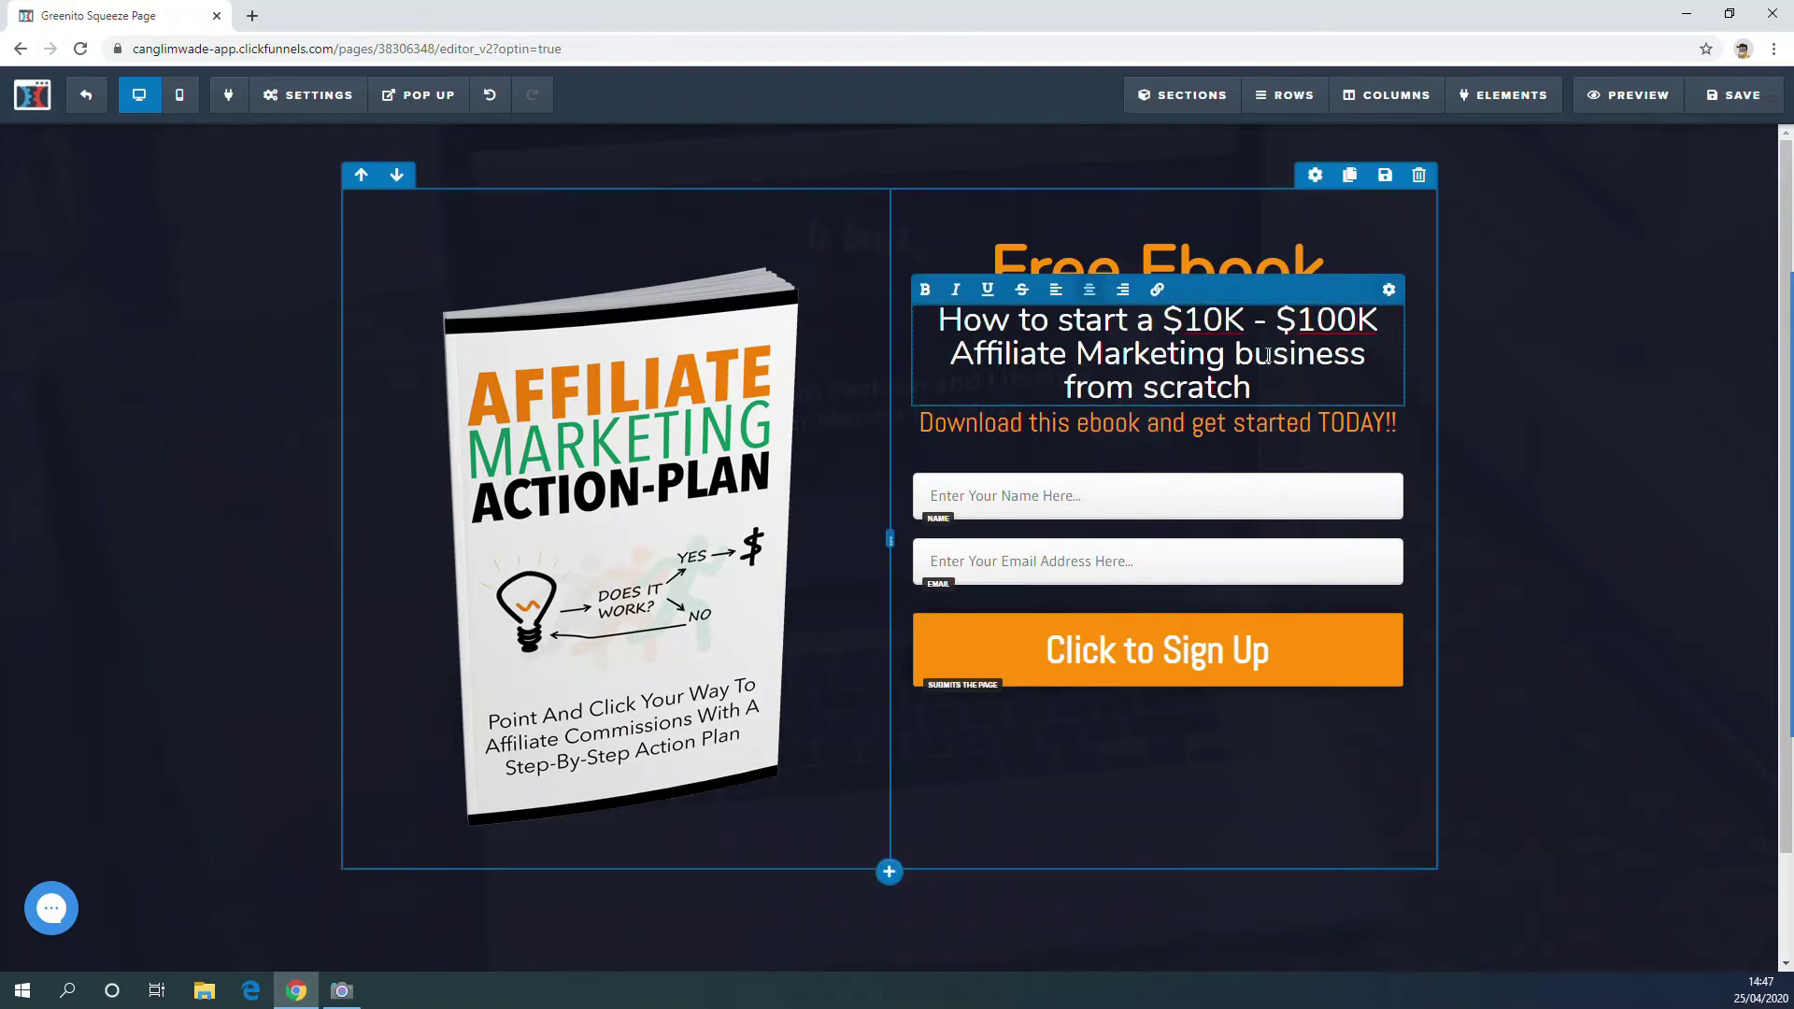
{"action": "left_click", "coordinate": [1390, 291]}
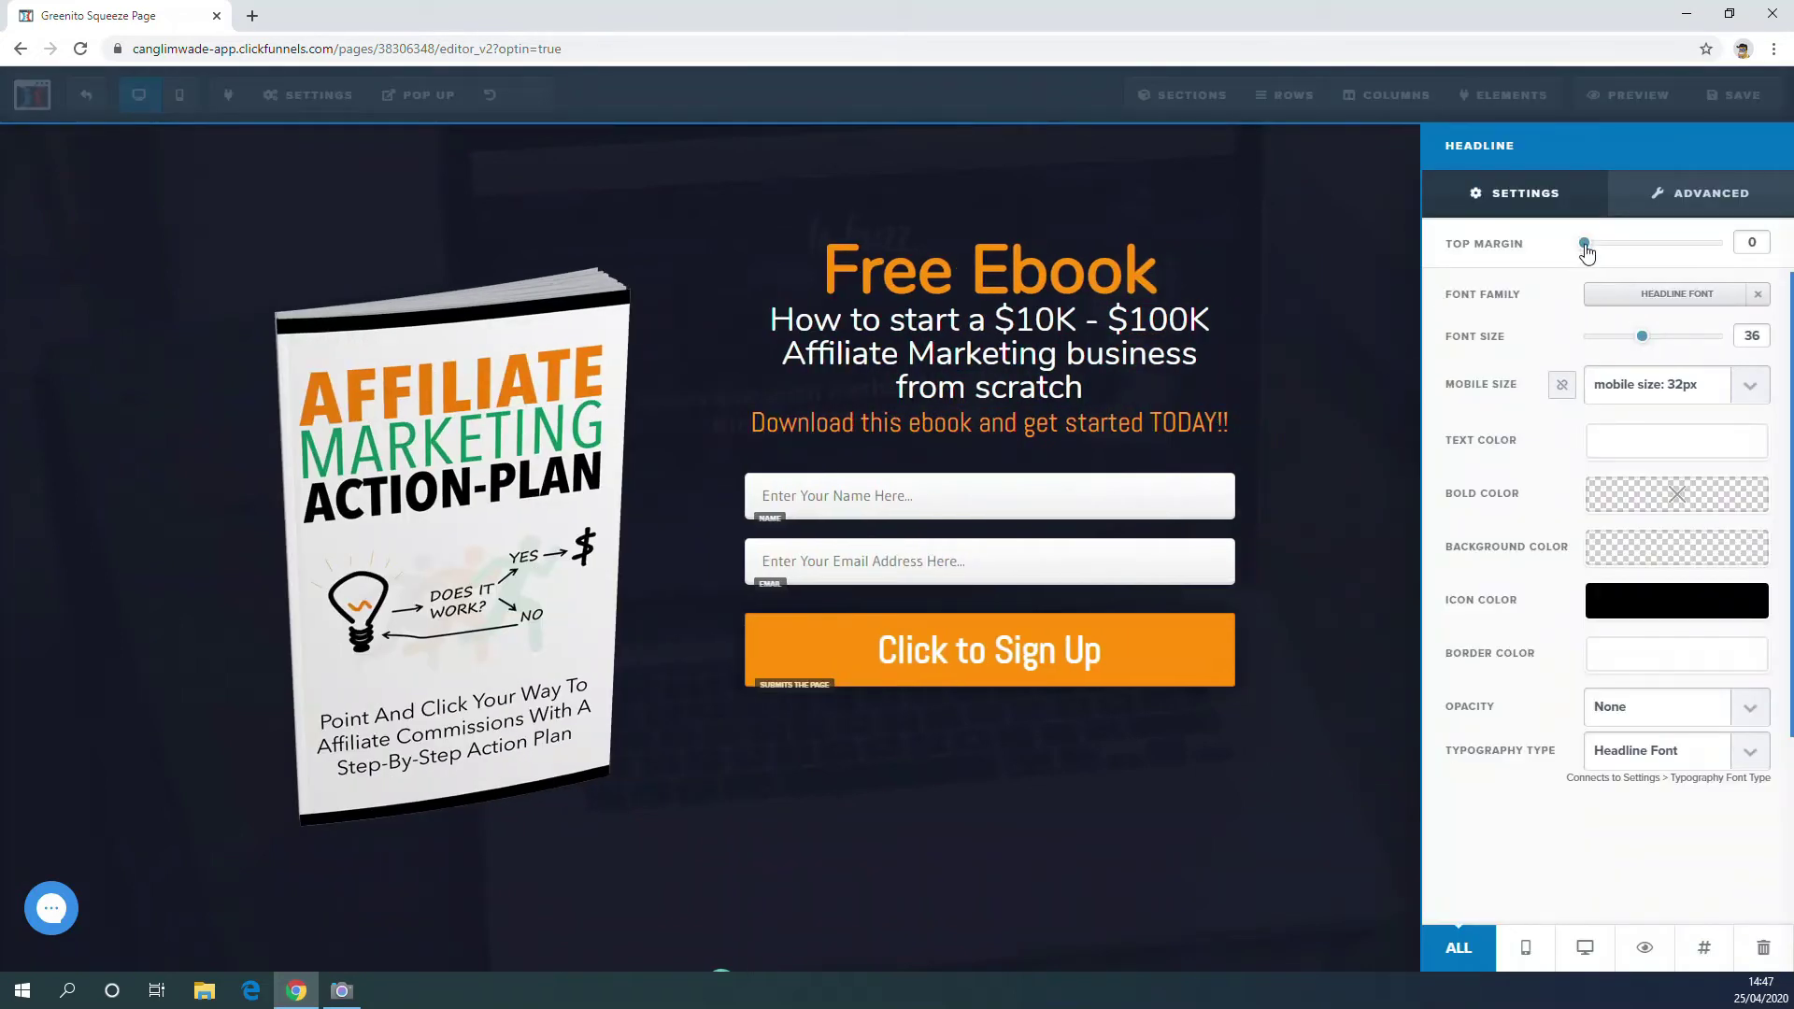
{"action": "left_click_drag", "start_coordinate": [1586, 250], "coordinate": [1651, 247]}
{"action": "left_click", "coordinate": [1643, 247]}
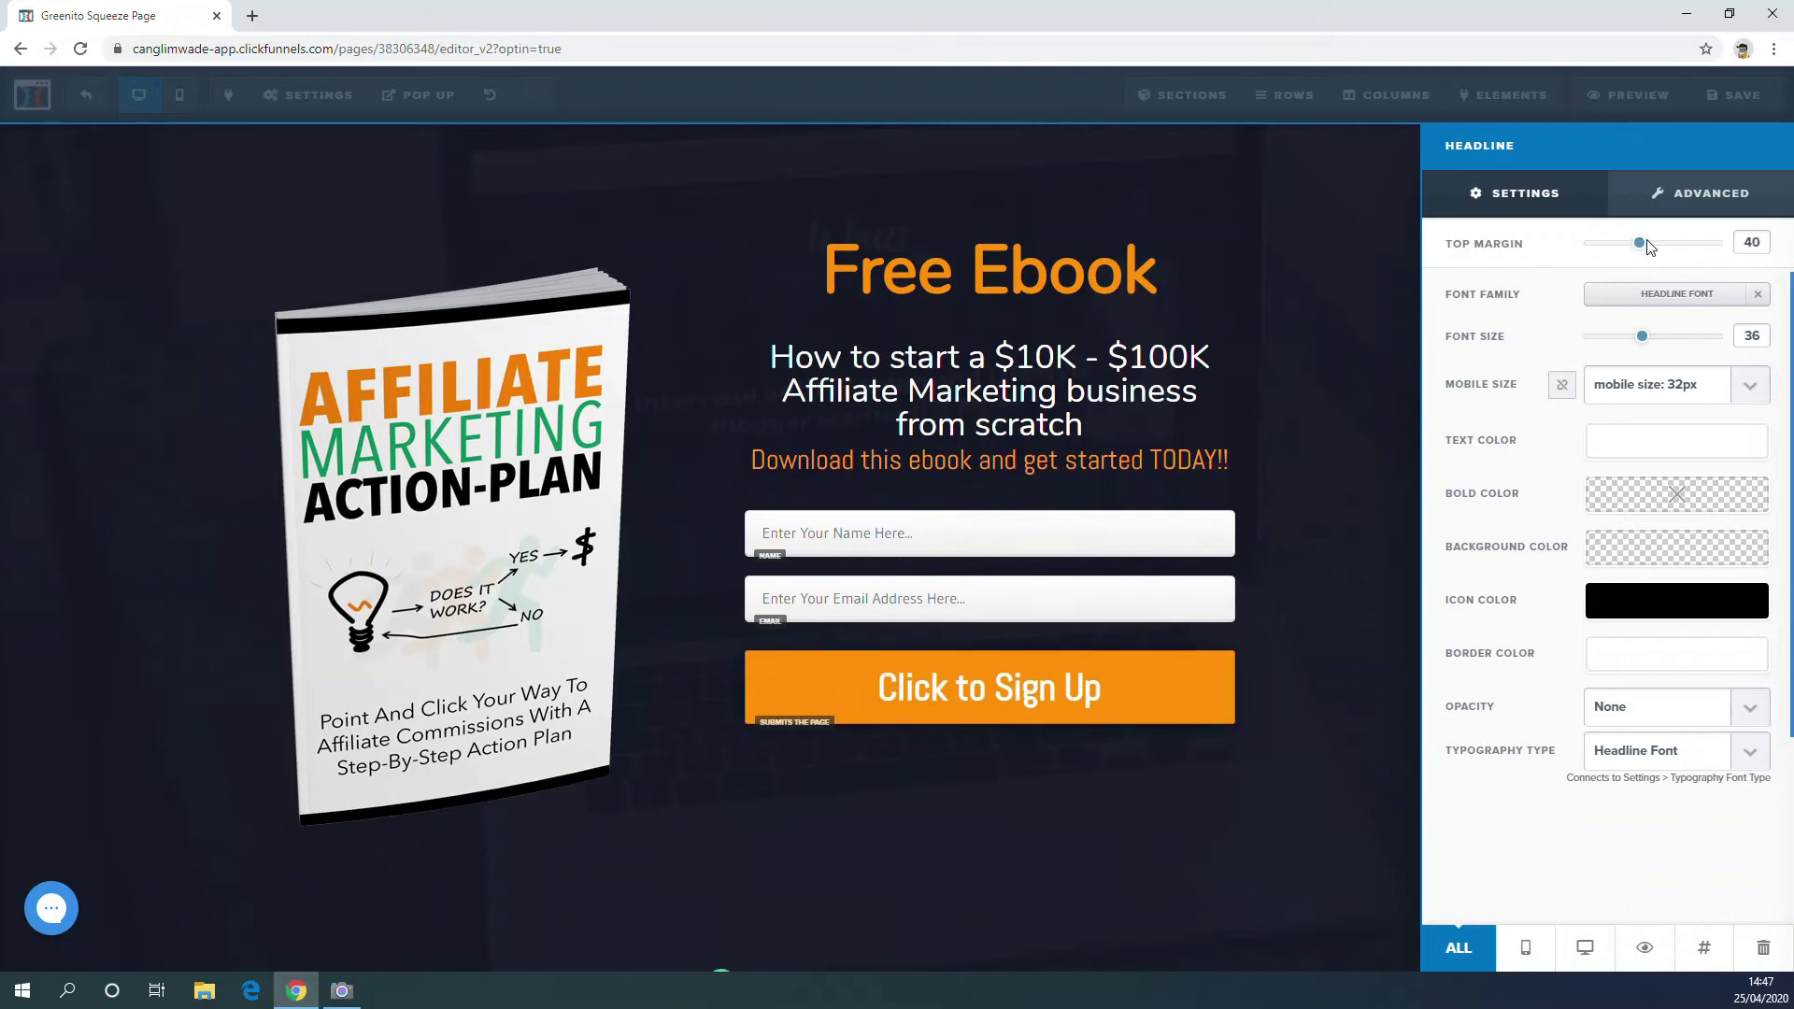
{"action": "left_click", "coordinate": [1090, 467]}
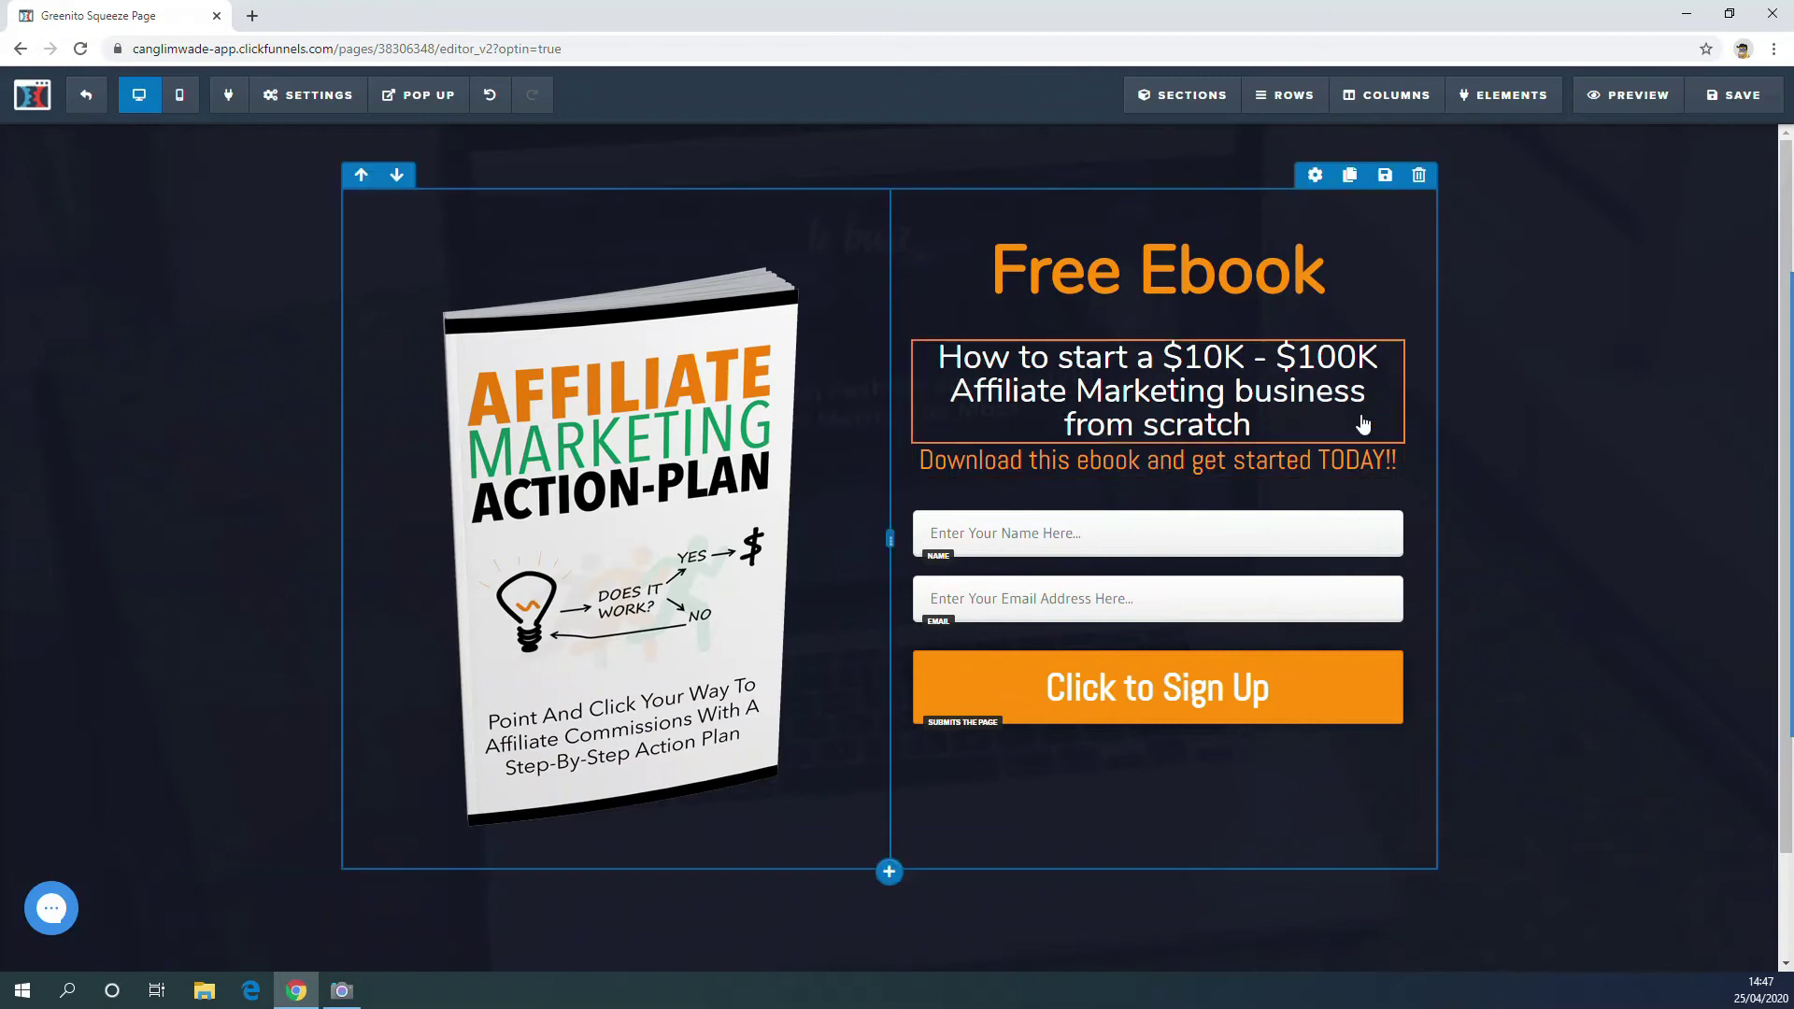
Set the top margin of the orange "Download this ebook" sub-headline to 40.
{"action": "mouse_move", "coordinate": [1325, 458]}
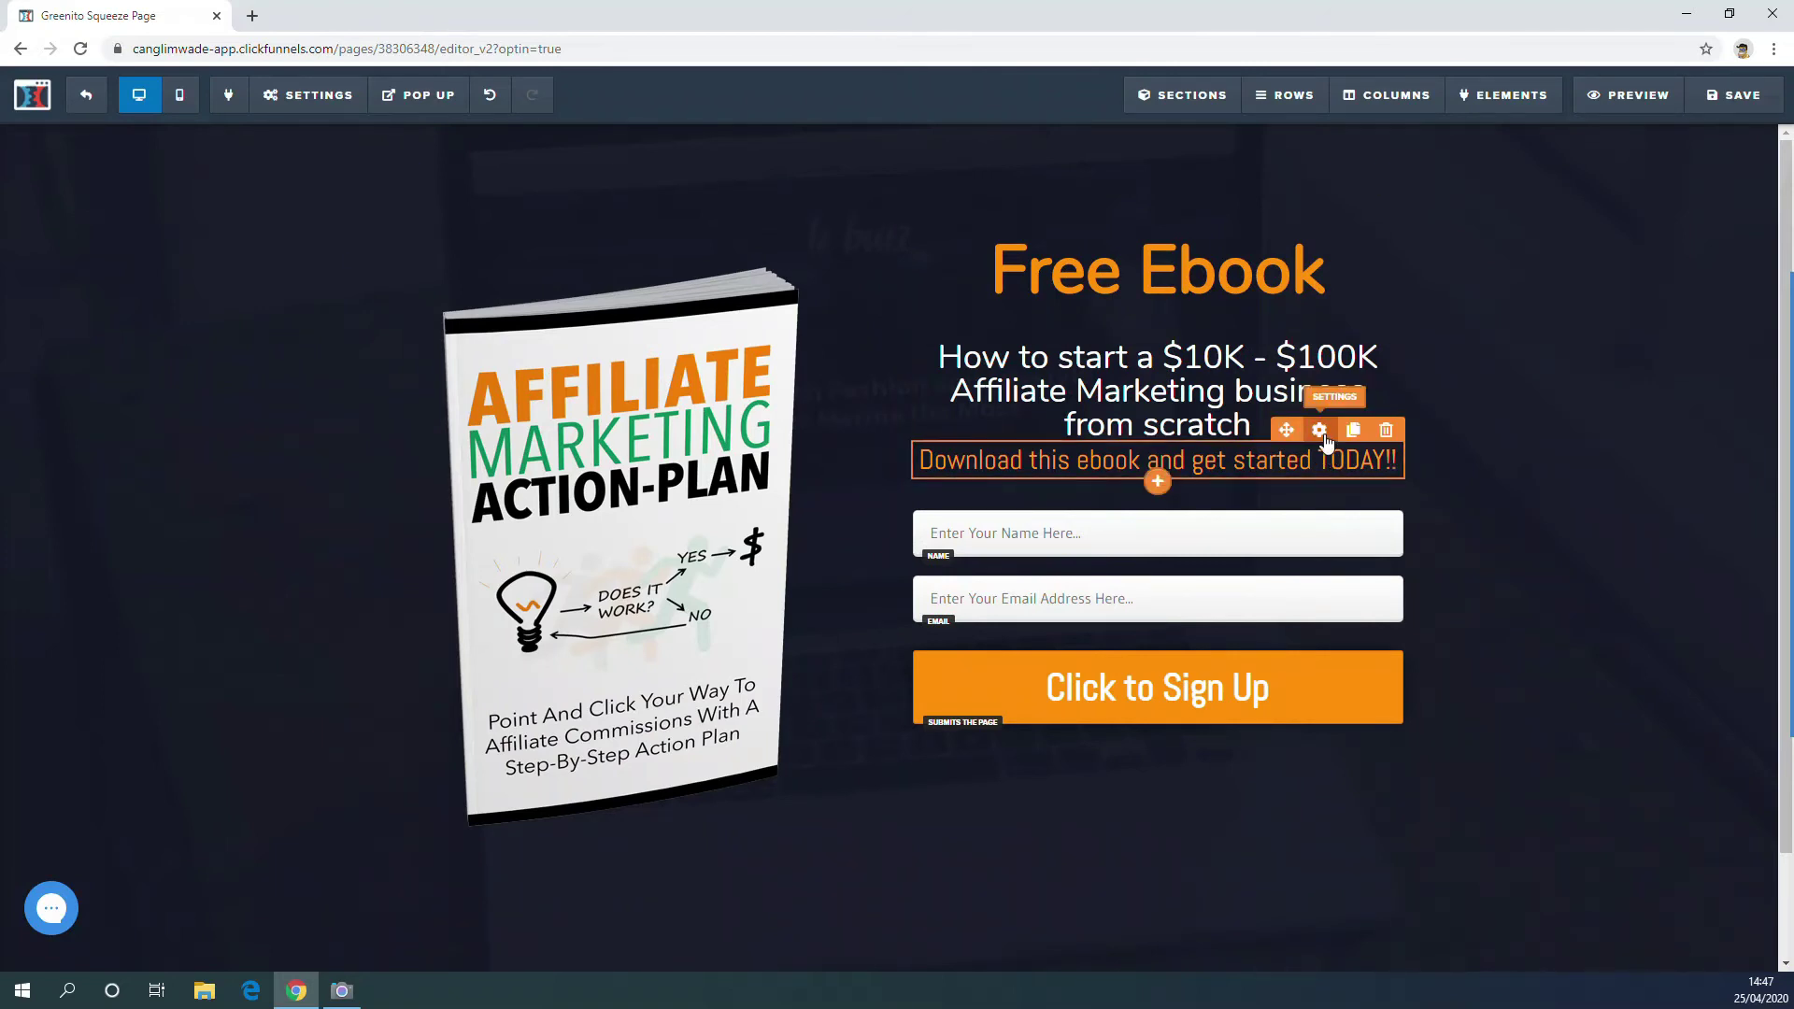
{"action": "left_click", "coordinate": [1326, 437]}
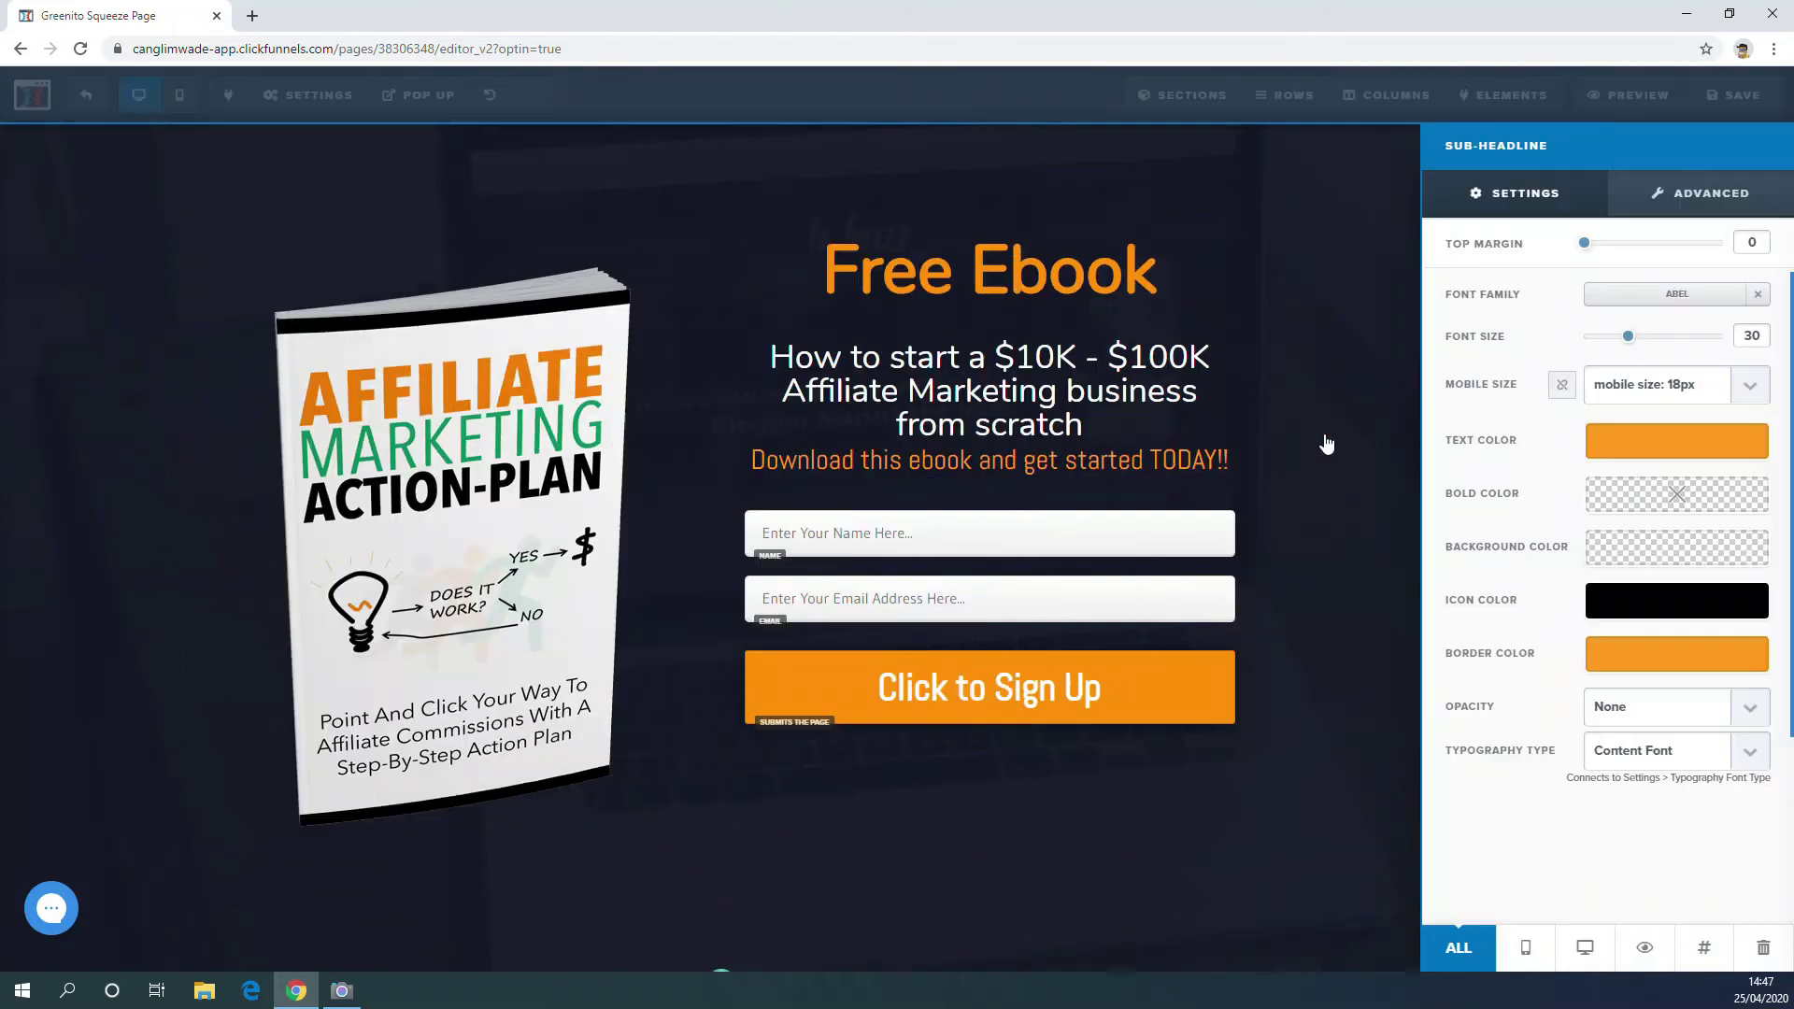
{"action": "left_click_drag", "start_coordinate": [1586, 252], "coordinate": [1642, 251]}
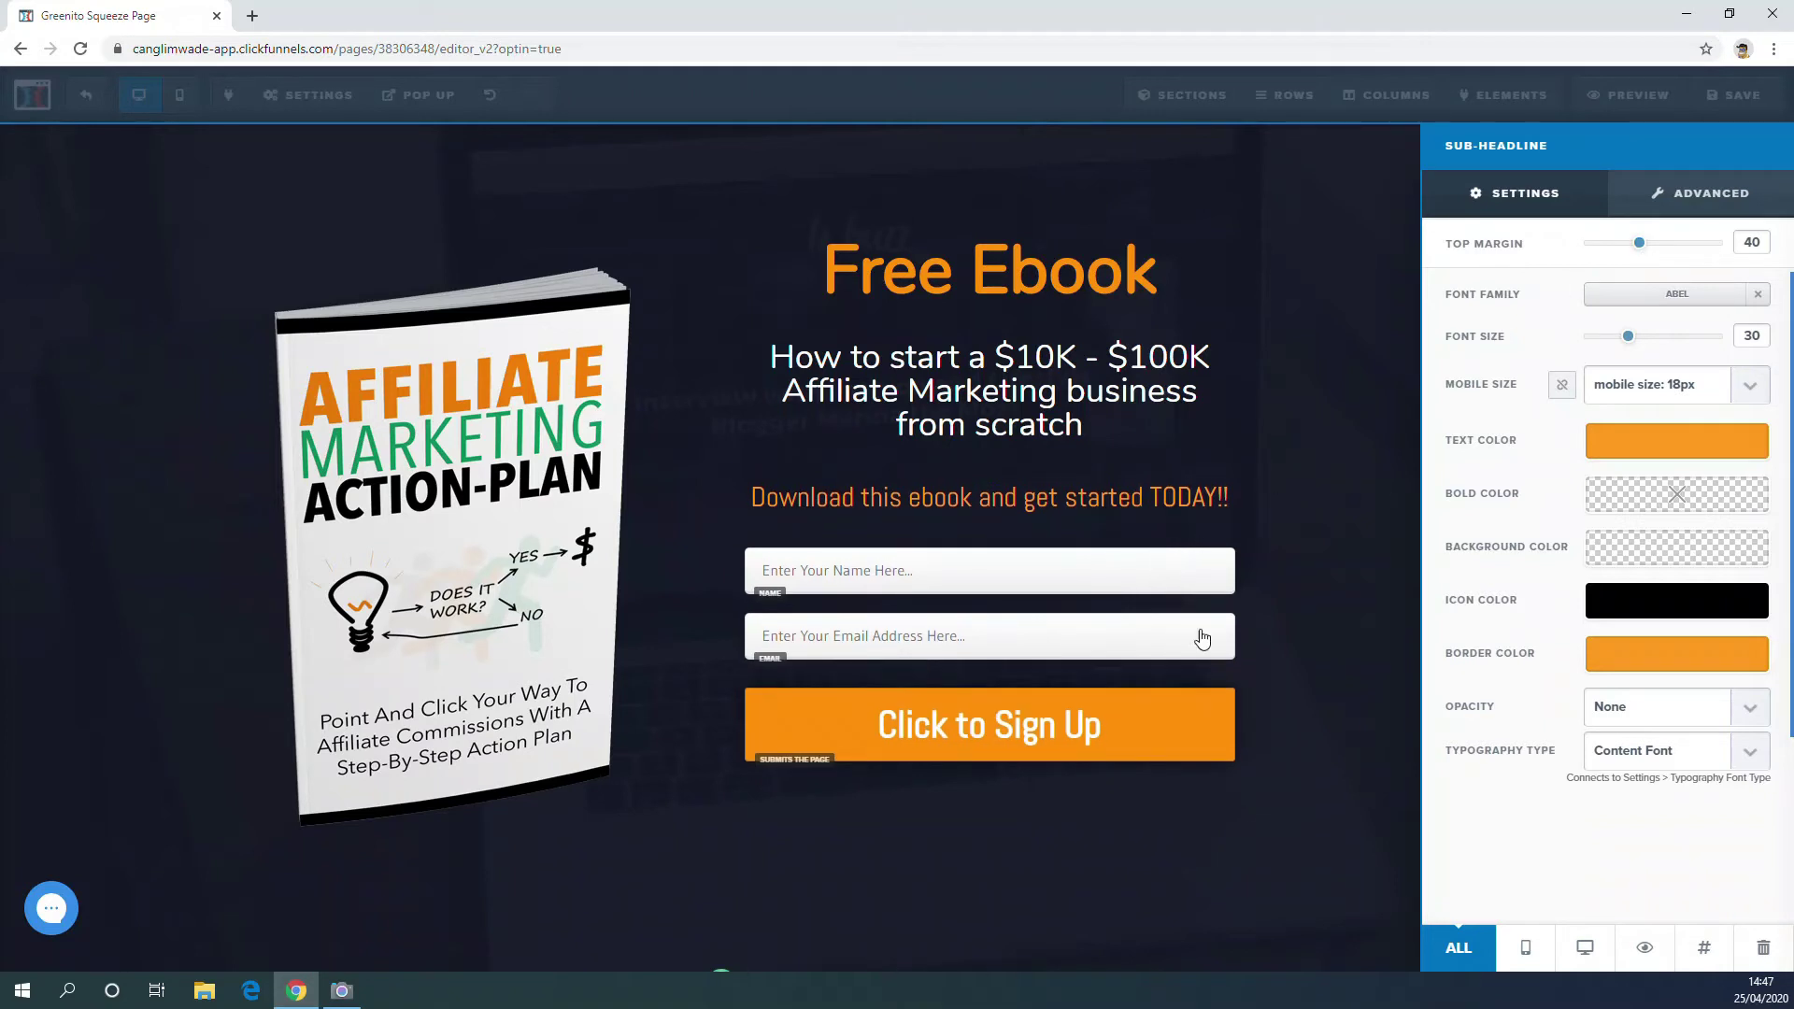
{"action": "left_click", "coordinate": [1201, 562]}
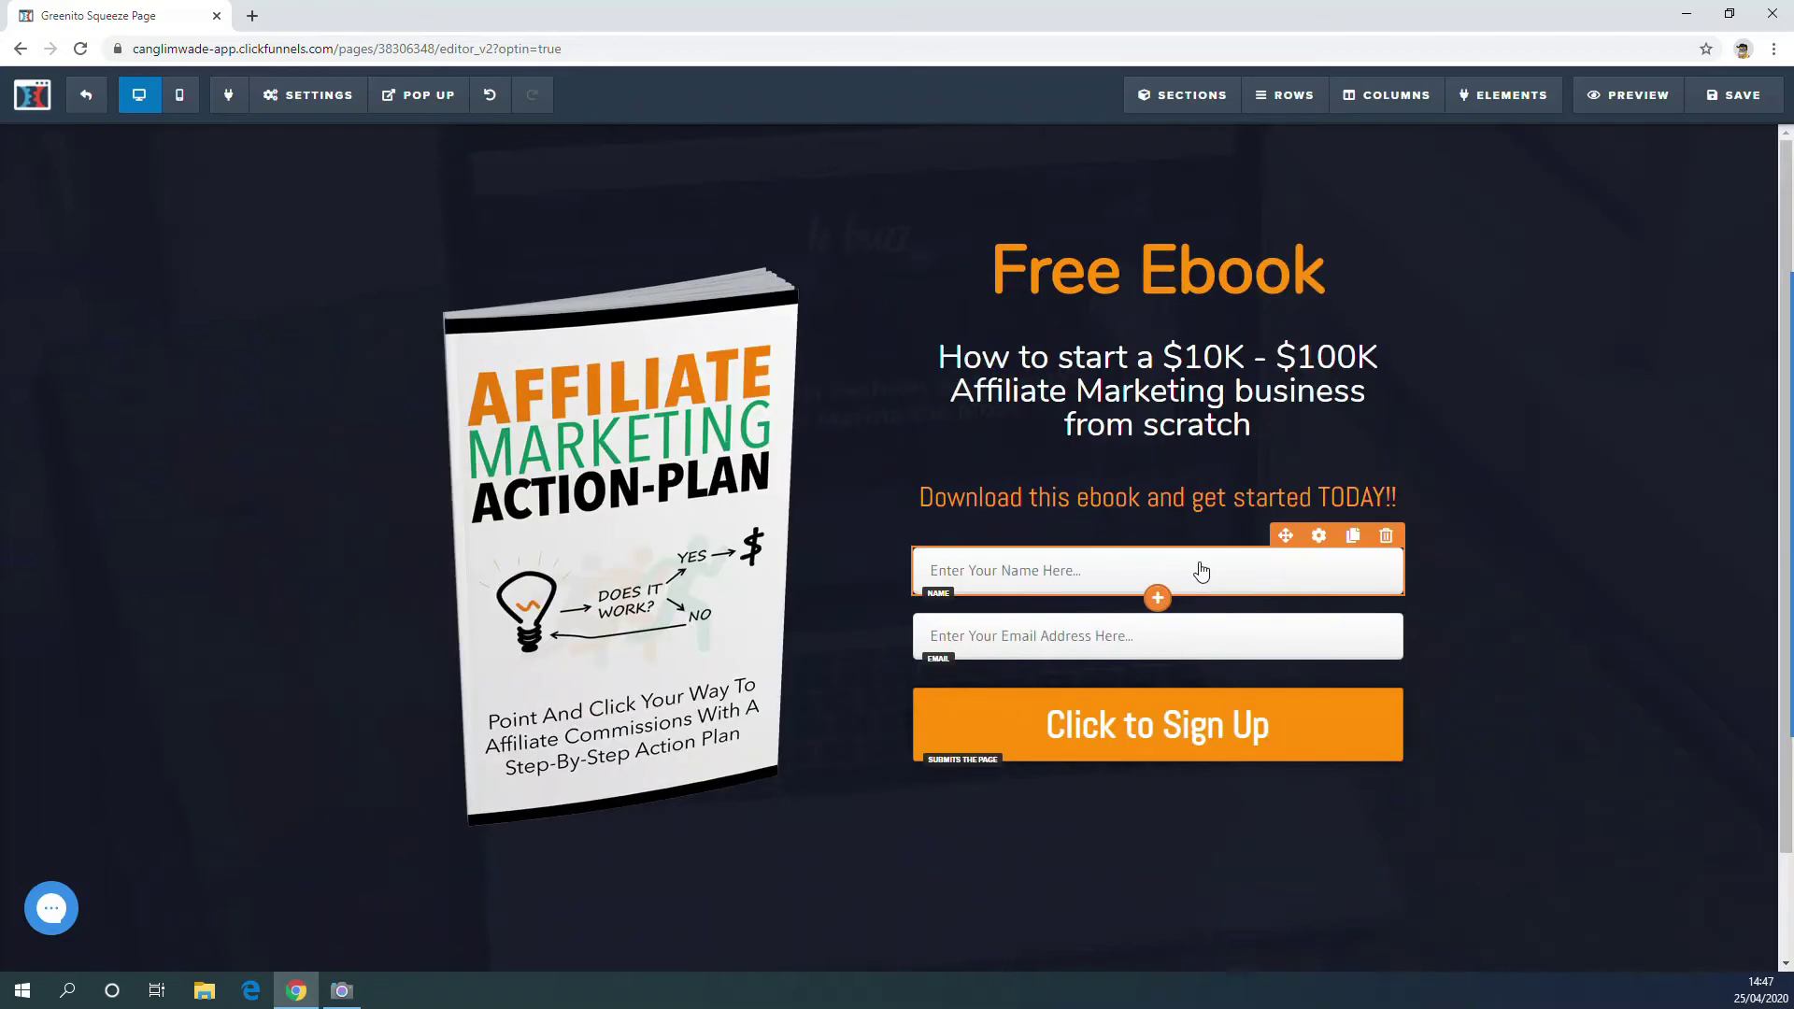
Set the top margin of the name input field to 60.
{"action": "mouse_move", "coordinate": [1327, 553]}
{"action": "left_click", "coordinate": [1319, 539]}
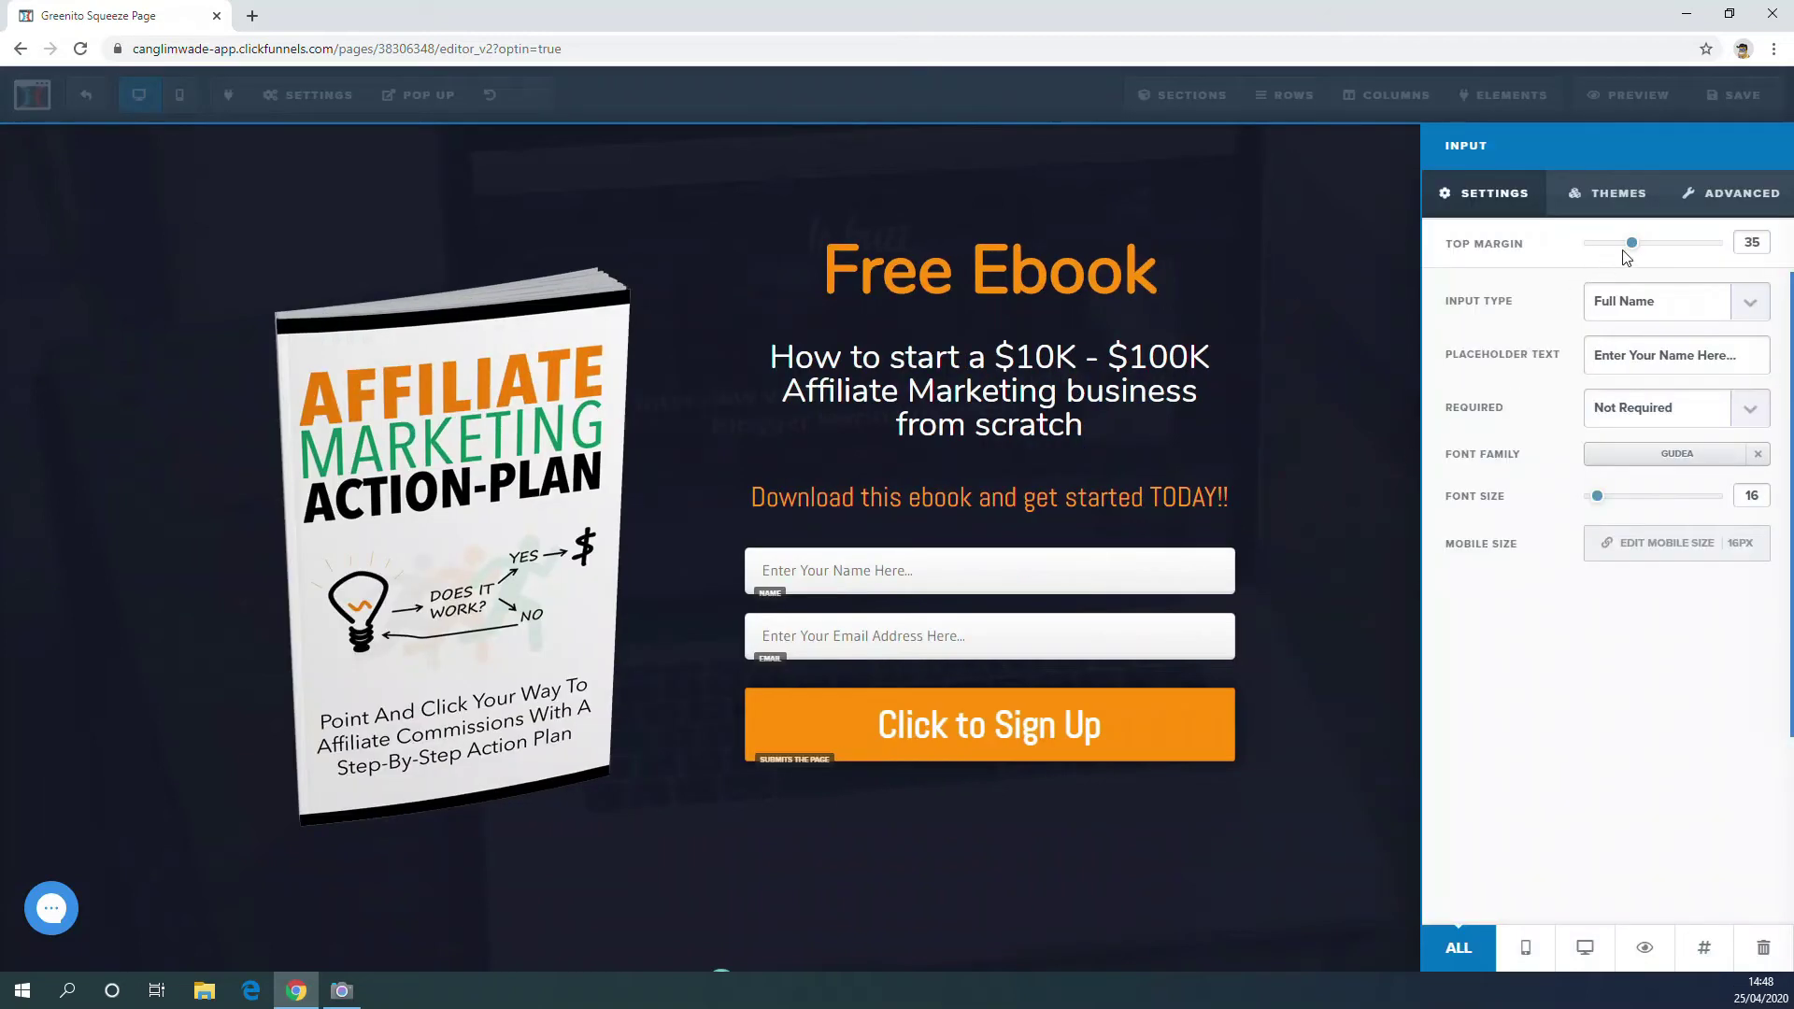
{"action": "left_click_drag", "start_coordinate": [1636, 245], "coordinate": [1679, 248]}
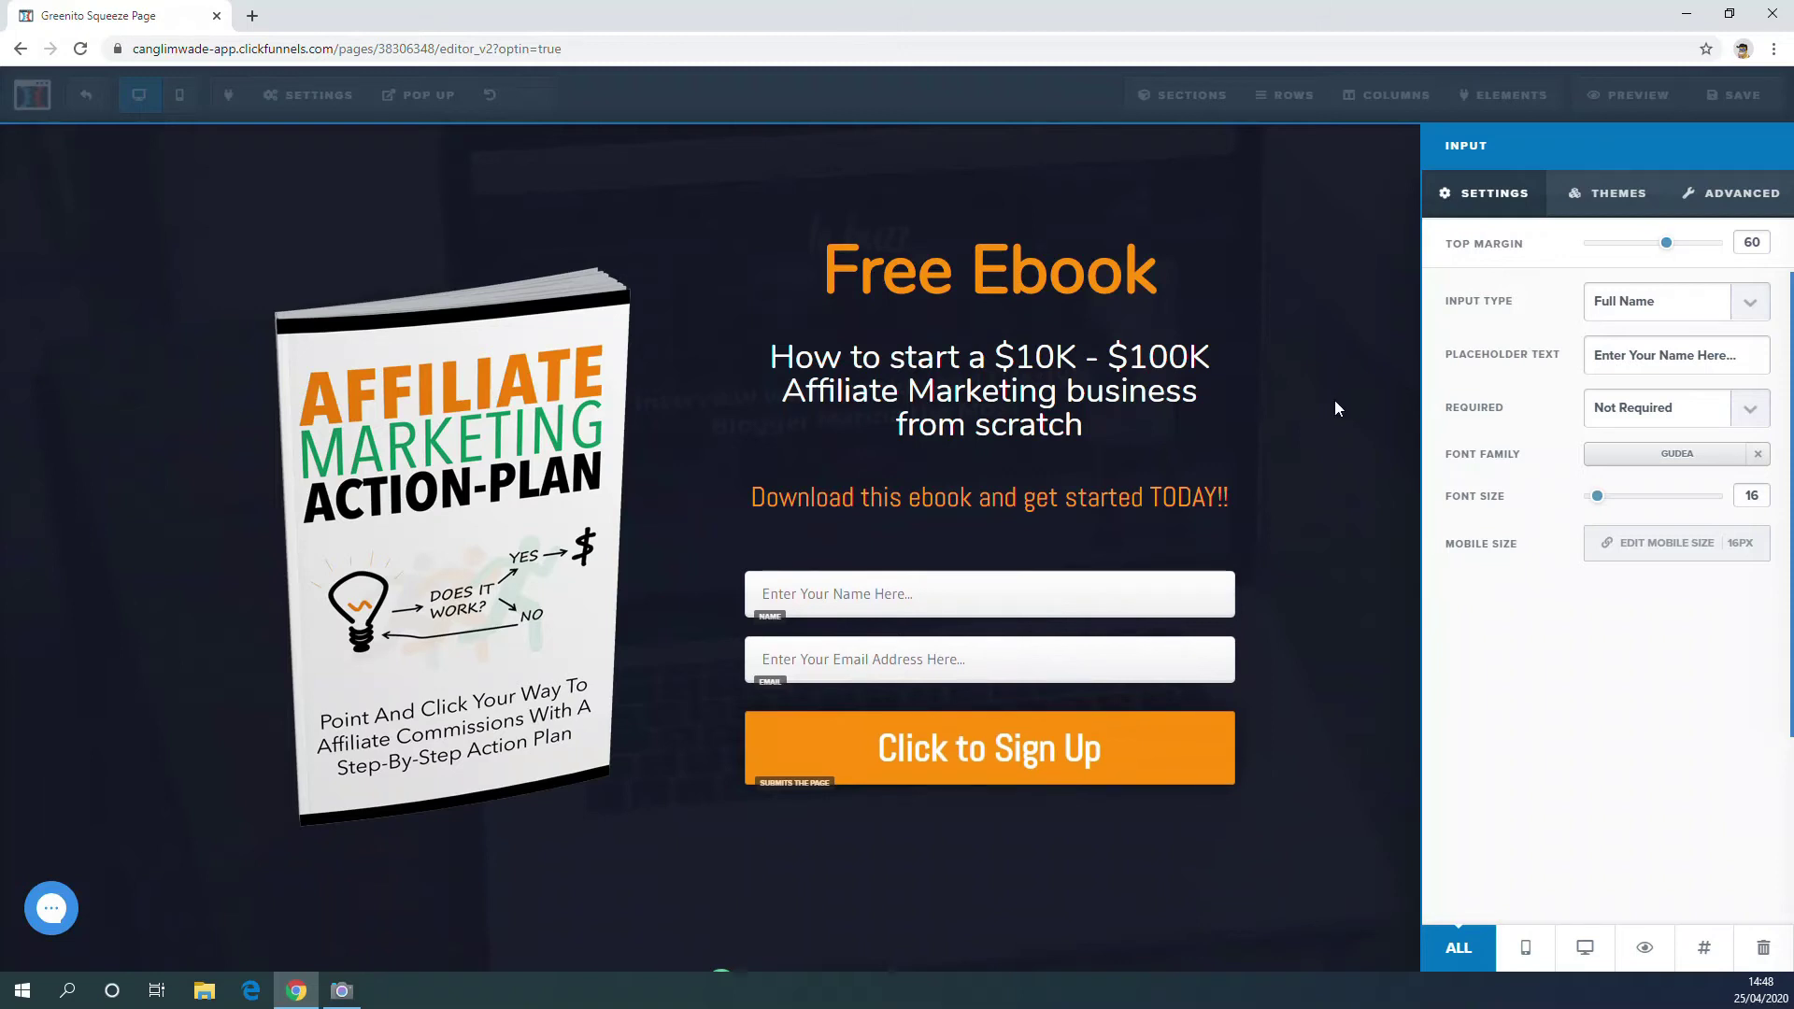
{"action": "left_click", "coordinate": [1335, 402]}
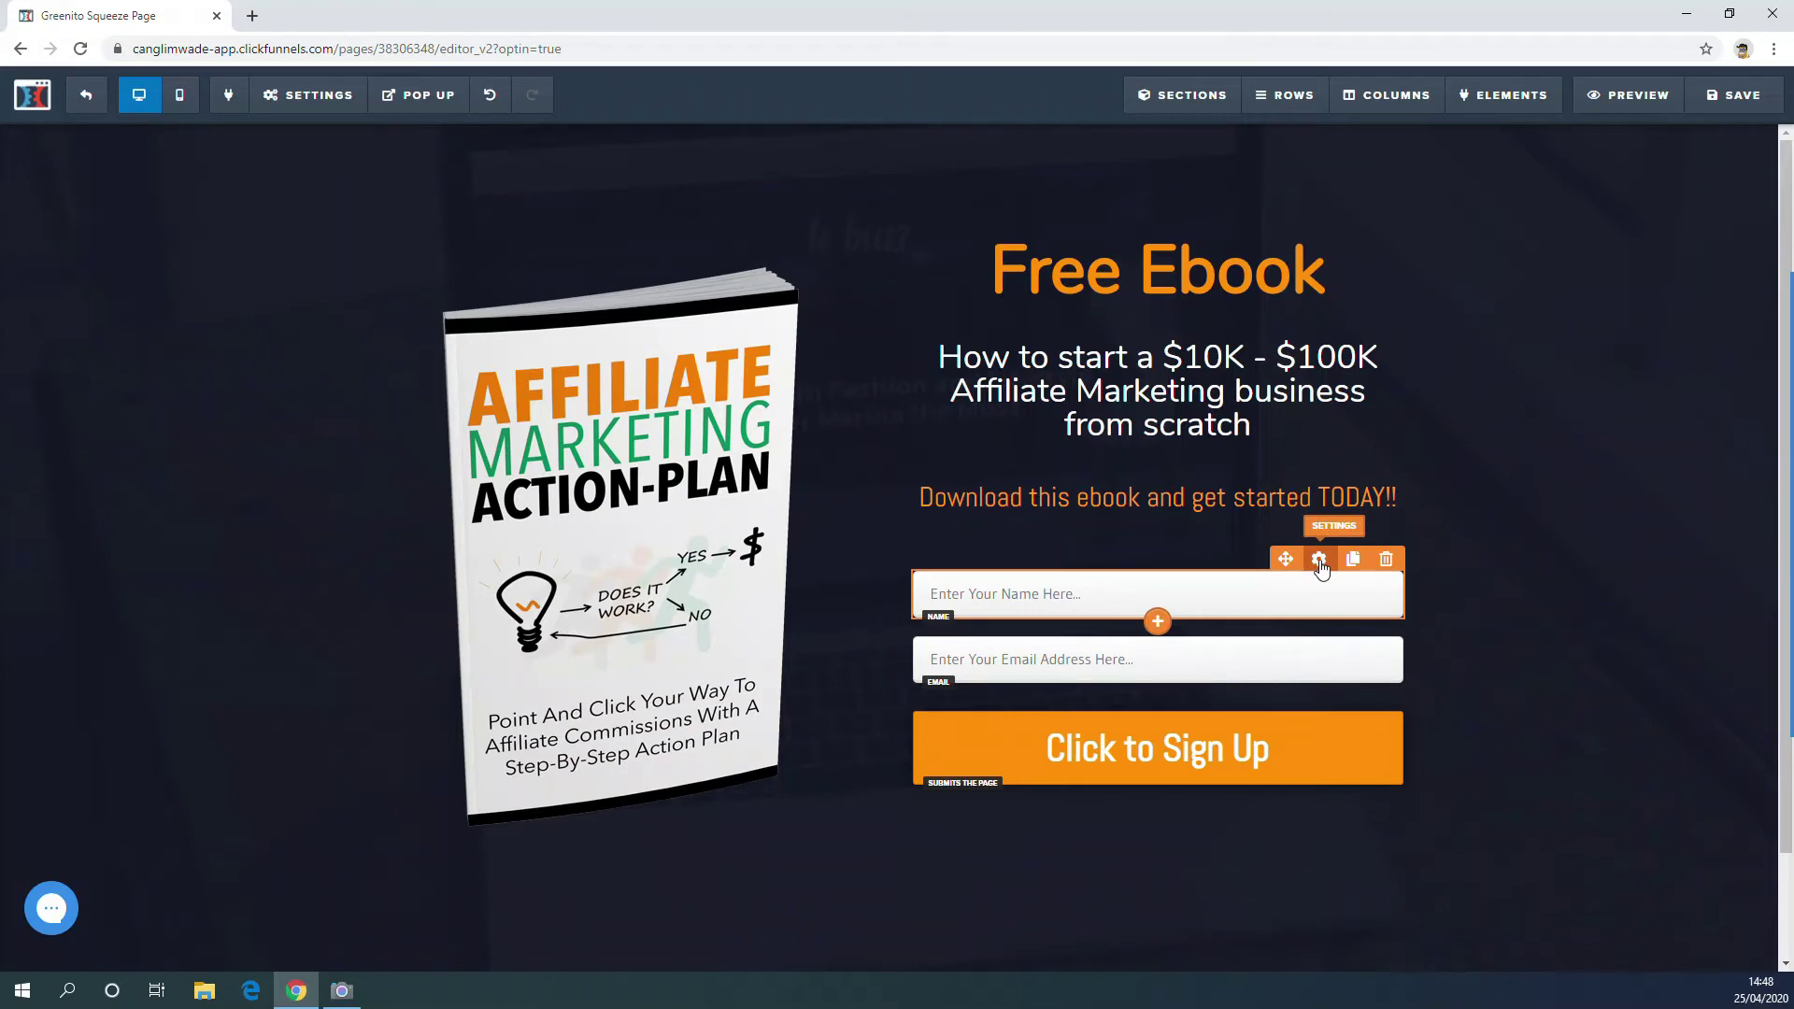
Check the required setting of the name input field and of the email input field.
{"action": "left_click", "coordinate": [1320, 560]}
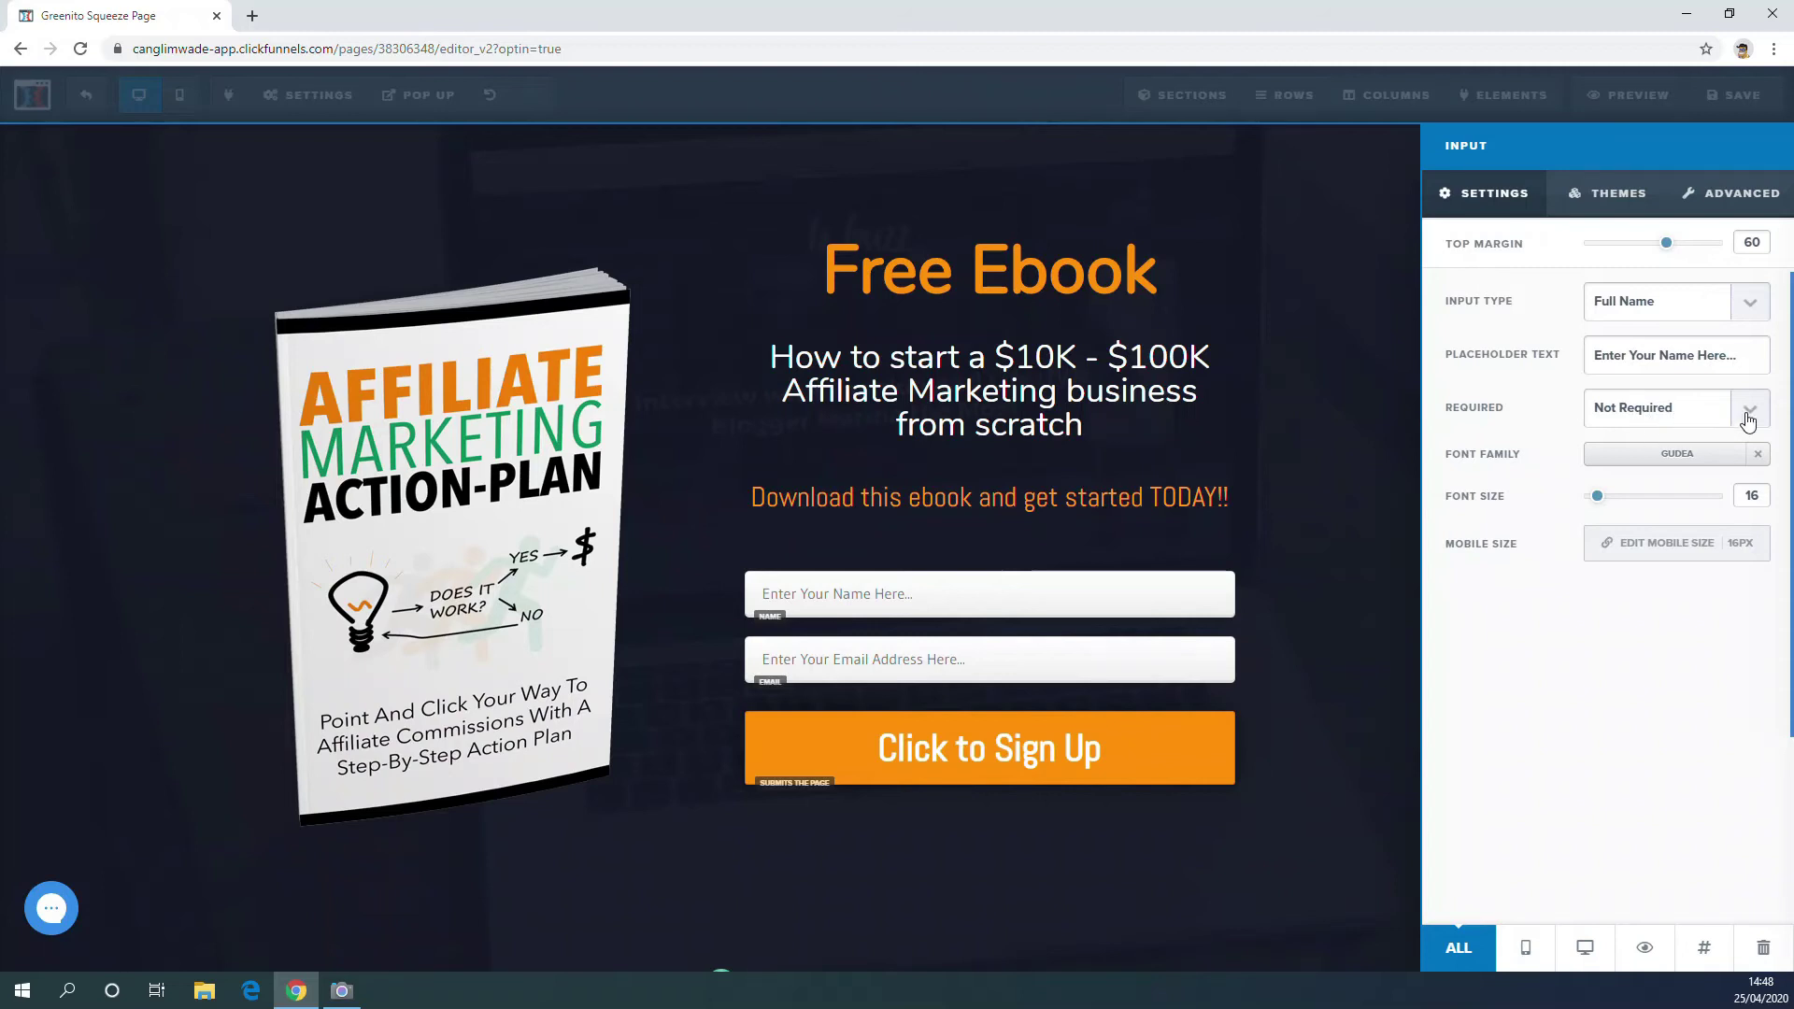
{"action": "mouse_move", "coordinate": [1754, 413]}
{"action": "left_click", "coordinate": [1740, 417]}
{"action": "left_click", "coordinate": [1736, 415]}
{"action": "left_click", "coordinate": [1041, 670]}
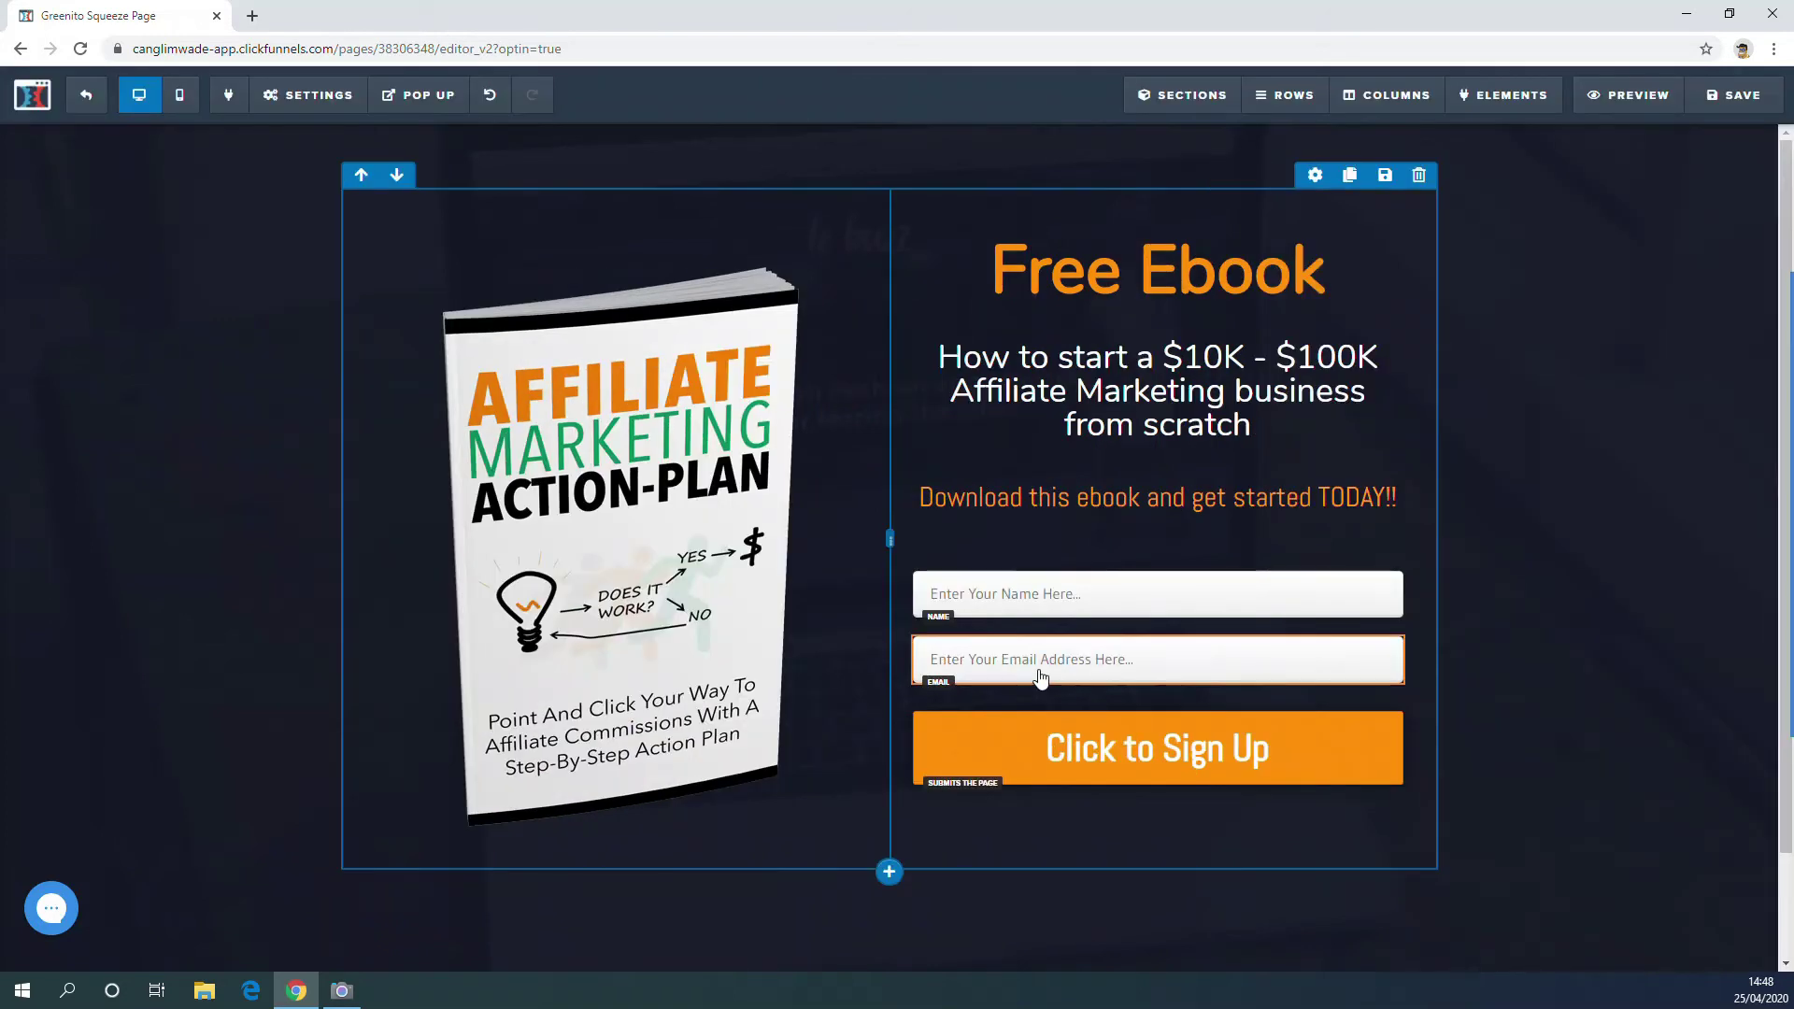
{"action": "mouse_move", "coordinate": [1321, 633]}
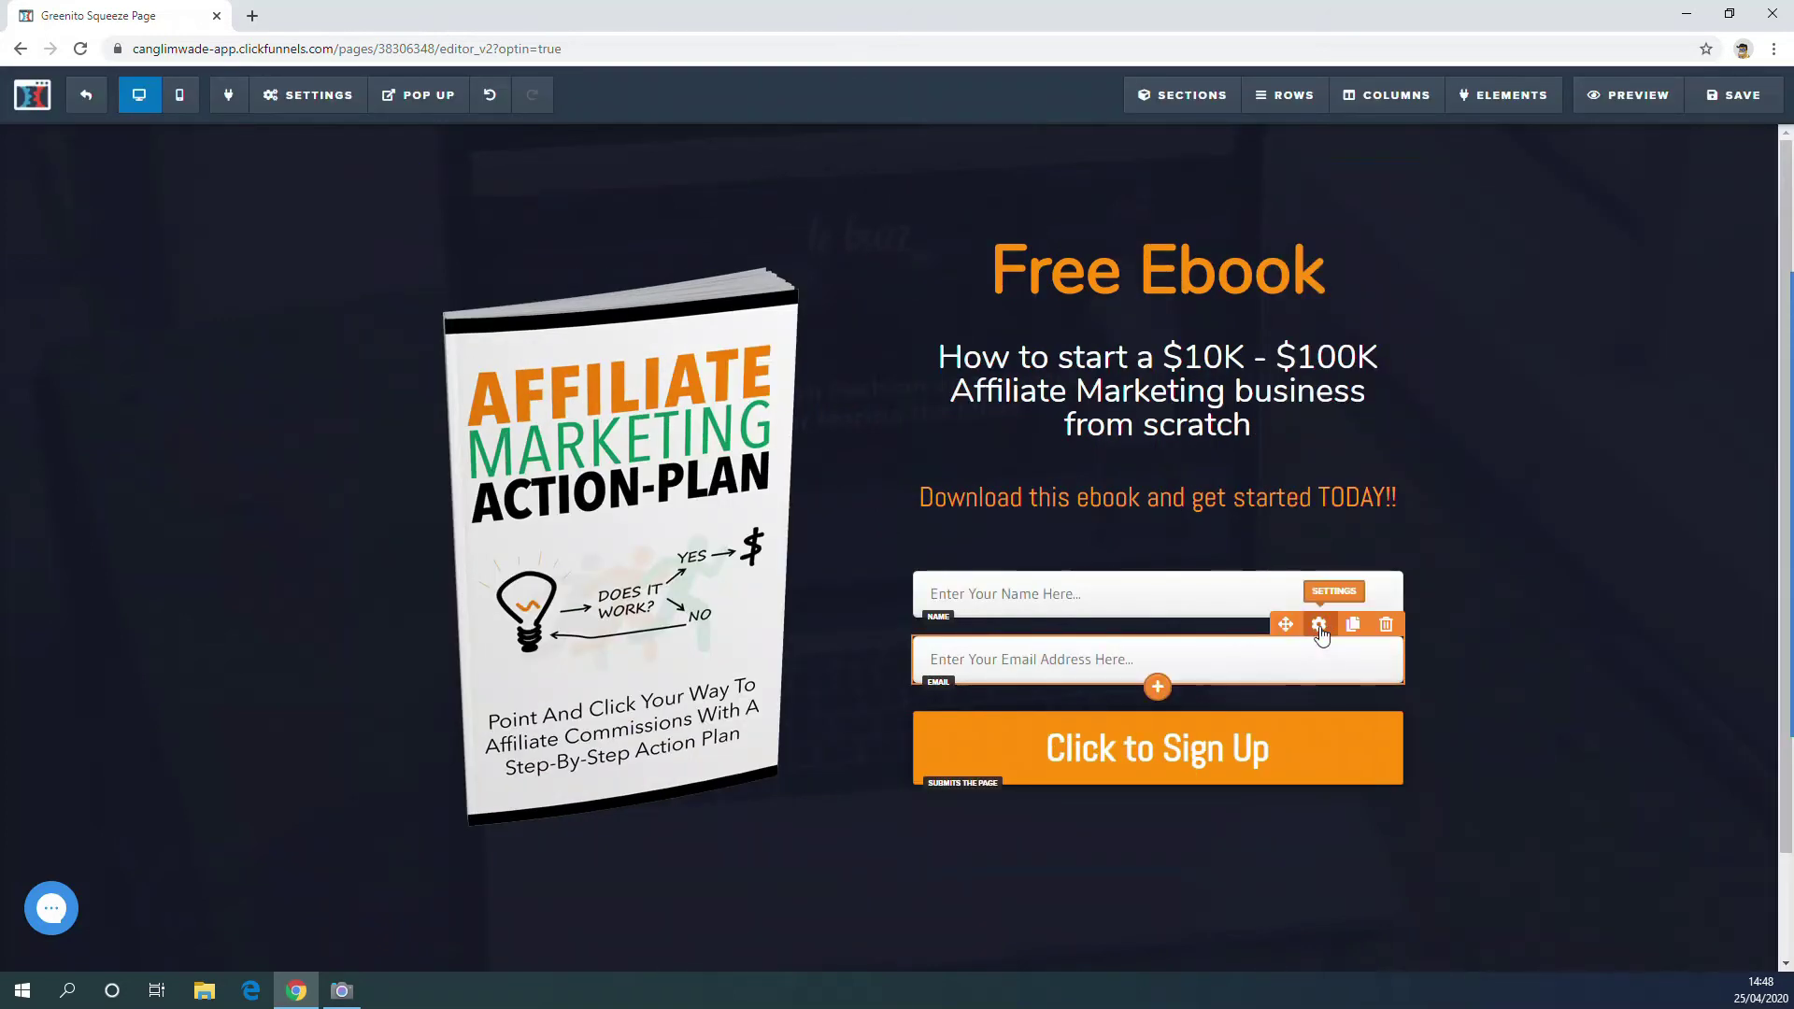
{"action": "left_click", "coordinate": [1320, 626]}
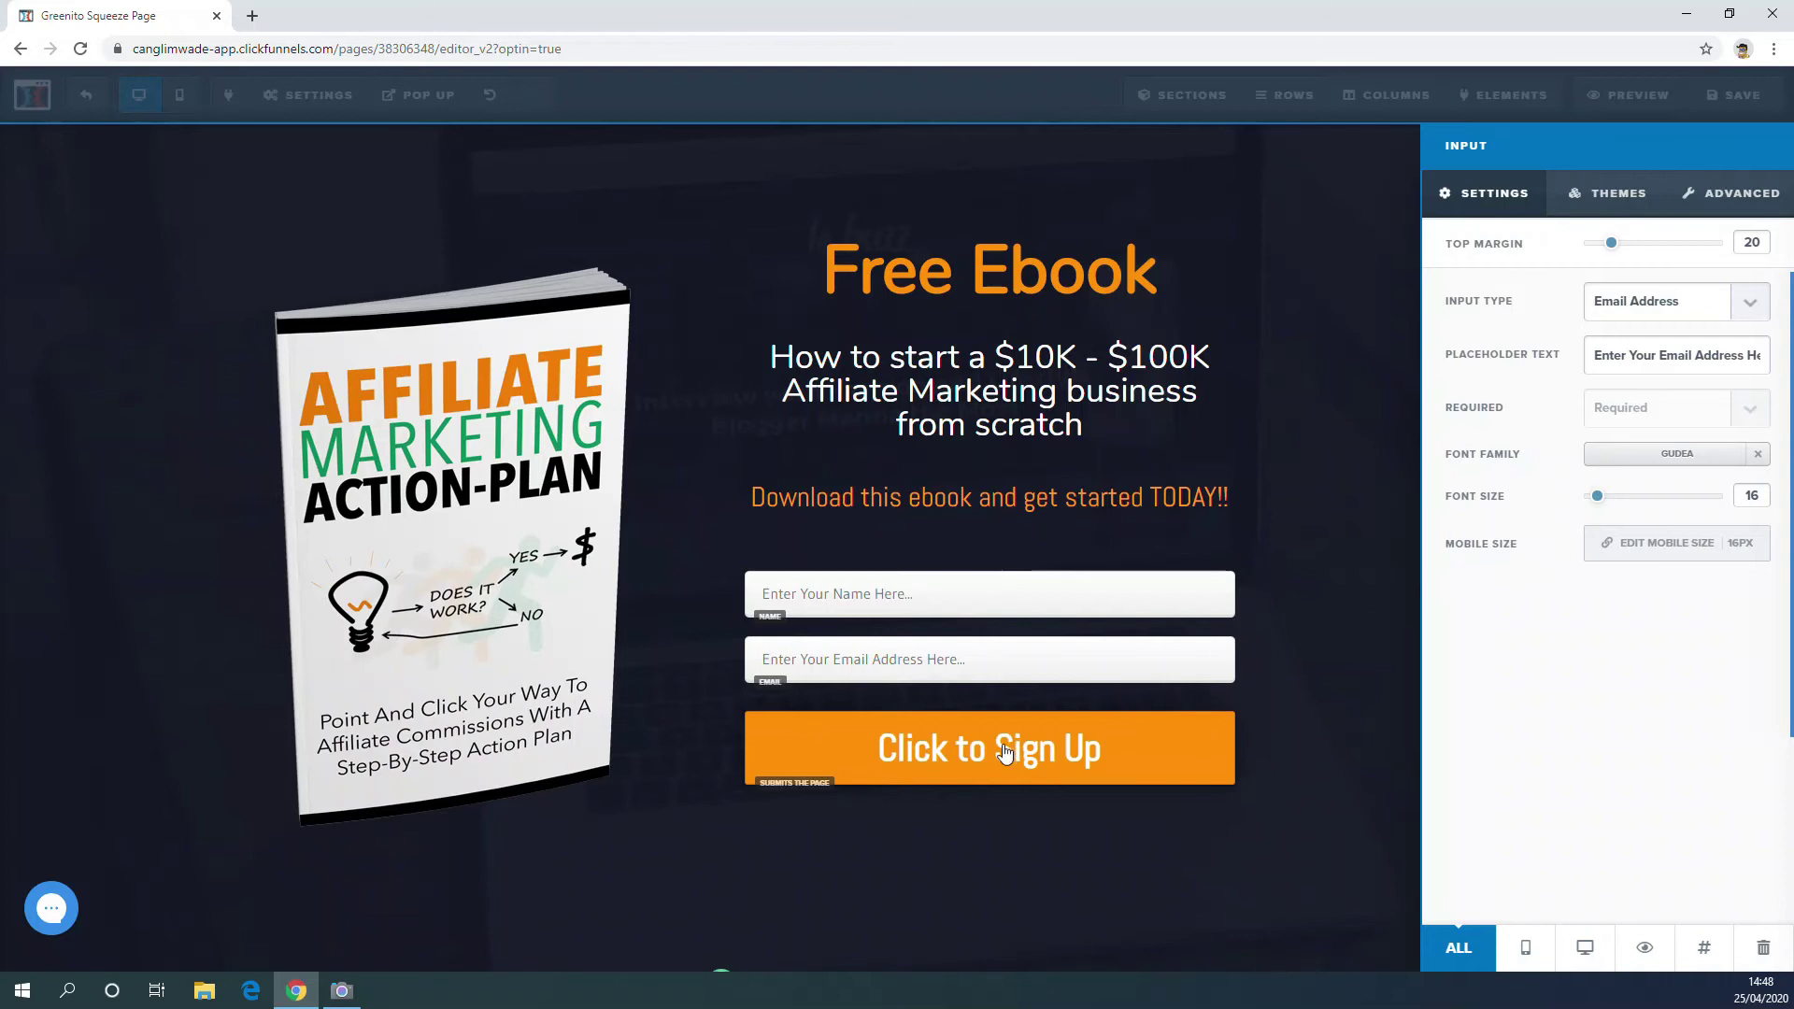
{"action": "left_click", "coordinate": [940, 761]}
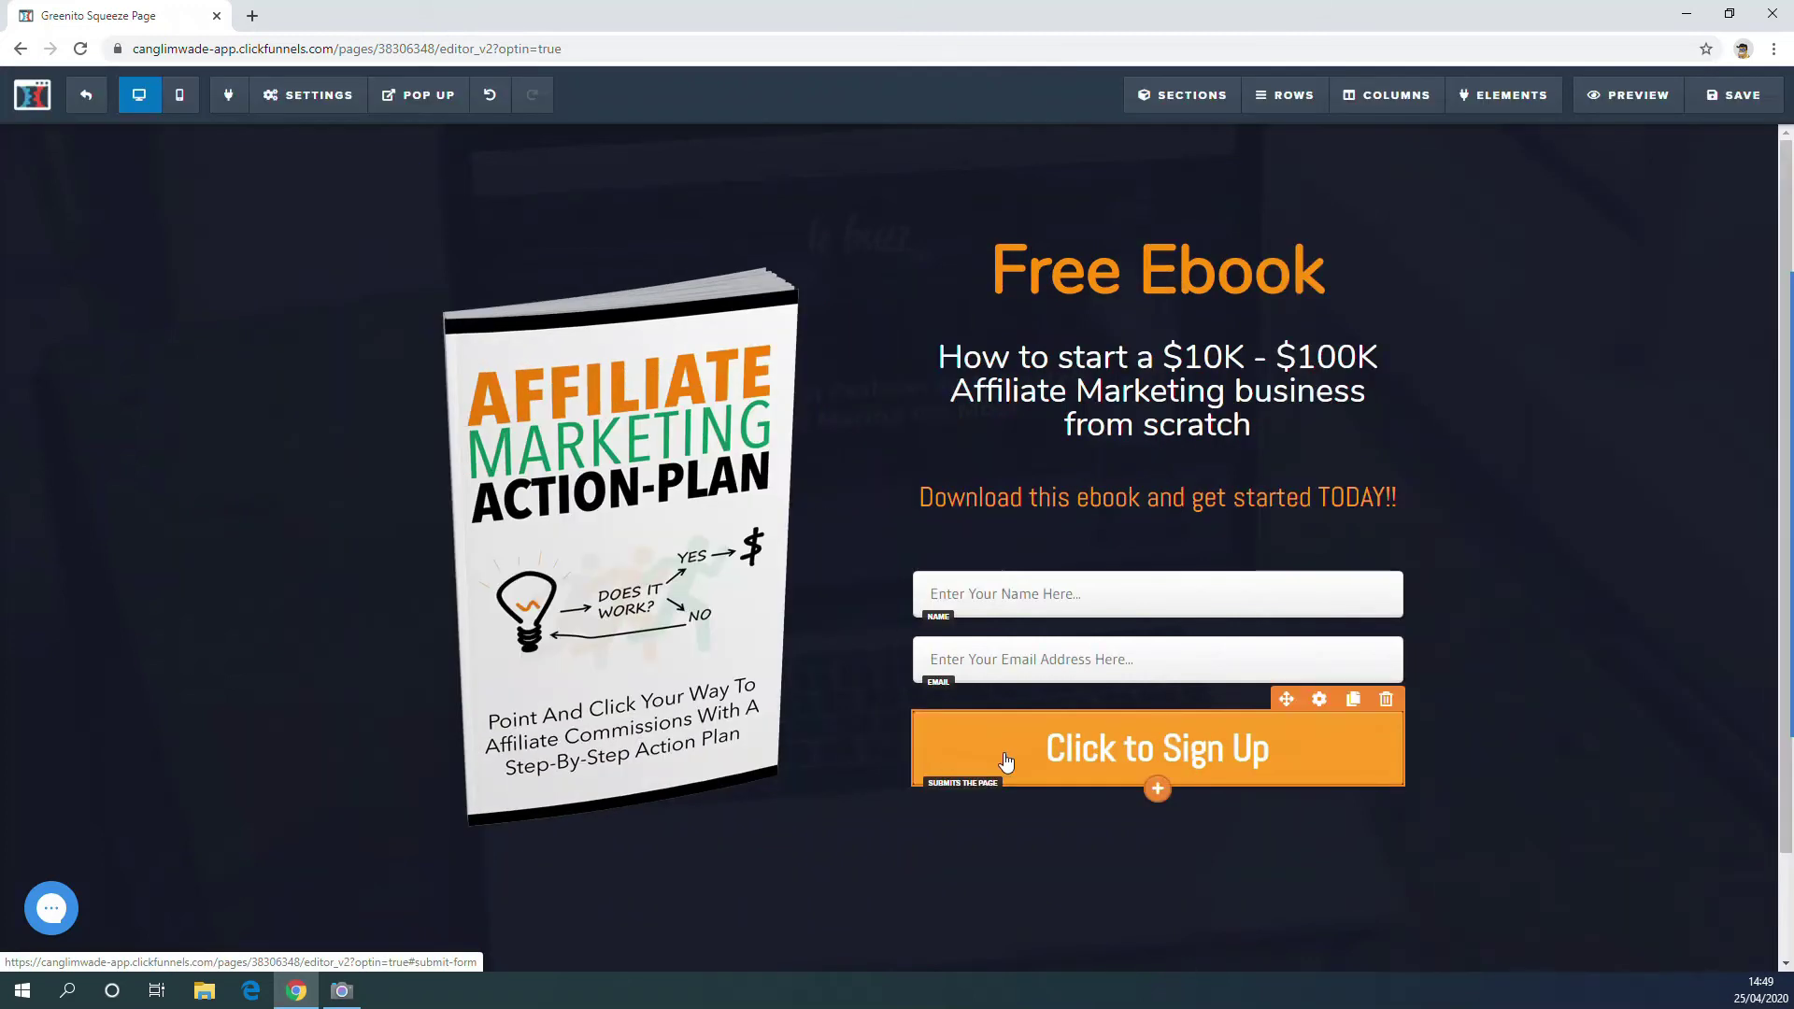
Change the signup button's text to "Send me the Ebook NOW" and save the page.
{"action": "left_click", "coordinate": [1320, 700]}
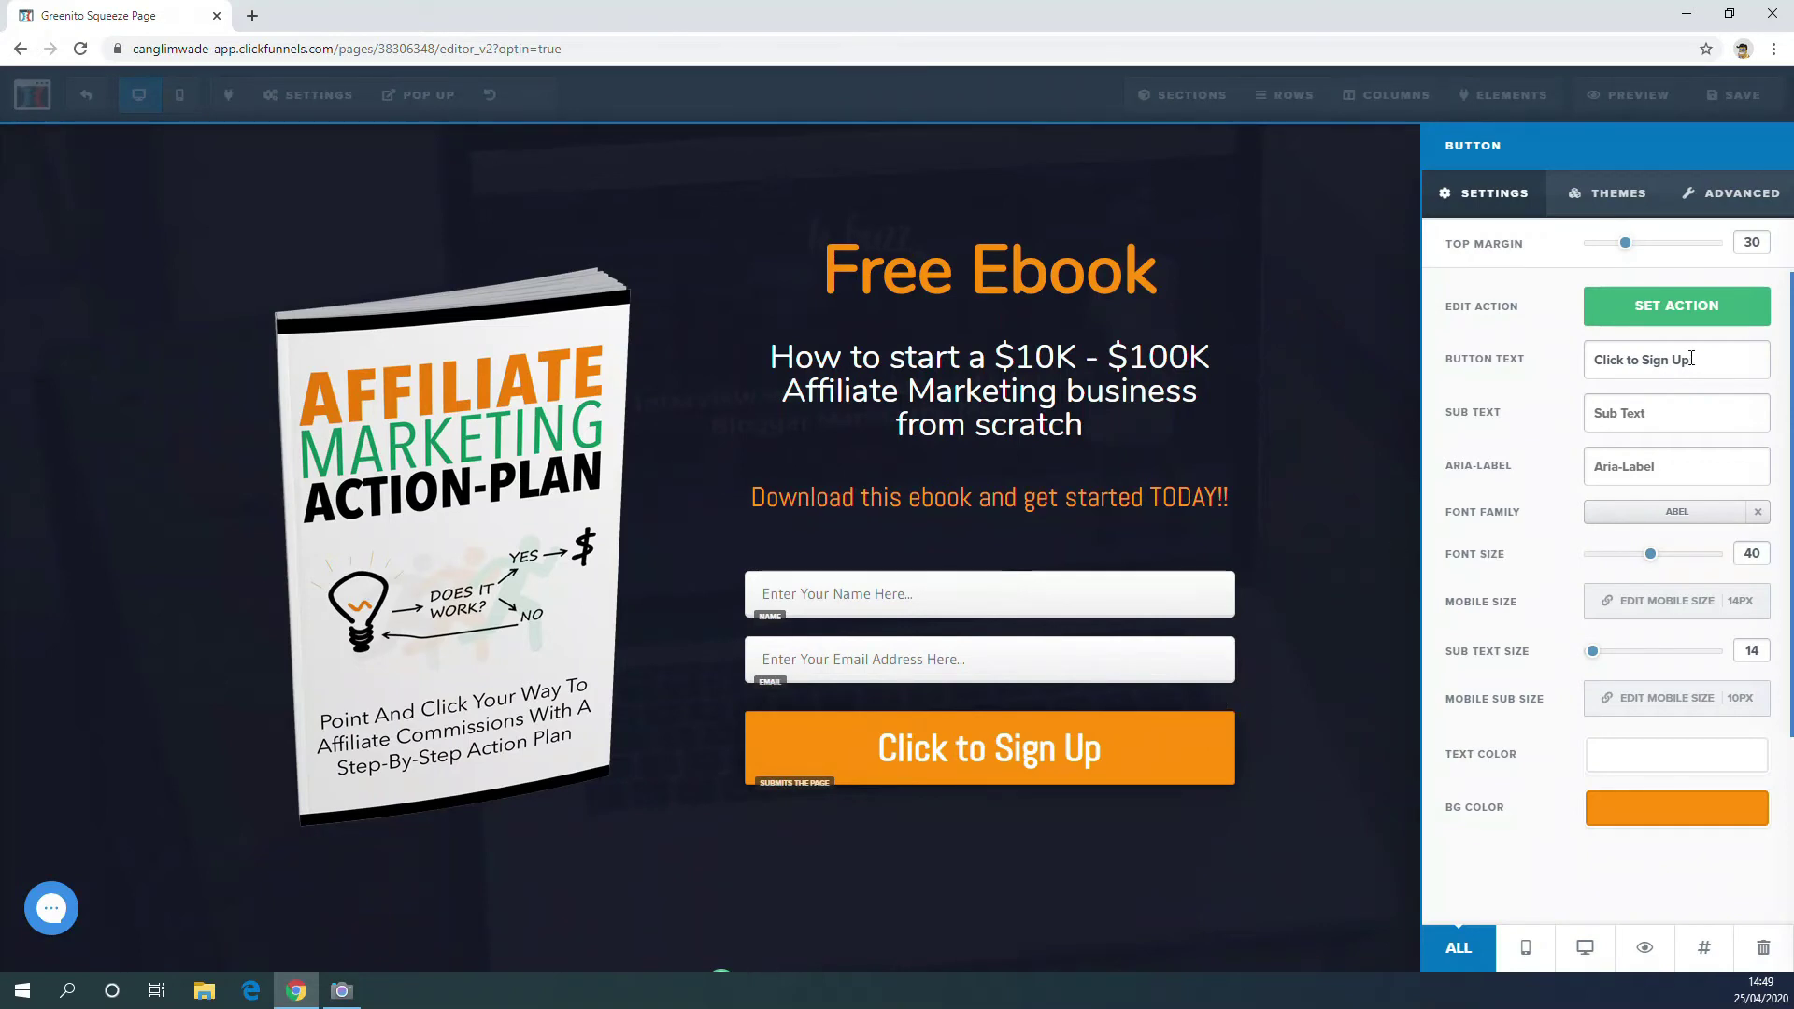
{"action": "triple_click", "coordinate": [1679, 360]}
{"action": "key", "text": "BackSpace"}
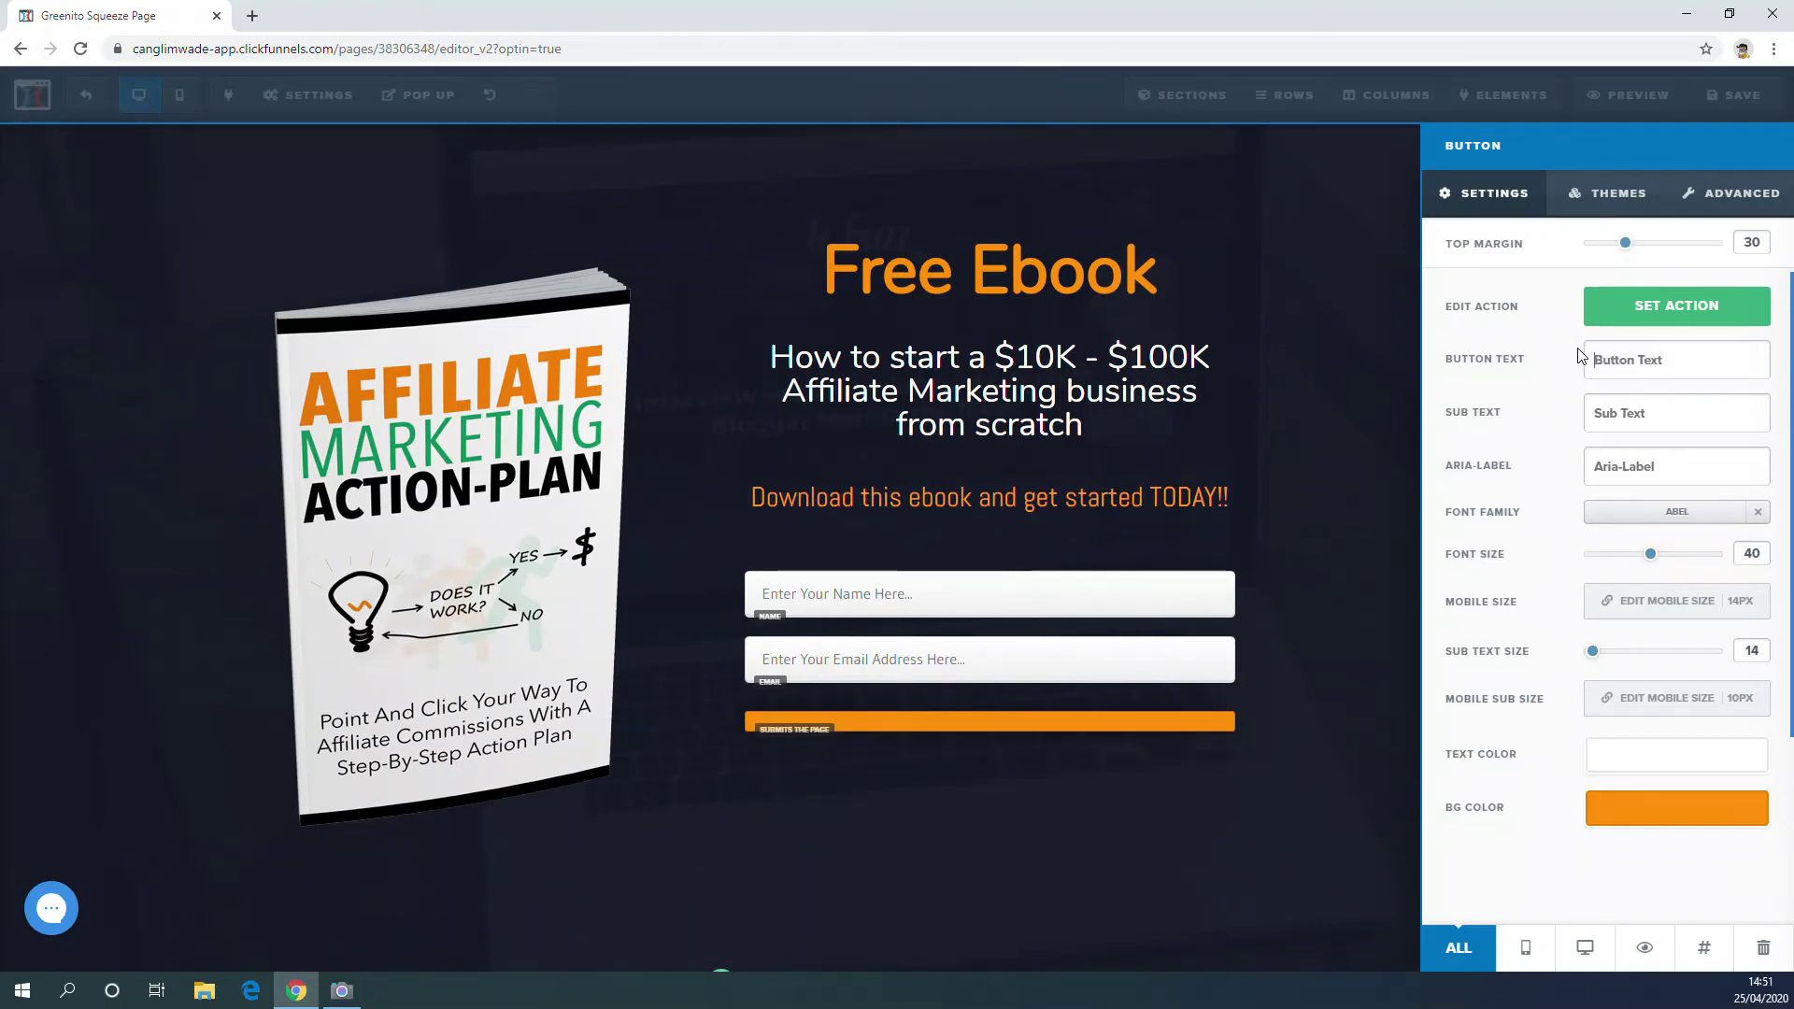
{"action": "type", "text": "Send me"}
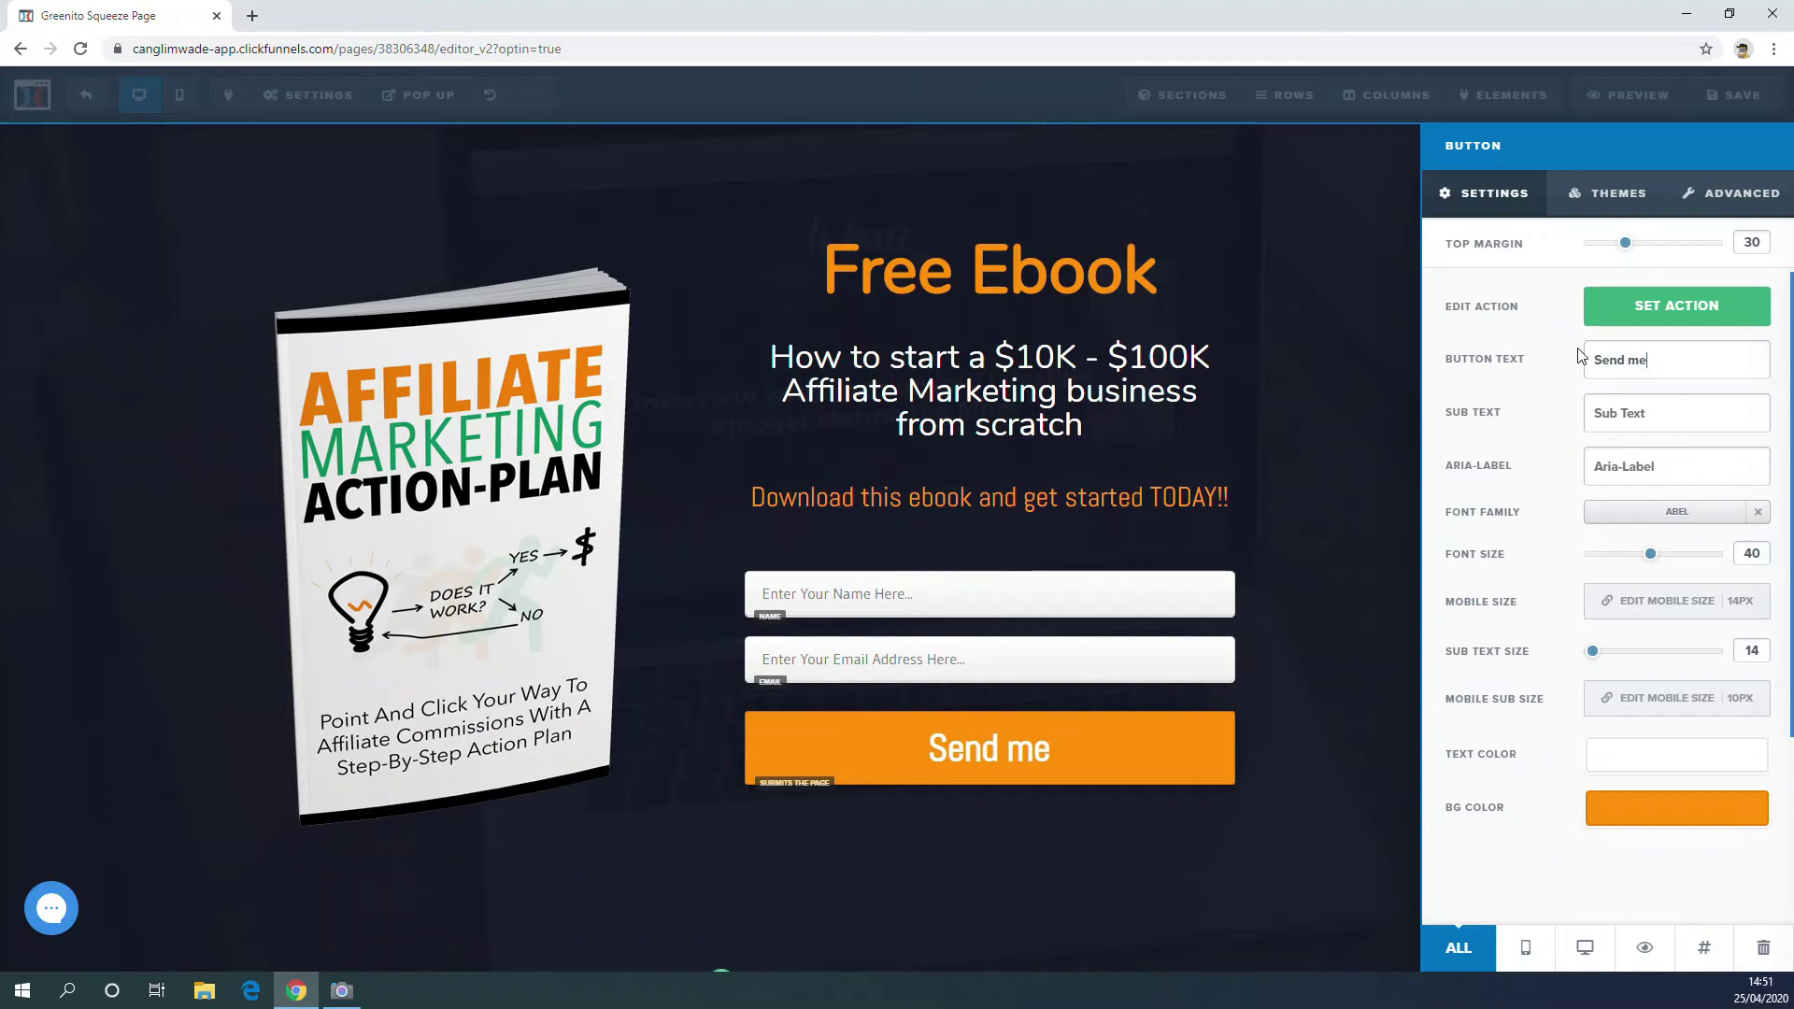
{"action": "type", "text": " the Ebook NOW"}
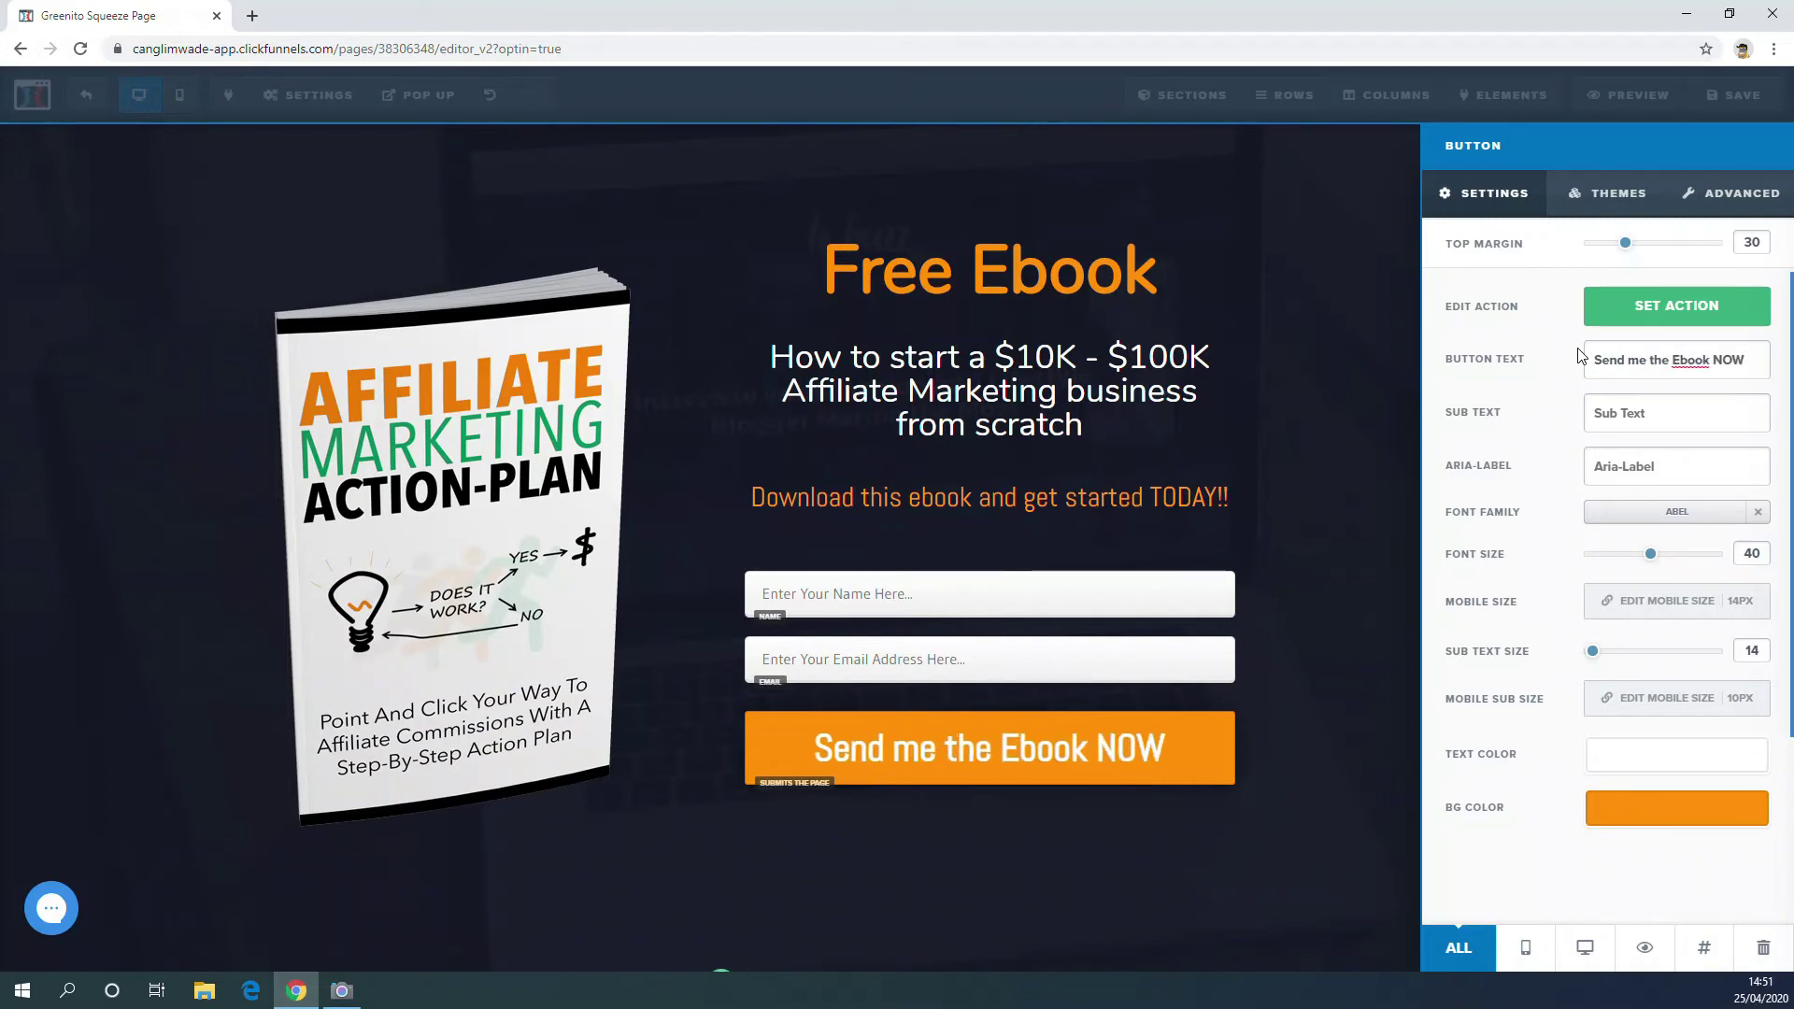
{"action": "type", "text": "!"}
{"action": "key", "text": "BackSpace"}
{"action": "left_click", "coordinate": [1140, 834]}
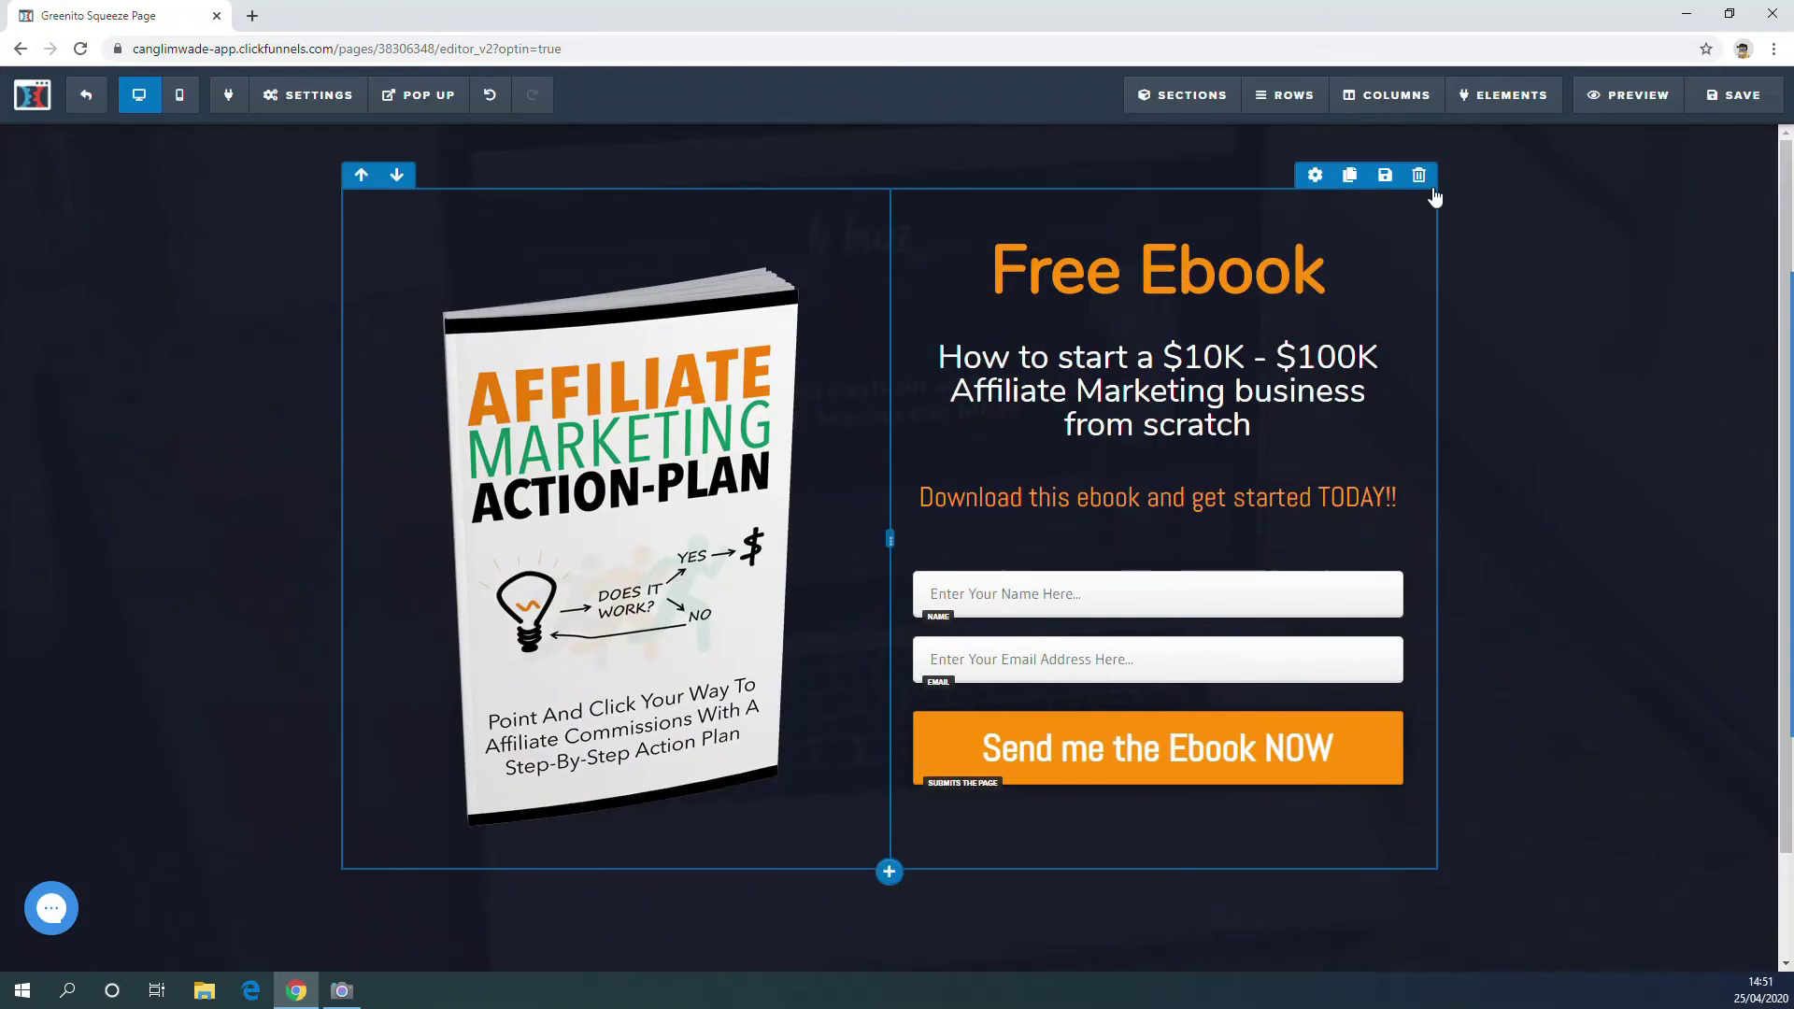
{"action": "left_click", "coordinate": [1736, 97]}
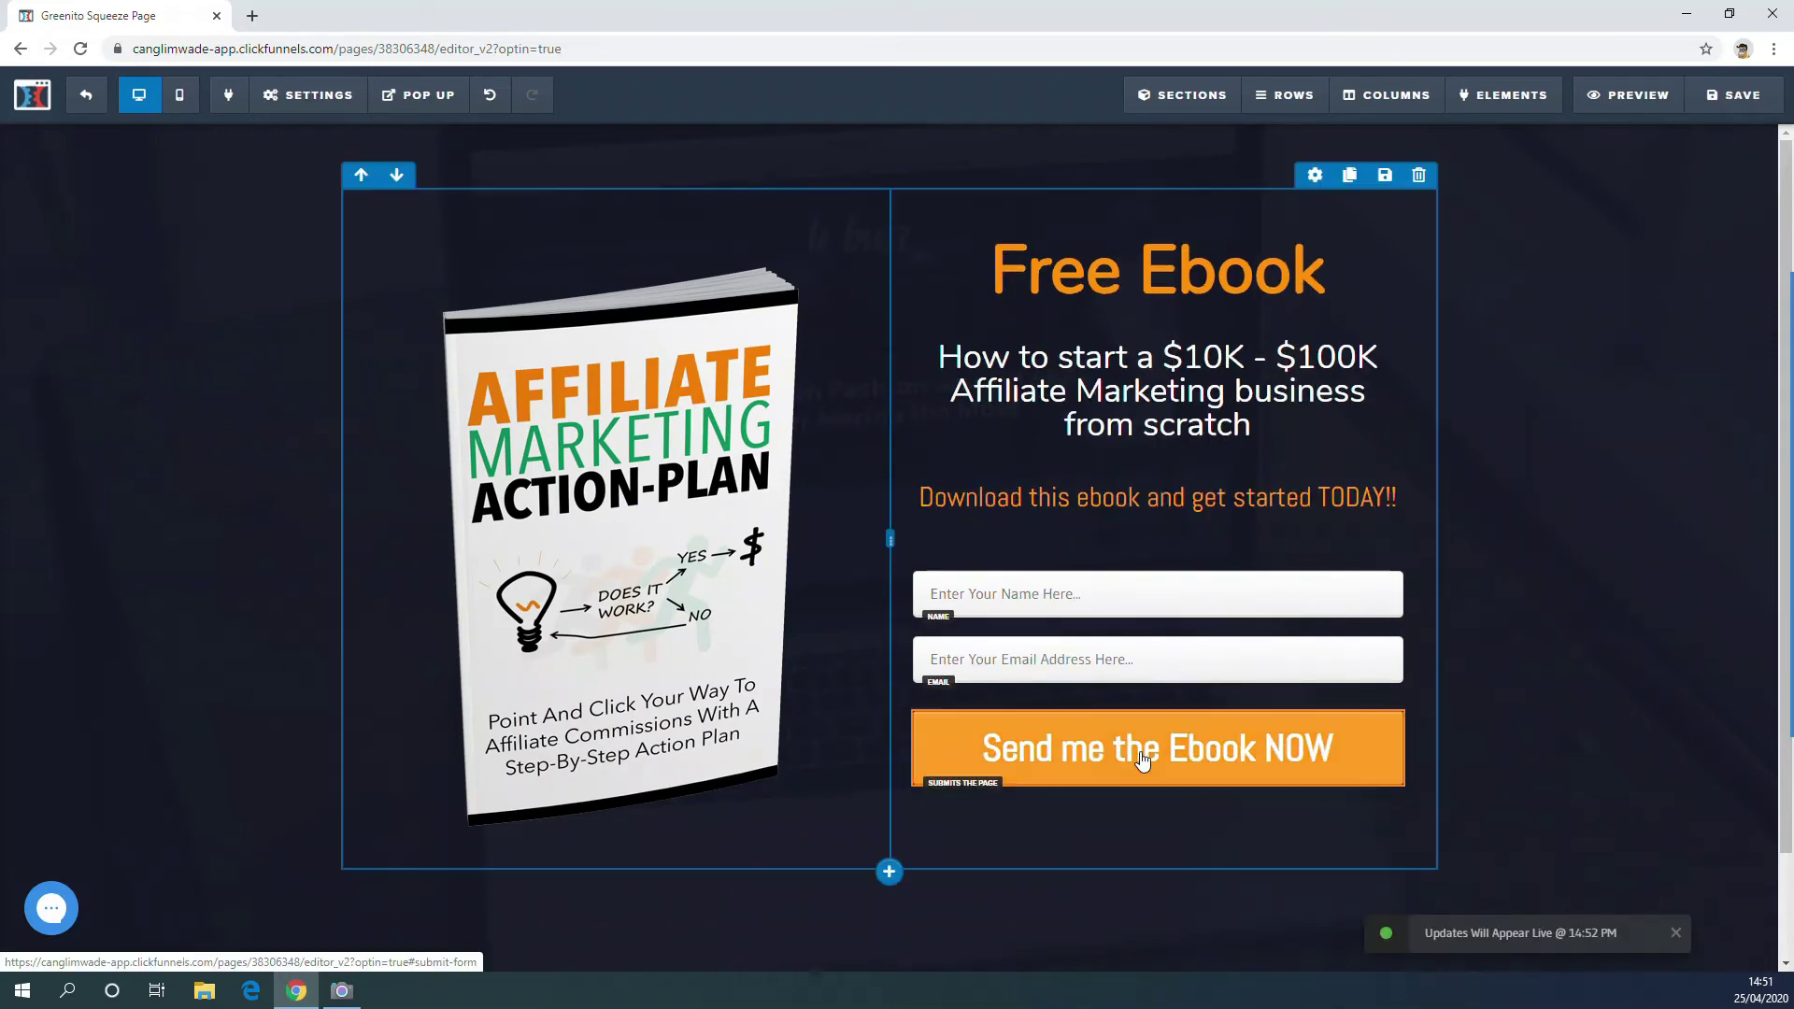
Look over the action options available for the "Send me the Ebook NOW" button.
{"action": "mouse_move", "coordinate": [1143, 757]}
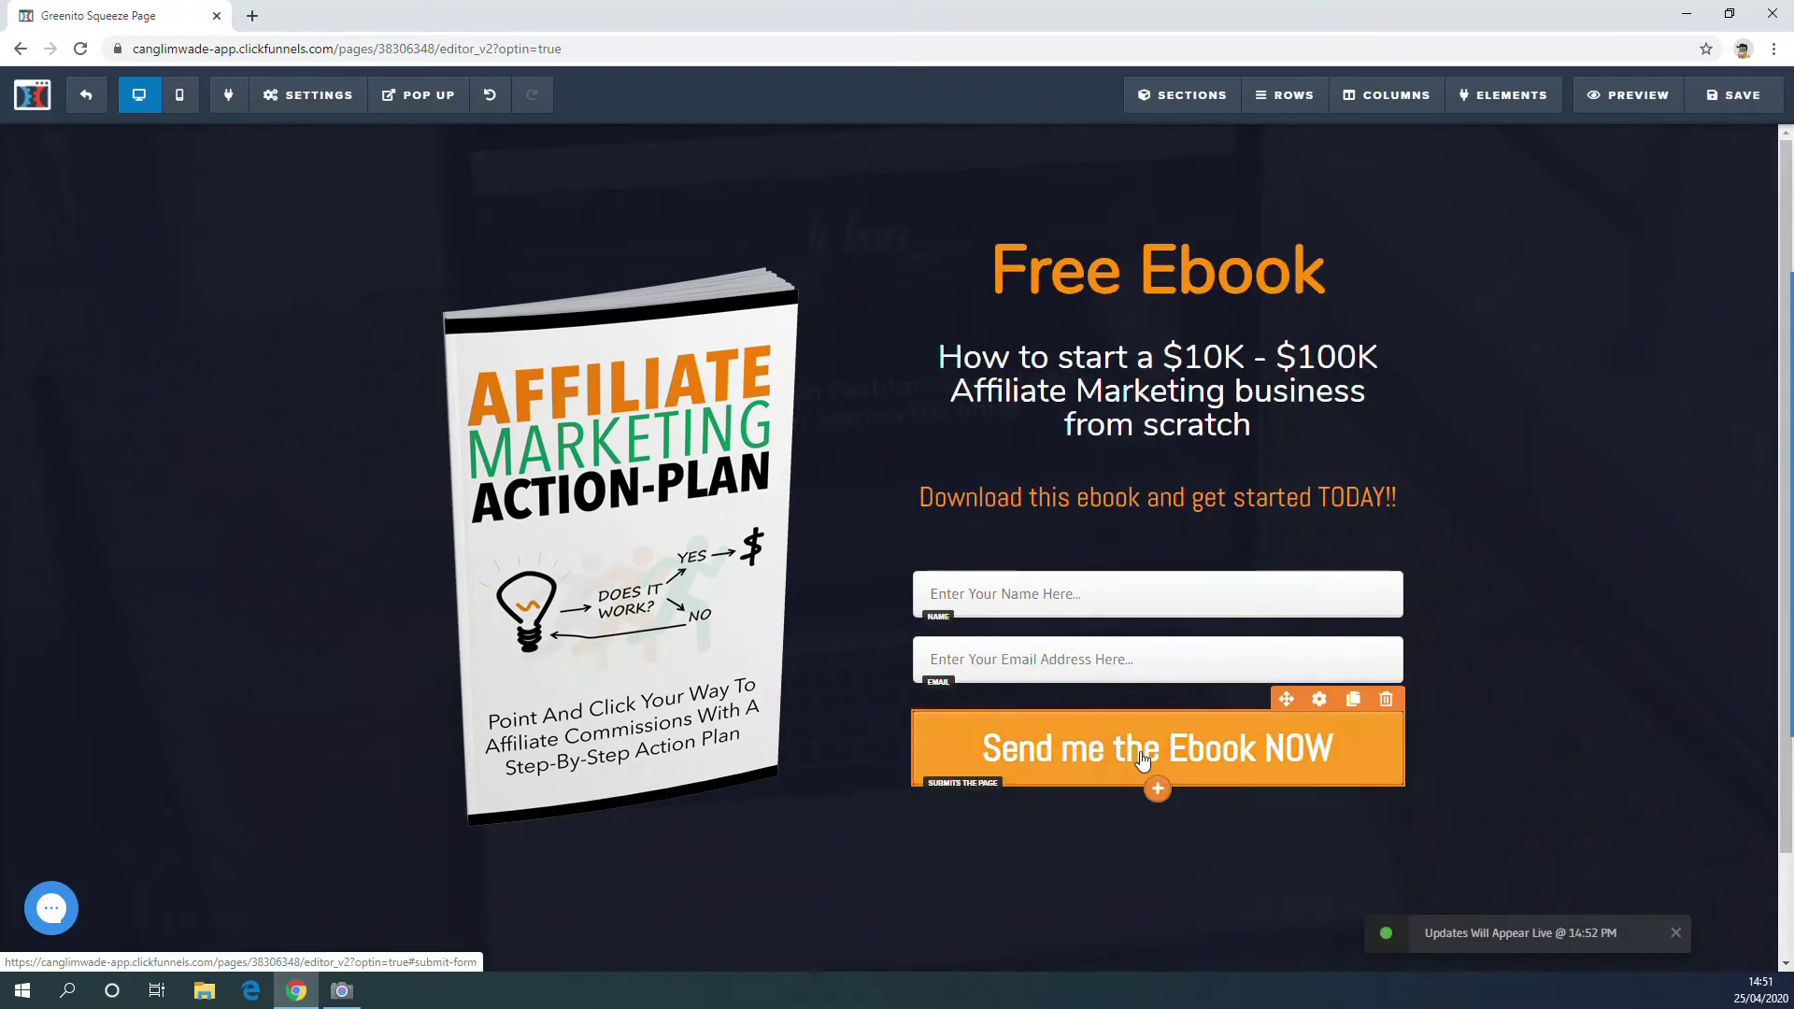
{"action": "left_click", "coordinate": [1321, 700]}
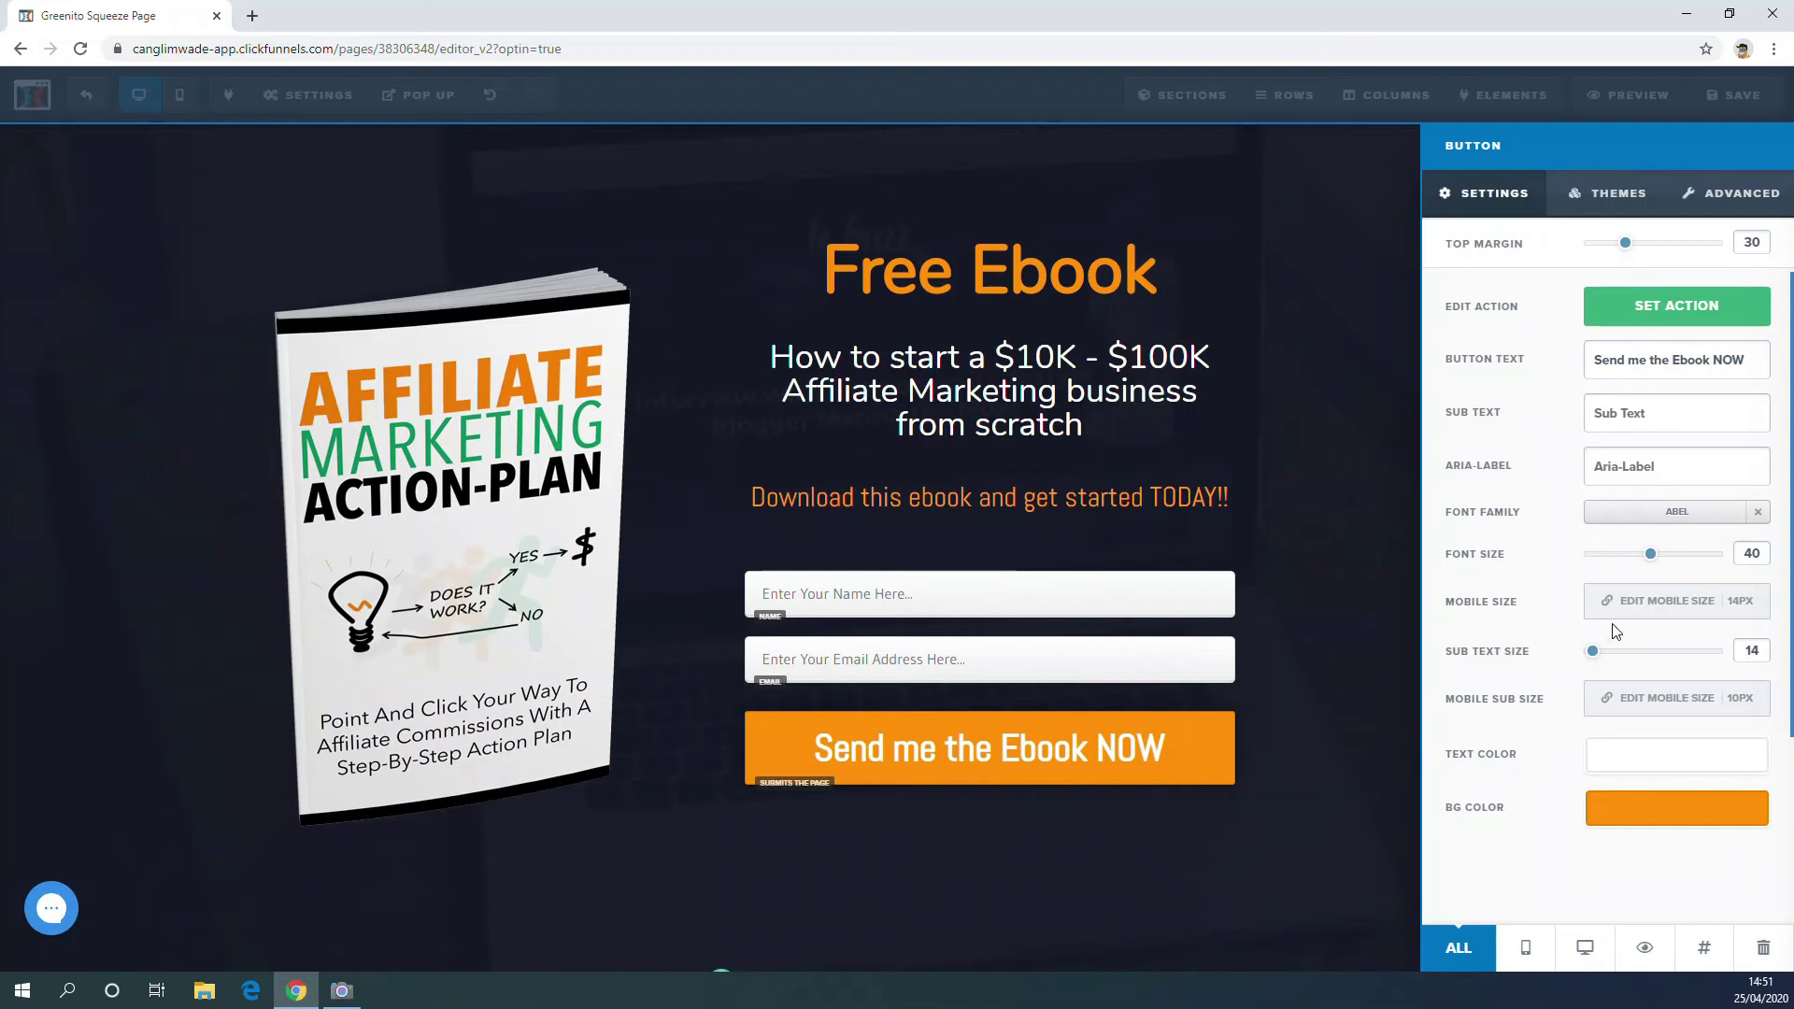
{"action": "left_click", "coordinate": [1665, 318]}
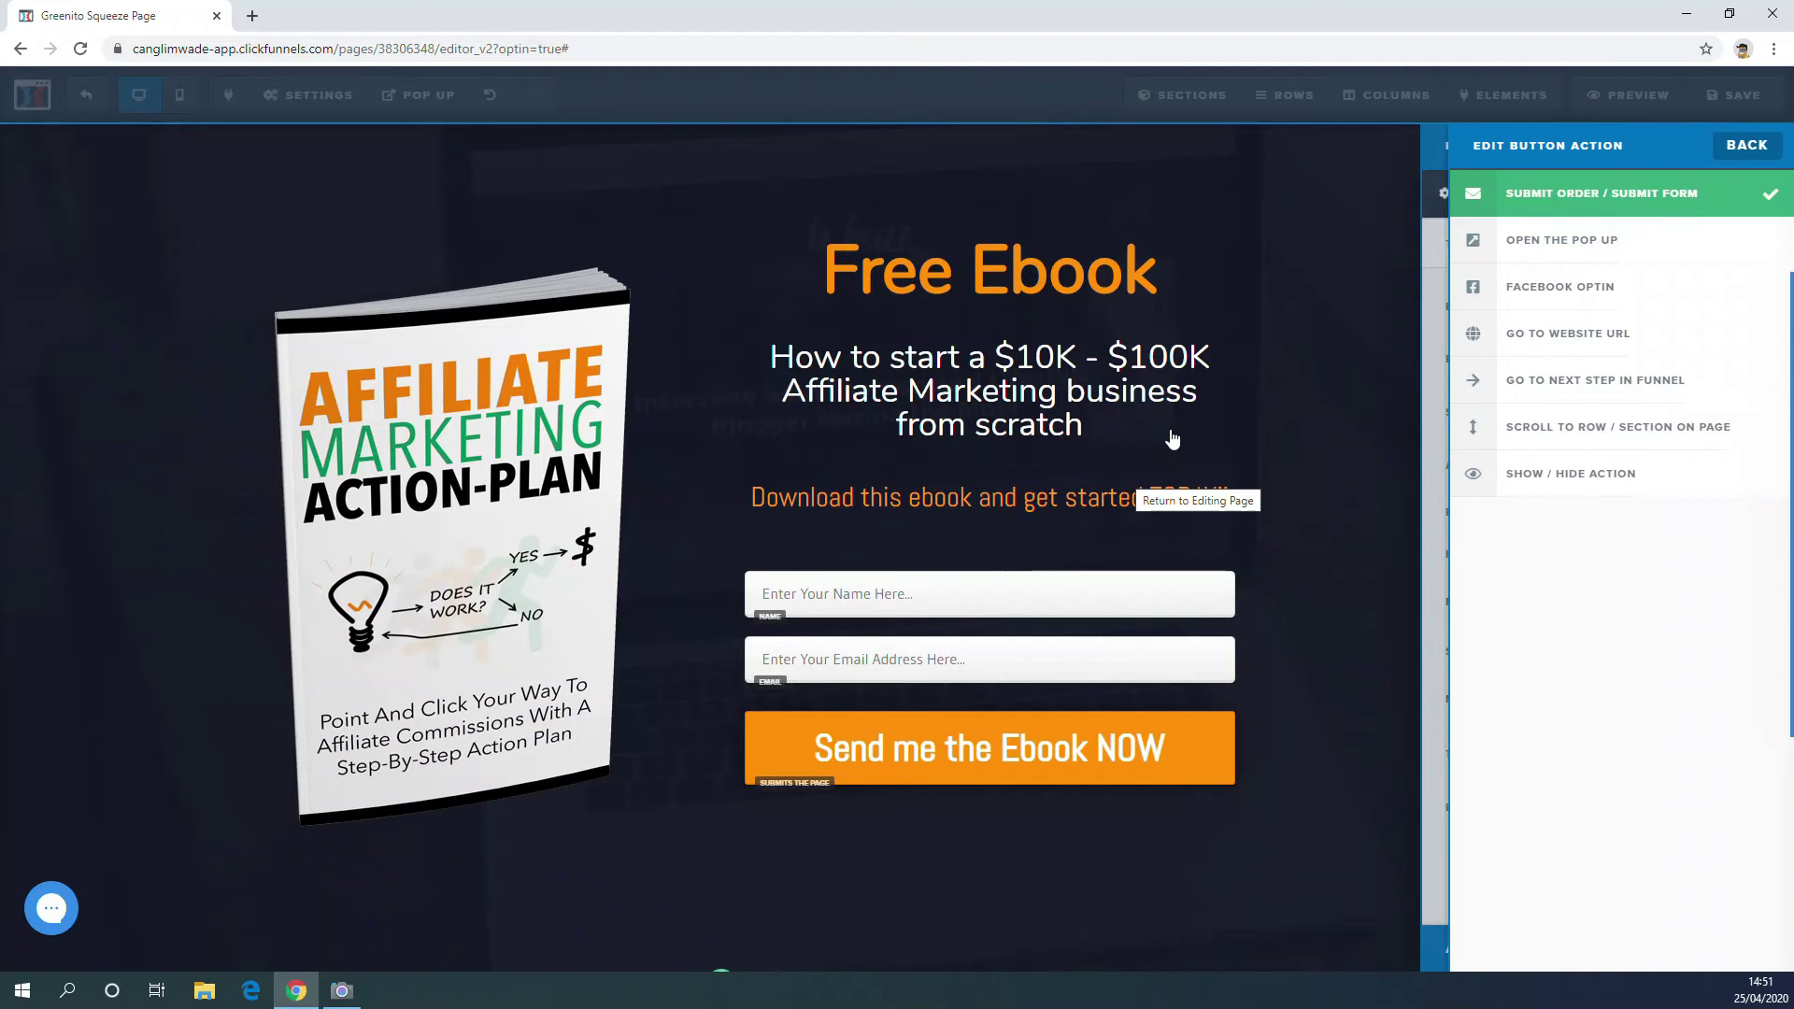
{"action": "left_click", "coordinate": [1751, 151]}
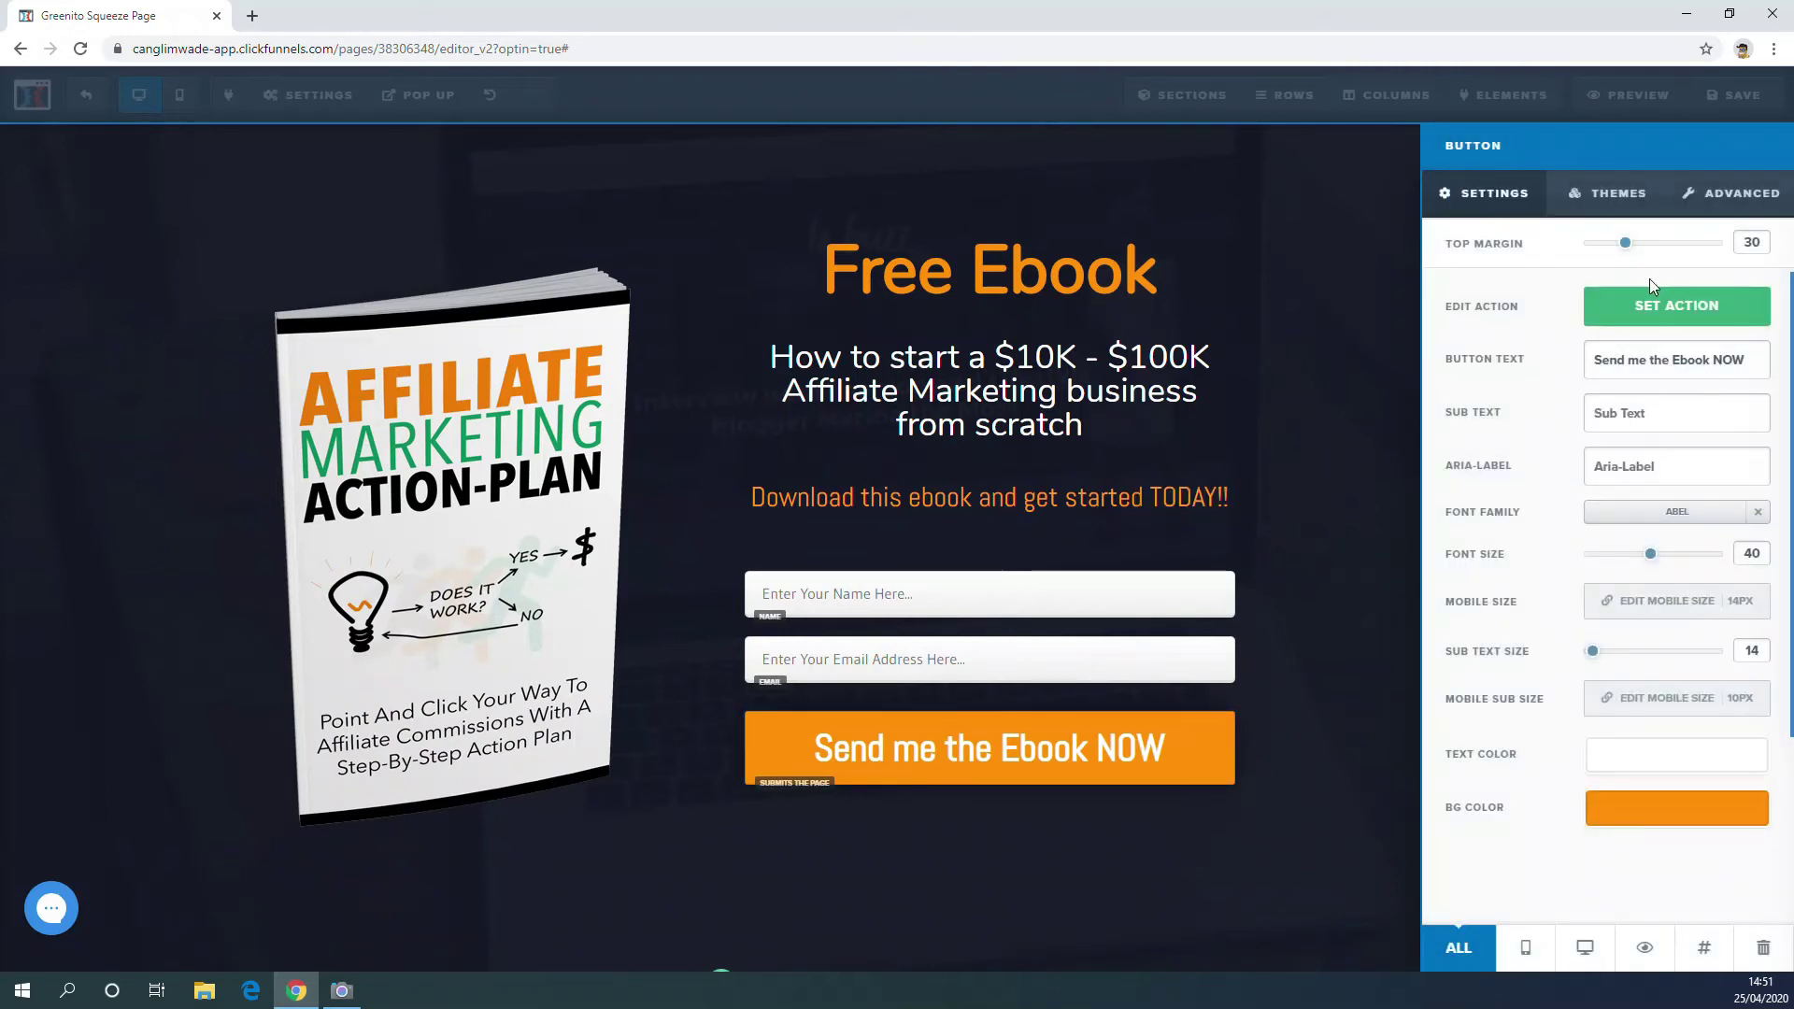
{"action": "left_click", "coordinate": [1362, 265]}
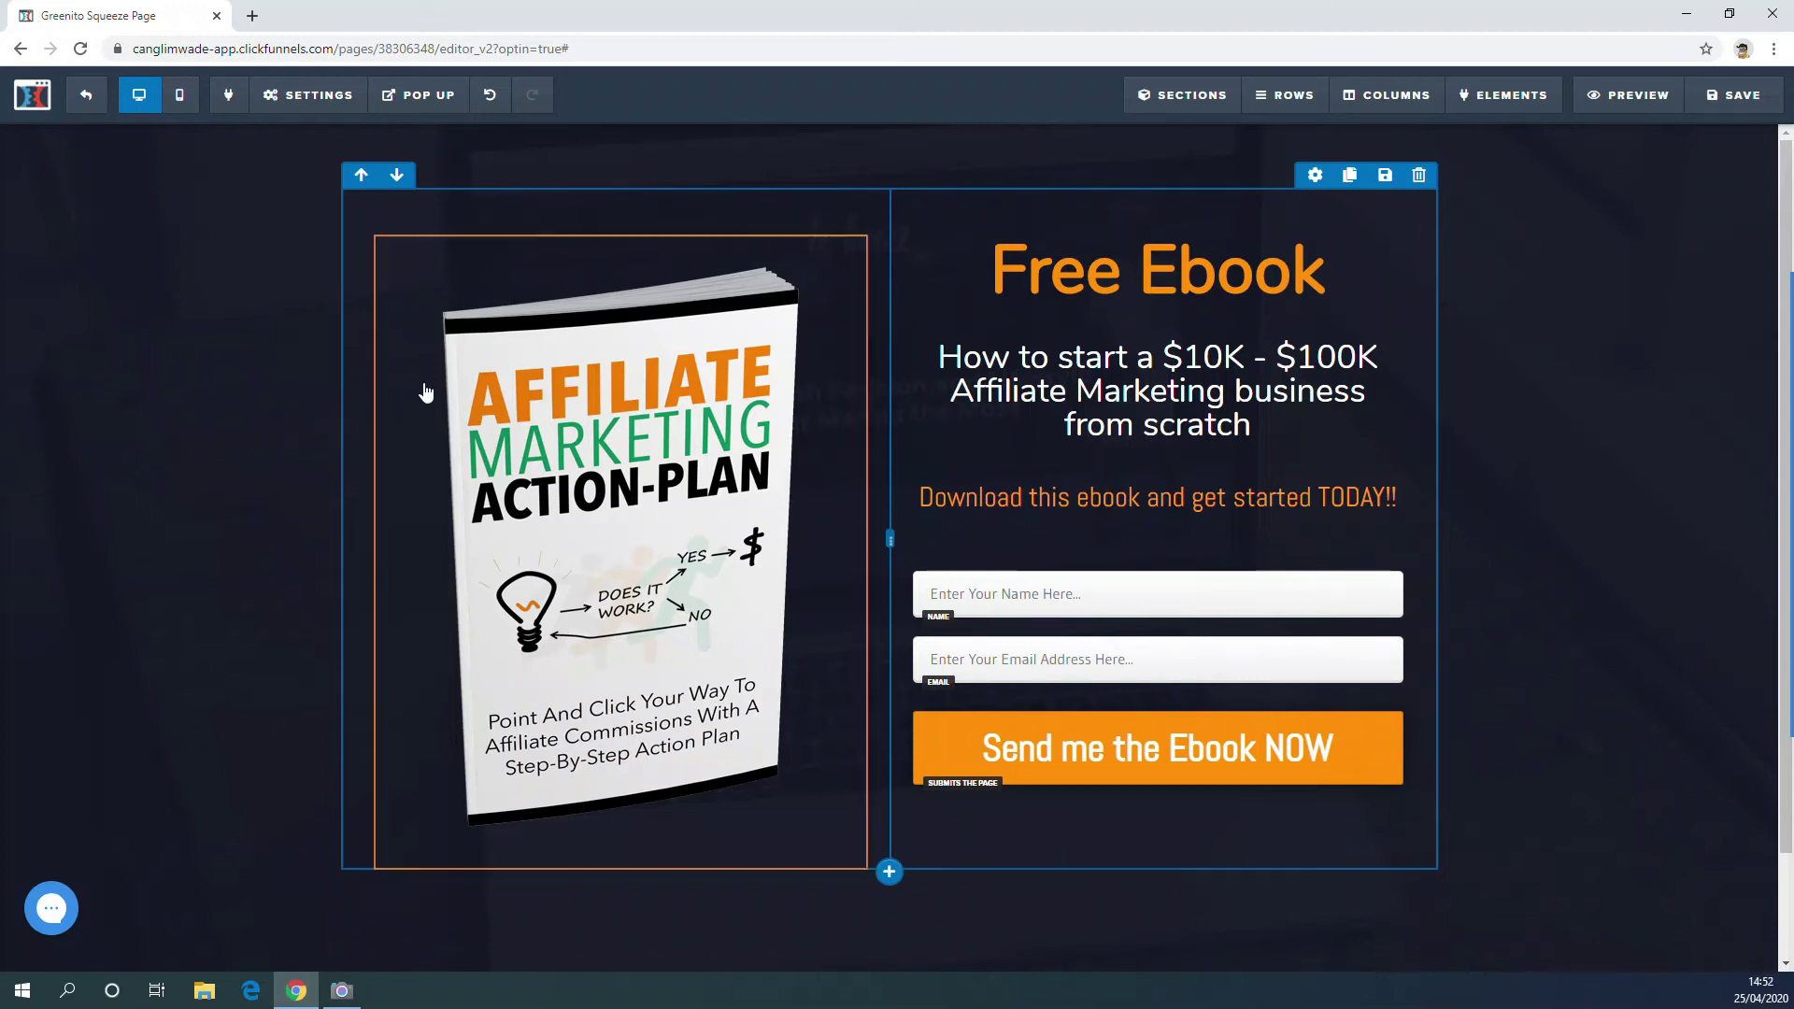
Set the squeeze page's email integration to GetResponse with the action Add To Campaign.
{"action": "left_click", "coordinate": [309, 101]}
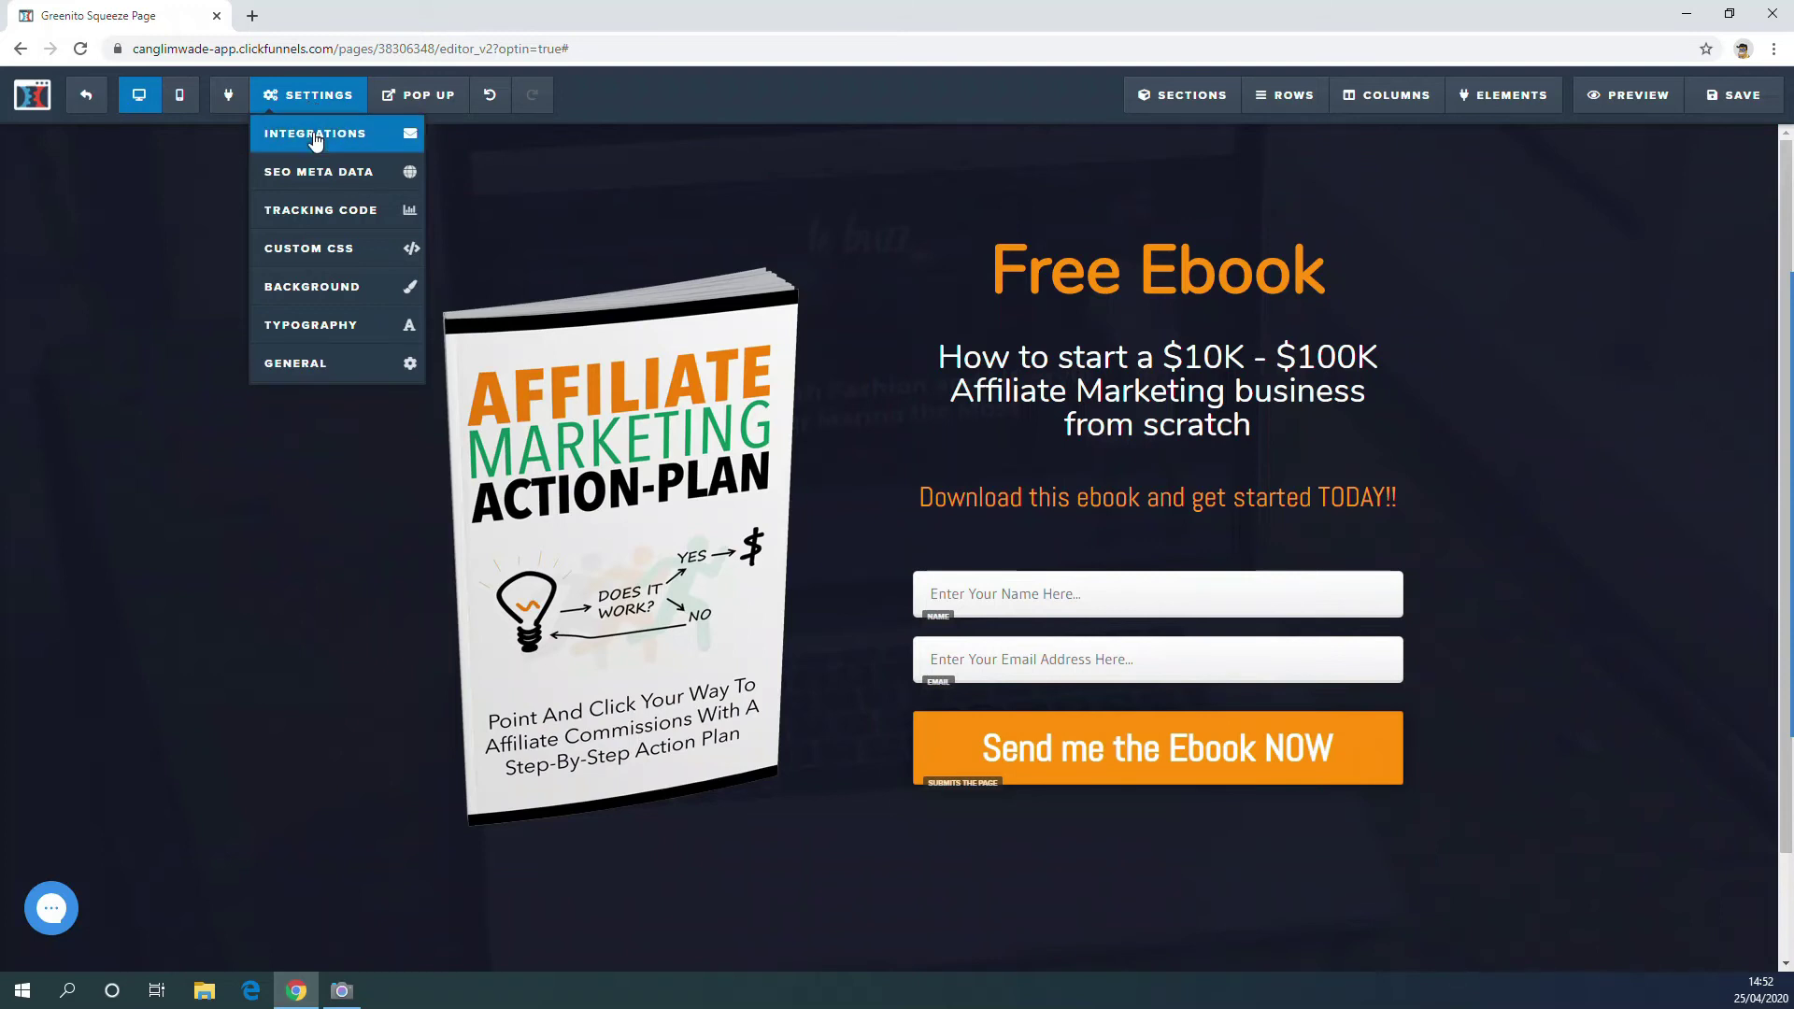
{"action": "left_click", "coordinate": [315, 138]}
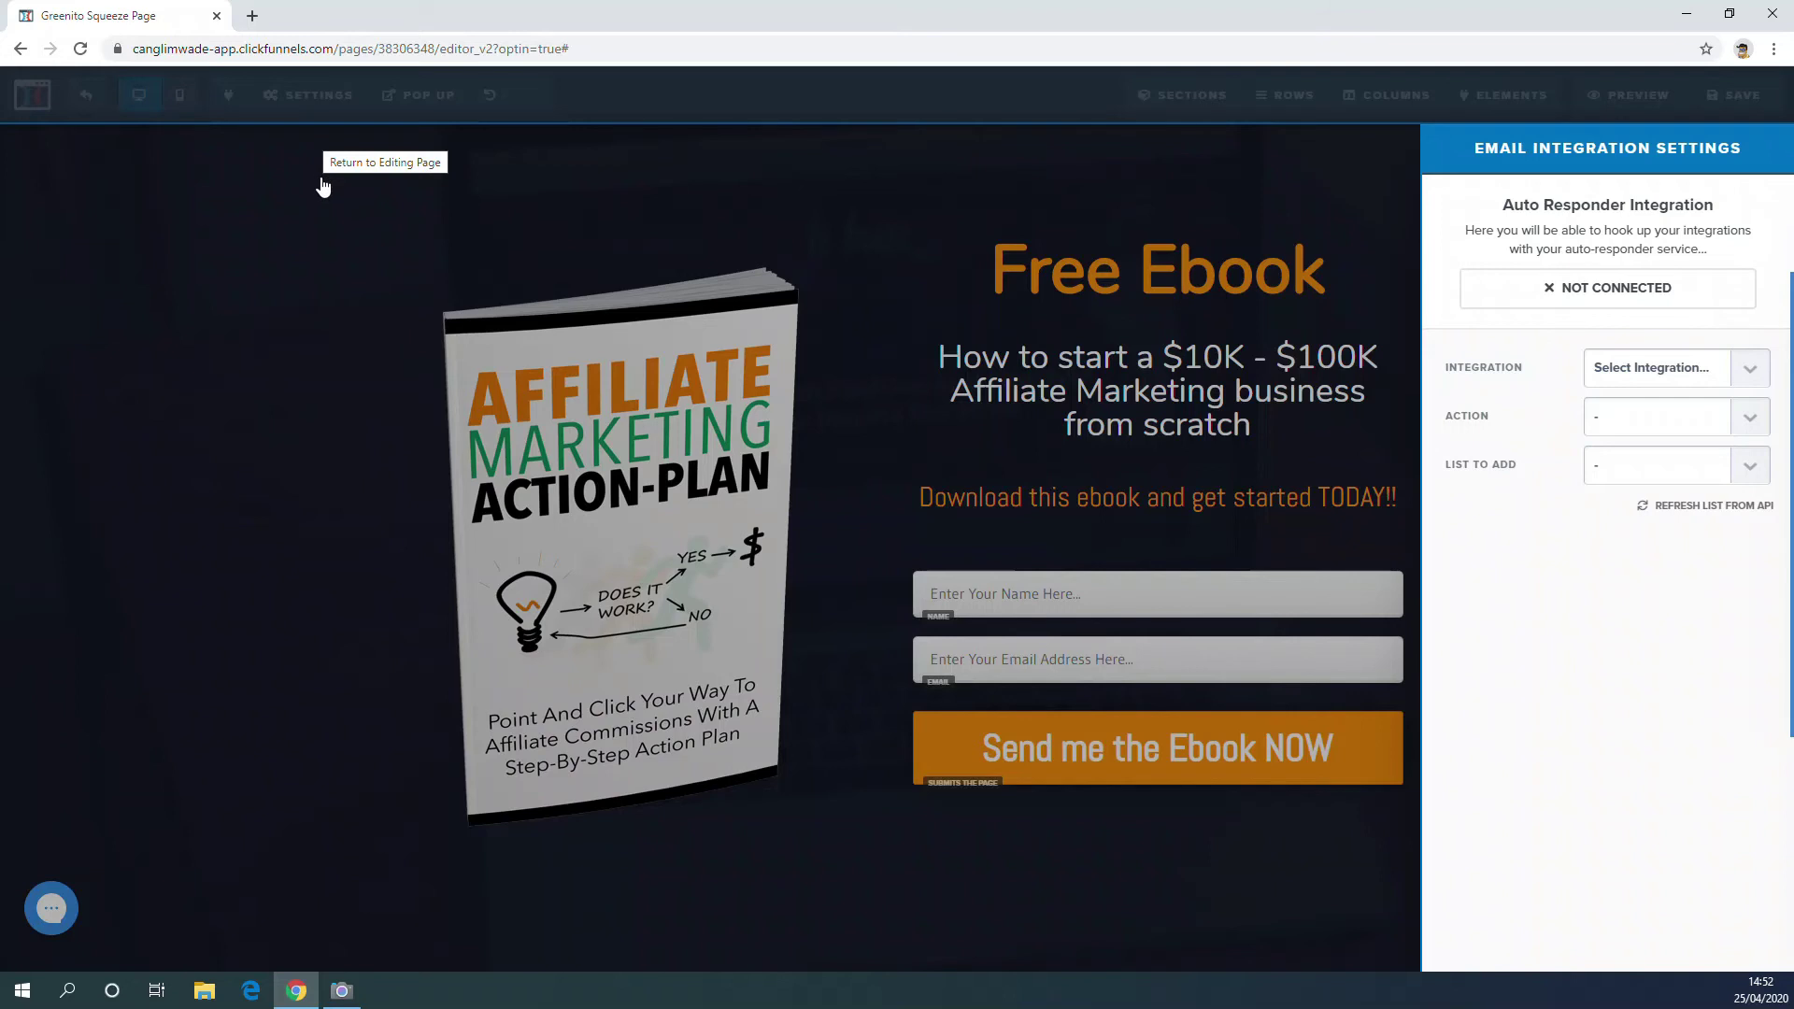
{"action": "left_click", "coordinate": [1749, 375]}
{"action": "left_click", "coordinate": [1749, 375]}
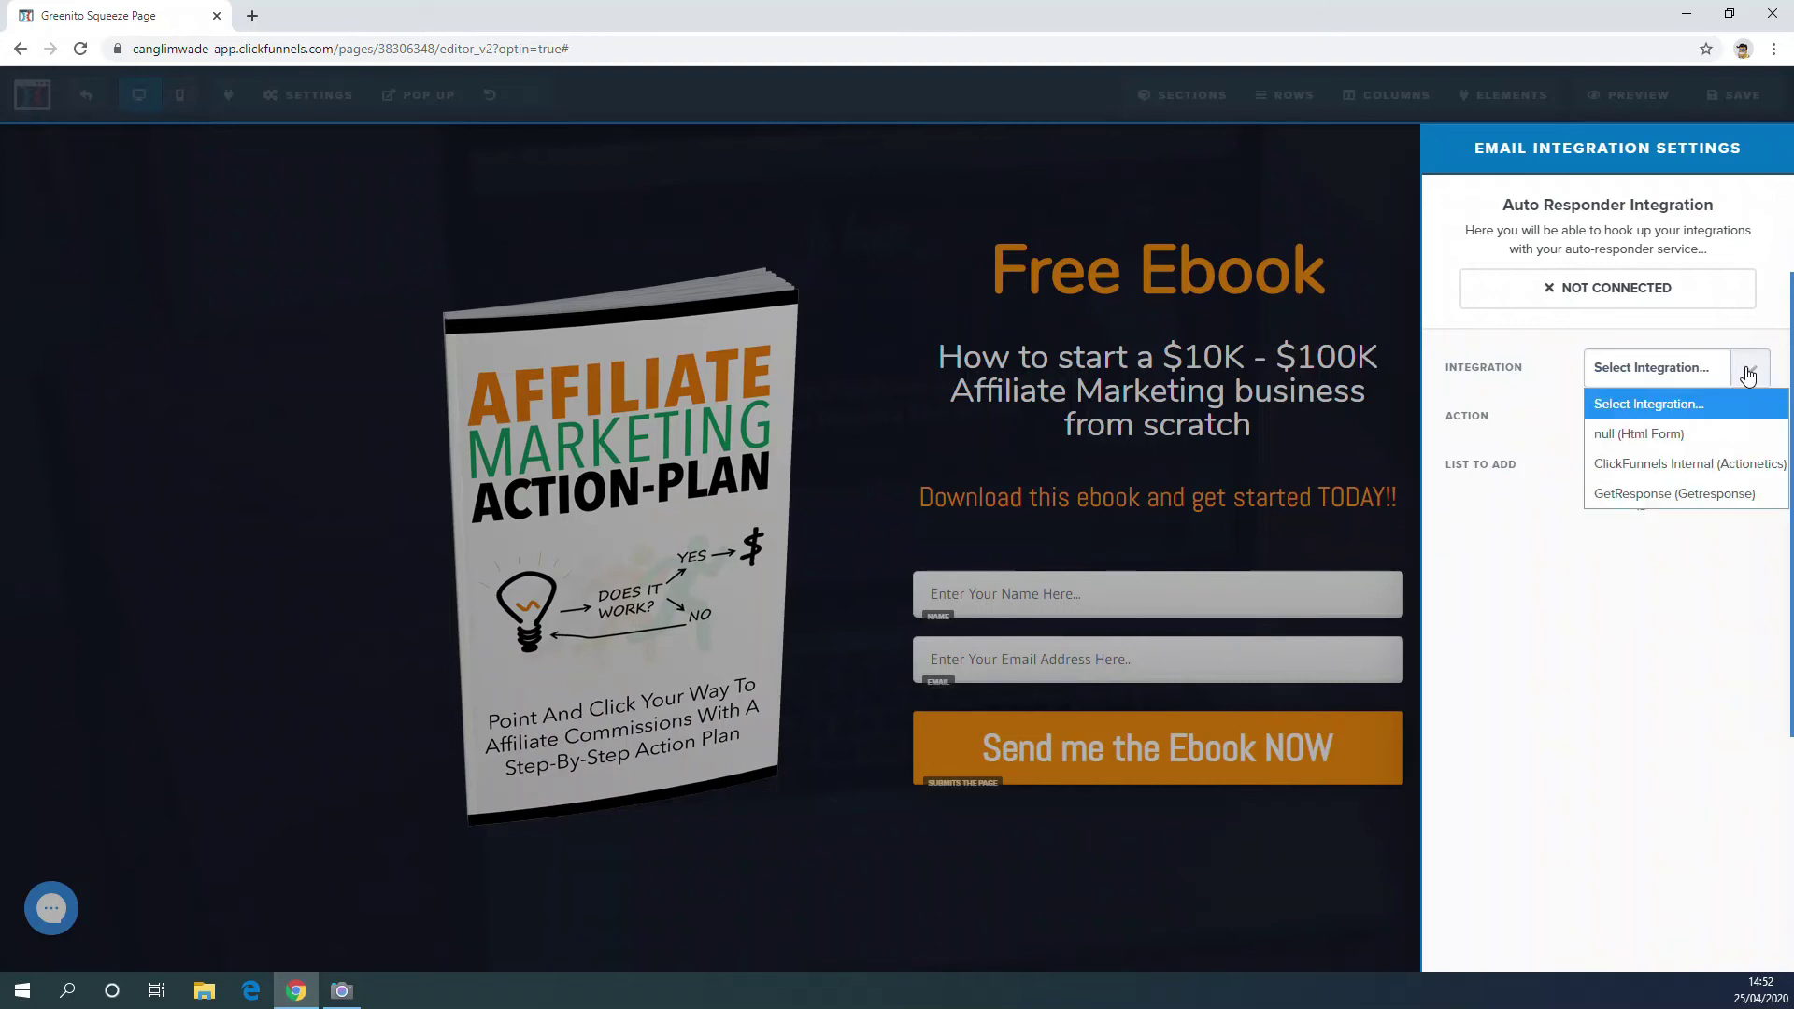
{"action": "left_click", "coordinate": [1661, 496]}
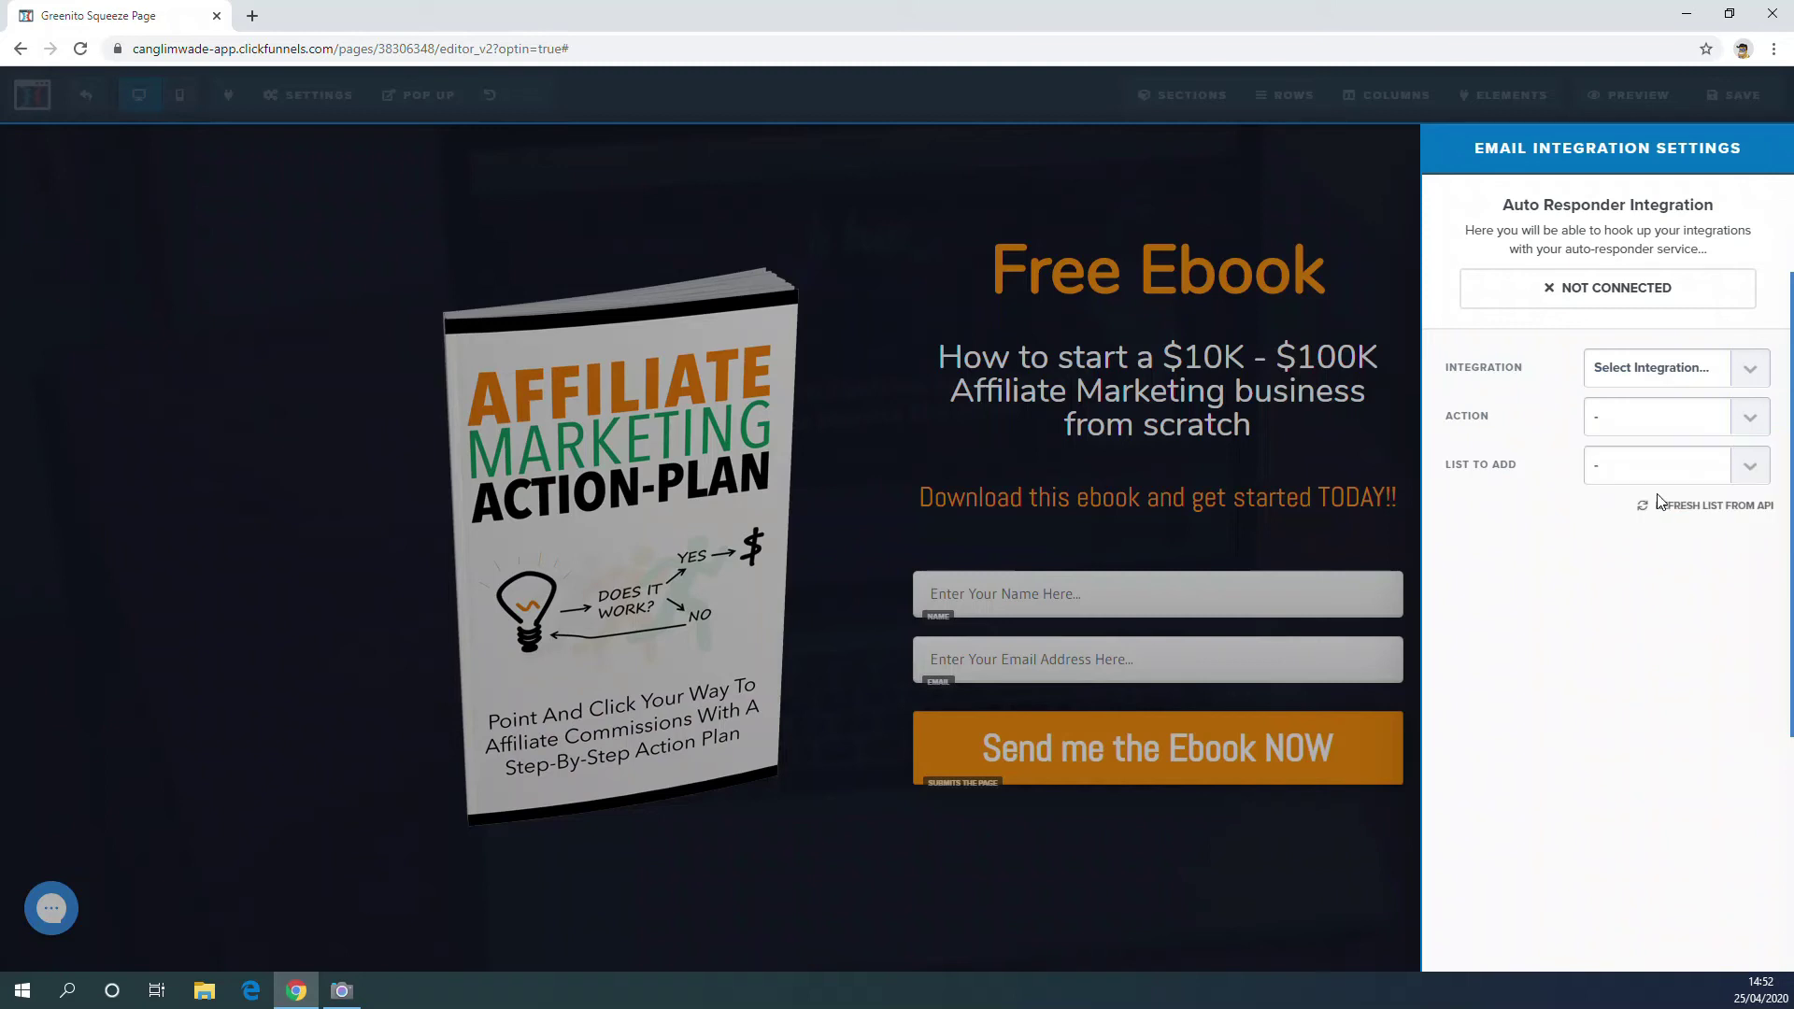
{"action": "left_click", "coordinate": [1637, 429]}
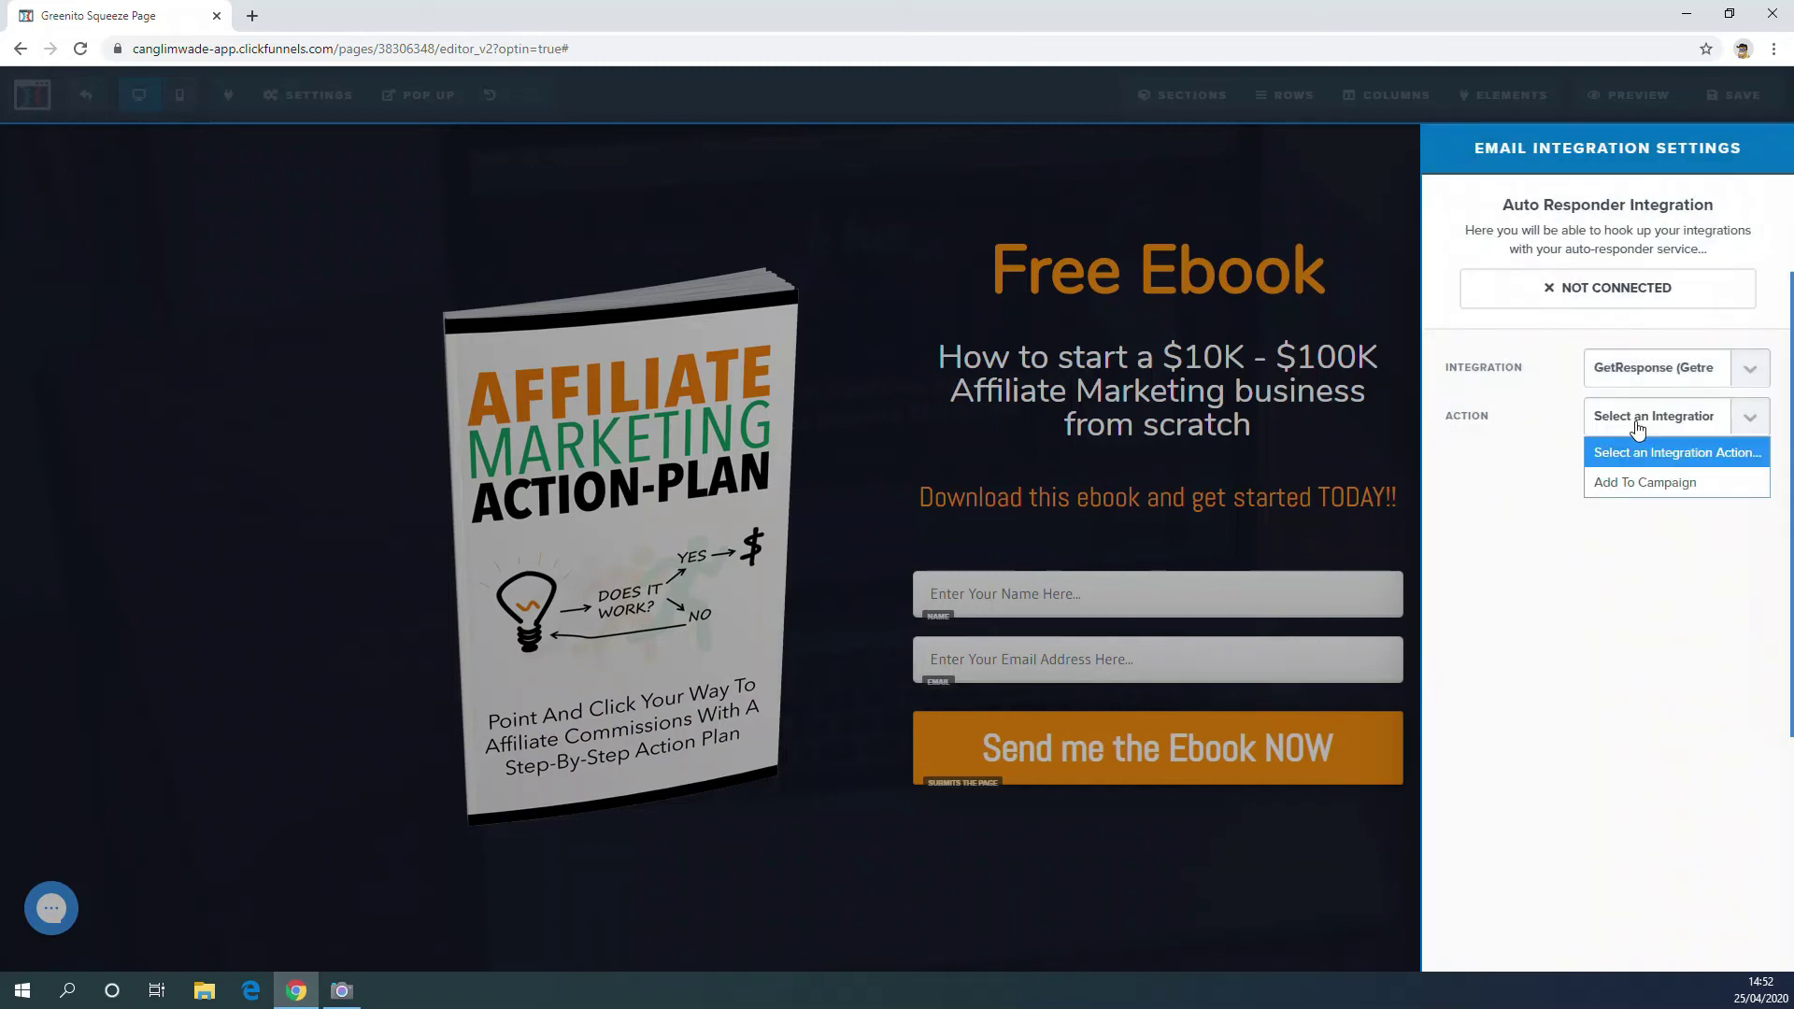
{"action": "left_click", "coordinate": [1665, 490]}
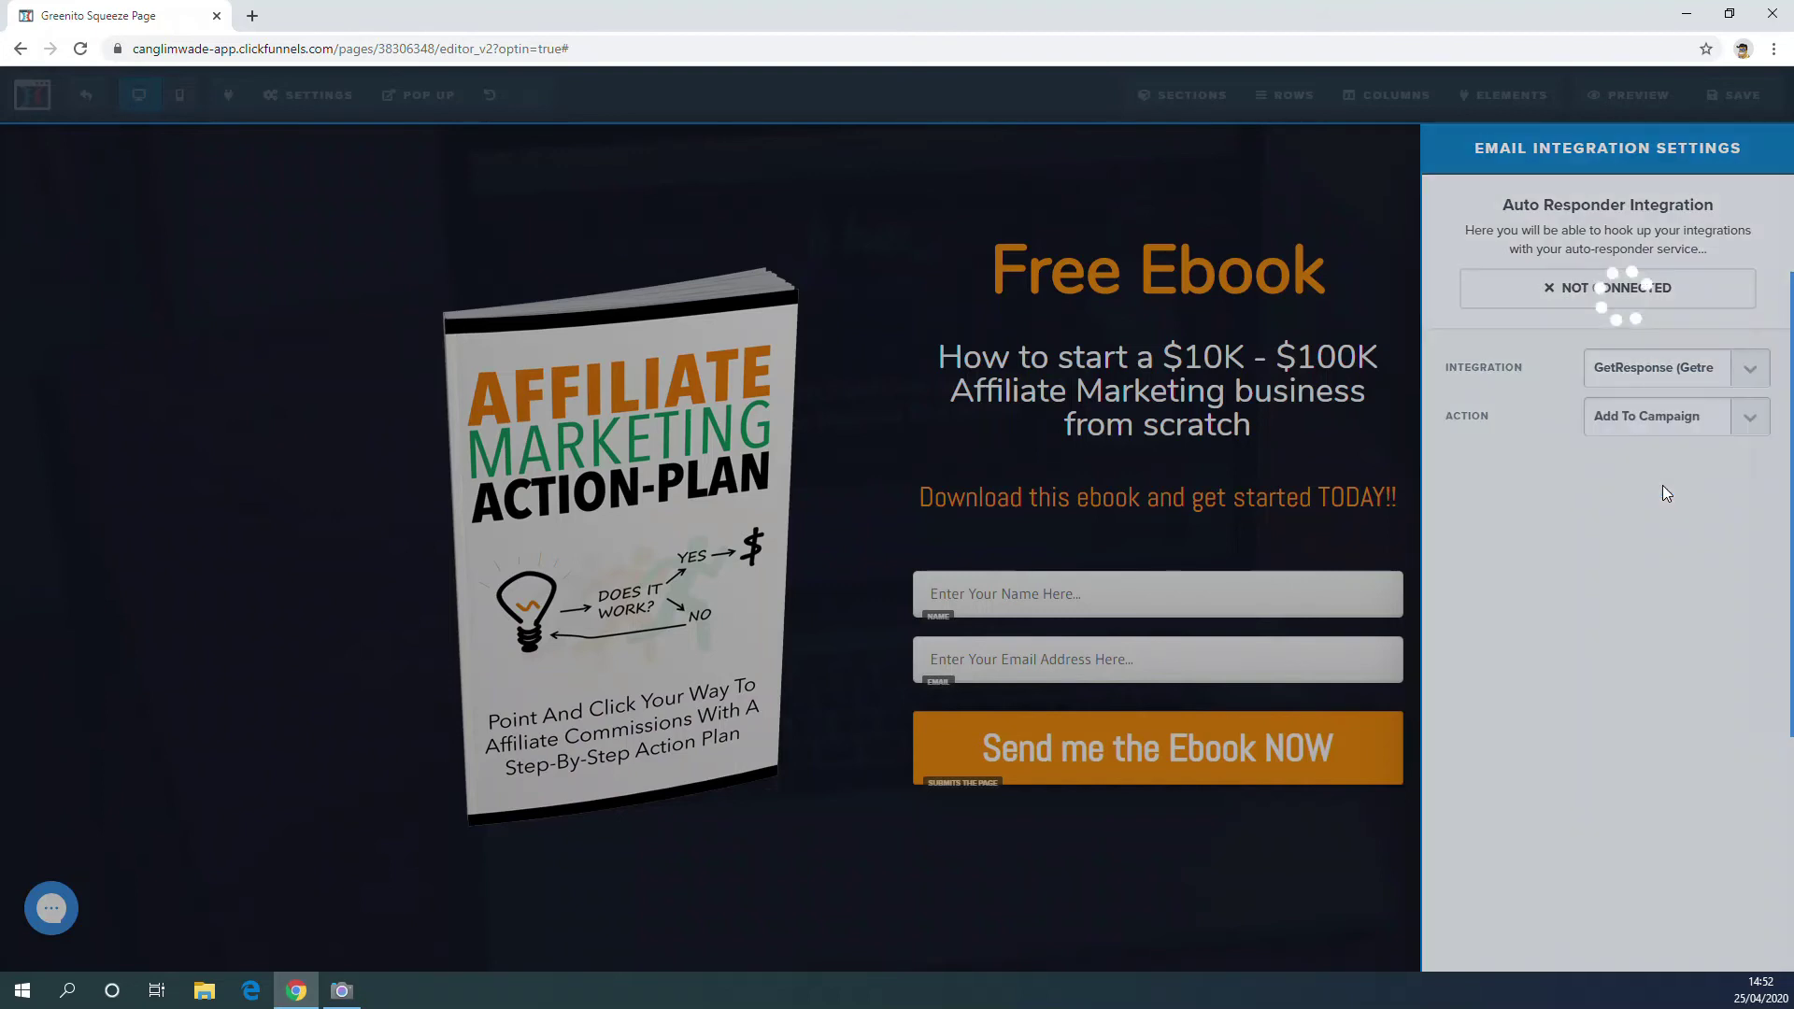
Choose selfoptinfreebook as the list that receives the optin contacts and save the page.
{"action": "left_click", "coordinate": [1660, 480]}
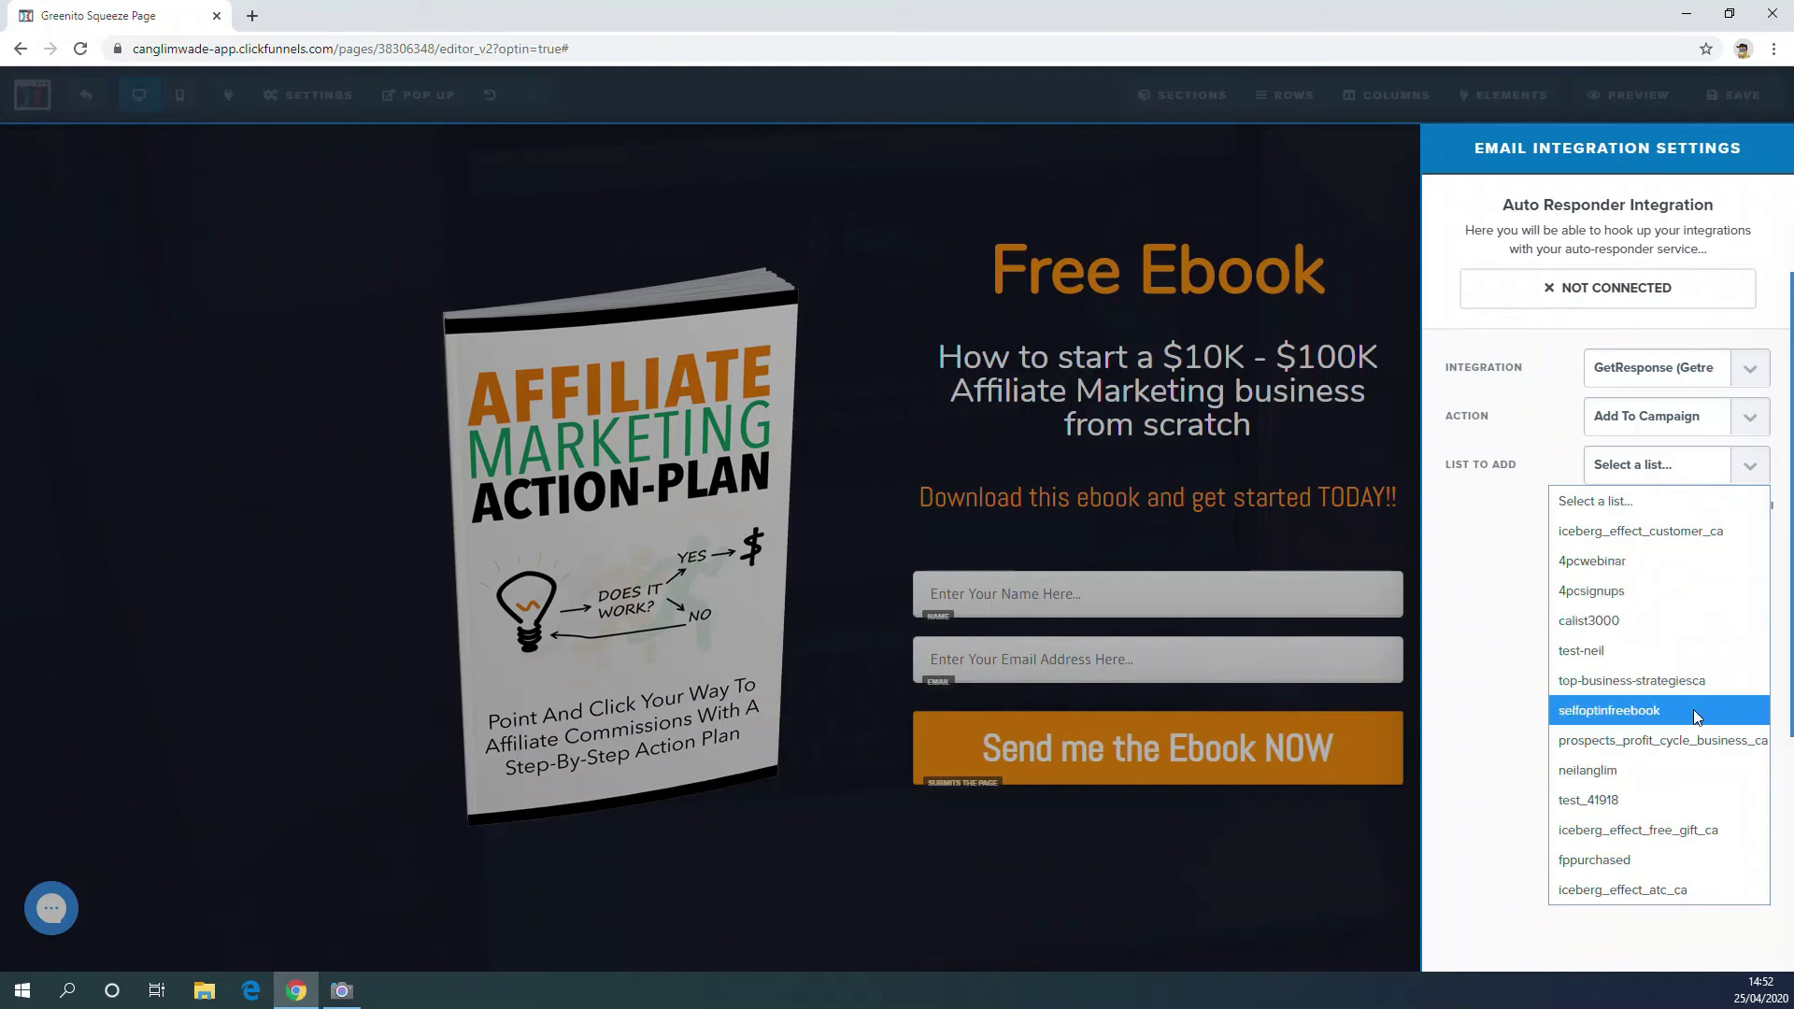
{"action": "left_click", "coordinate": [1669, 715]}
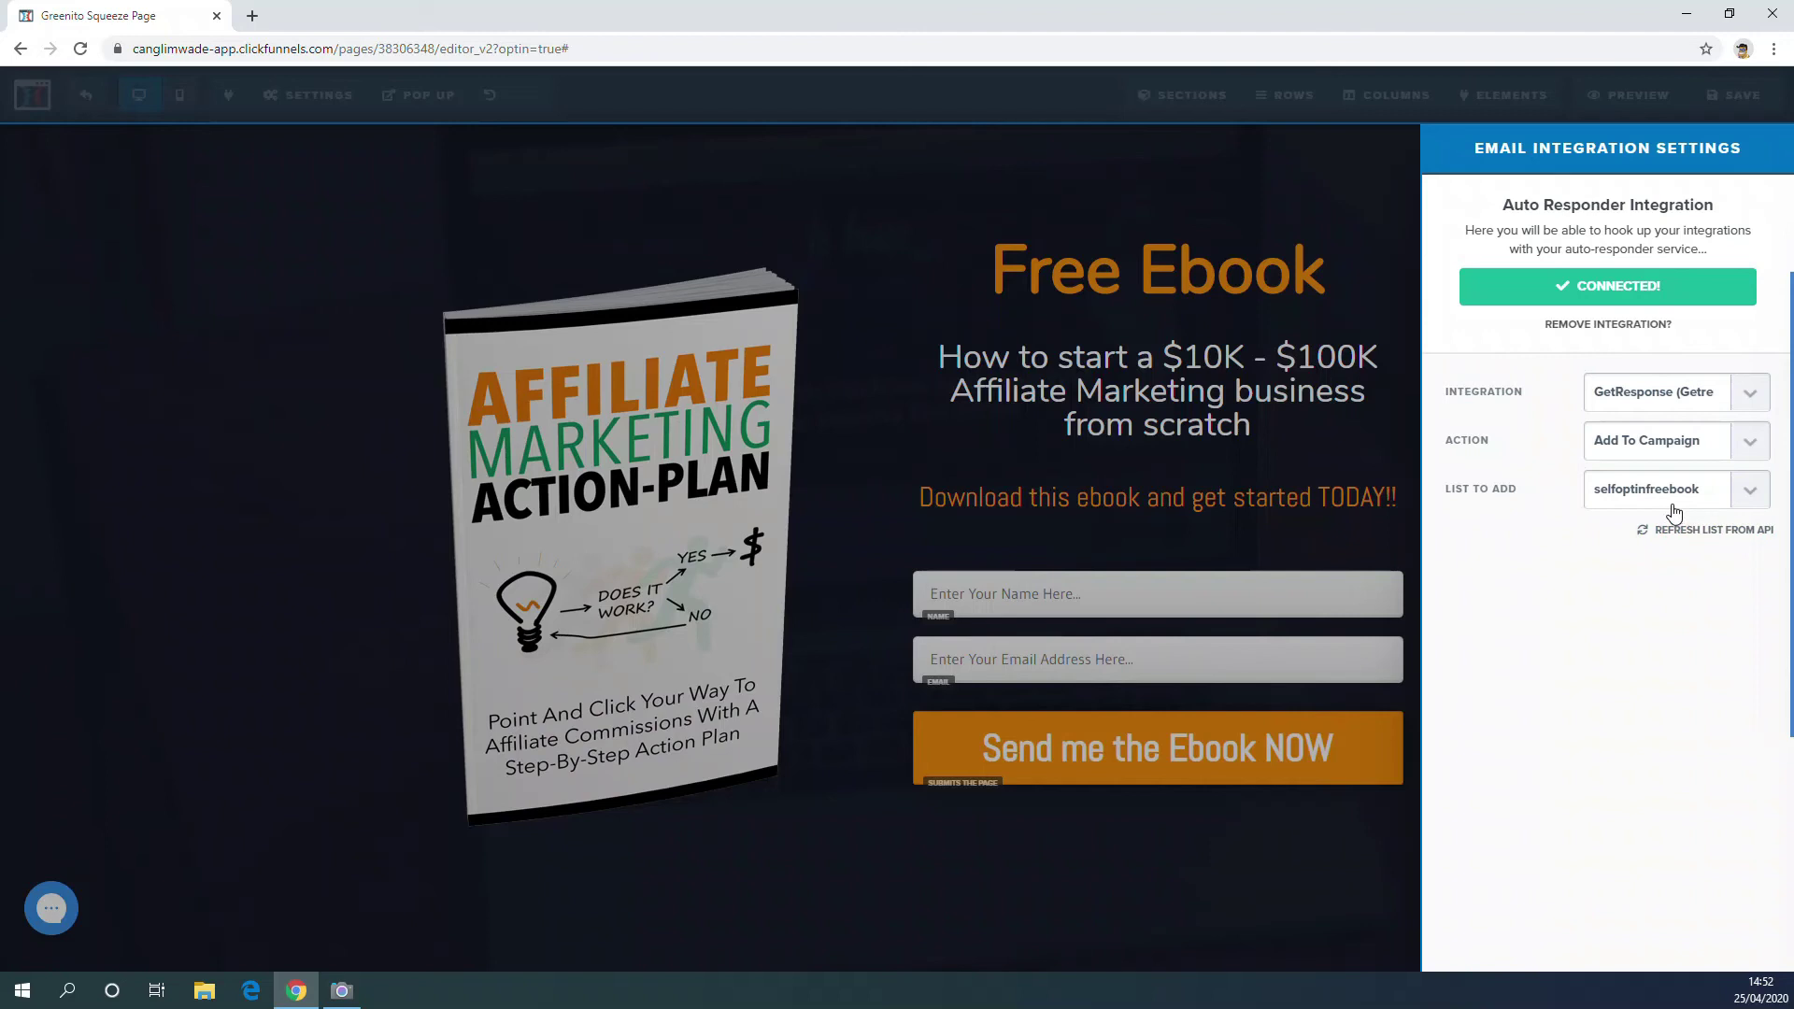
{"action": "left_click", "coordinate": [1212, 472]}
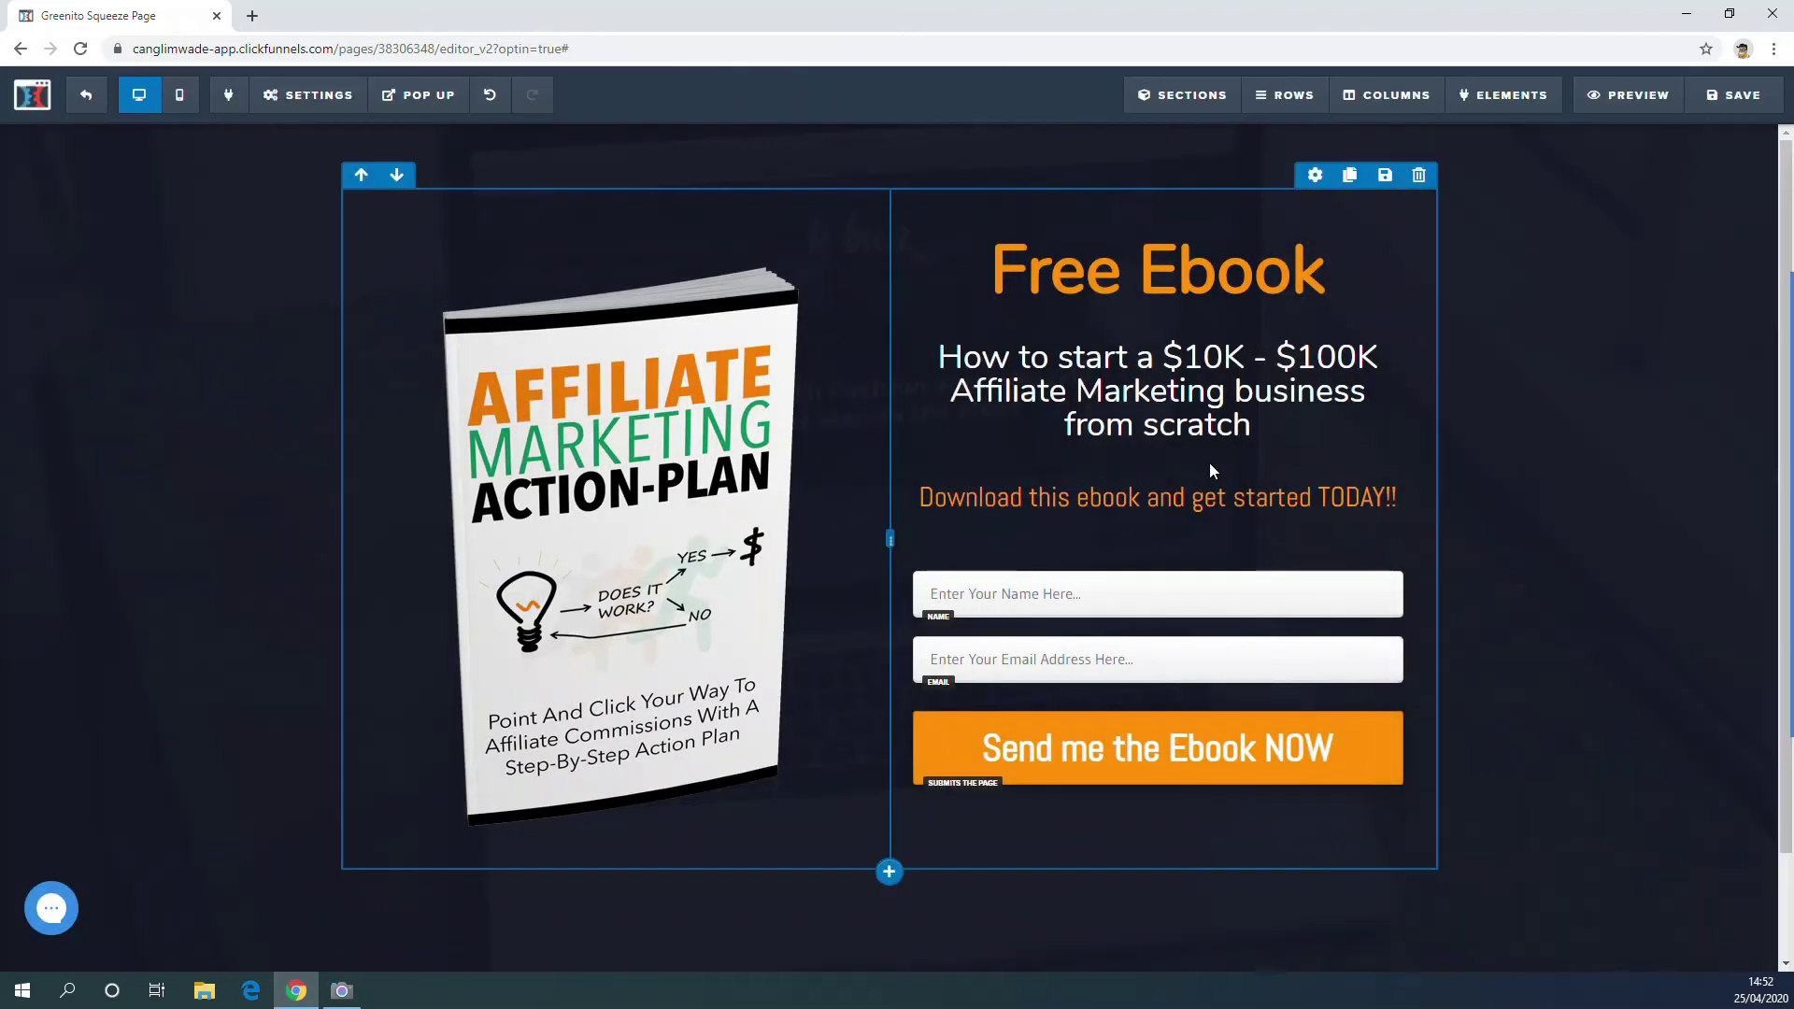
{"action": "left_click", "coordinate": [1727, 109]}
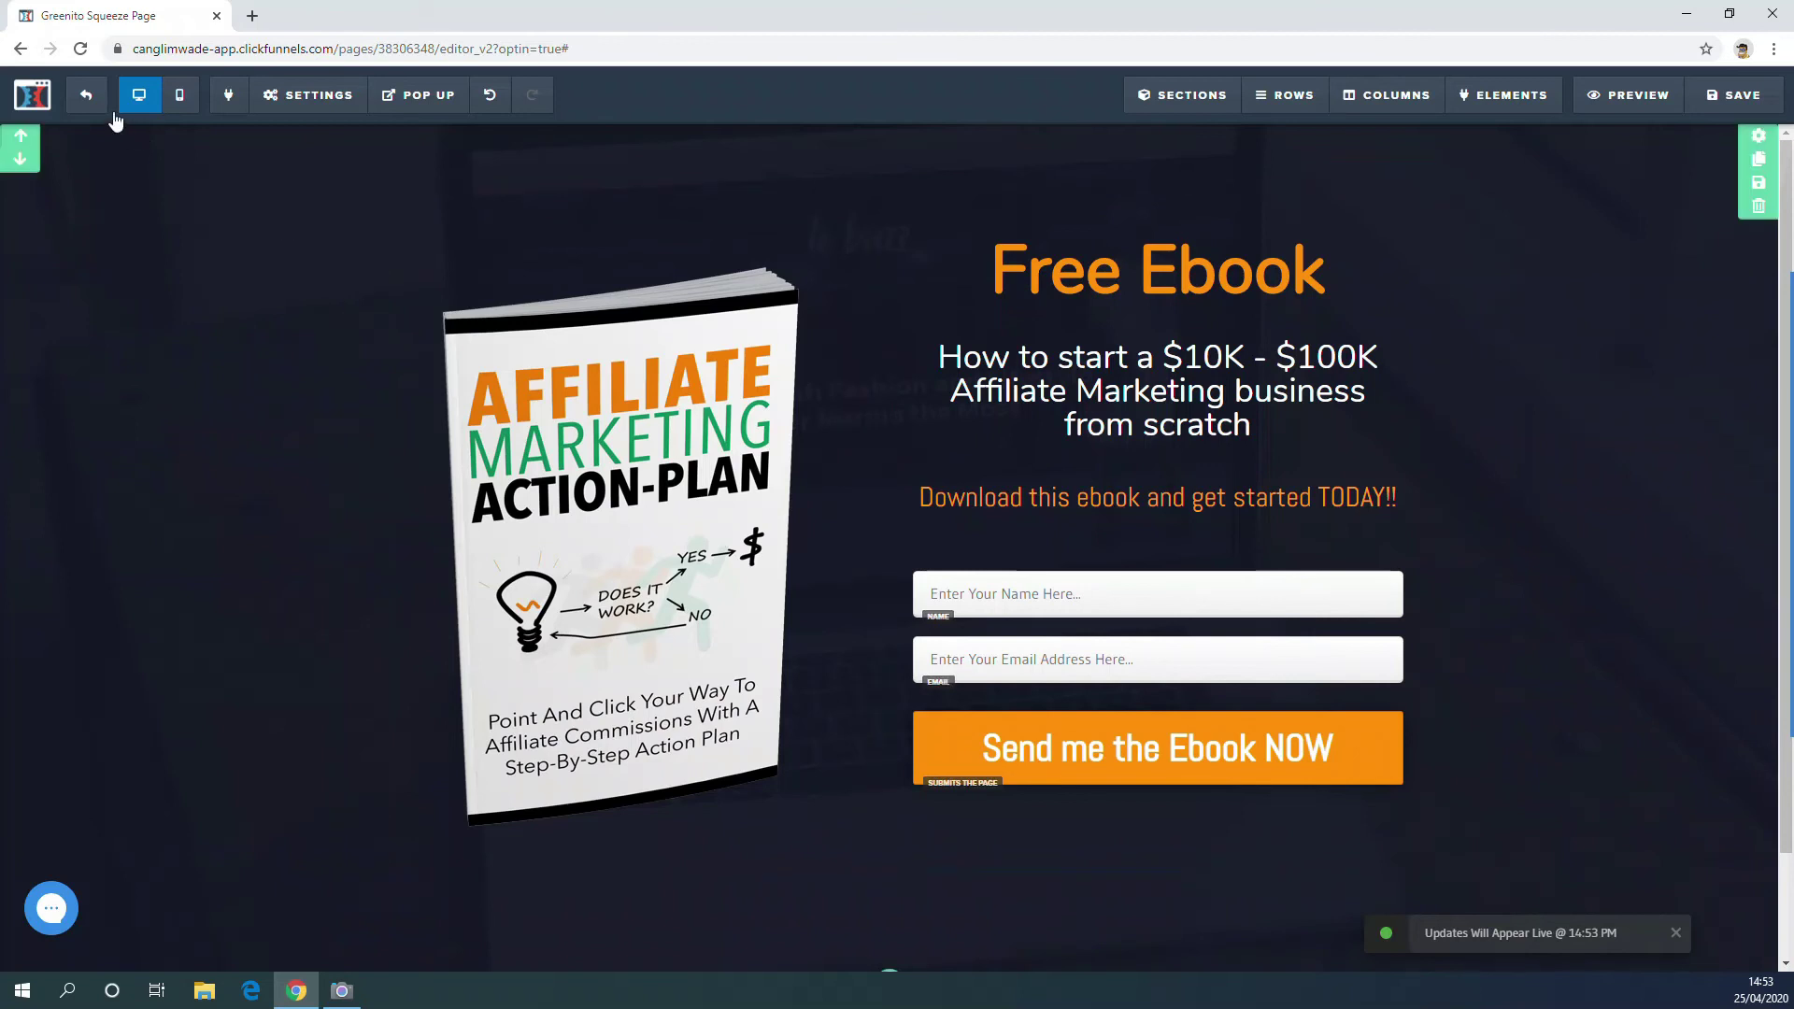
Leave the page editor and open the funnel's Thank You step.
{"action": "left_click", "coordinate": [86, 97]}
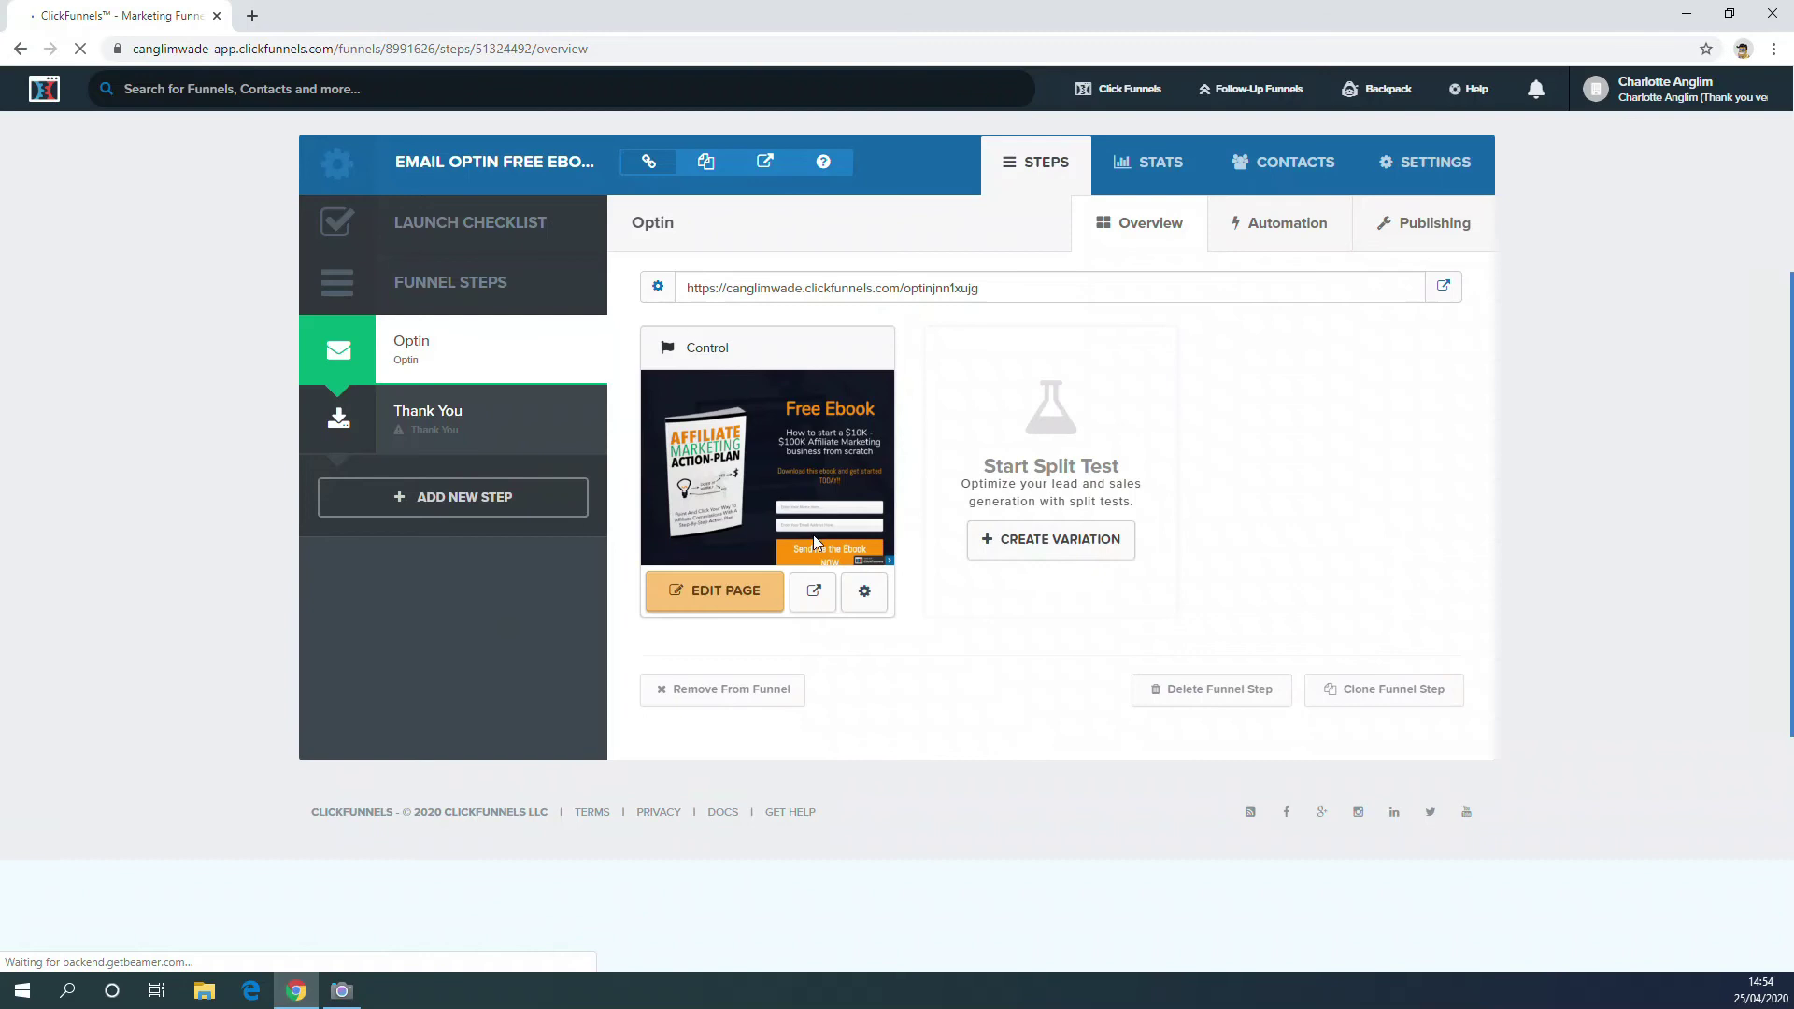
{"action": "left_click", "coordinate": [430, 419]}
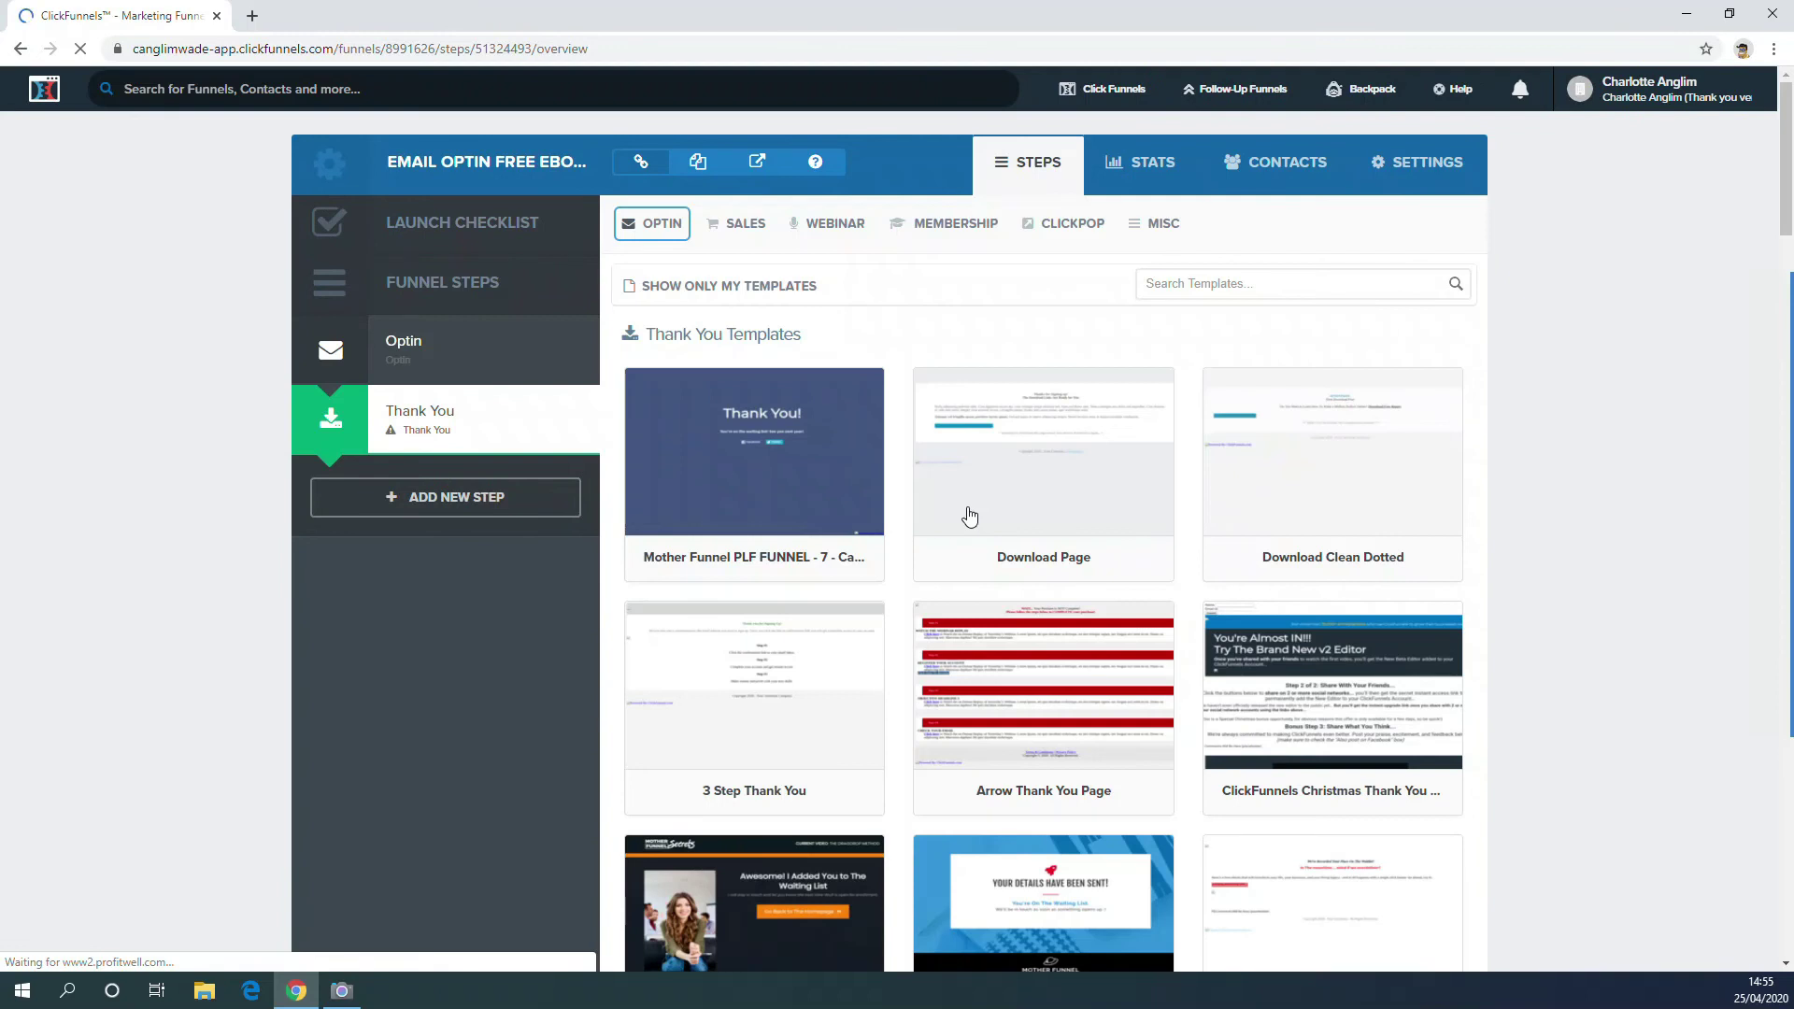
Look through the available Thank You page templates.
{"action": "mouse_move", "coordinate": [943, 499]}
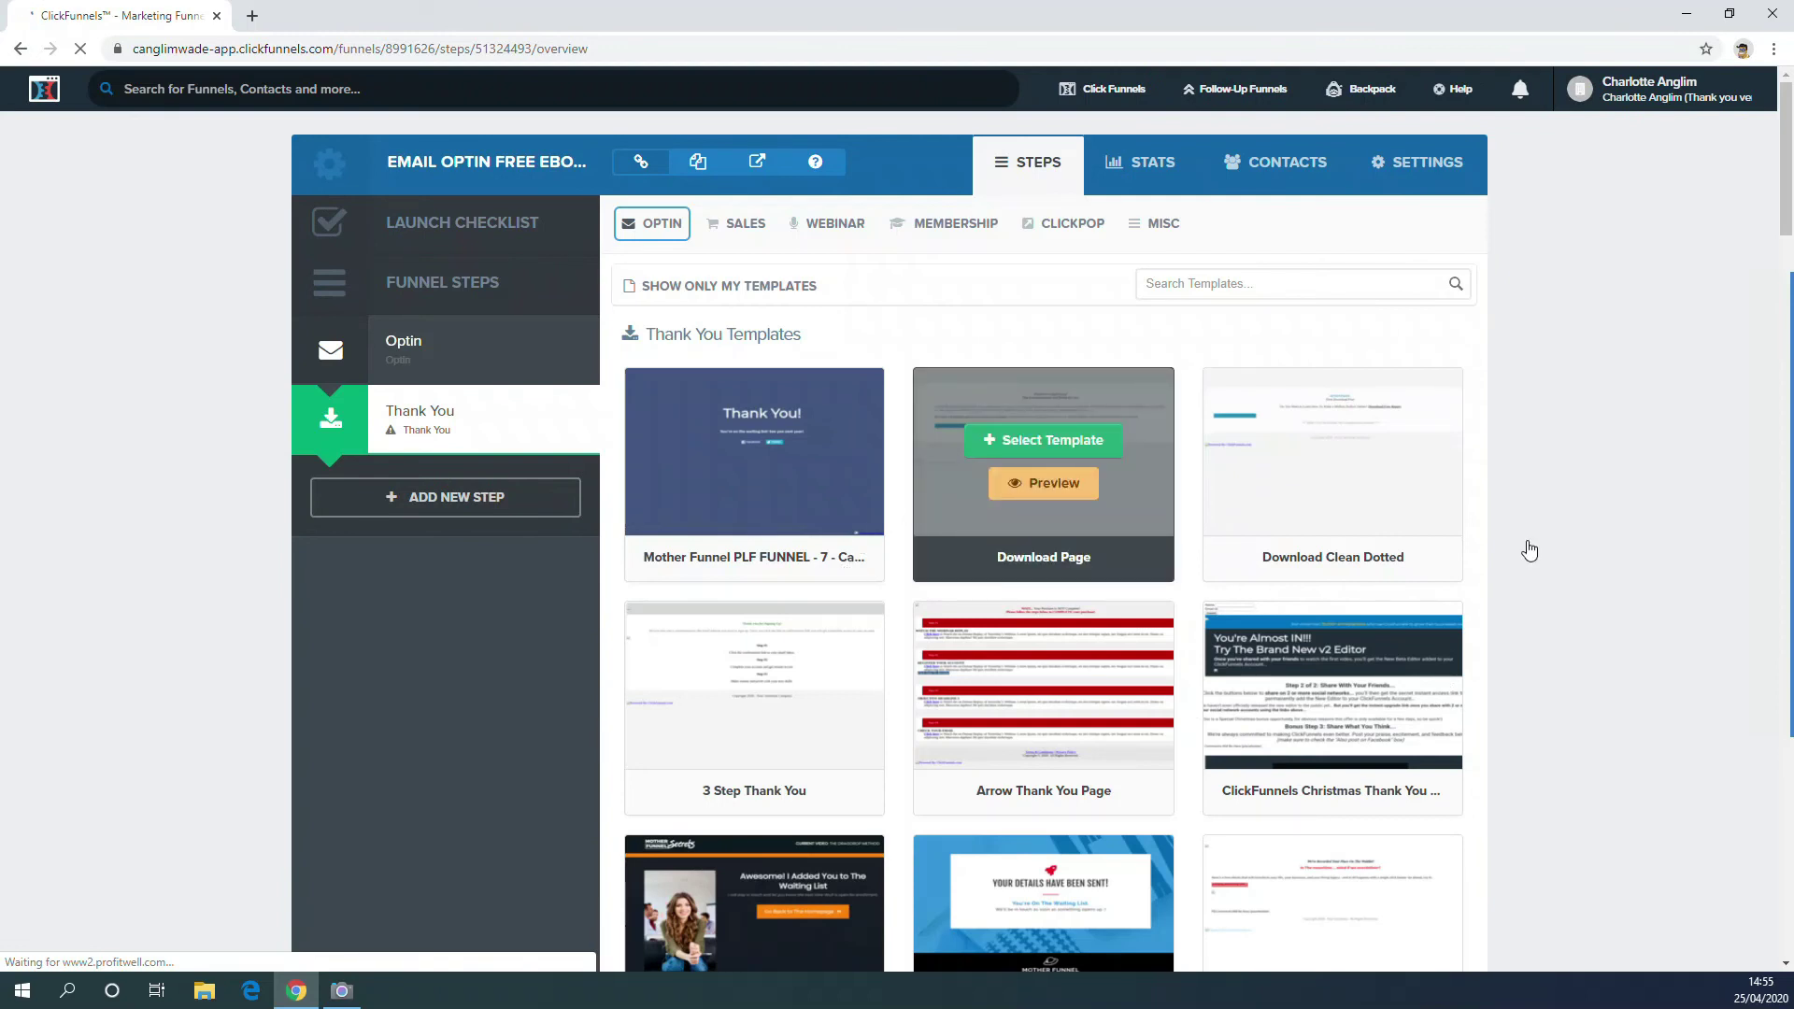
{"action": "mouse_move", "coordinate": [1720, 349]}
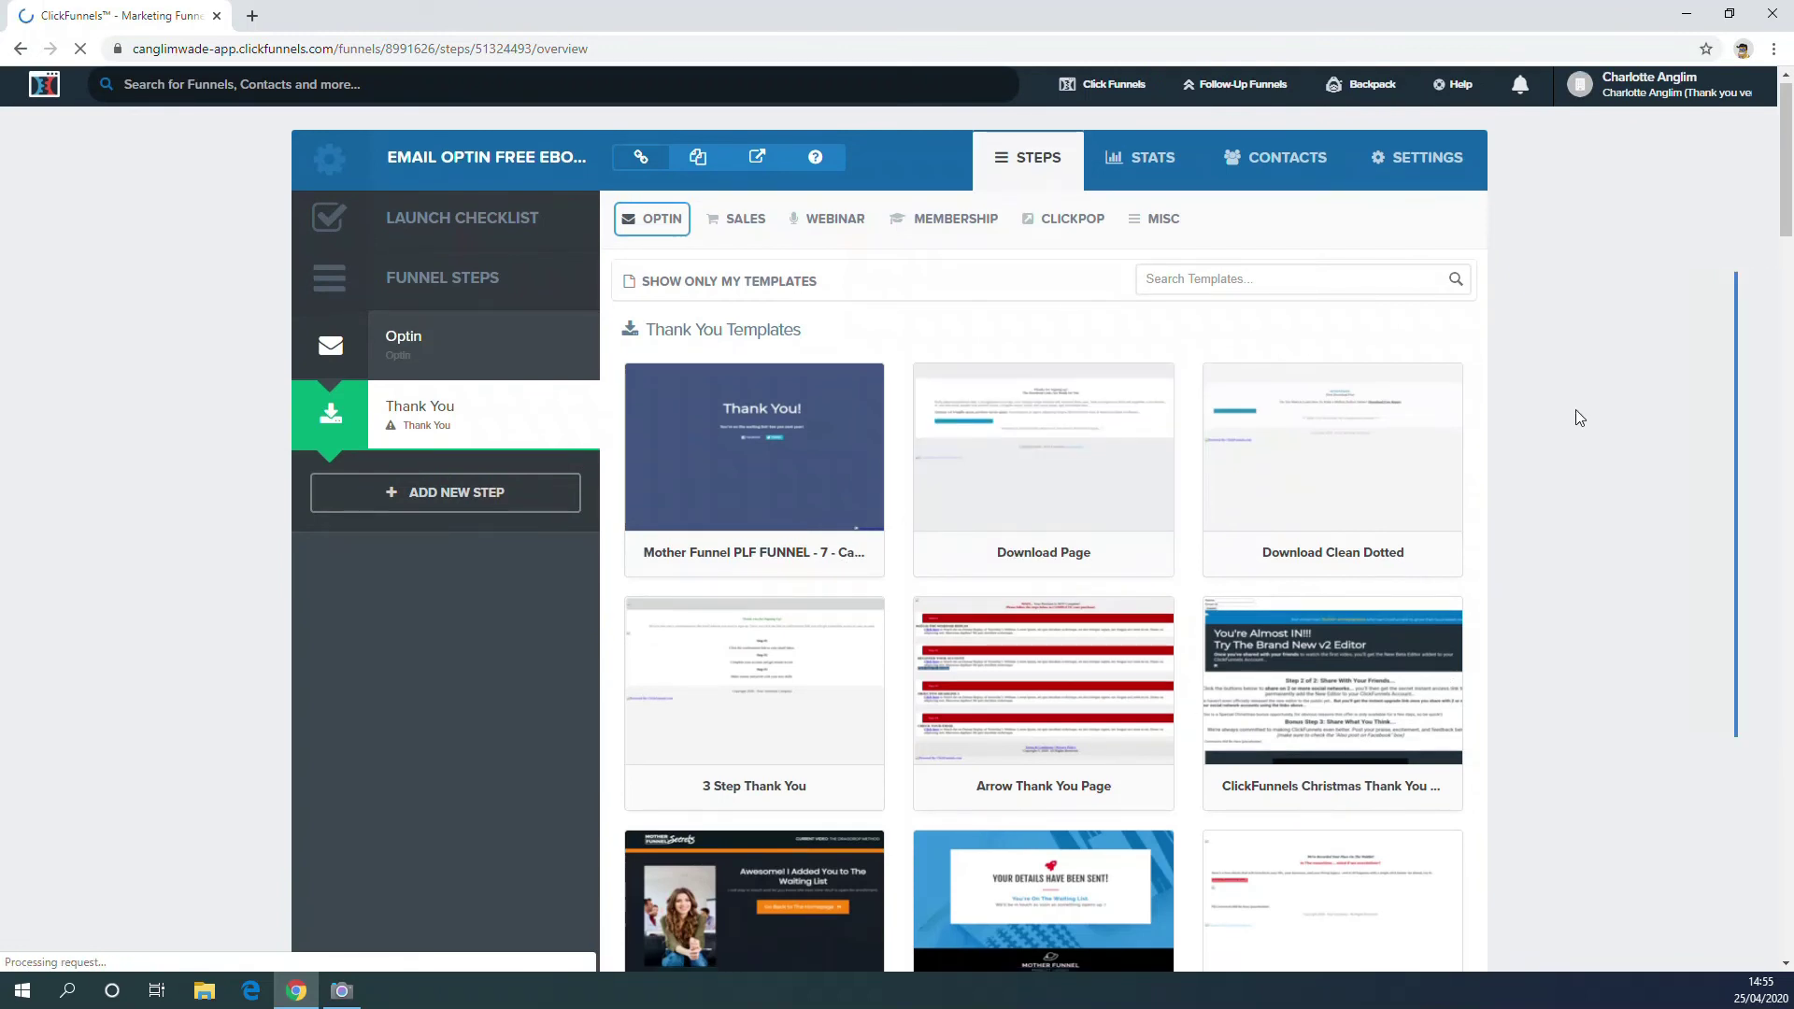
{"action": "scroll", "coordinate": [1673, 315], "scroll_direction": "down", "scroll_amount": 7}
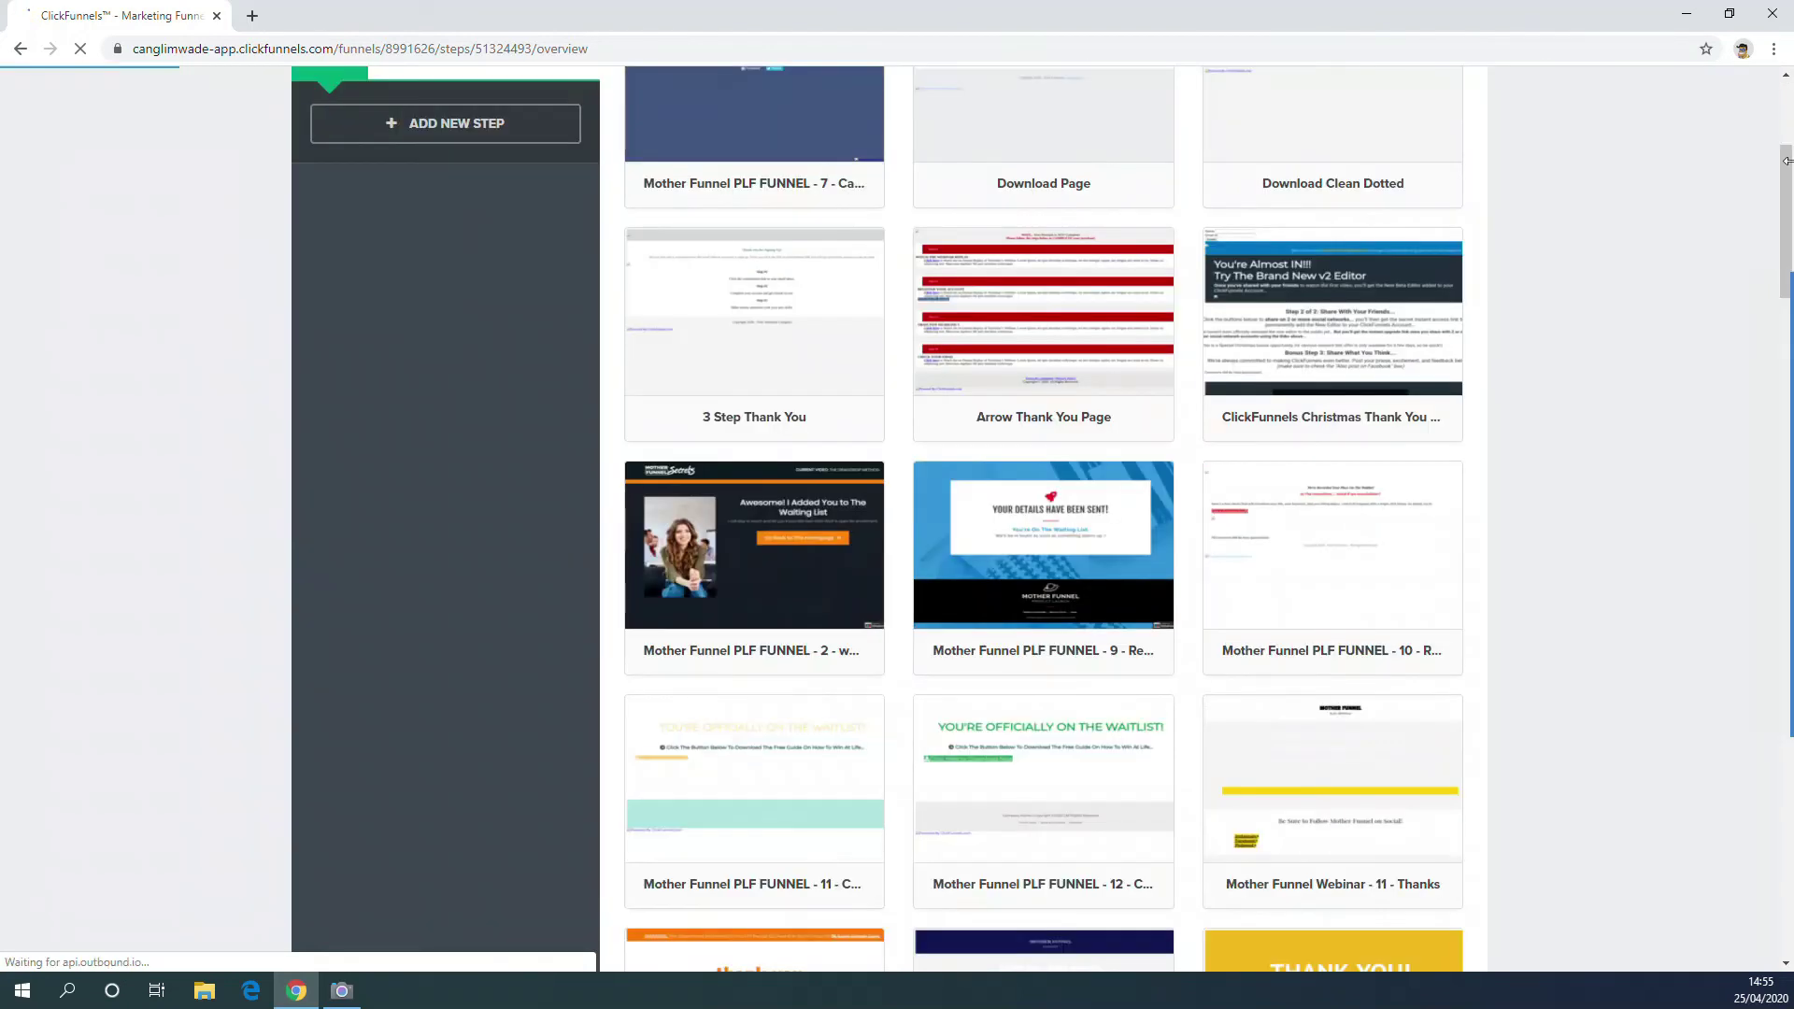
{"action": "scroll", "coordinate": [1433, 591], "scroll_direction": "down", "scroll_amount": 13}
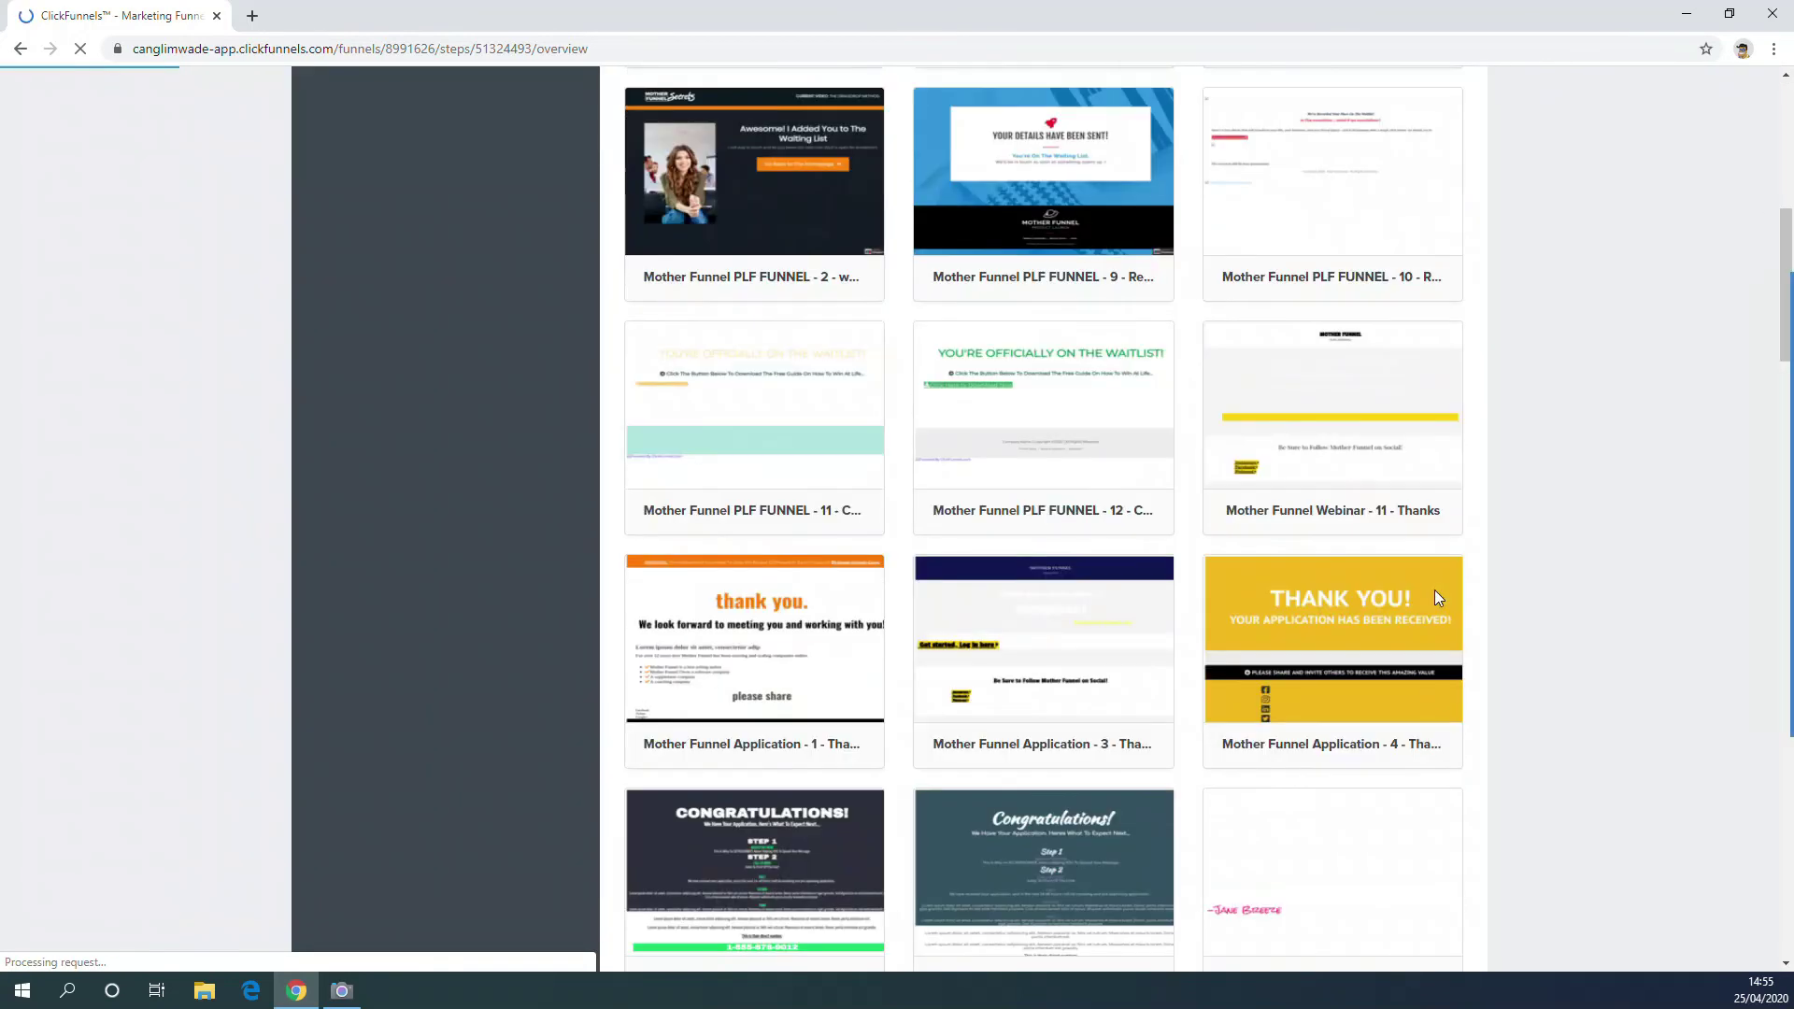
{"action": "scroll", "coordinate": [1436, 598], "scroll_direction": "down", "scroll_amount": 6}
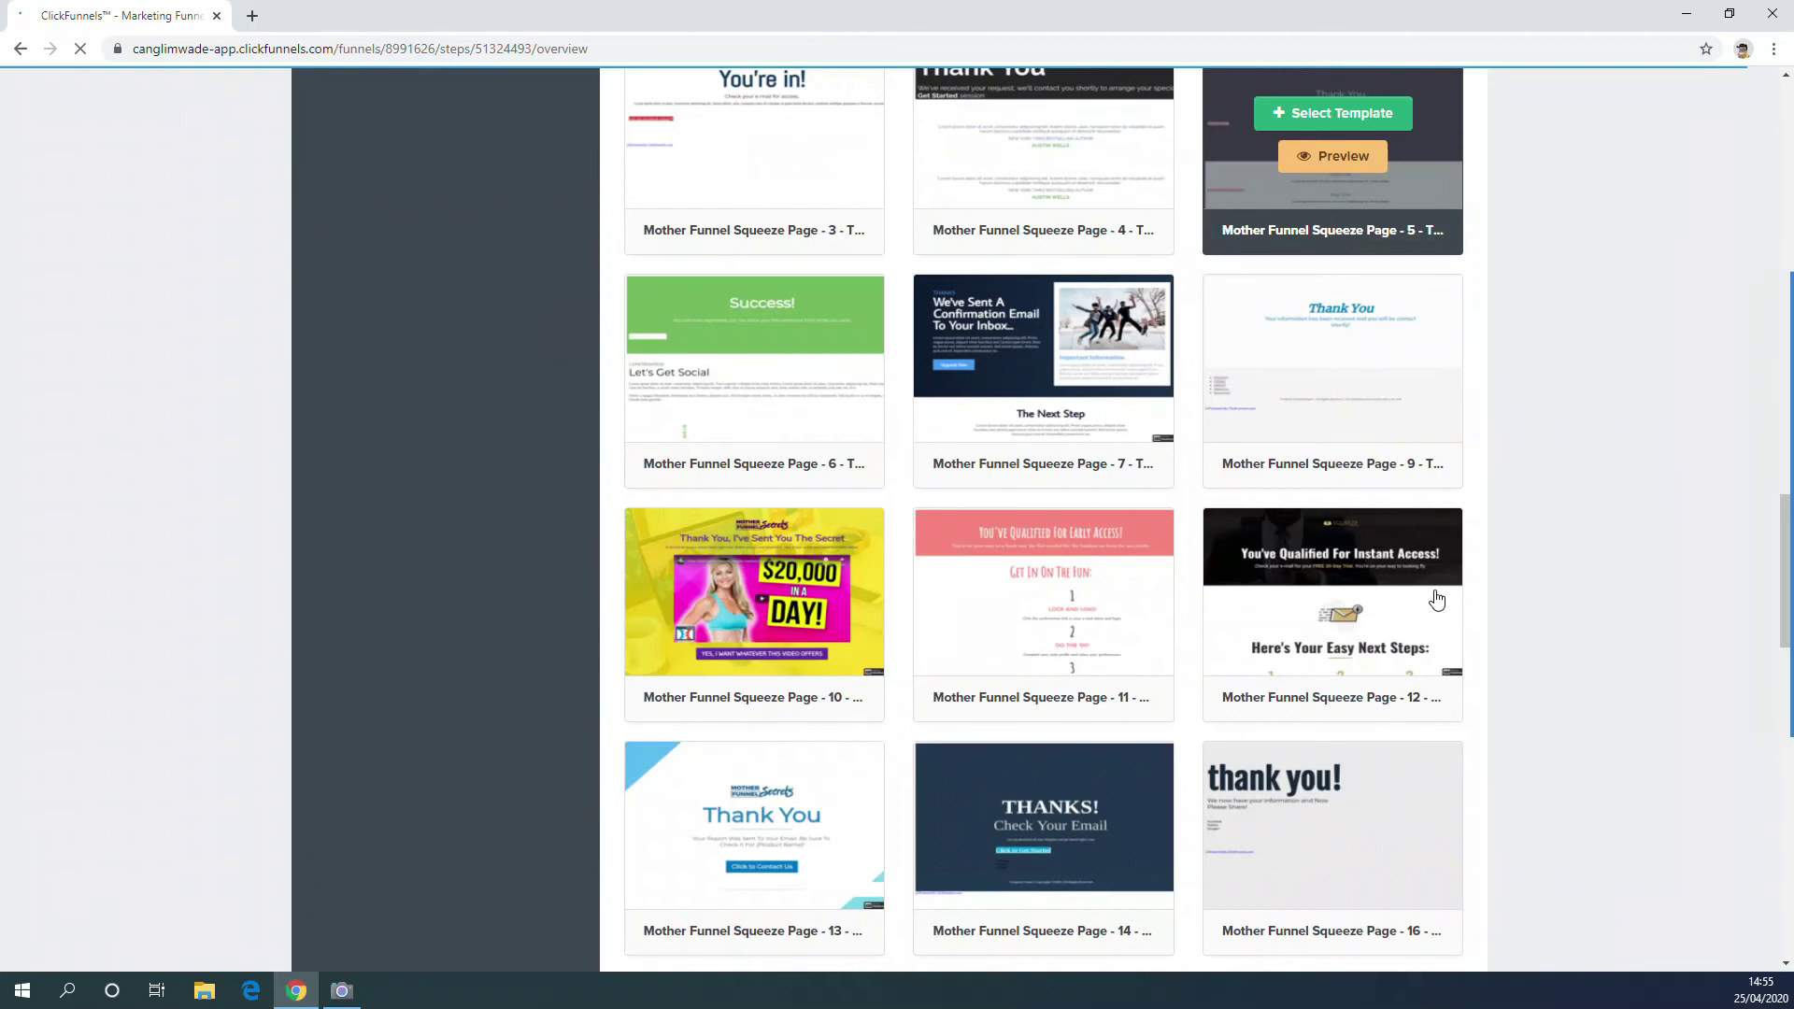
{"action": "scroll", "coordinate": [1437, 598], "scroll_direction": "down", "scroll_amount": 3}
{"action": "scroll", "coordinate": [1436, 598], "scroll_direction": "down", "scroll_amount": 4}
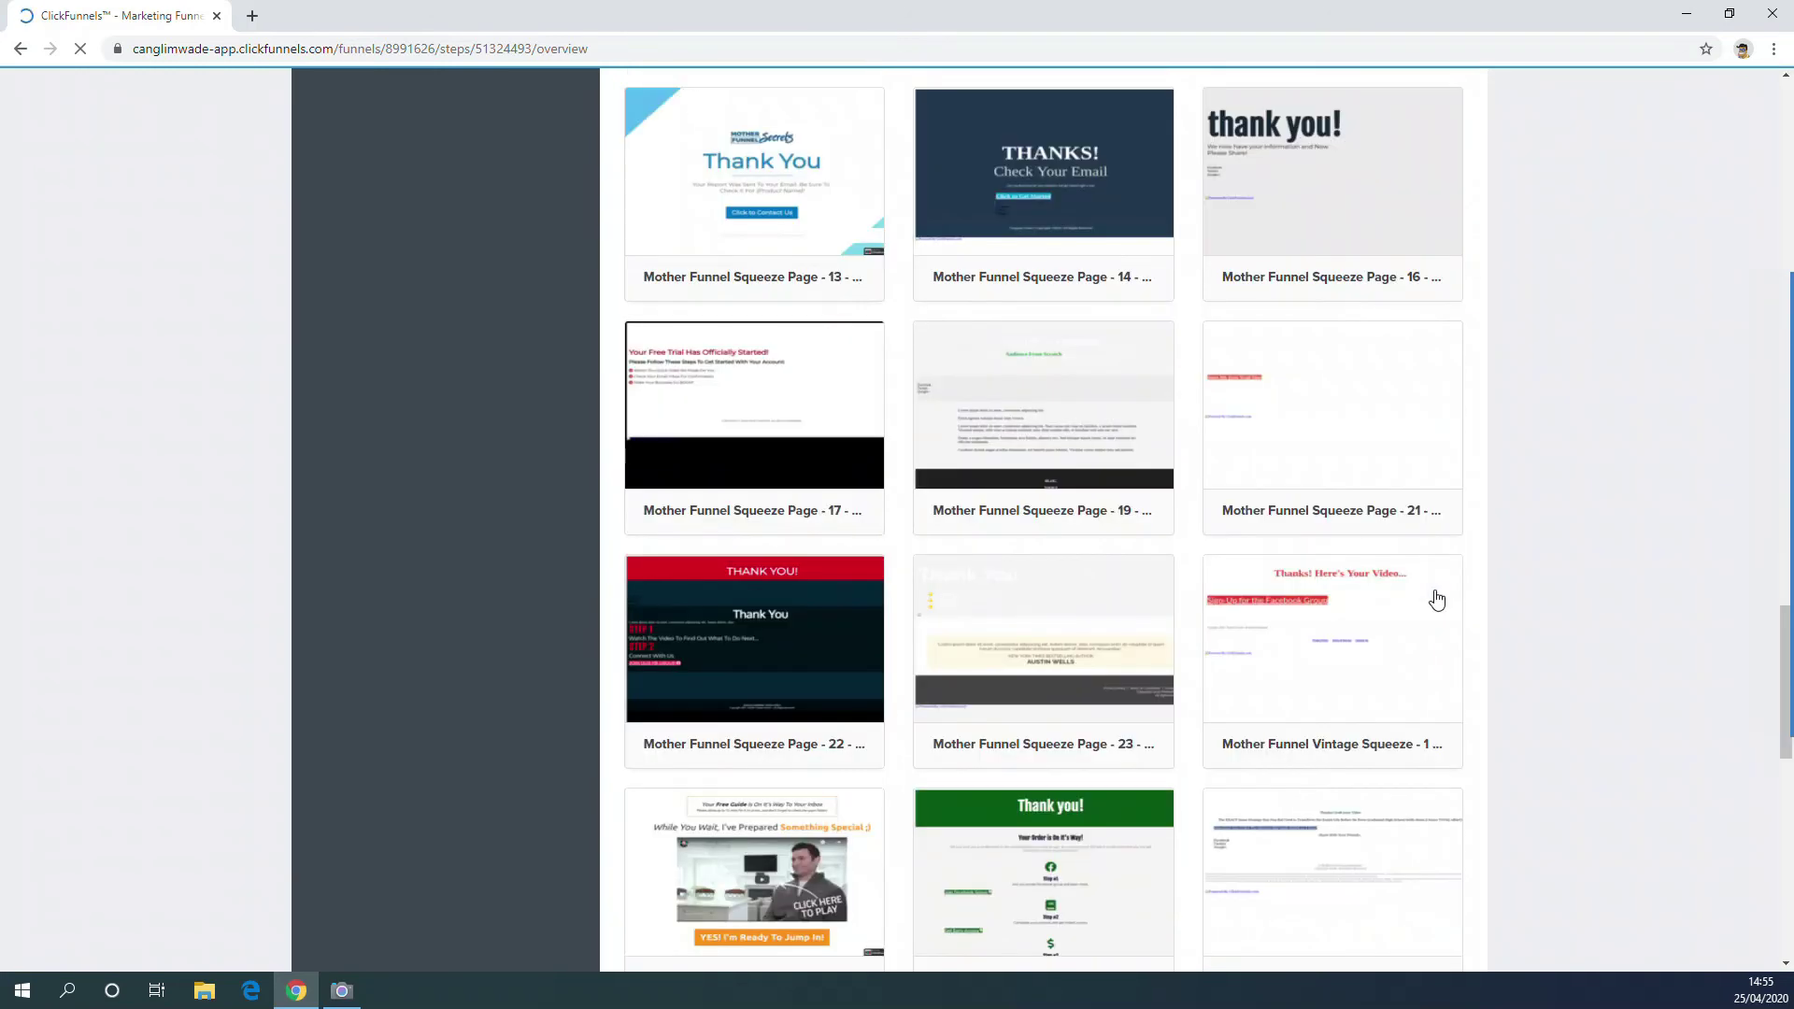
{"action": "mouse_move", "coordinate": [1435, 597]}
{"action": "scroll", "coordinate": [1434, 598], "scroll_direction": "up", "scroll_amount": 2}
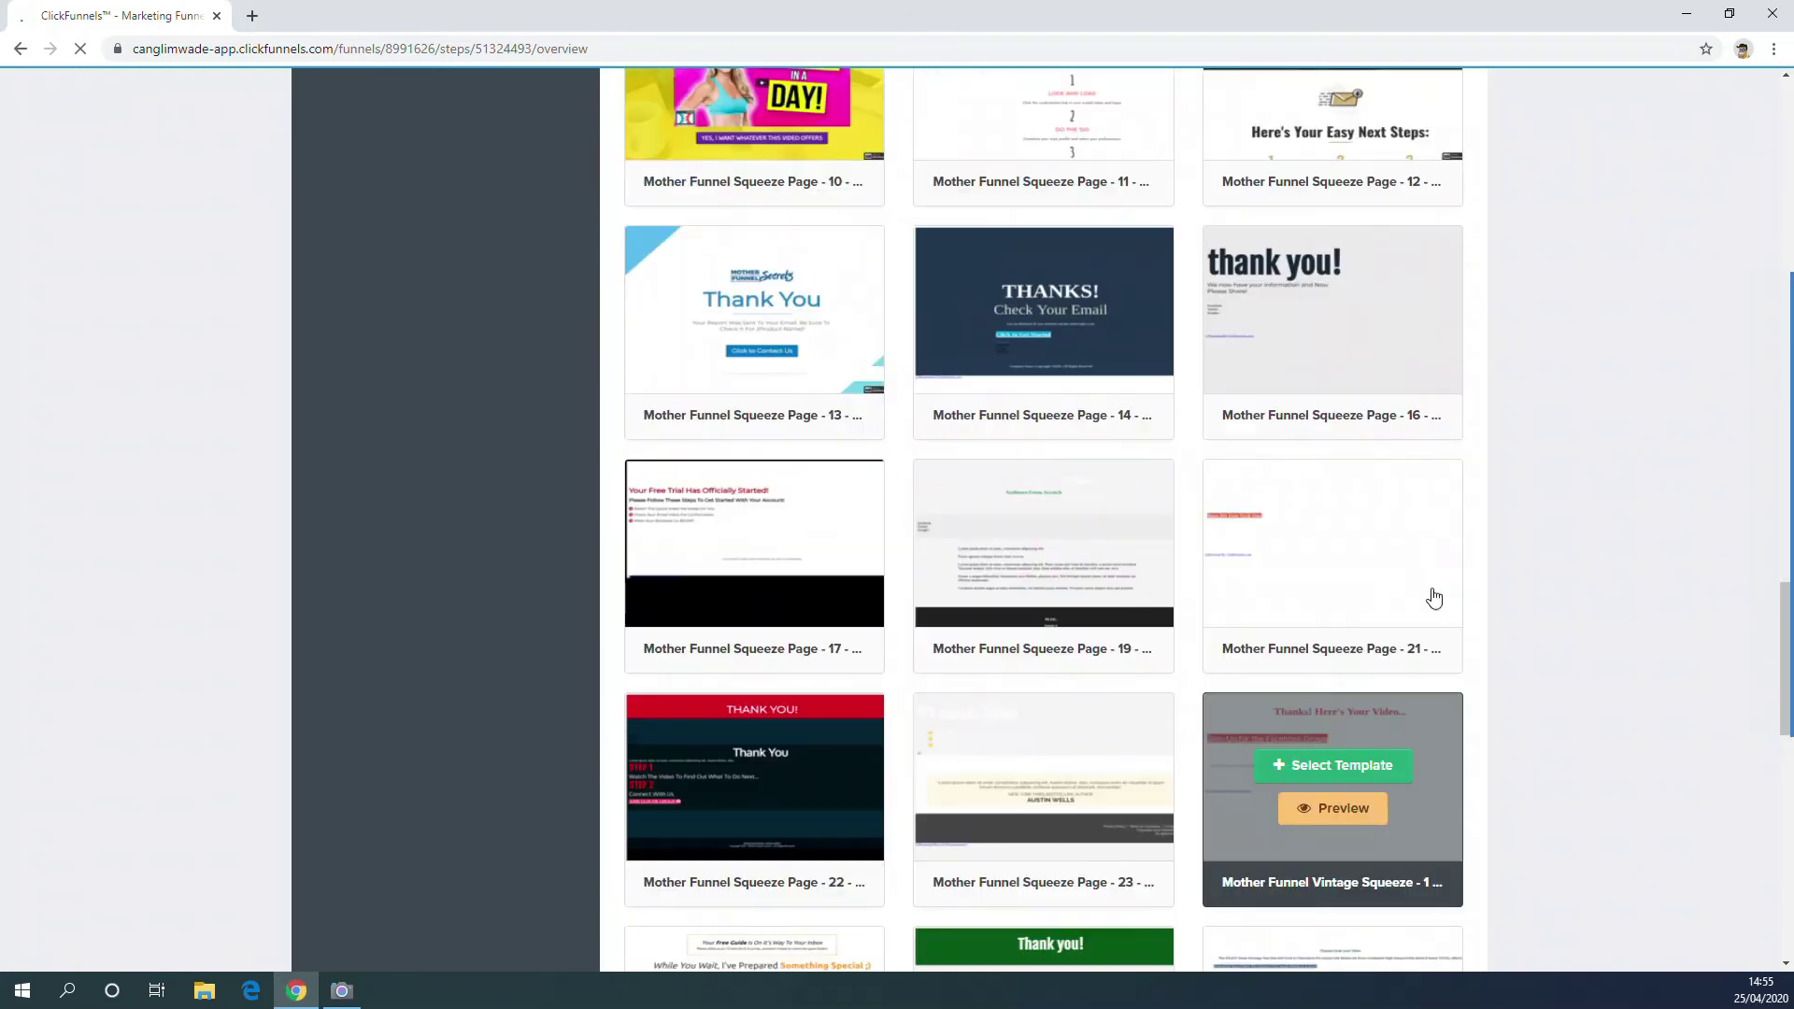
{"action": "scroll", "coordinate": [1433, 596], "scroll_direction": "up", "scroll_amount": 12}
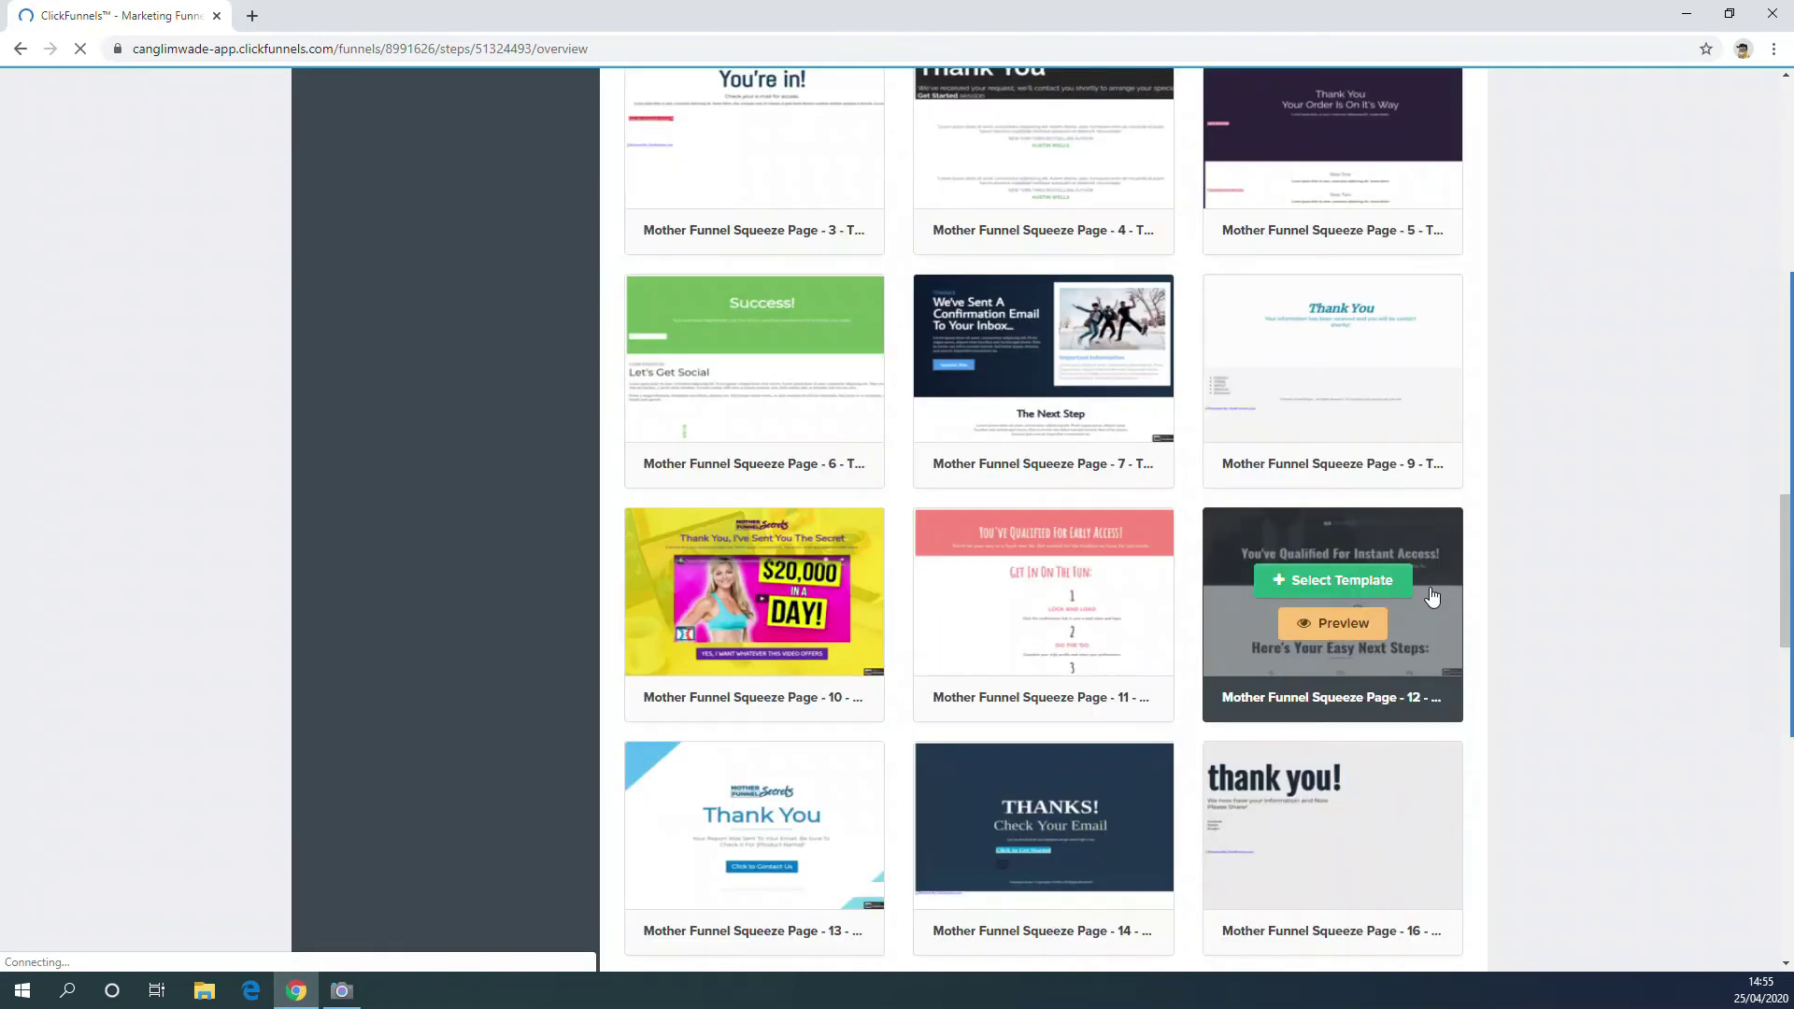
{"action": "scroll", "coordinate": [1433, 596], "scroll_direction": "up", "scroll_amount": 14}
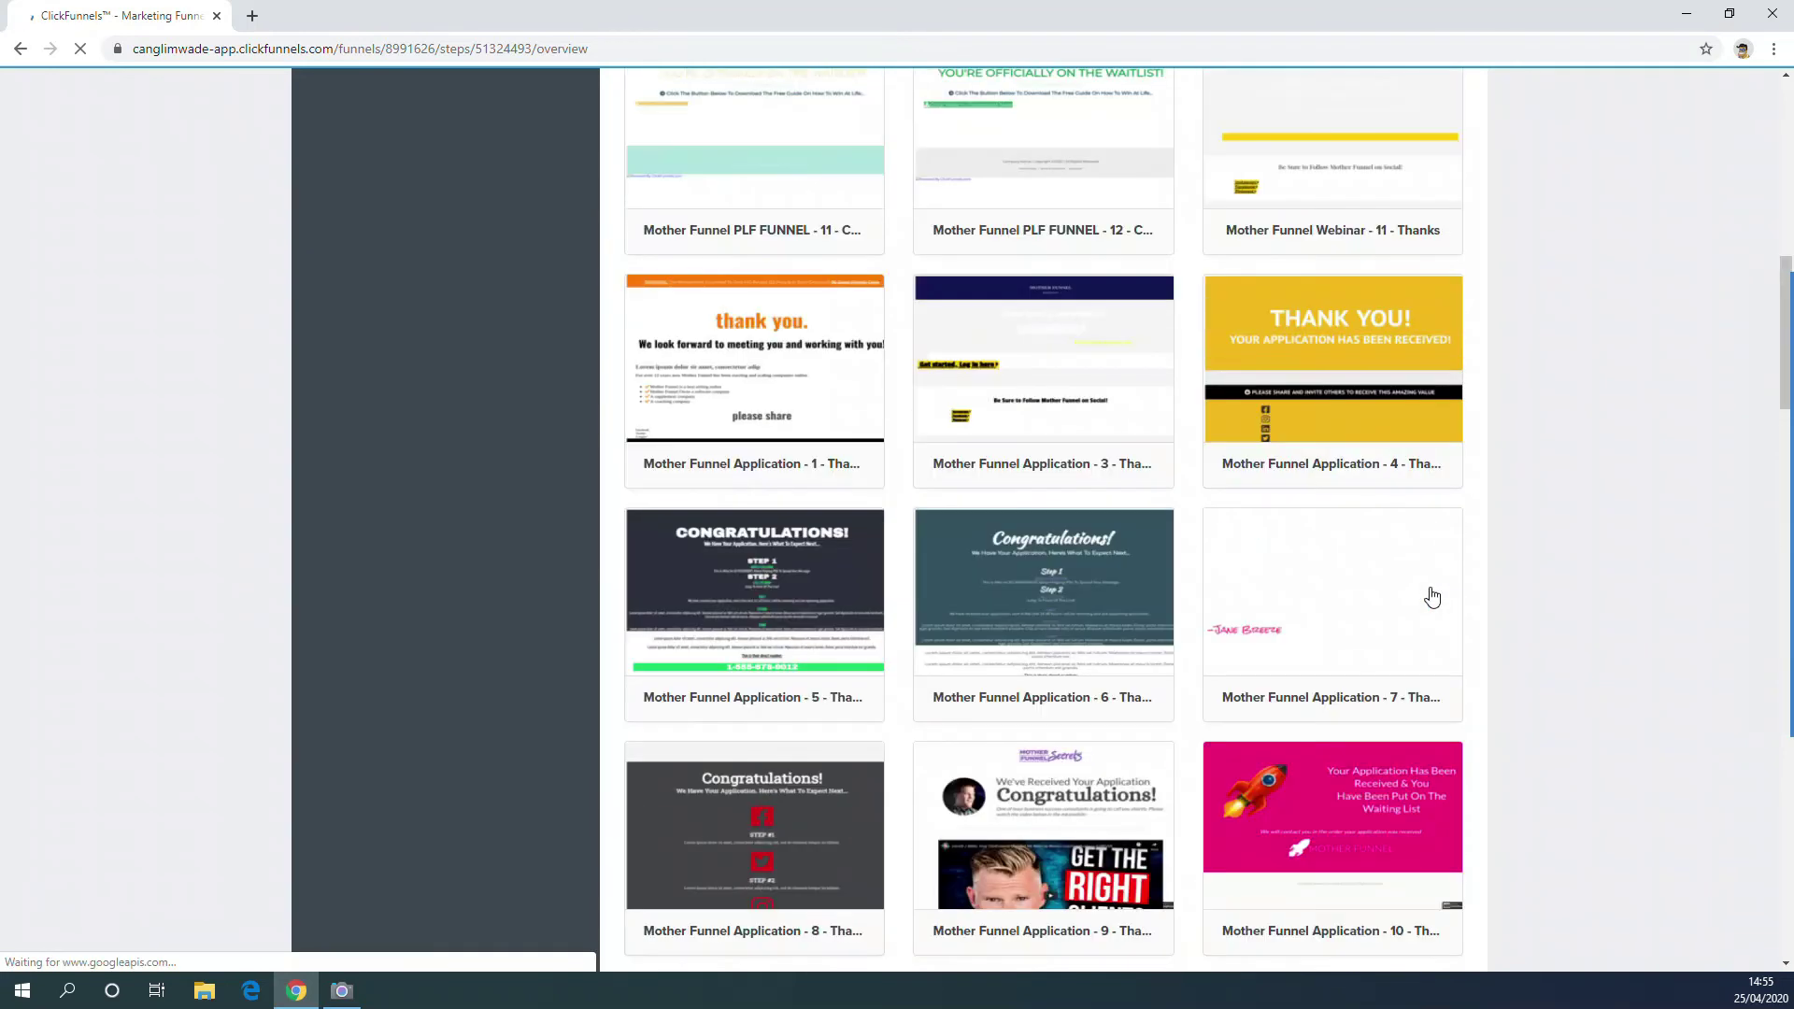
{"action": "scroll", "coordinate": [1432, 596], "scroll_direction": "up", "scroll_amount": 5}
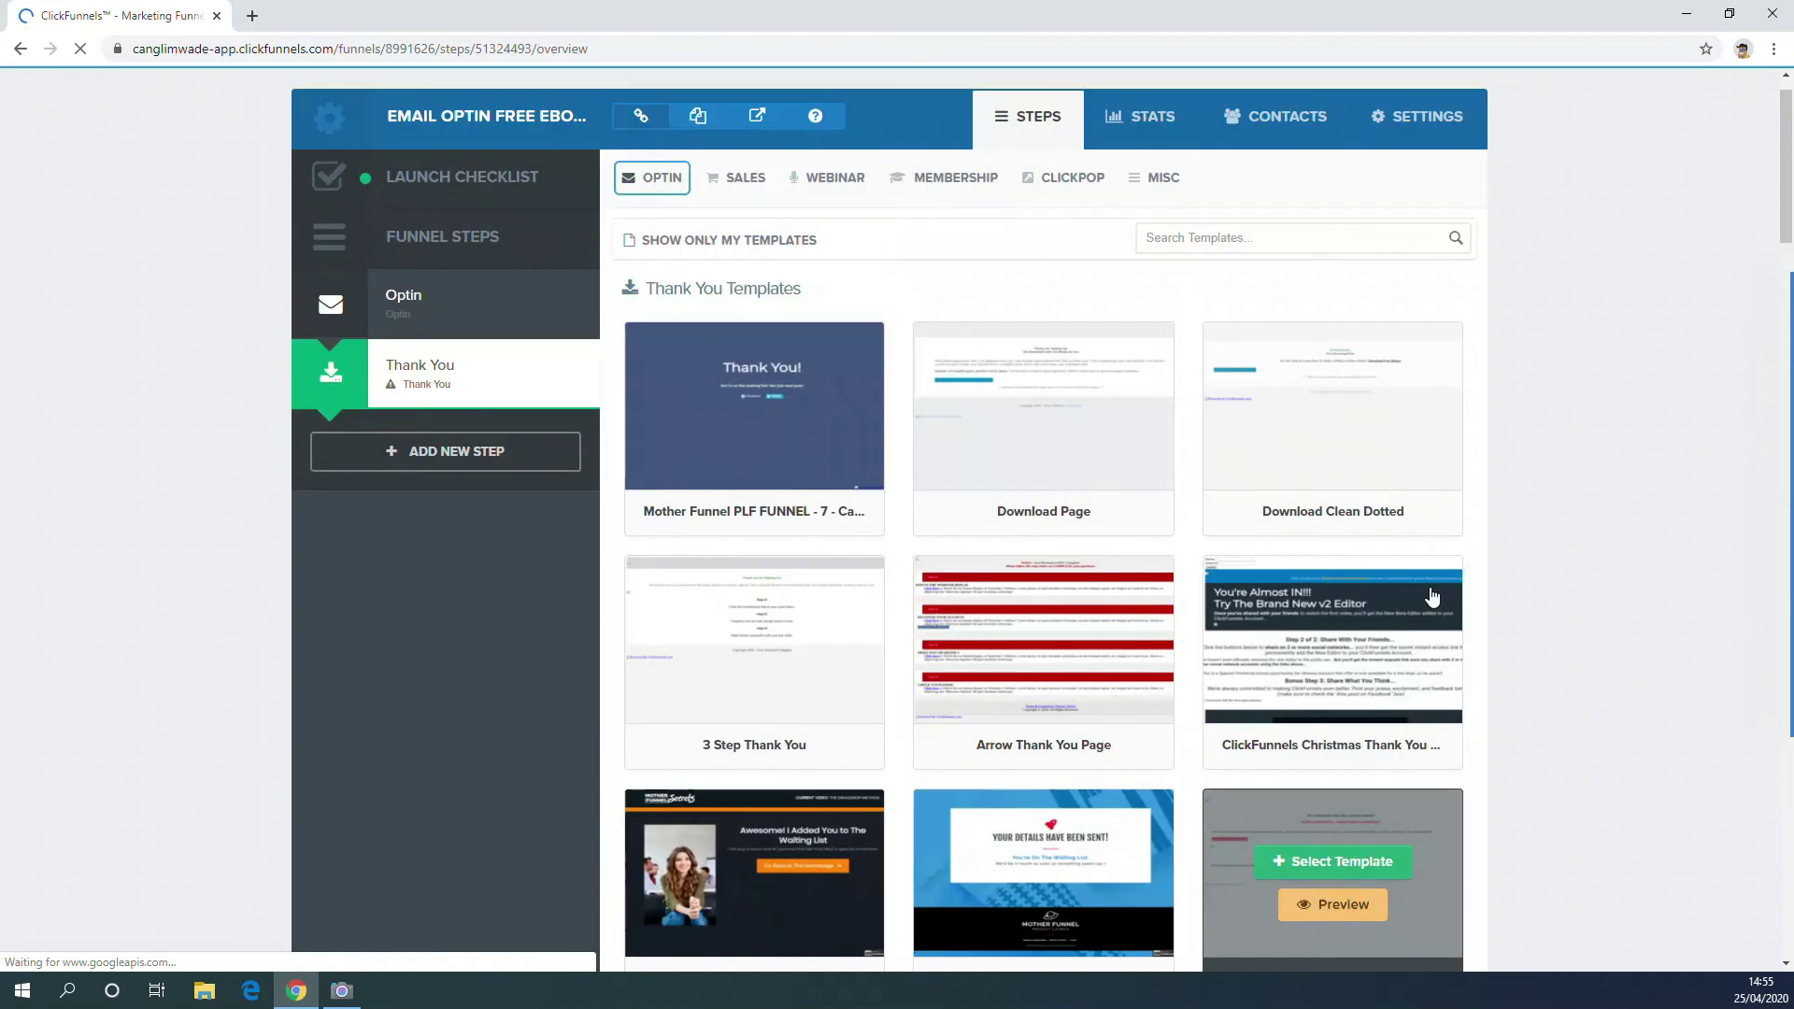
Apply the "Mother Funnel PLF FUNNEL - 7" template to the Thank You step.
{"action": "scroll", "coordinate": [773, 461], "scroll_direction": "down", "scroll_amount": 2}
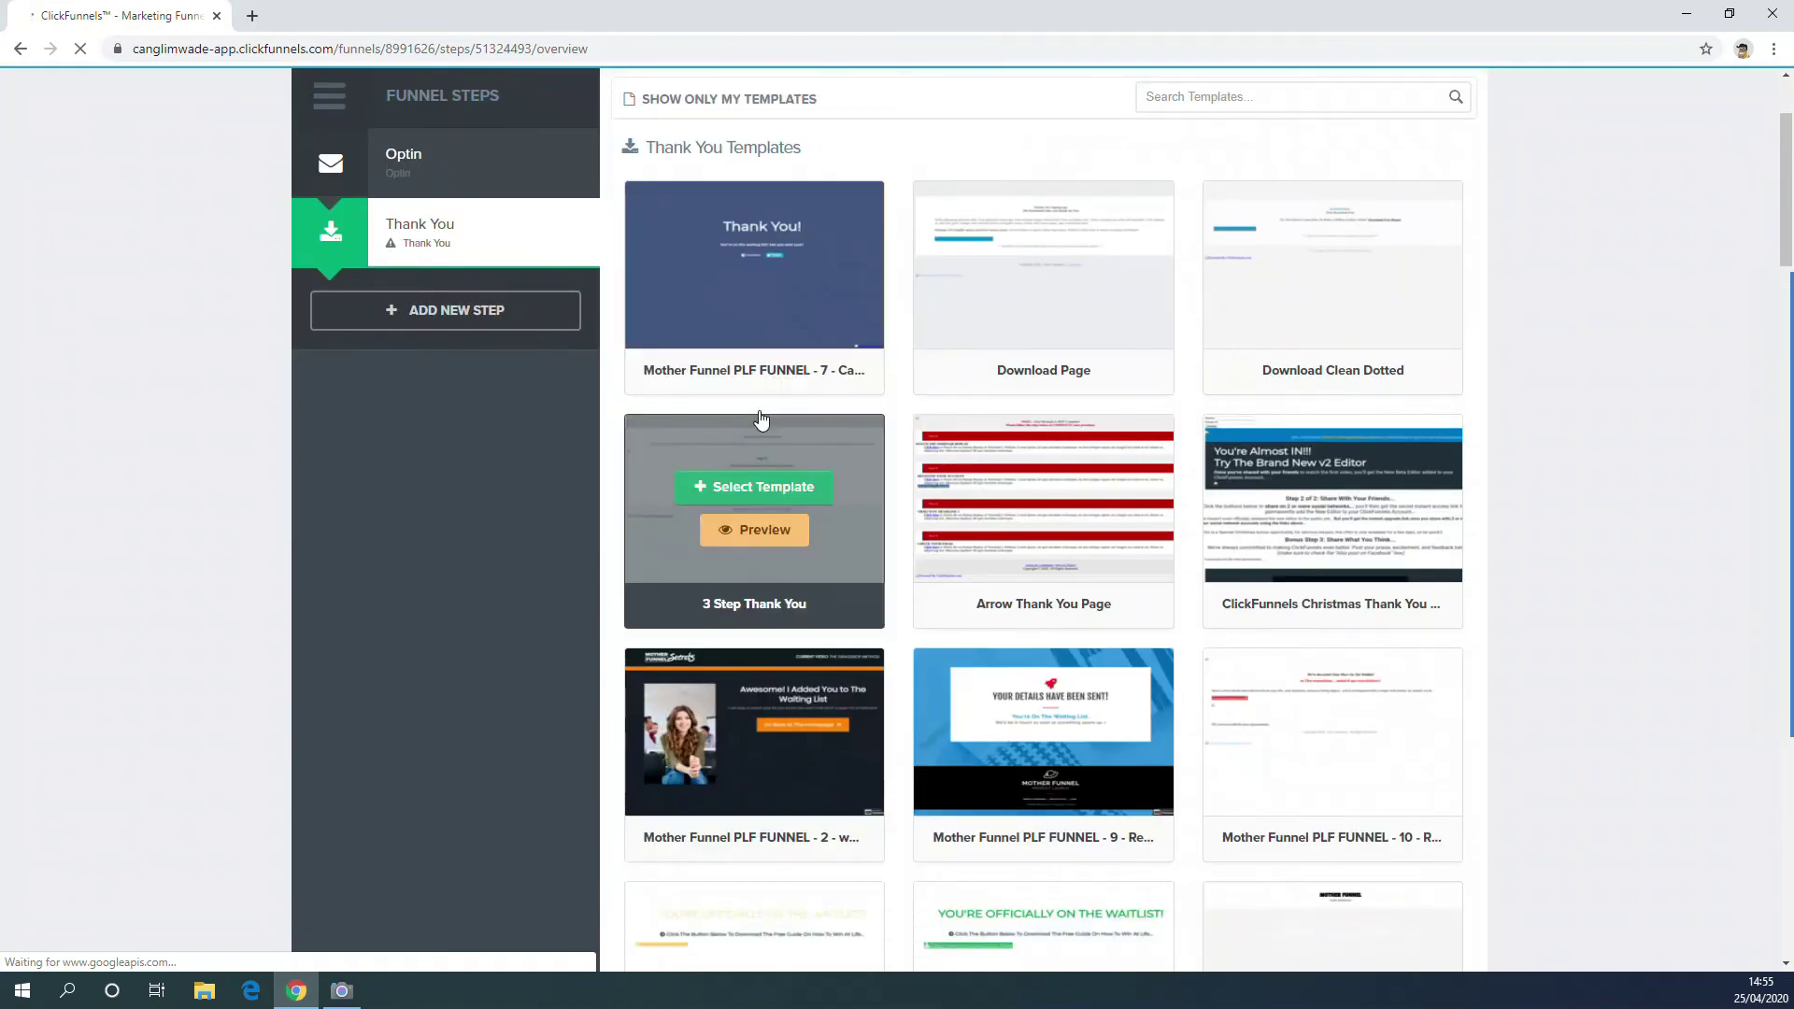
{"action": "left_click", "coordinate": [760, 268]}
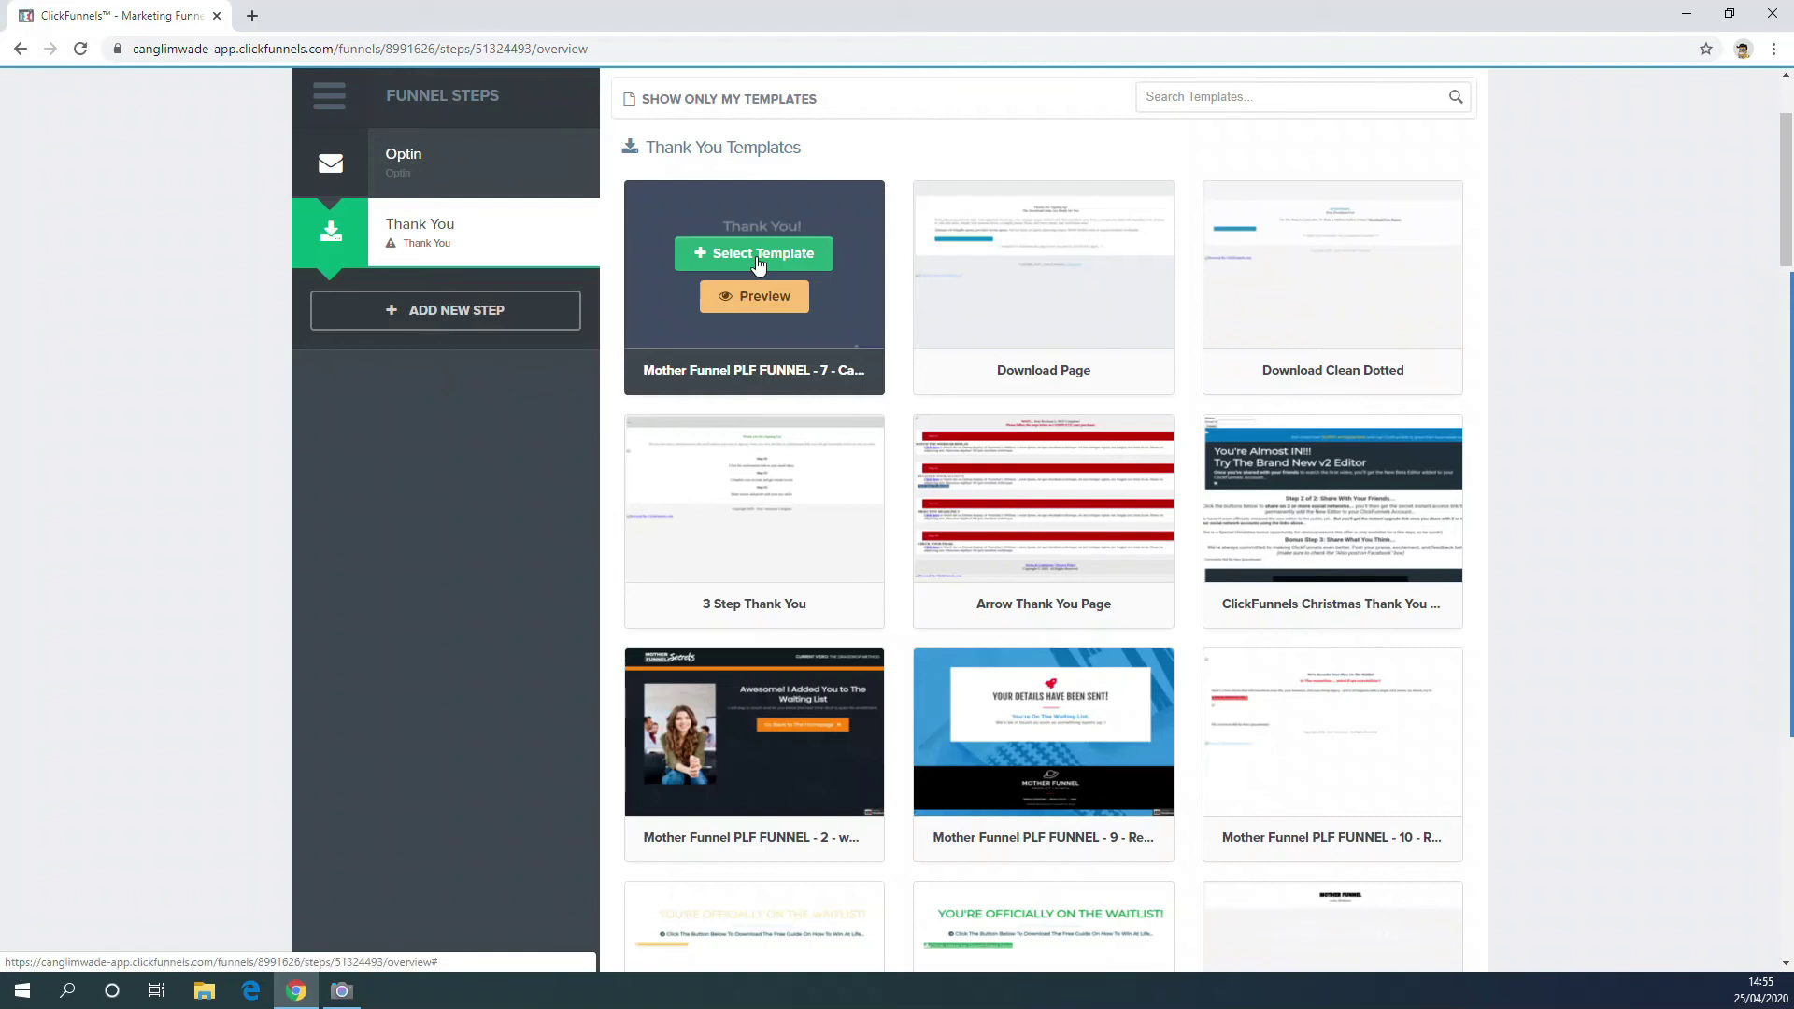
{"action": "left_click", "coordinate": [758, 259]}
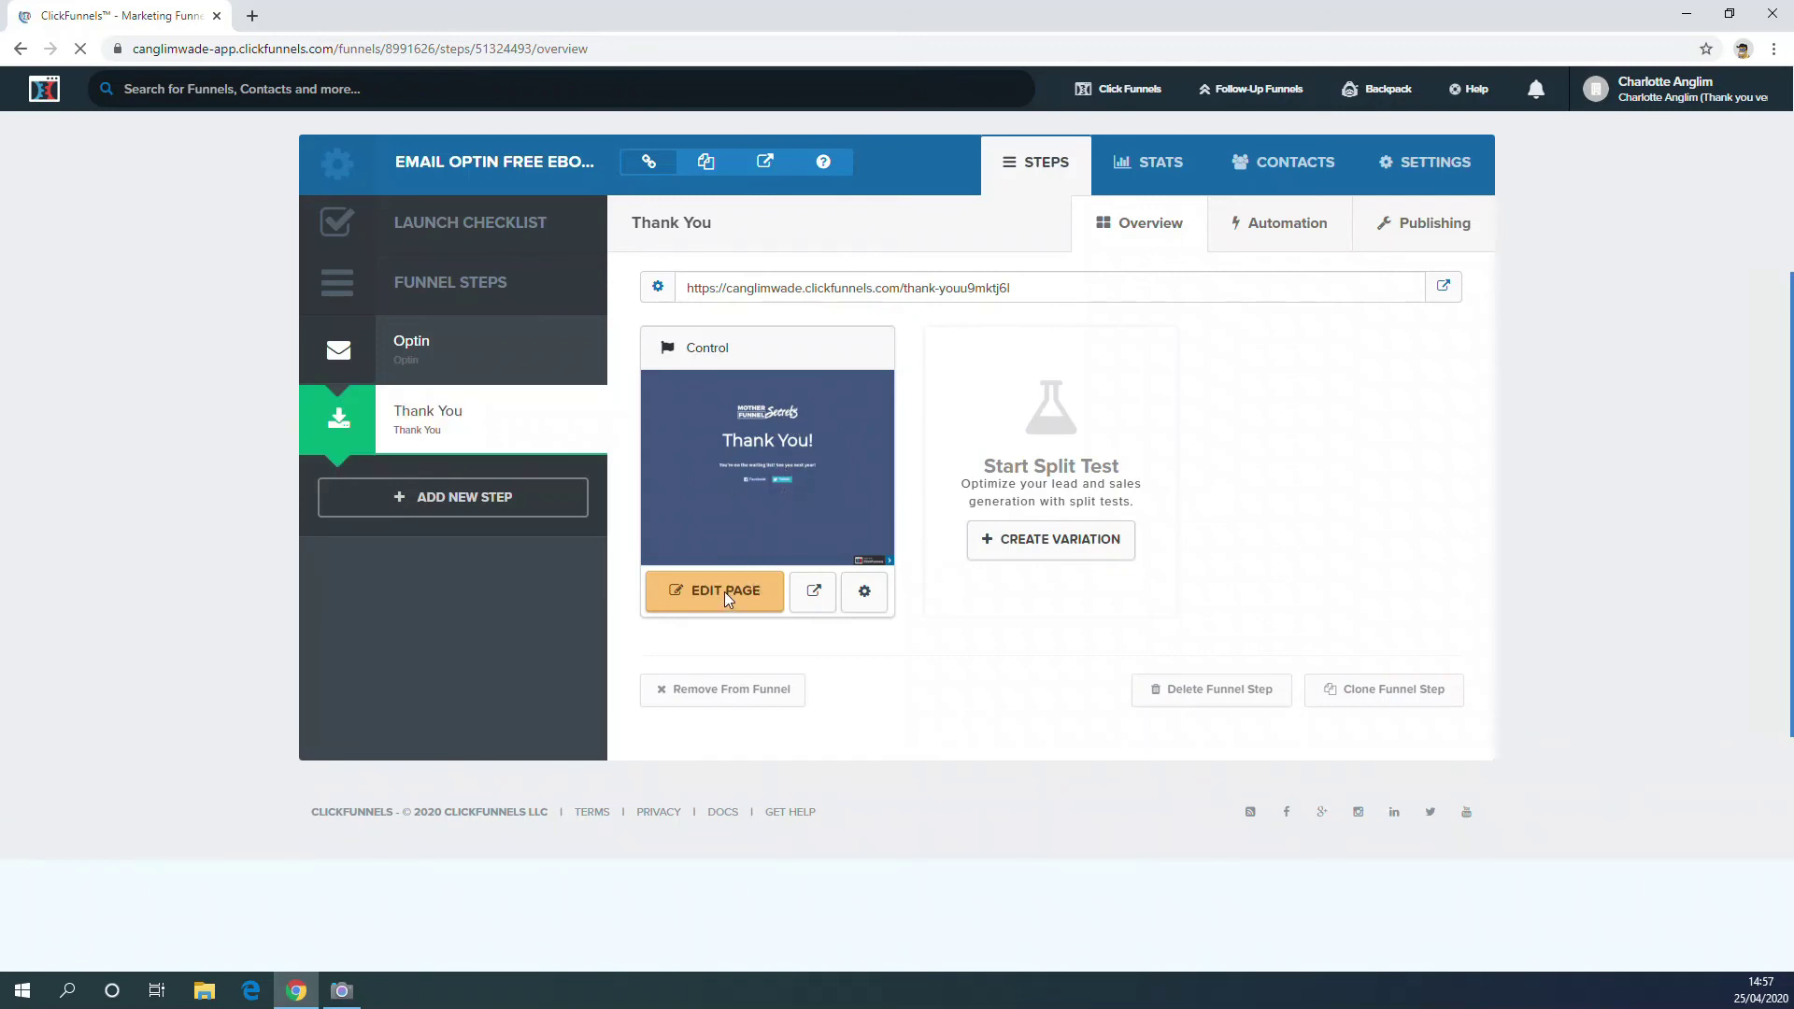
Open the thank-you page for editing and delete the Mother Funnel Secrets logo above its headline.
{"action": "left_click", "coordinate": [757, 598]}
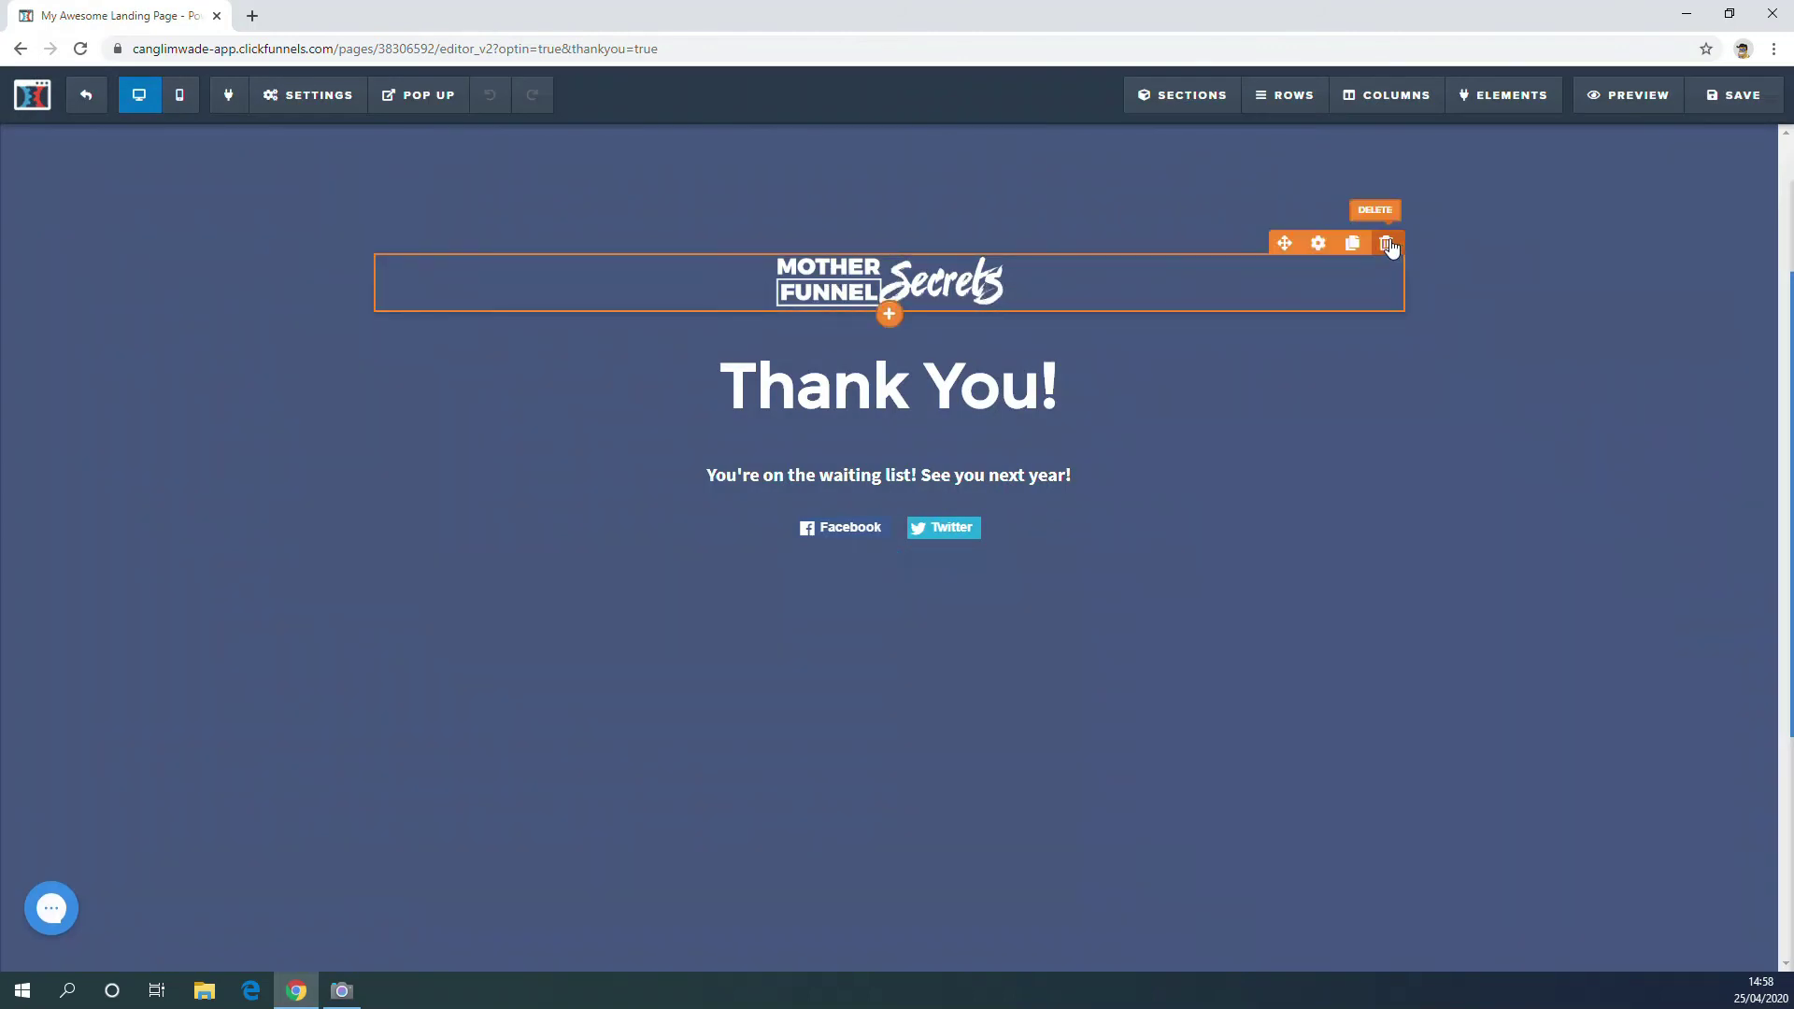
{"action": "left_click", "coordinate": [1388, 244]}
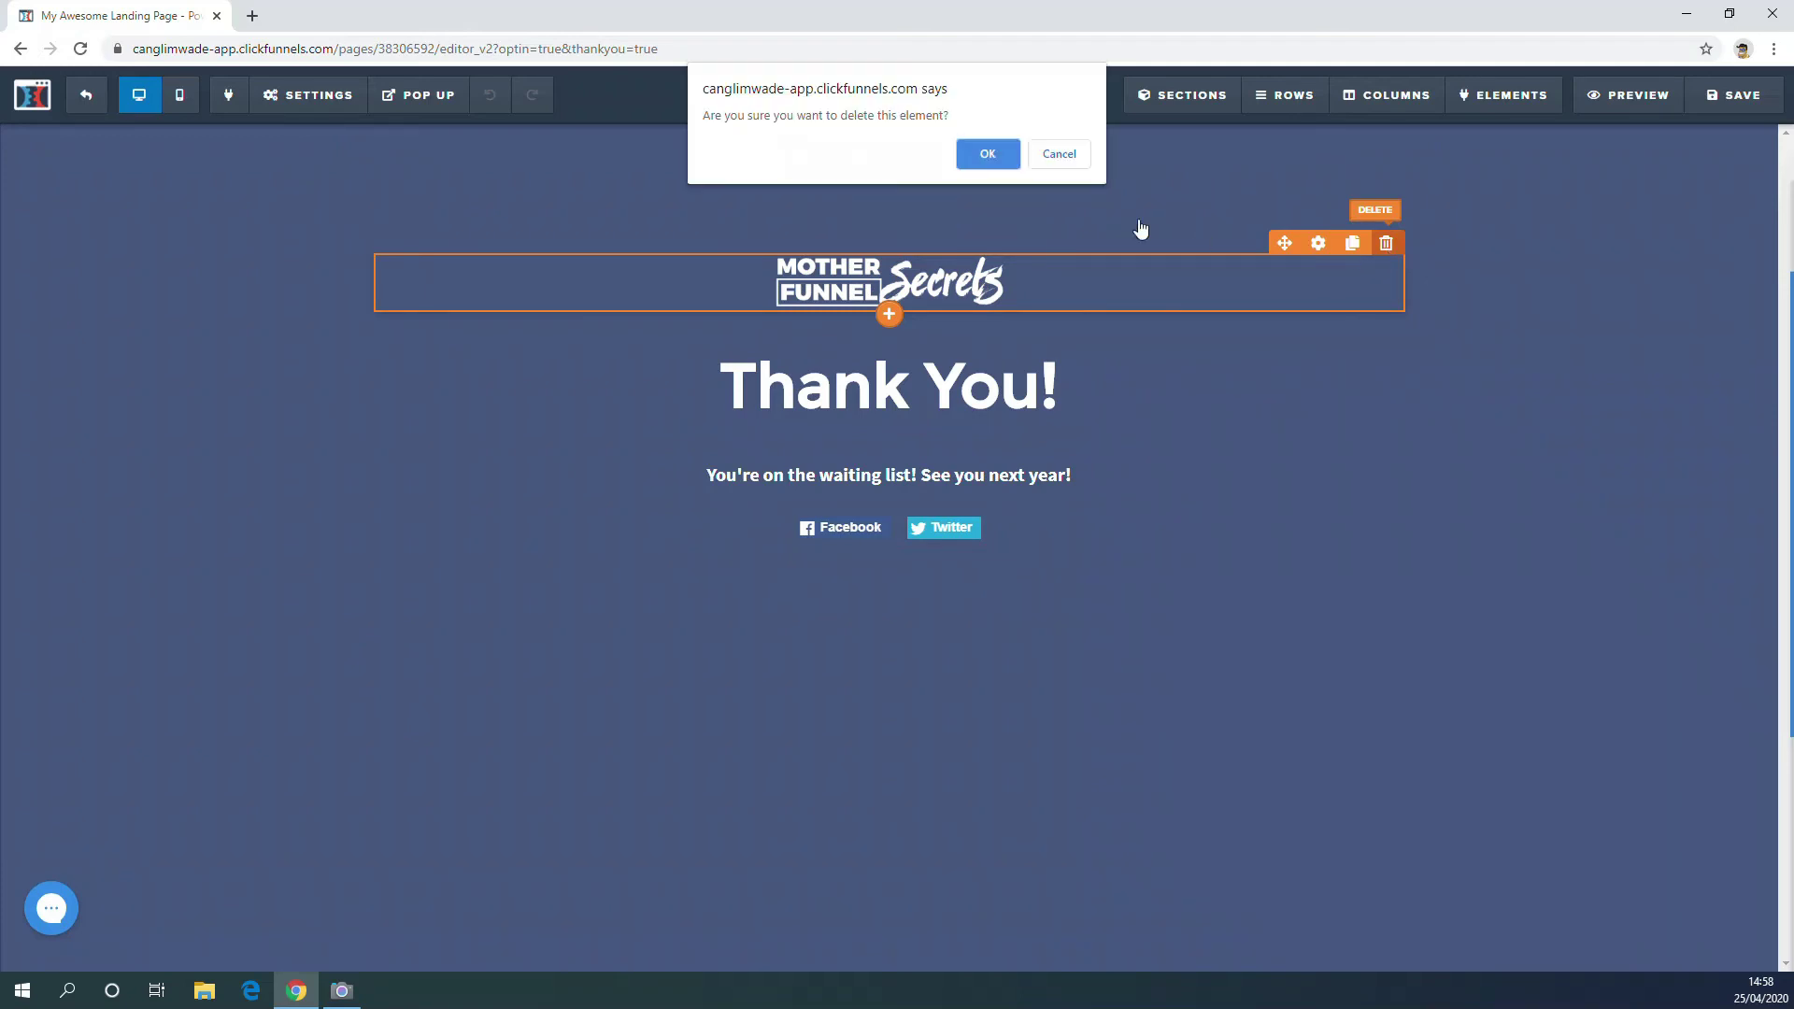
{"action": "left_click", "coordinate": [991, 153]}
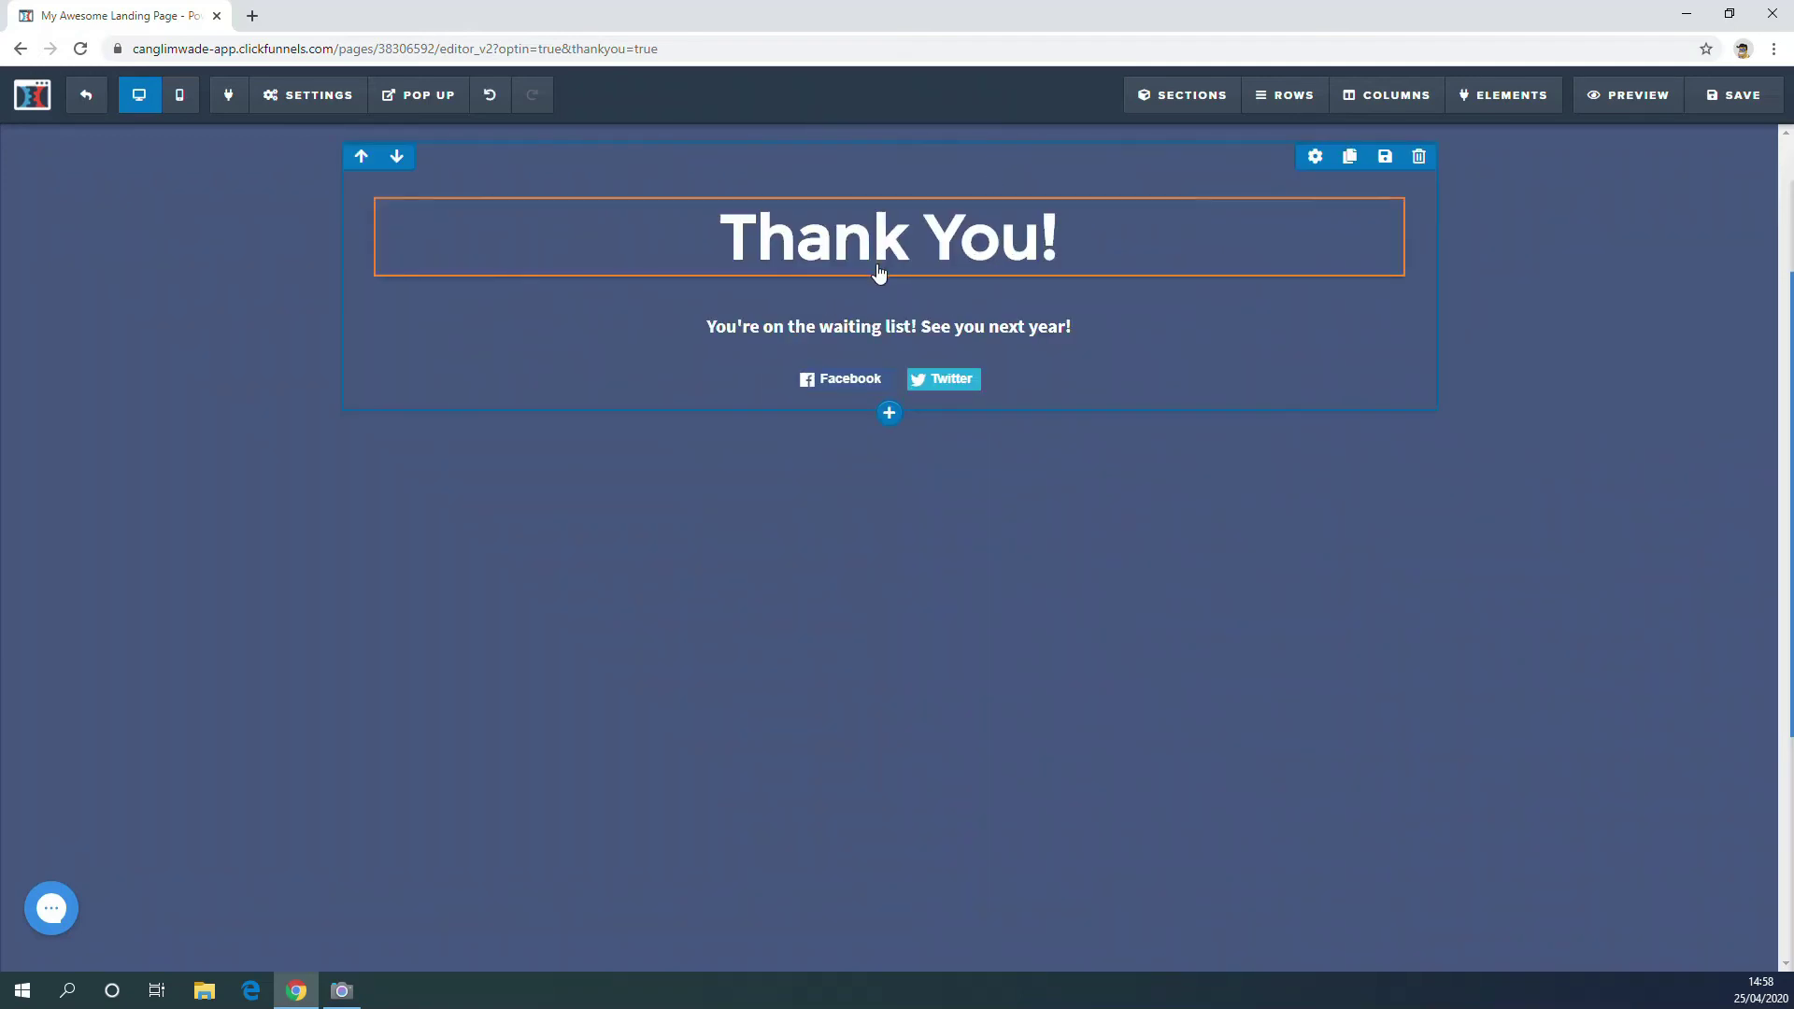